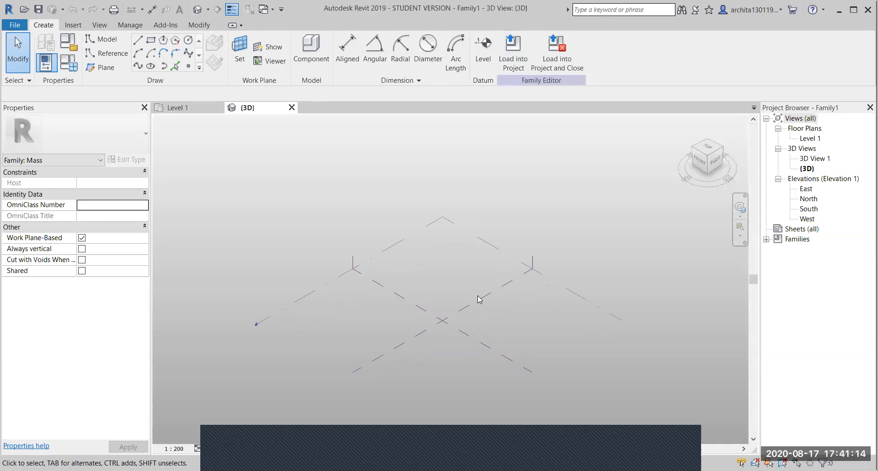
scroll(479, 296, up, 1)
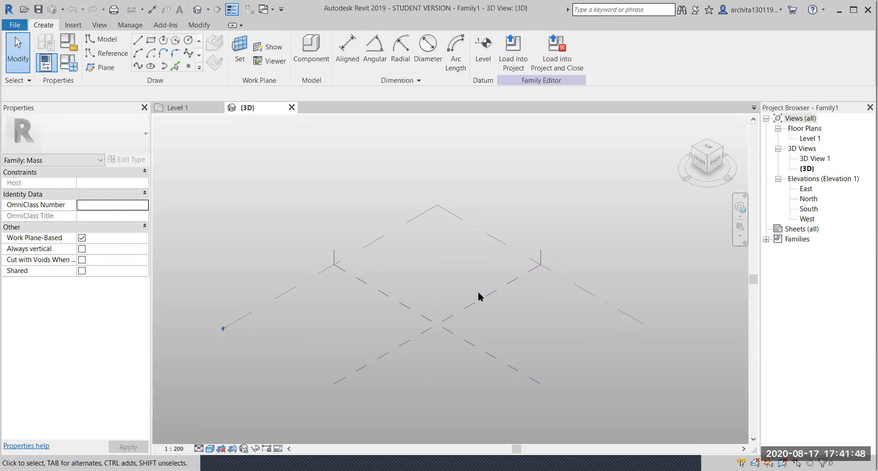
- Pan over the model and inspect Level 1 and the two centre reference planes
scroll(384, 309, down, 2)
scroll(421, 289, up, 2)
middle_drag(422, 289, 400, 309)
scroll(400, 310, down, 1)
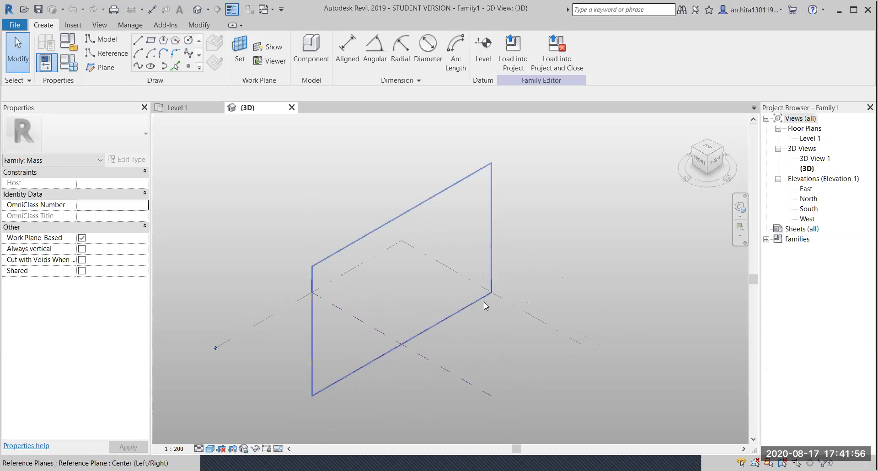
click(539, 321)
click(575, 289)
click(452, 316)
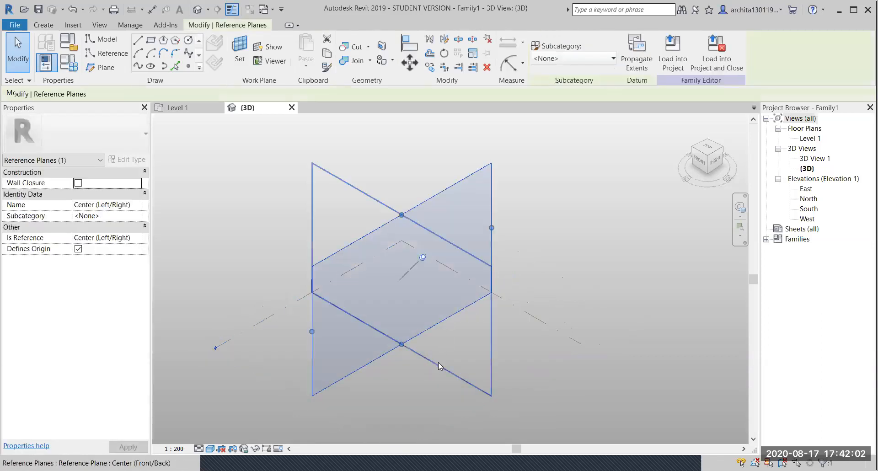
click(438, 362)
click(555, 289)
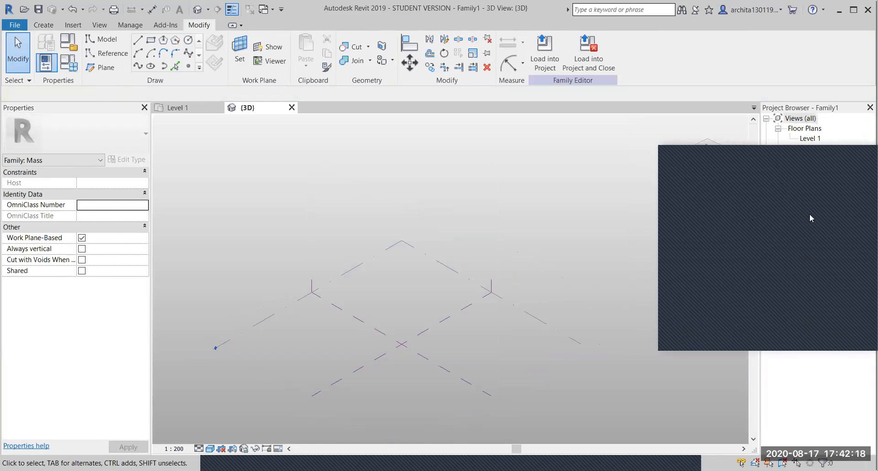
- Zoom and pan to frame the crossing reference planes
click(819, 156)
scroll(402, 320, down, 1)
scroll(360, 286, up, 1)
scroll(360, 289, up, 1)
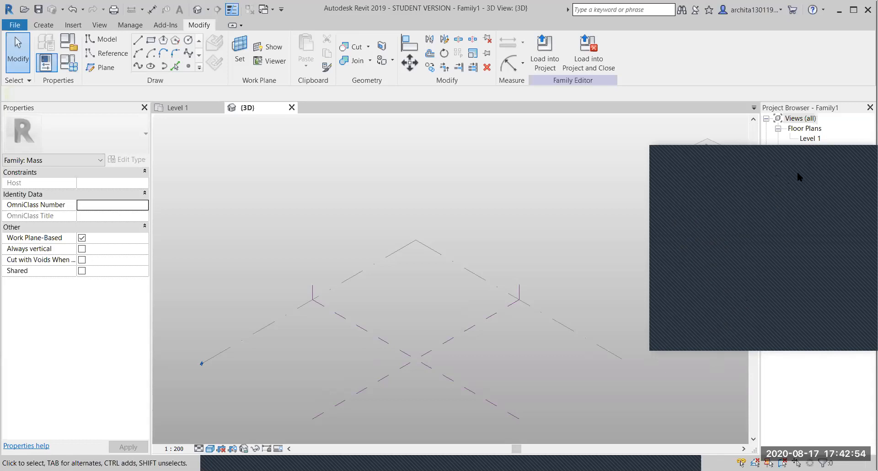
click(521, 295)
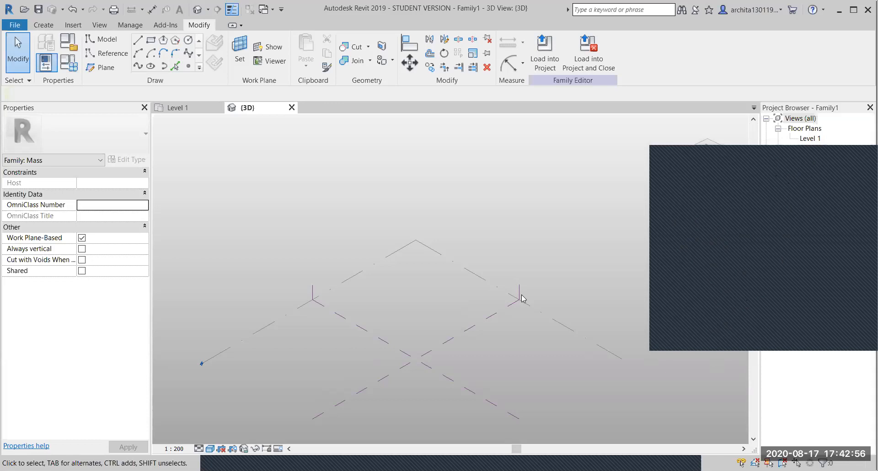
scroll(458, 284, down, 1)
scroll(473, 321, up, 1)
scroll(432, 253, up, 1)
scroll(440, 268, up, 1)
middle_drag(465, 292, 442, 262)
scroll(474, 322, down, 2)
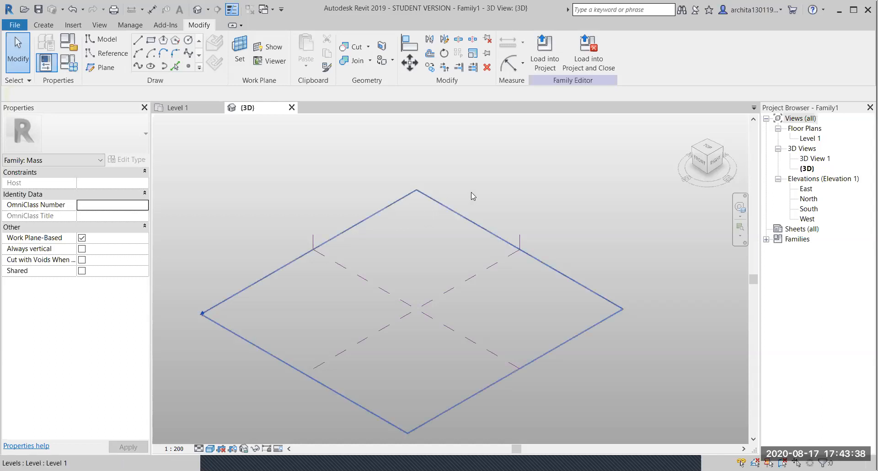
- Draw a rectangle of model lines on Level 1 around the plane crossing and select all four lines
click(154, 43)
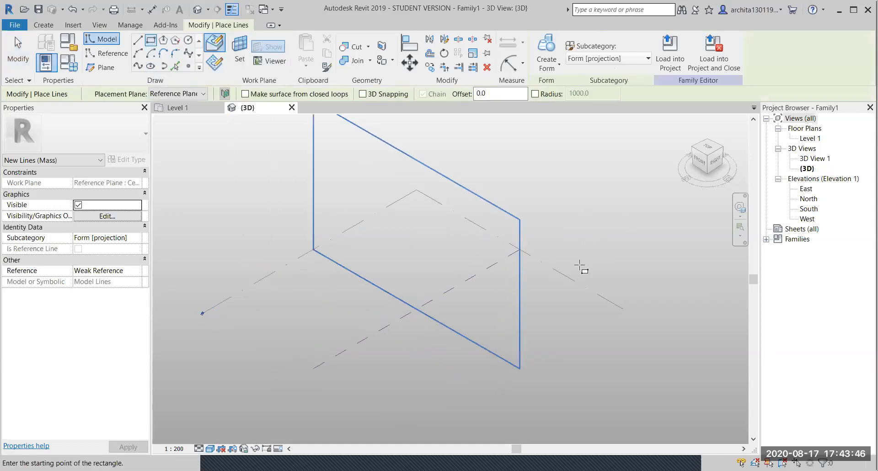
key(Escape)
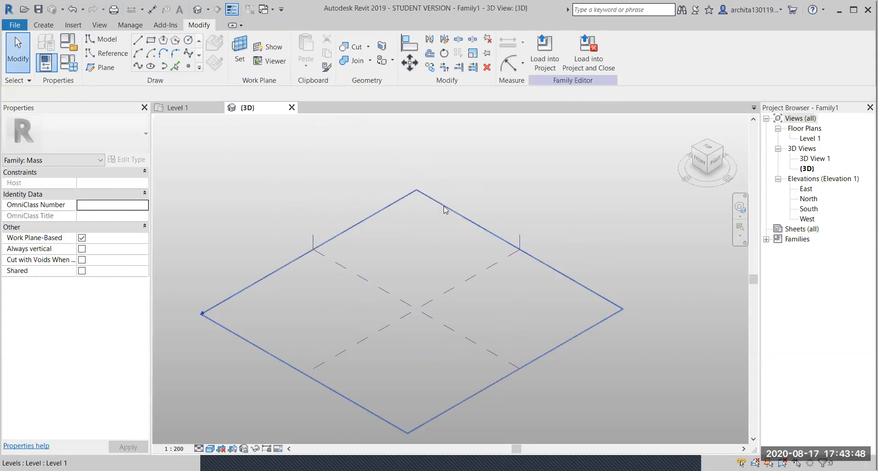
click(443, 211)
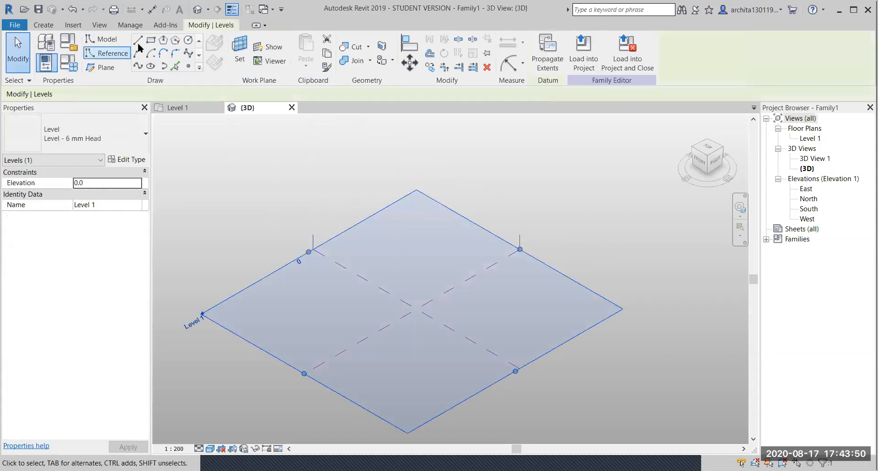
click(151, 39)
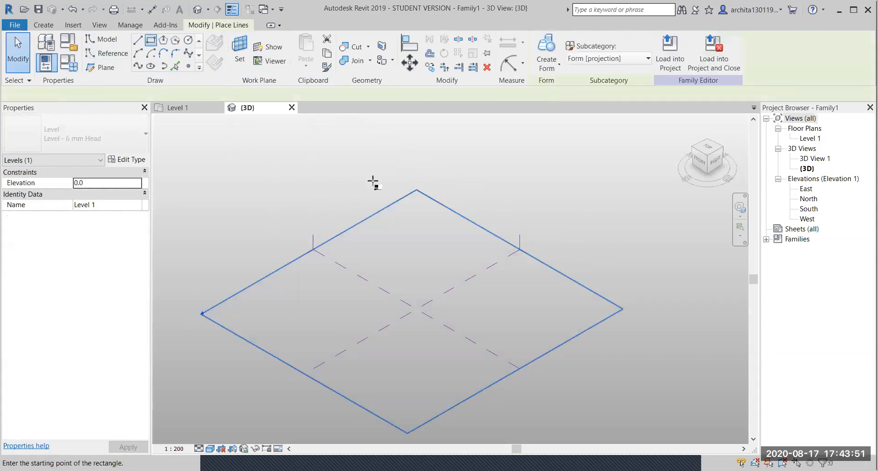
click(421, 216)
click(418, 283)
key(Escape)
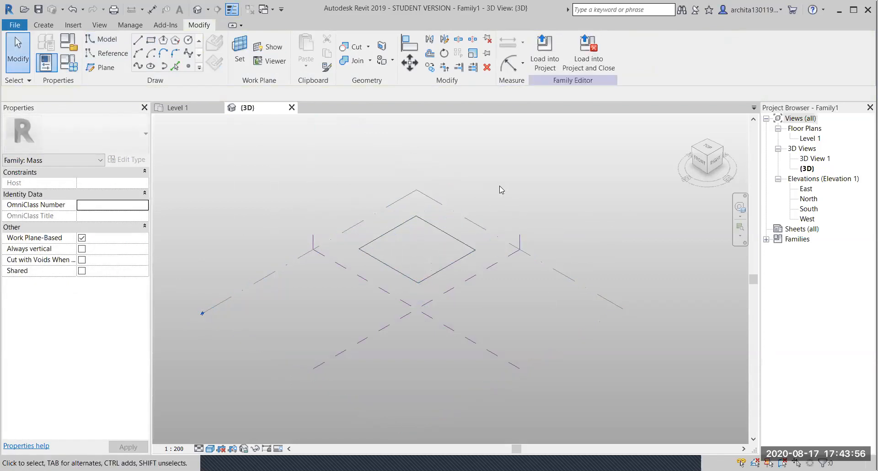
click(482, 192)
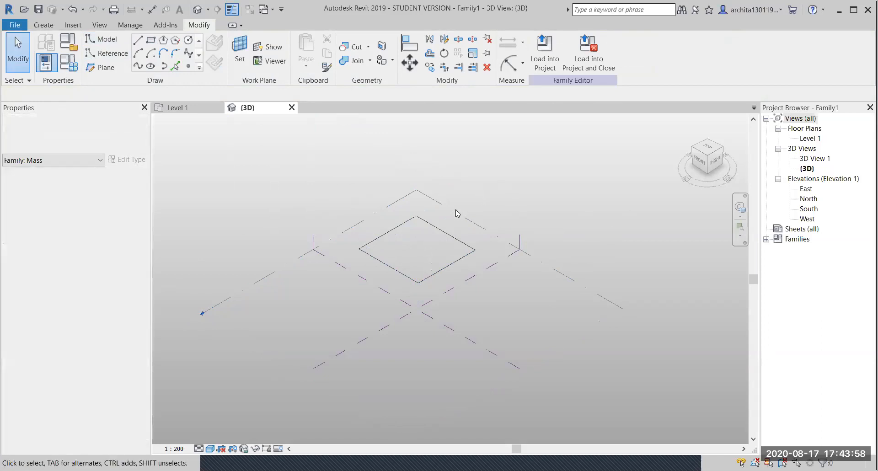
click(436, 230)
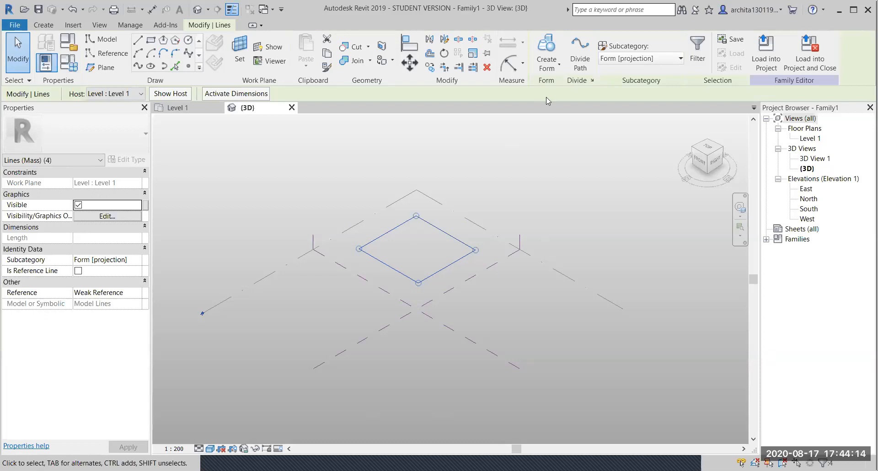
- Extrude the square into a solid form and drag its top face up to about 21840 tall
click(544, 46)
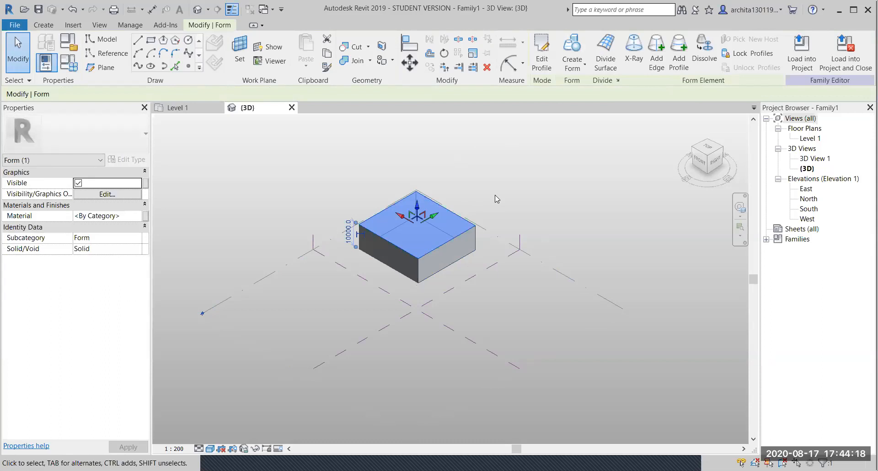
click(495, 195)
scroll(441, 212, up, 2)
click(441, 215)
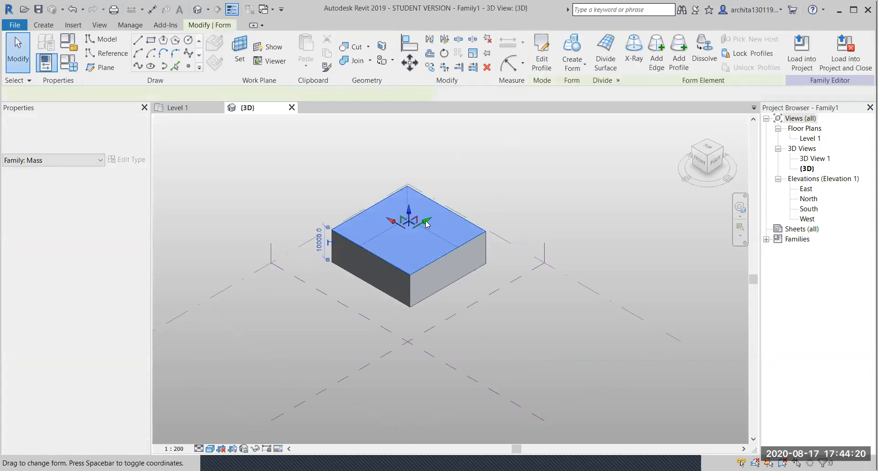
drag(409, 210, 543, 203)
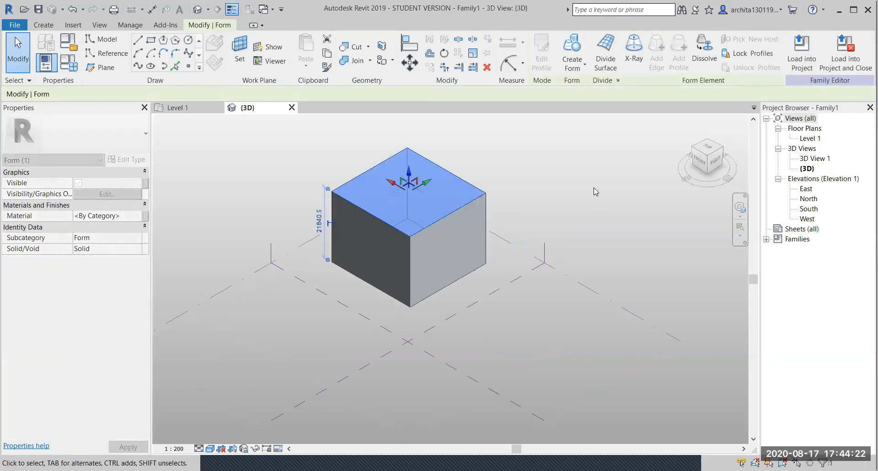
key(Escape)
shift+middle_drag(400, 249, 388, 202)
scroll(396, 195, up, 3)
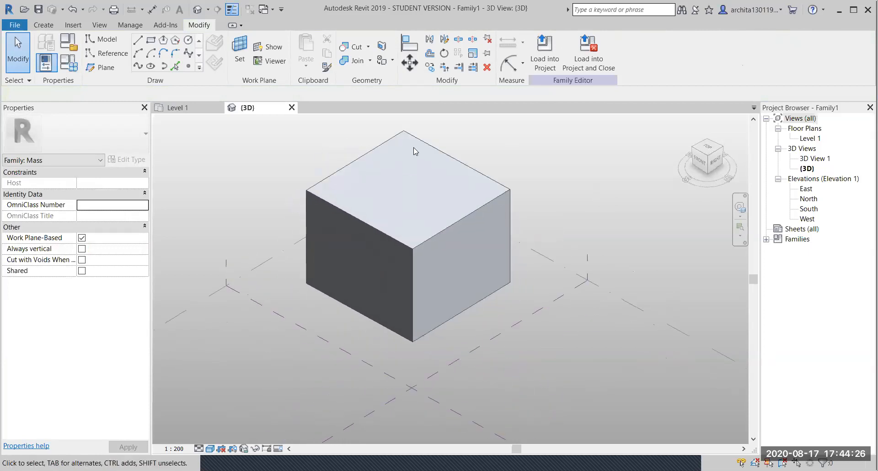
- Open the box's base profile for editing and orbit to a front-right view
double_click(417, 142)
shift+middle_drag(408, 194, 437, 241)
shift+middle_drag(417, 272, 347, 315)
scroll(343, 288, up, 2)
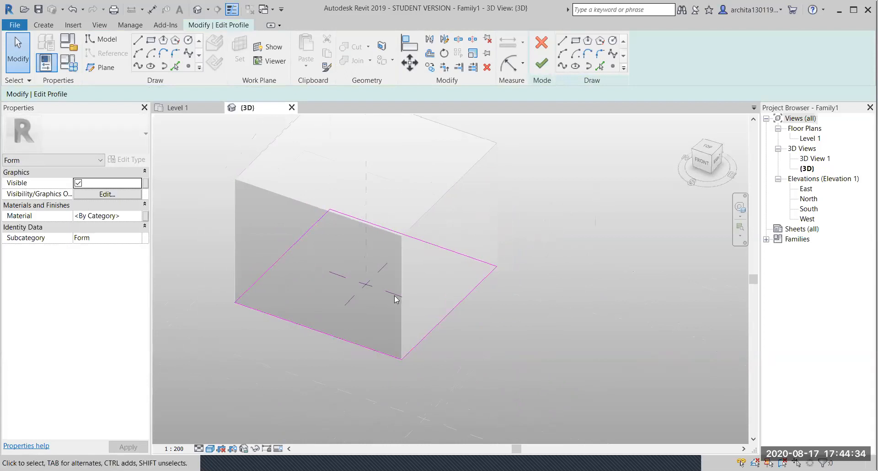
scroll(422, 314, down, 2)
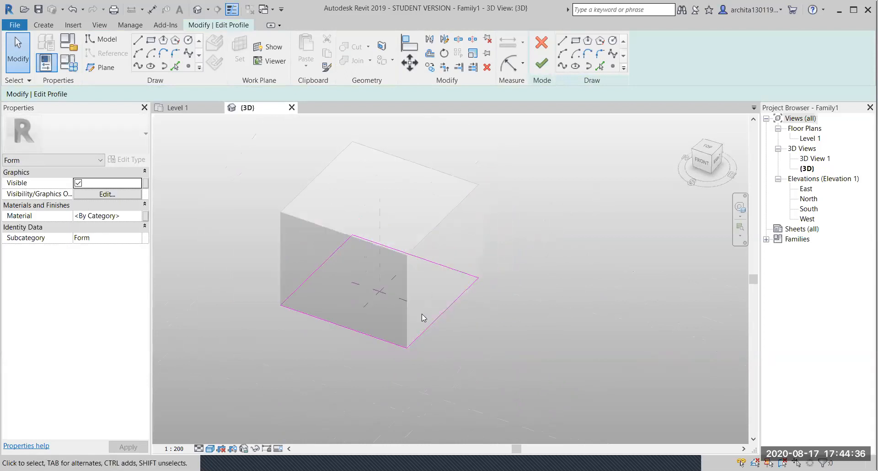
shift+middle_drag(421, 314, 499, 320)
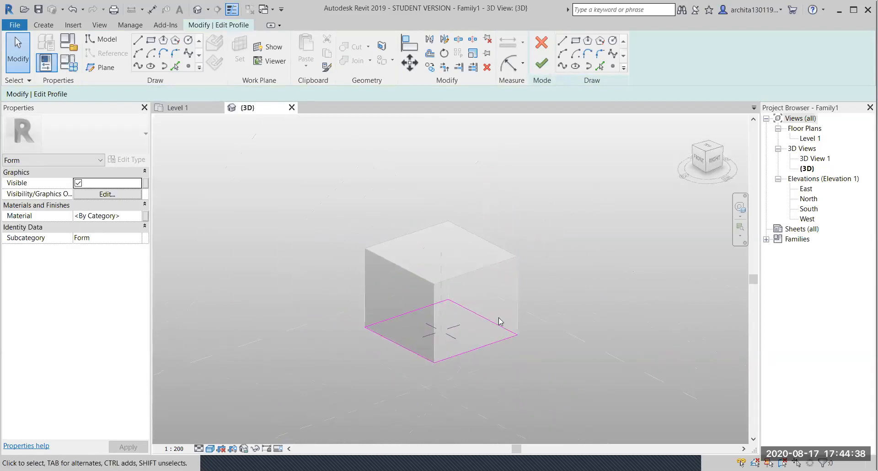
- Drag the front-right base edge outward and finish, skewing that side of the box
click(480, 348)
drag(496, 354, 506, 357)
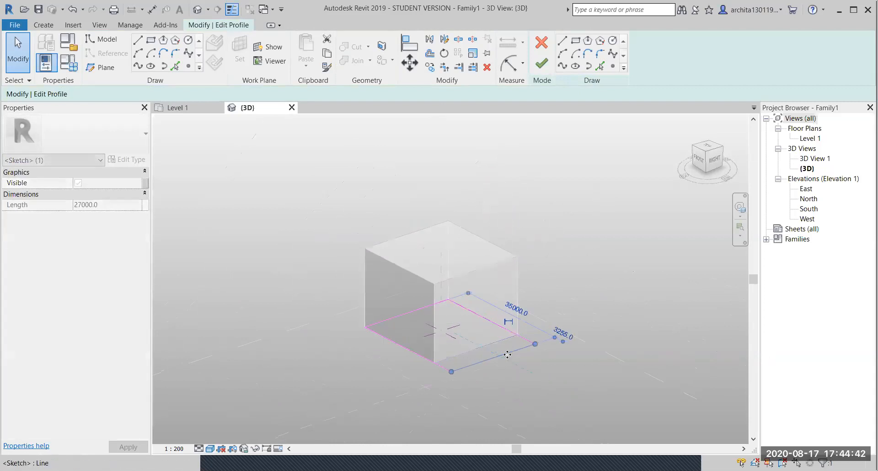
click(542, 63)
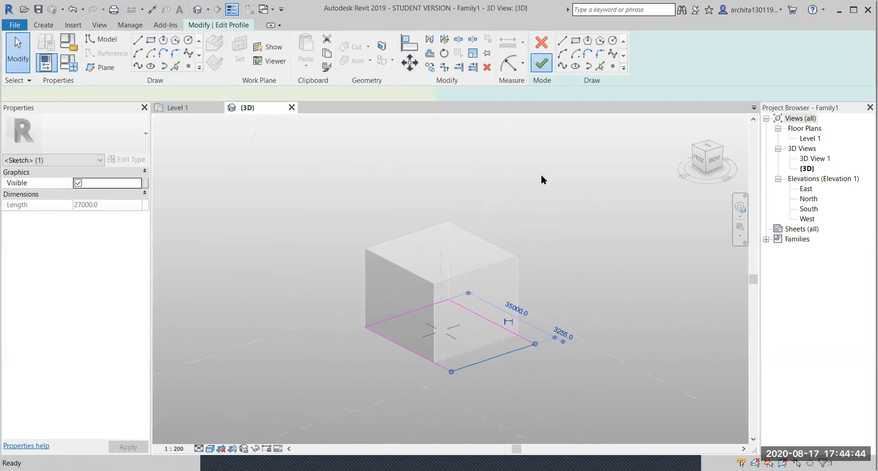
click(593, 289)
shift+middle_drag(488, 384, 562, 378)
scroll(486, 343, up, 2)
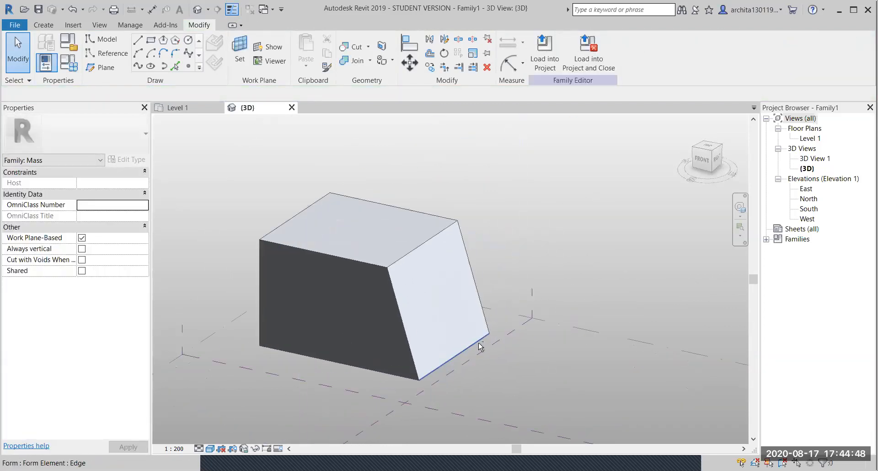
shift+middle_drag(435, 329, 417, 347)
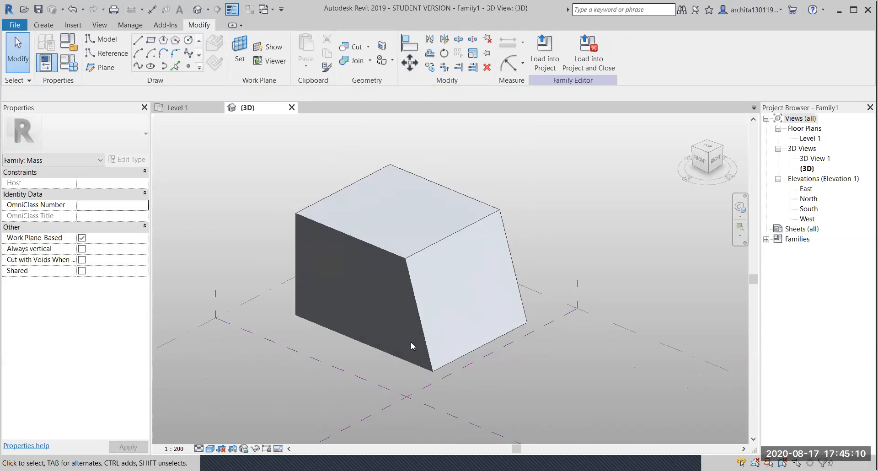
- Reopen the base profile, undo out of it, and try selecting the box's top face
double_click(410, 341)
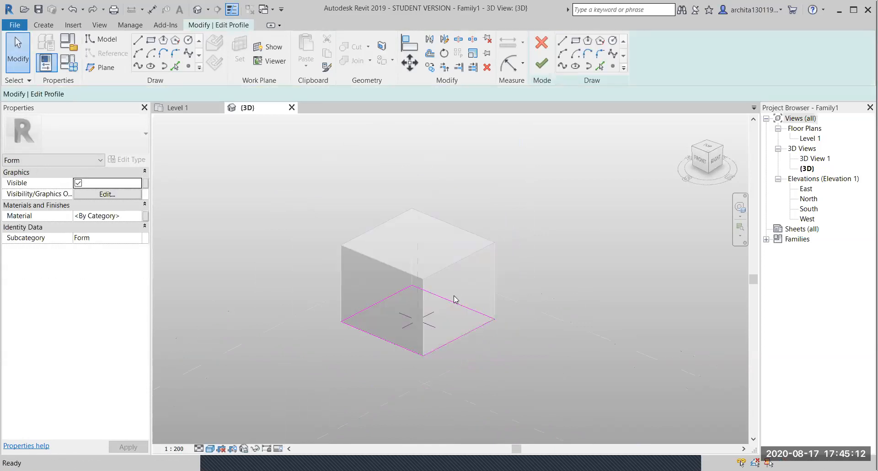
key(ctrl+z)
scroll(511, 208, down, 1)
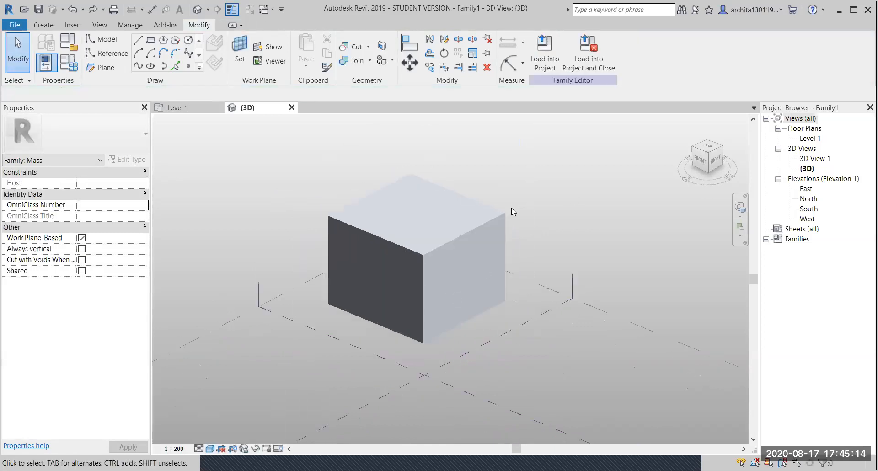
scroll(511, 209, up, 1)
click(488, 264)
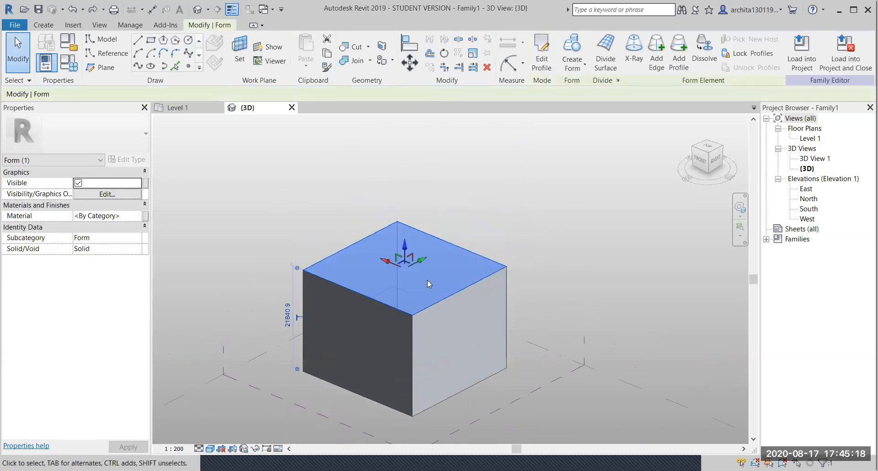
click(563, 266)
- Open and finish the box's profile edit, then select its top face
double_click(470, 255)
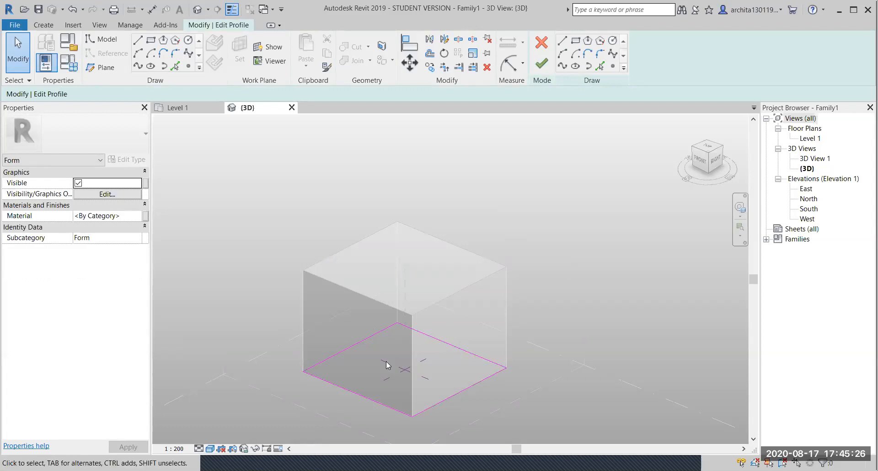
click(541, 64)
click(530, 284)
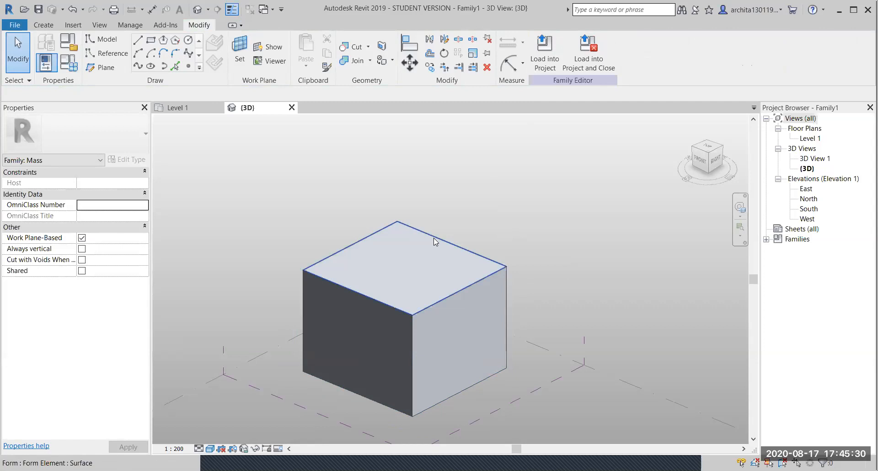
click(435, 242)
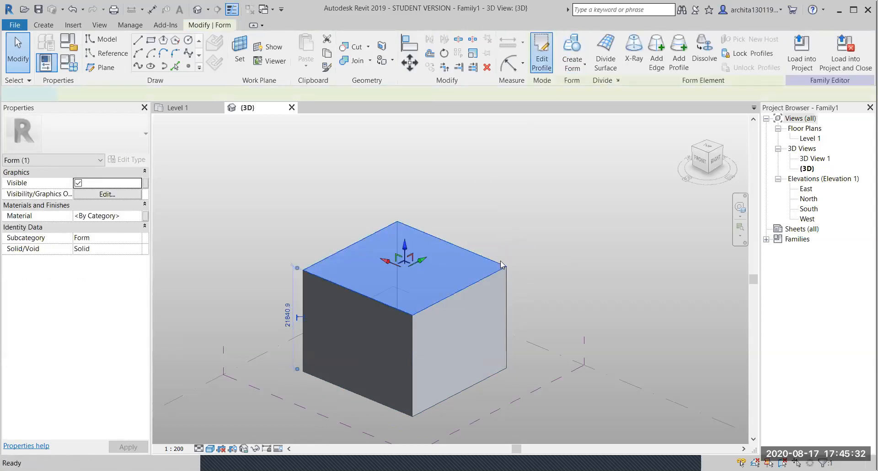
- From Top view, stretch the top profile's right edge to the vertical reference plane and finish
double_click(501, 264)
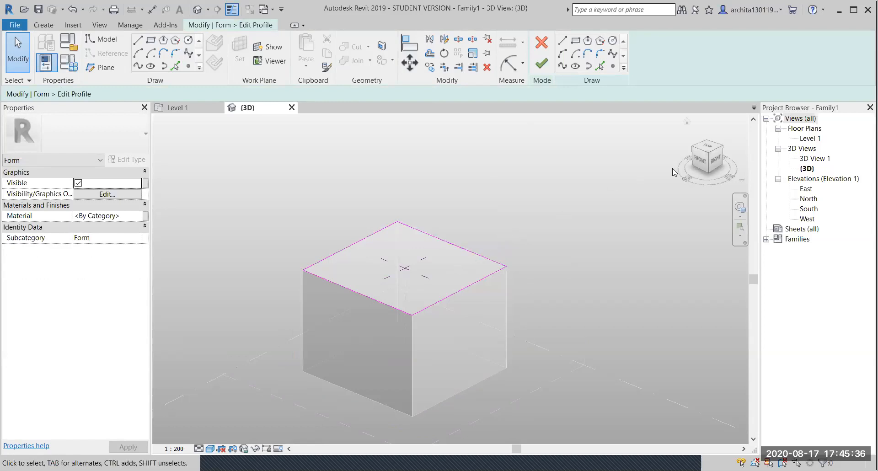
click(709, 146)
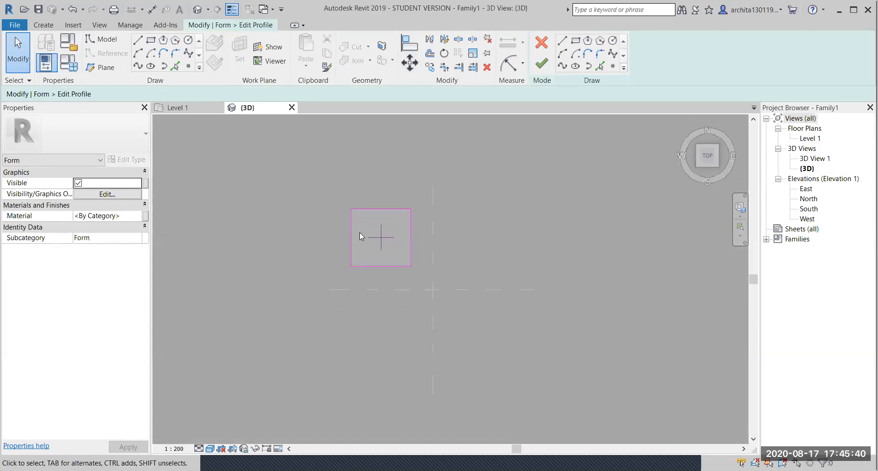
scroll(411, 145, up, 3)
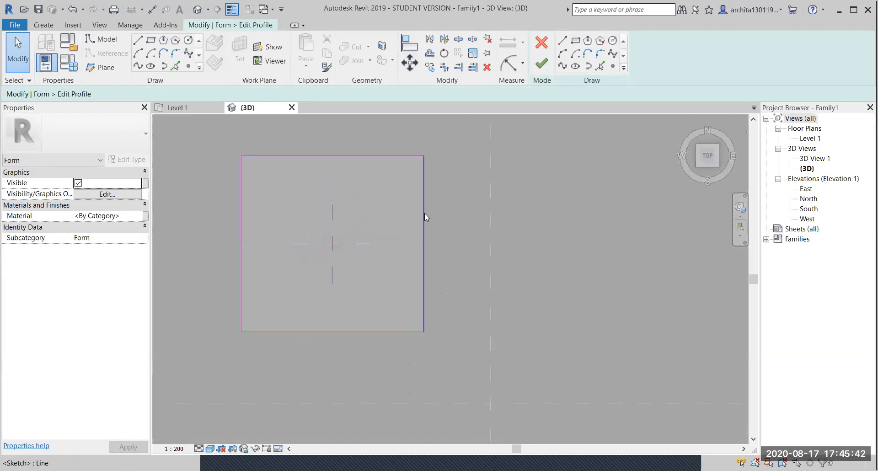
click(425, 217)
drag(429, 228, 487, 232)
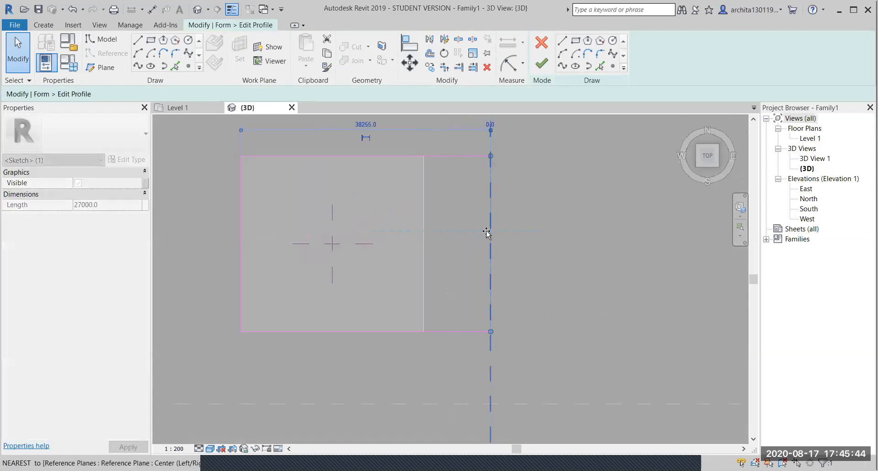
click(541, 64)
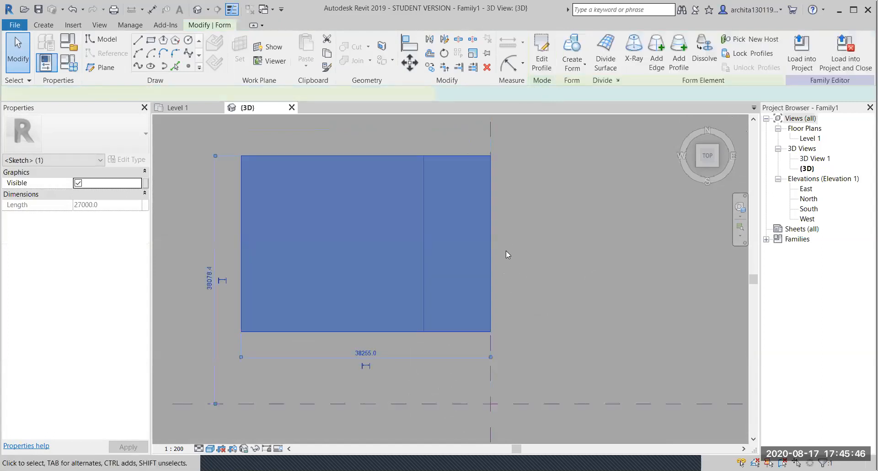
click(493, 322)
shift+middle_drag(499, 328, 421, 250)
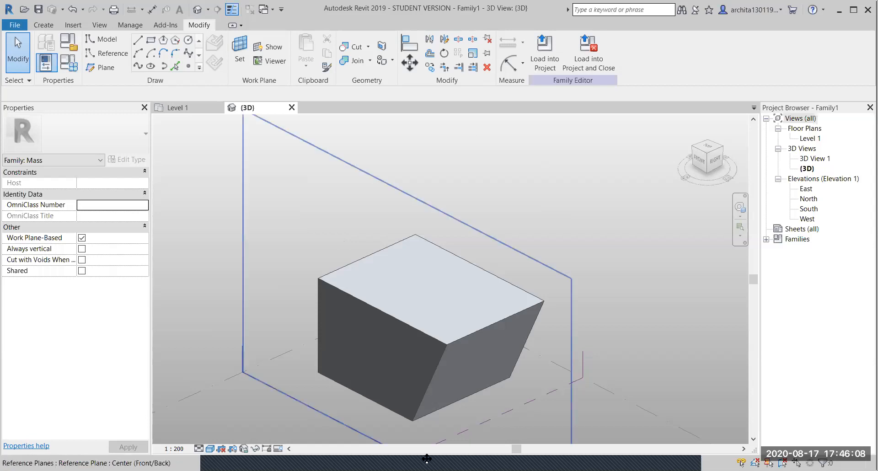
- Orbit around the slanted box and Tab-cycle to select its top surface
scroll(523, 412, down, 1)
middle_drag(523, 412, 561, 290)
click(638, 275)
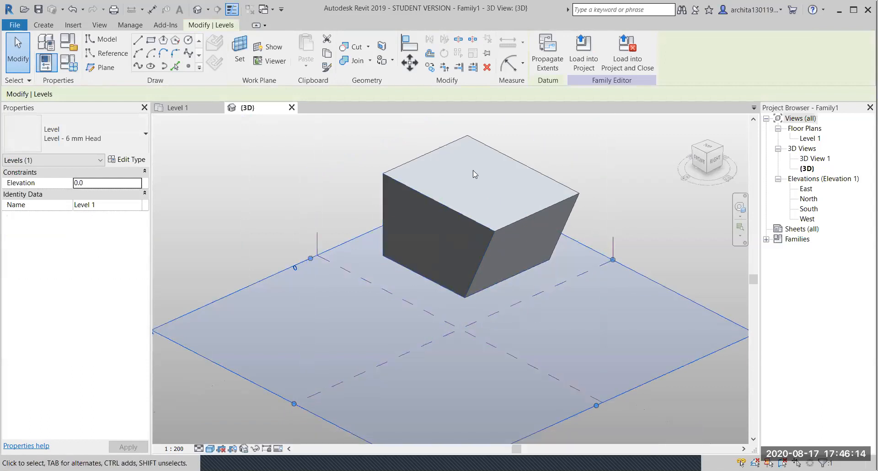
shift+middle_drag(571, 170, 651, 305)
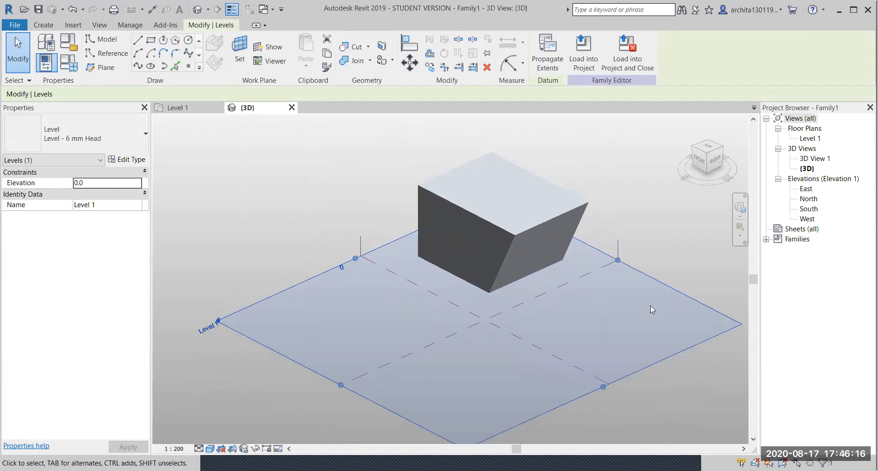
click(654, 262)
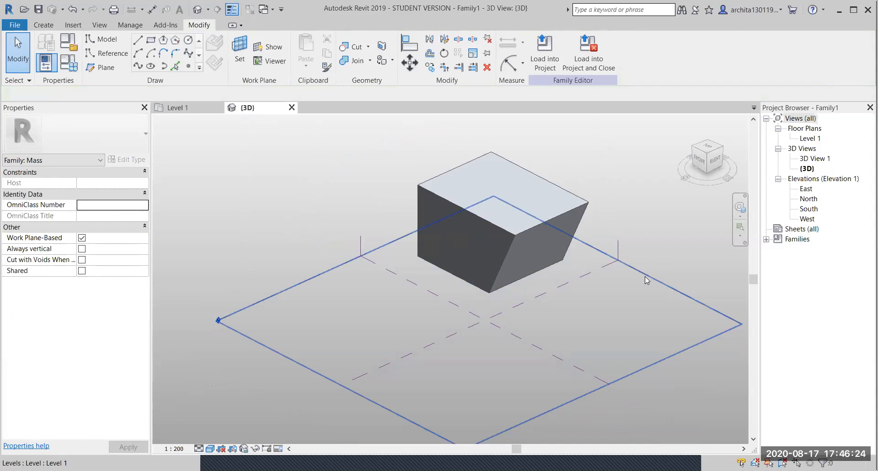
scroll(647, 281, up, 1)
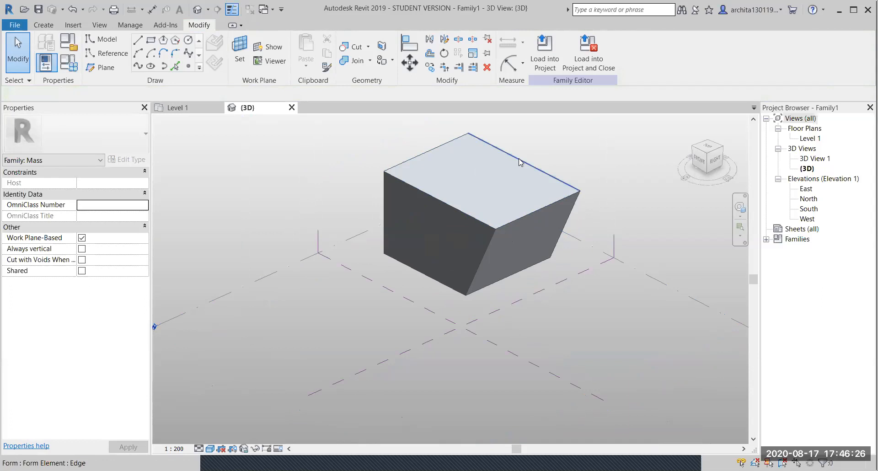
key(Tab)
key(Tab)
key(Tab)
key(Tab)
key(Tab)
key(Tab)
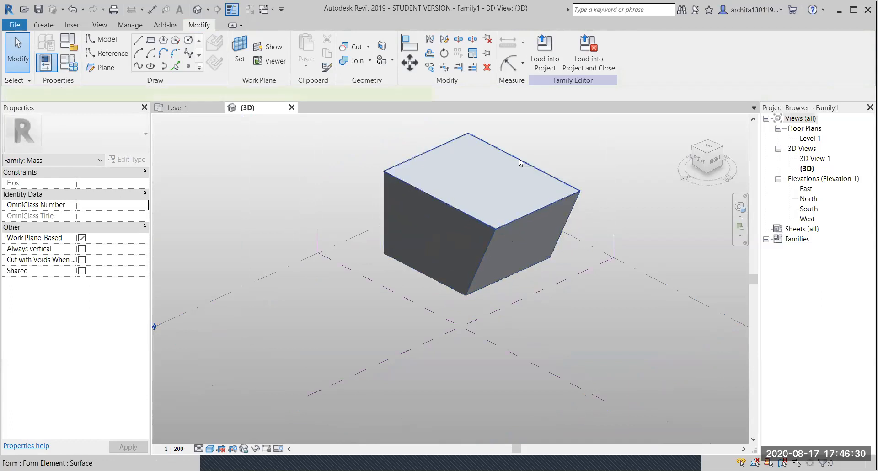
click(520, 162)
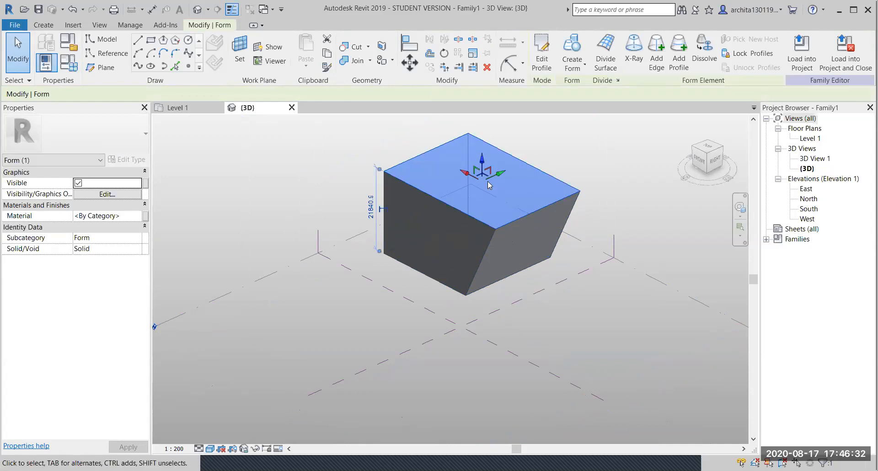
- Swap the top profile's front-right edge for a semicircular Start-End-Radius arc and finish editing
click(542, 54)
click(547, 205)
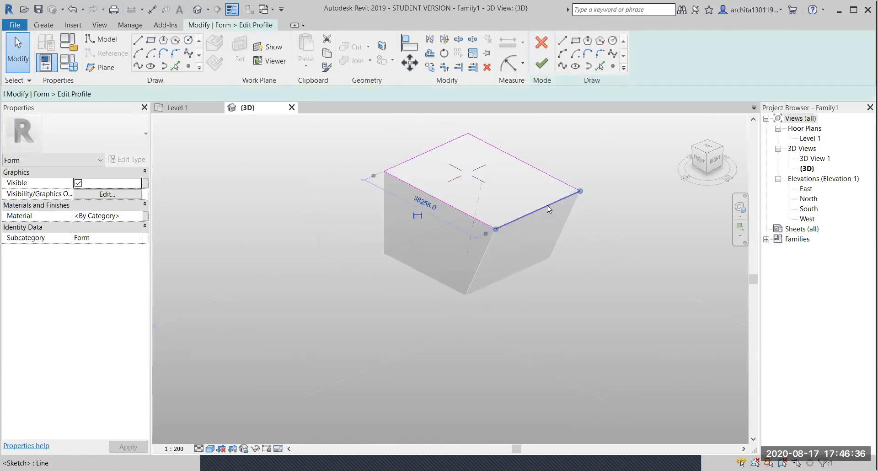
key(Delete)
click(563, 53)
click(497, 227)
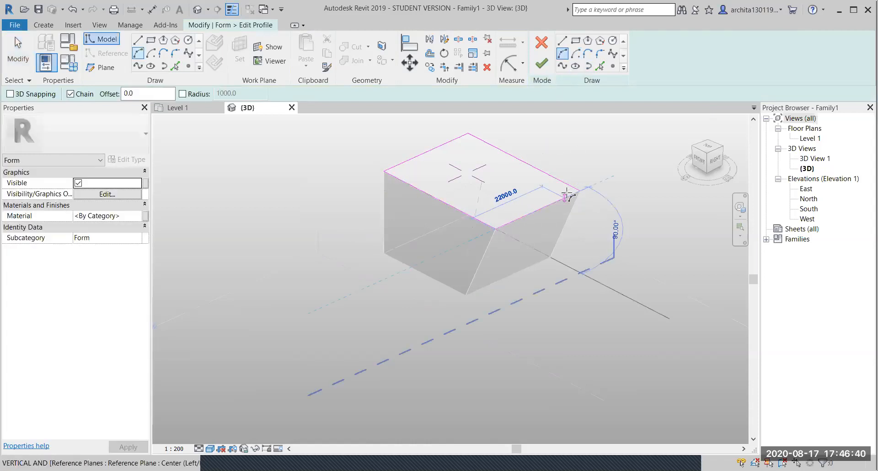
click(579, 191)
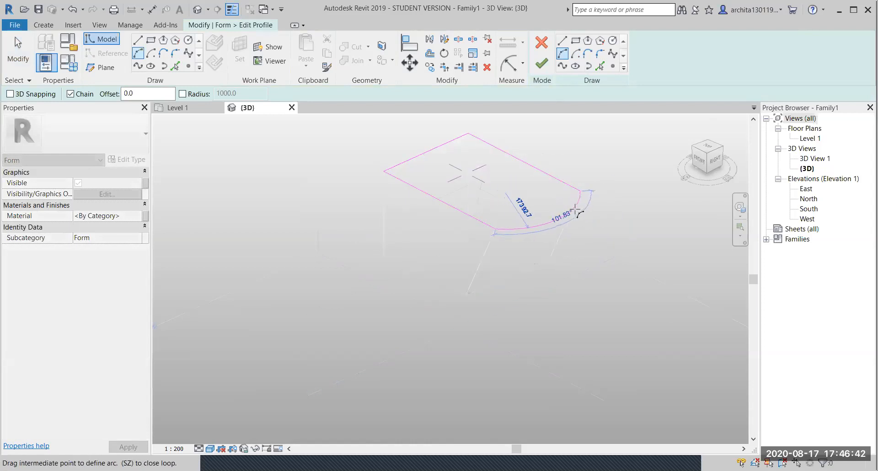
click(574, 223)
click(542, 64)
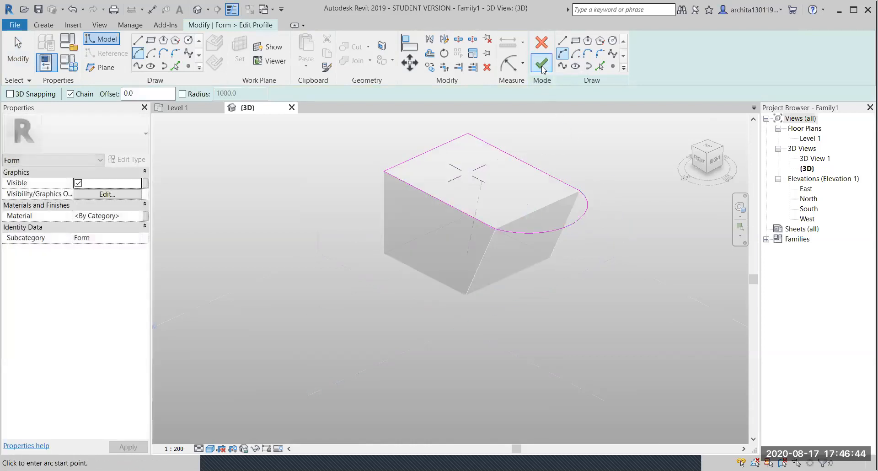
click(642, 253)
shift+middle_drag(642, 254, 424, 230)
click(282, 307)
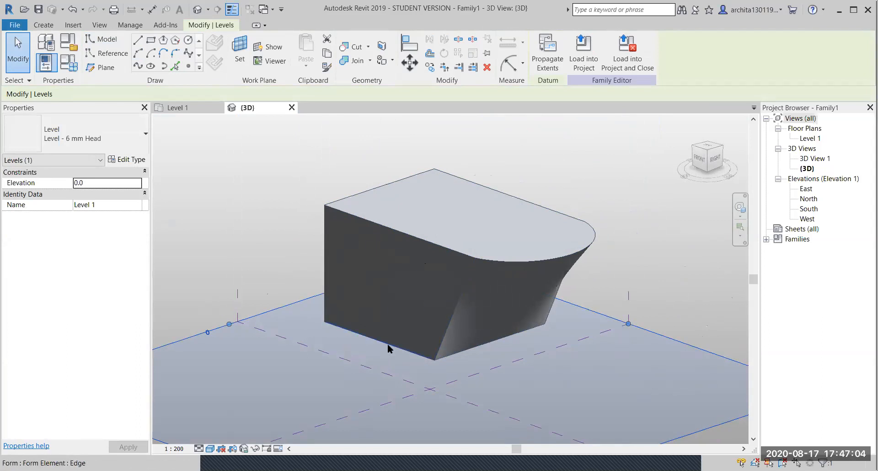
- Switch the 3D view's visual style to Hidden Line and orbit around the bulged box
click(210, 449)
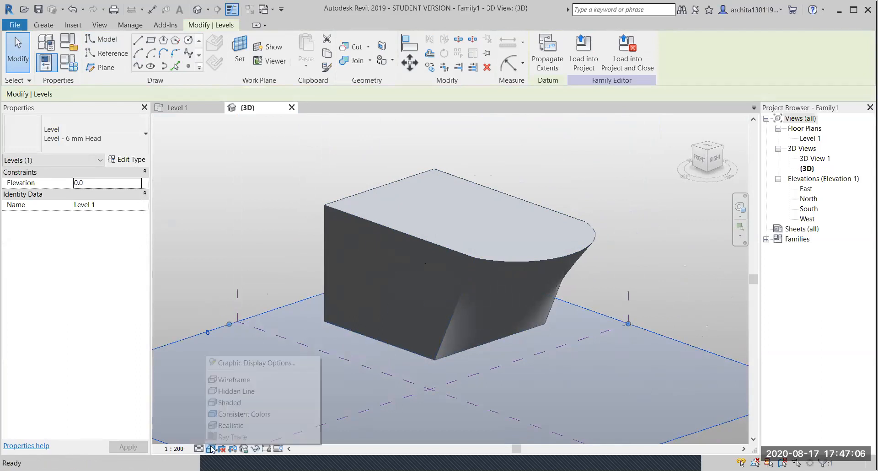
click(236, 391)
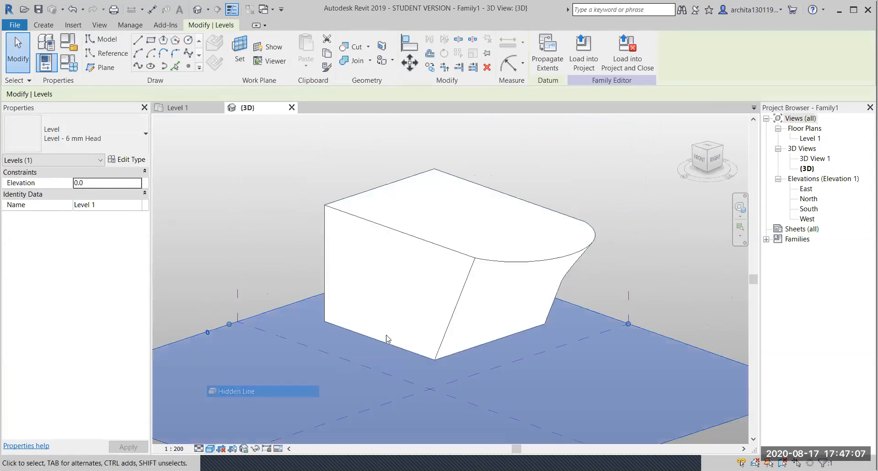
click(434, 248)
click(642, 299)
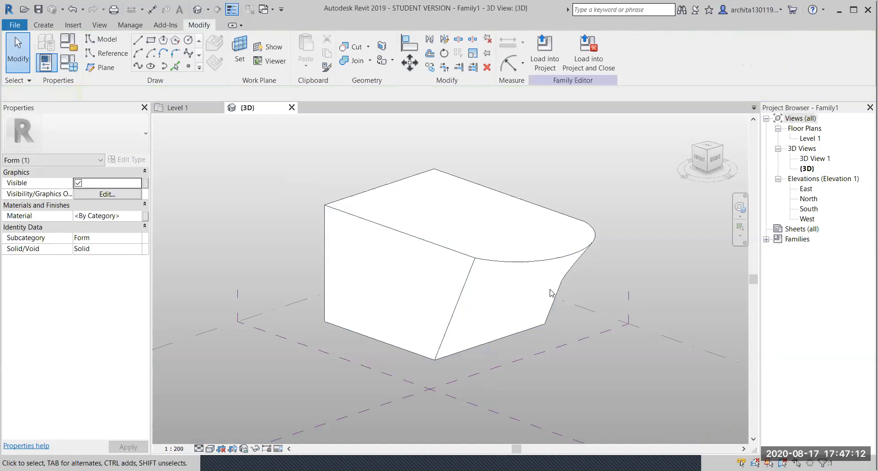
scroll(504, 298, down, 3)
shift+middle_drag(463, 313, 390, 273)
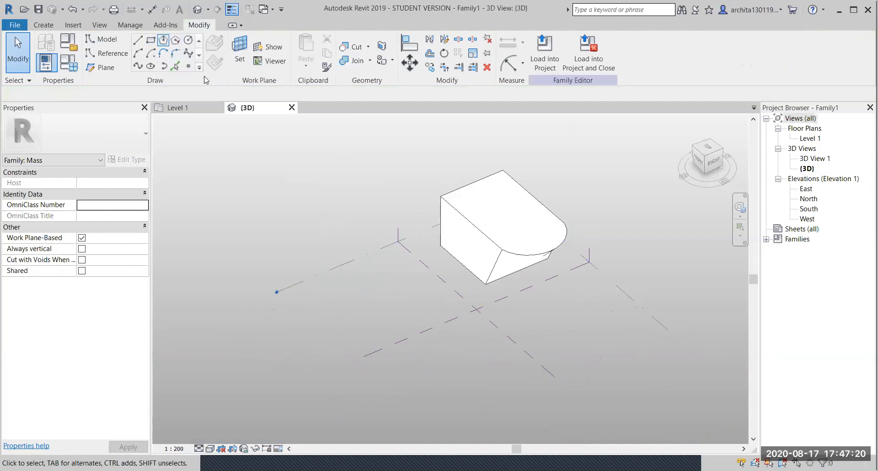
- Draw a rectangle of model lines on Level 1 beside the first box and Tab-select it
click(152, 41)
click(392, 265)
click(365, 340)
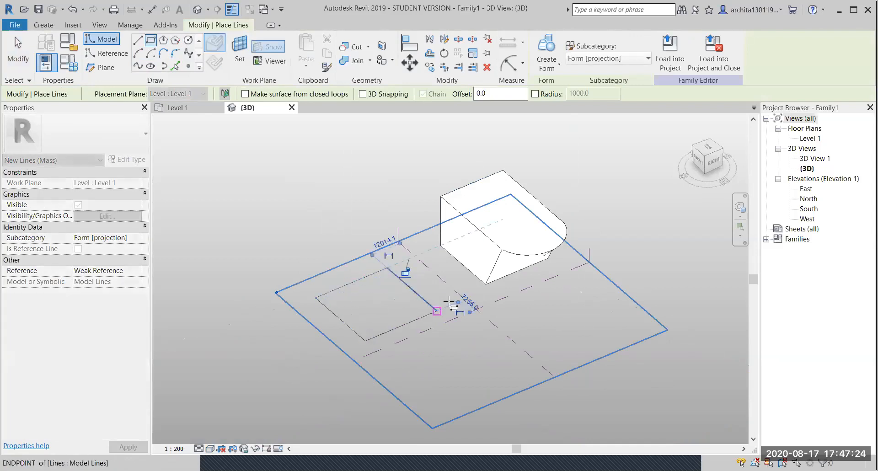
key(Escape)
key(Escape)
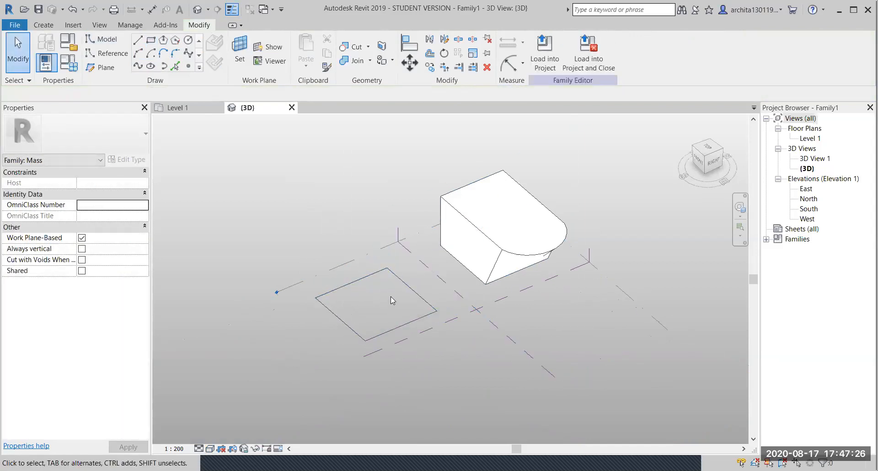
key(Tab)
click(400, 288)
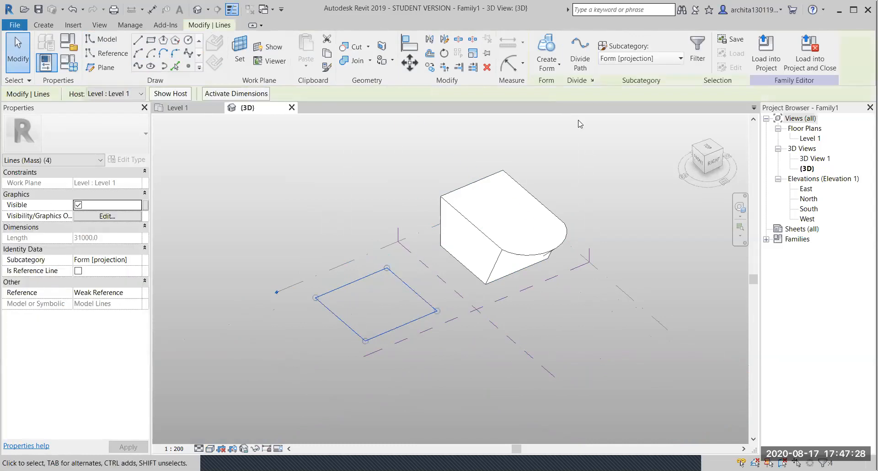
- Extrude the rectangle into a tall solid box and open its base profile
click(547, 48)
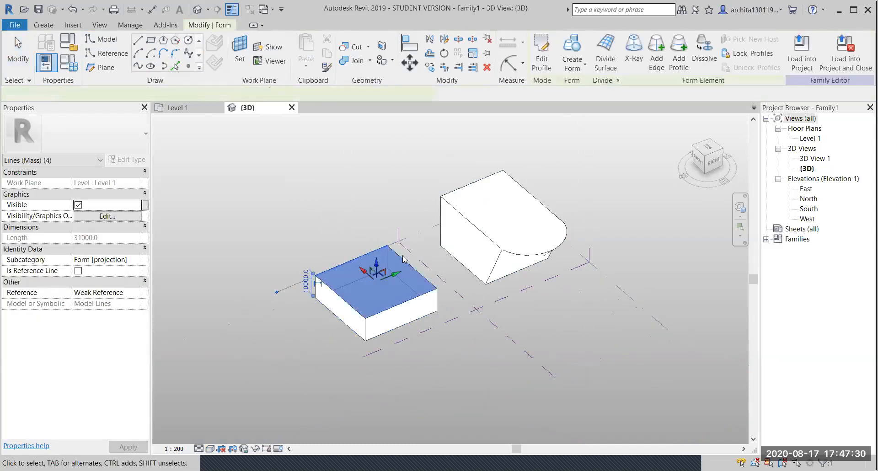
drag(379, 270, 370, 210)
click(271, 219)
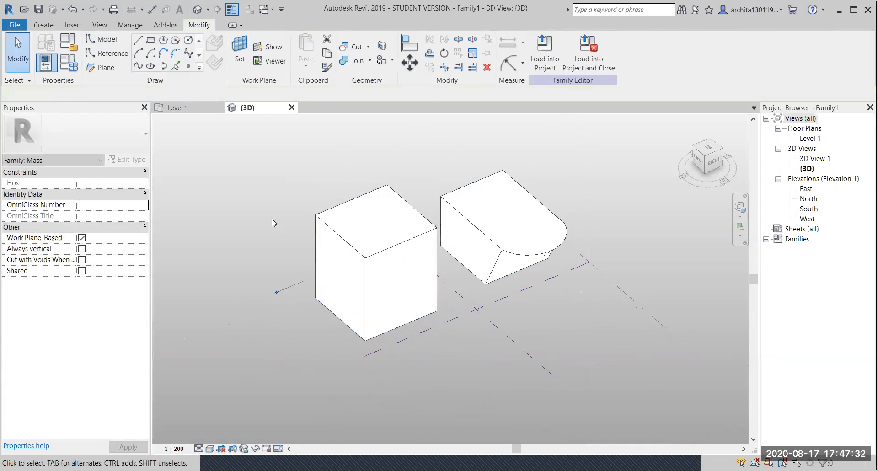
double_click(403, 205)
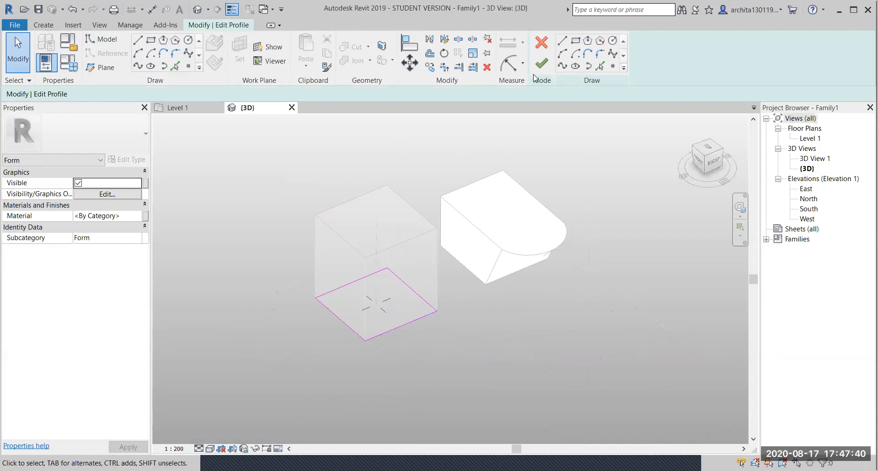
- Finish the base edit, Tab-select the cube's top face, and open its profile
click(542, 63)
key(Escape)
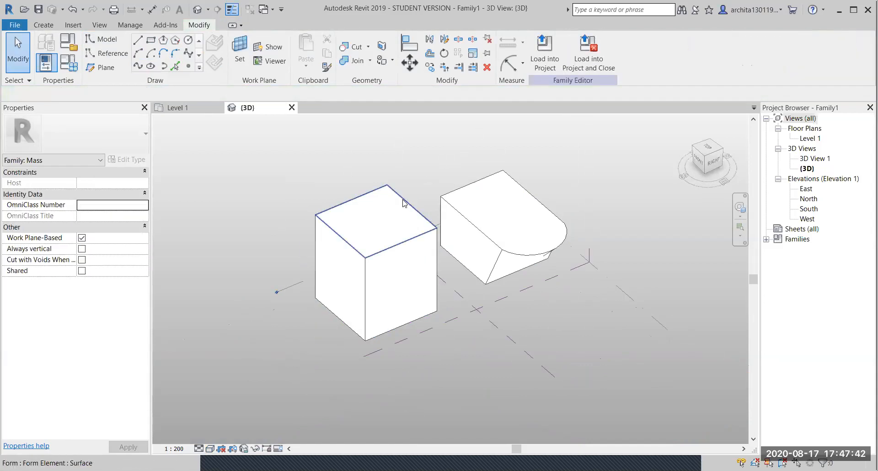
key(Tab)
key(Tab)
key(Tab)
key(Tab)
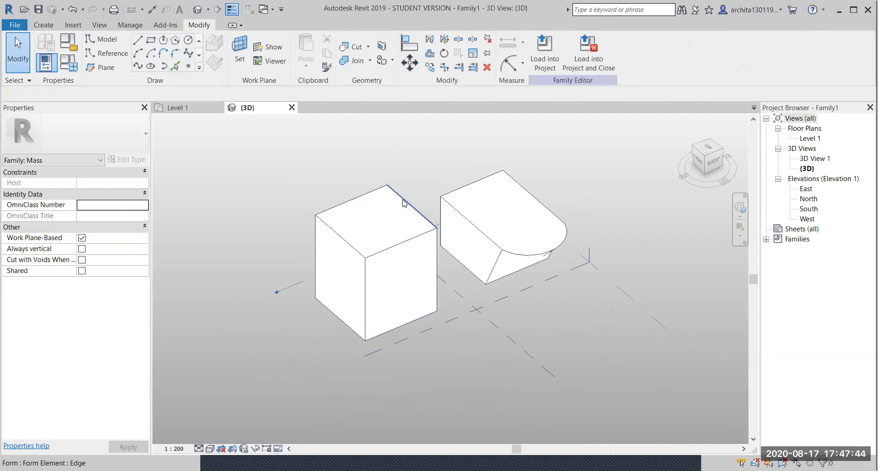
click(404, 203)
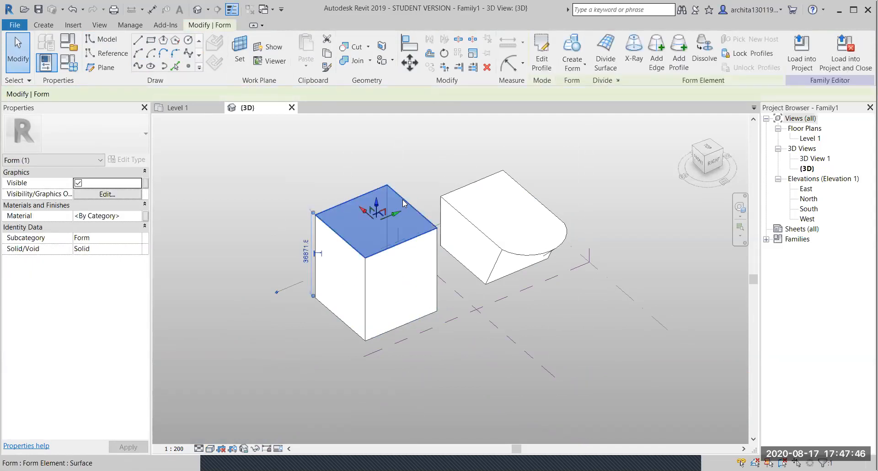
click(542, 55)
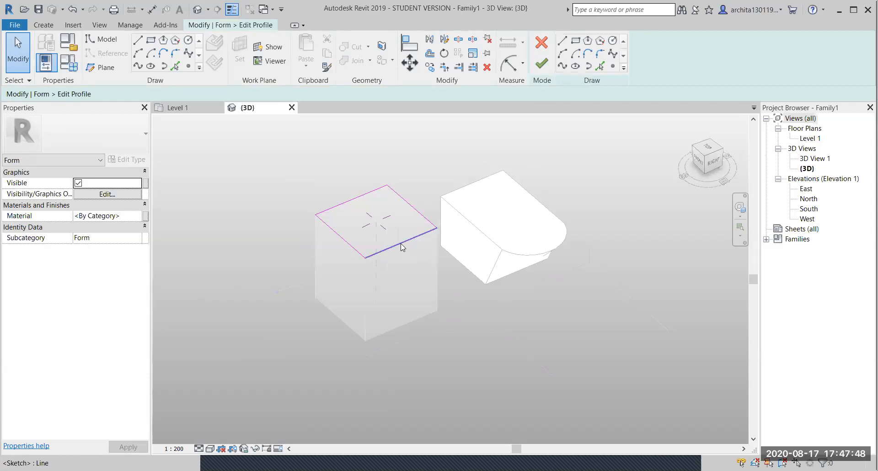
- Replace the top profile's front edge with two lines meeting at a point, then finish
click(402, 243)
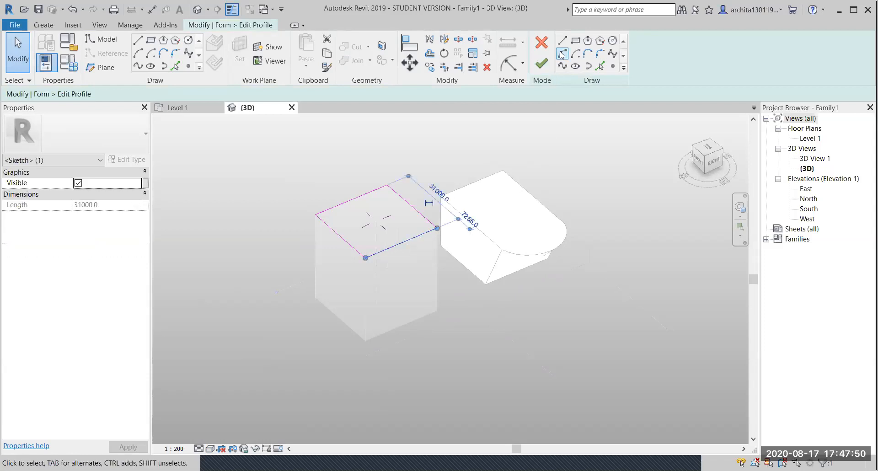
key(Delete)
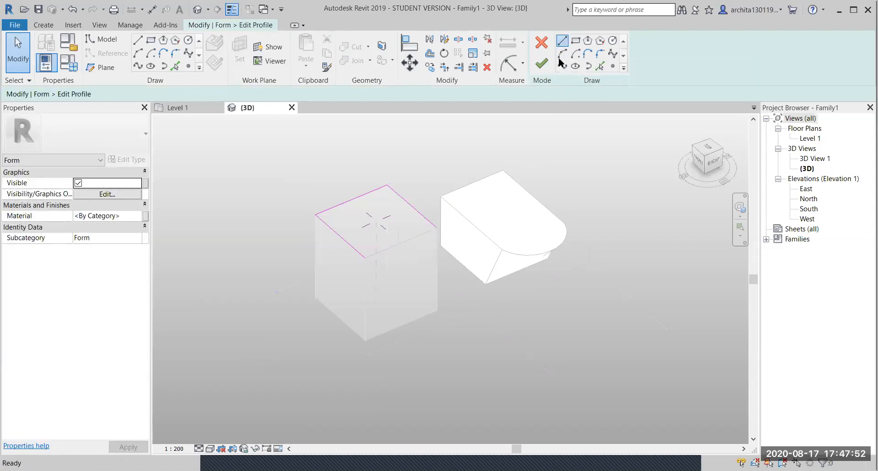
click(562, 40)
click(366, 256)
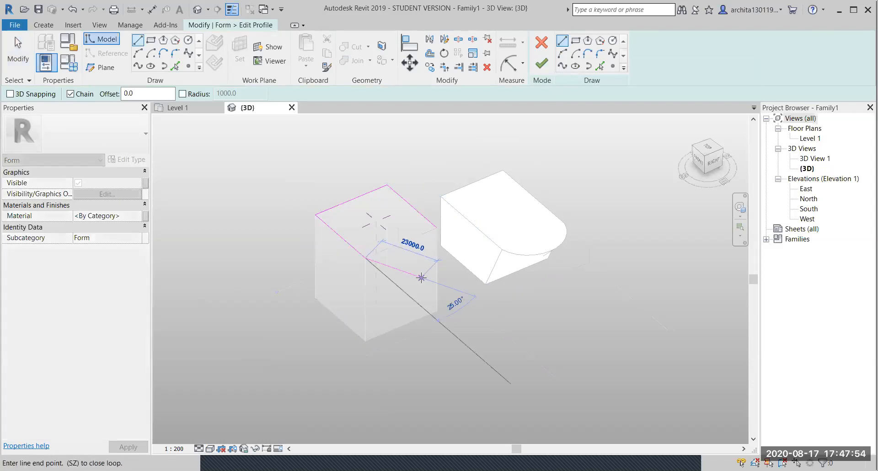
click(425, 274)
click(438, 228)
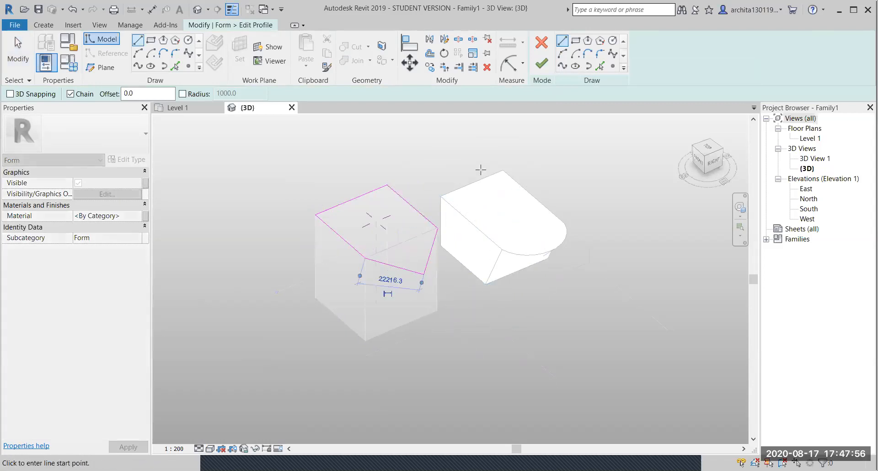
click(542, 63)
click(455, 364)
shift+middle_drag(454, 364, 196, 353)
shift+middle_drag(358, 323, 463, 368)
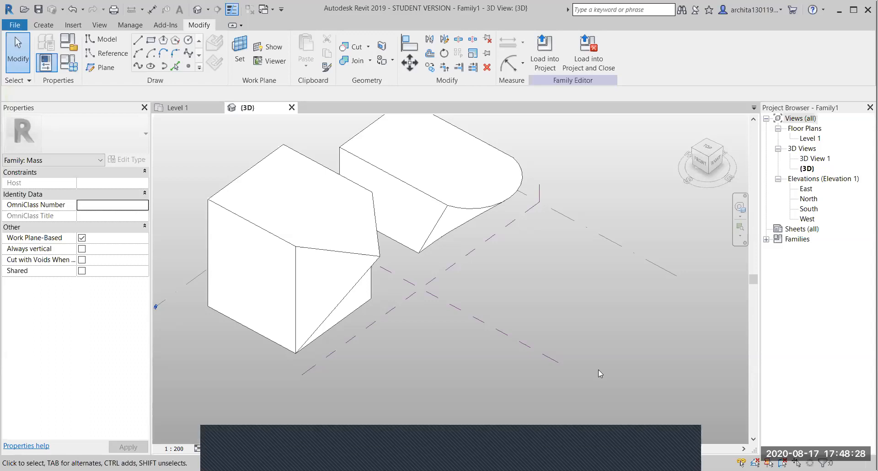
- Orbit and pan around the masses, then select the pointed box's top surface using Tab
scroll(599, 370, down, 3)
shift+middle_drag(388, 373, 456, 375)
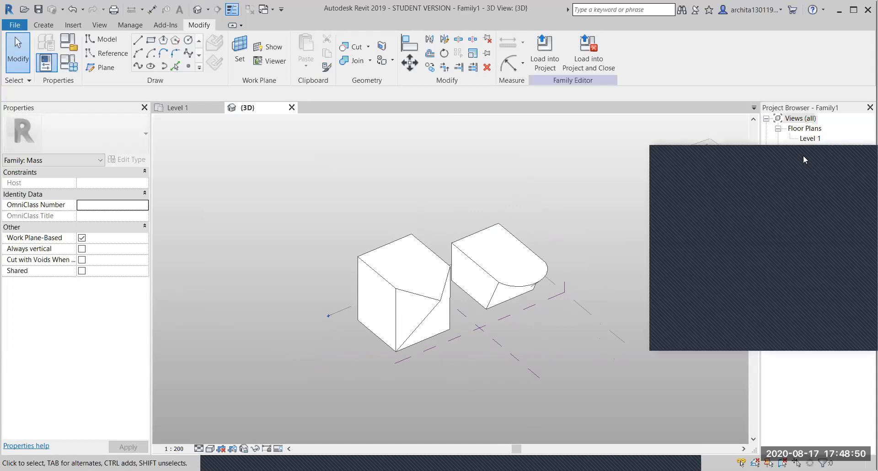
scroll(468, 243, up, 2)
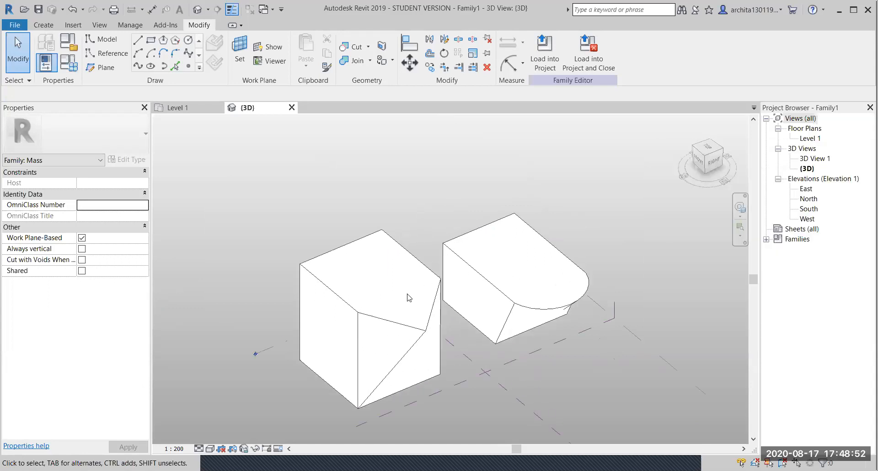
middle_drag(339, 322, 355, 323)
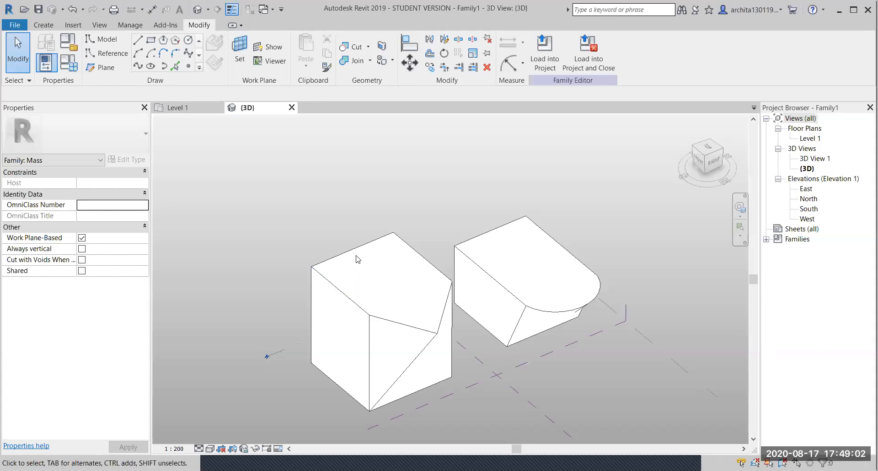
key(Tab)
key(Tab)
key(Tab)
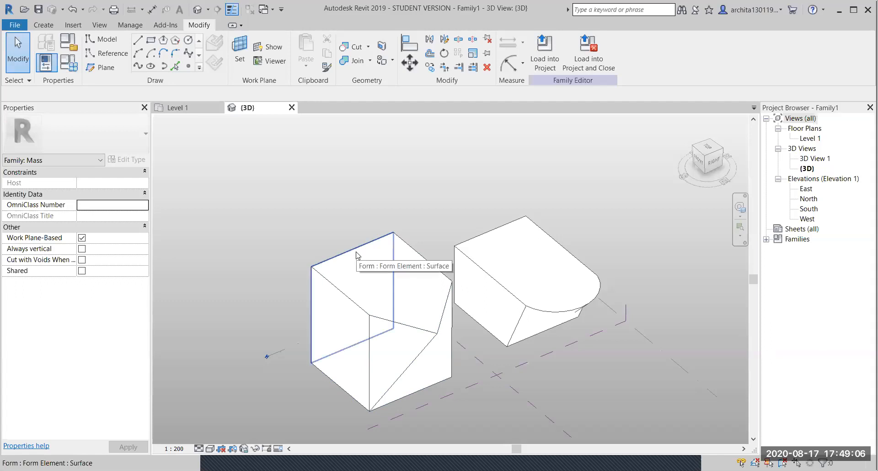
key(Tab)
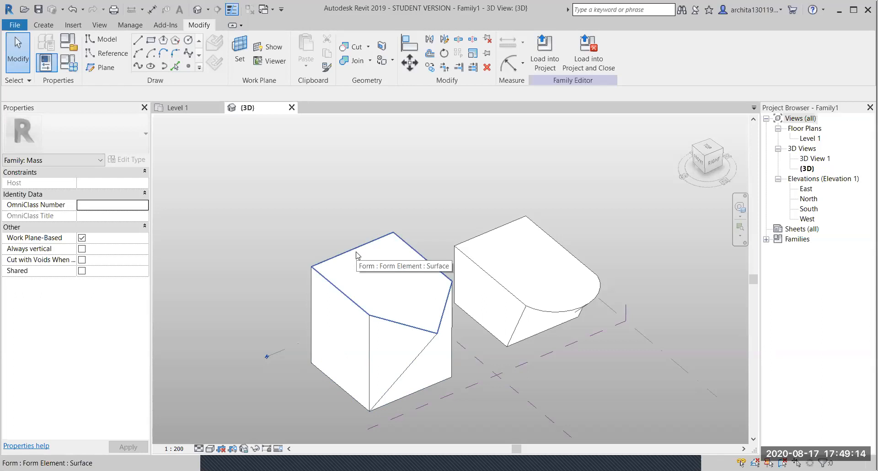
click(358, 255)
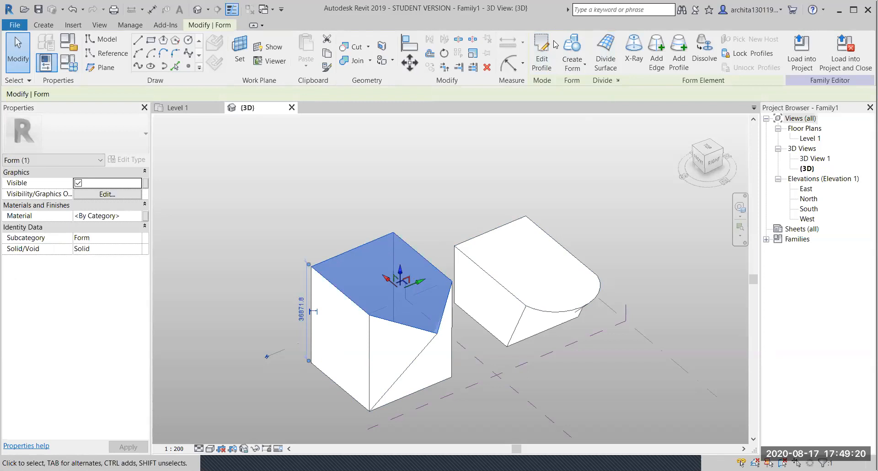
- Edit the top profile, replacing one angled edge of the pointed side with a Start-End-Radius arc
click(538, 58)
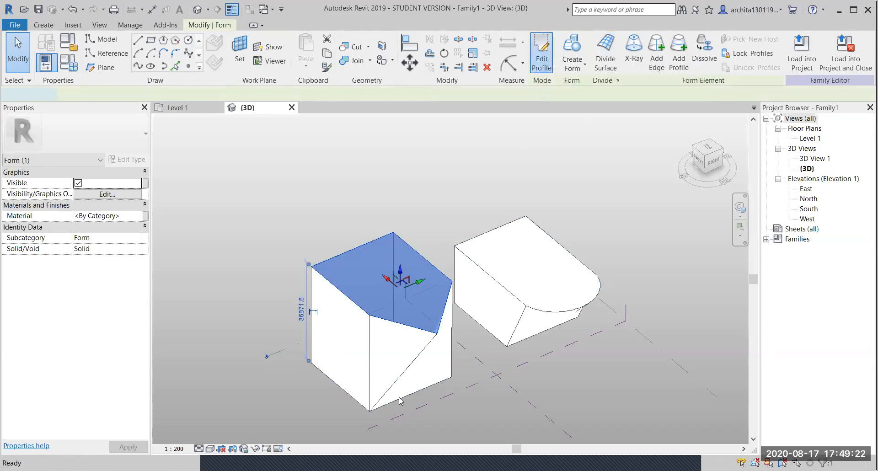
click(394, 322)
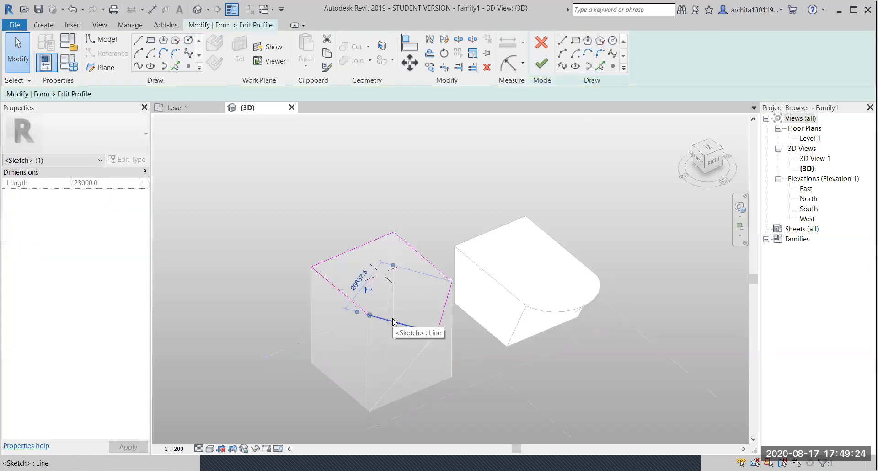
key(Delete)
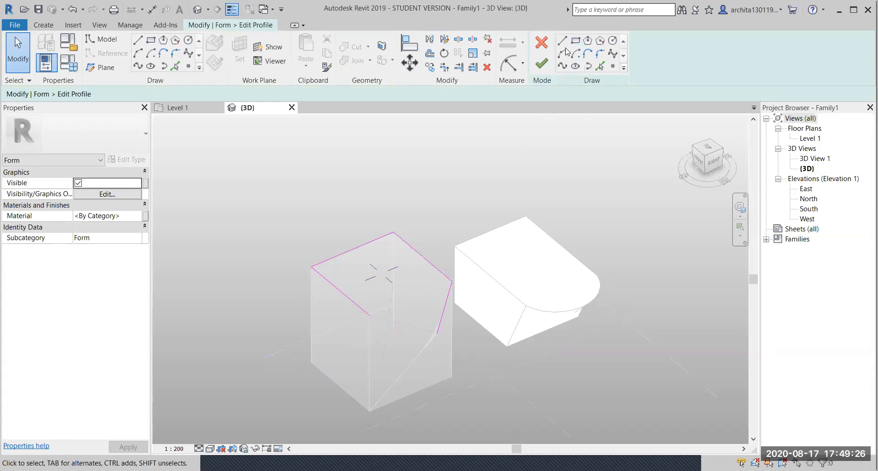
click(563, 53)
click(371, 316)
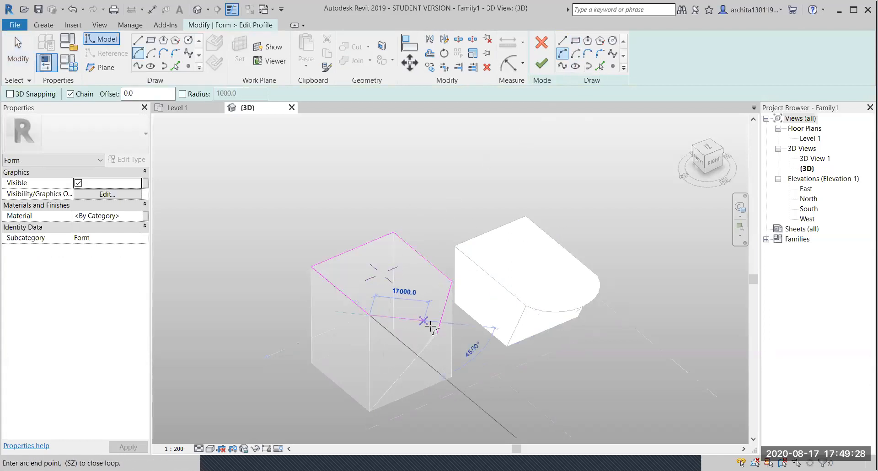
click(436, 333)
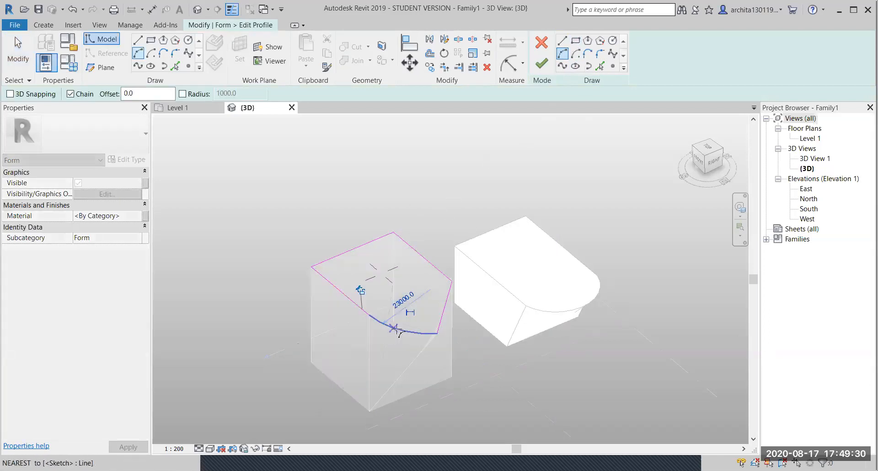
click(542, 64)
key(Escape)
key(Escape)
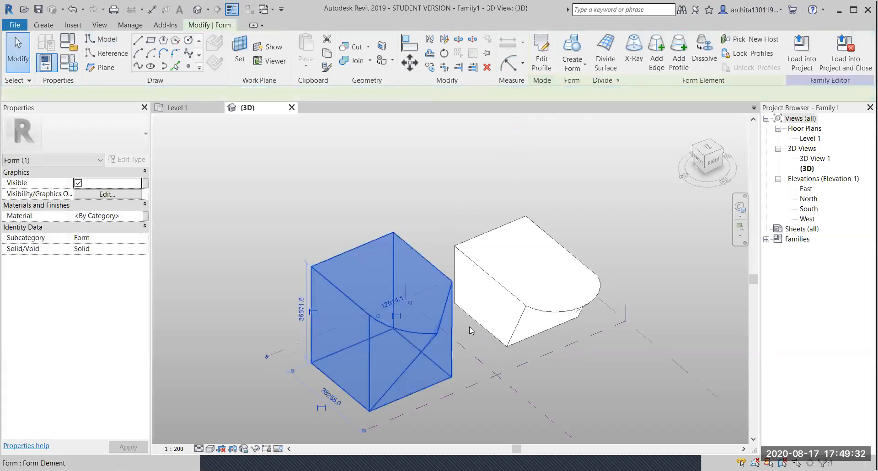
shift+middle_drag(445, 359, 408, 384)
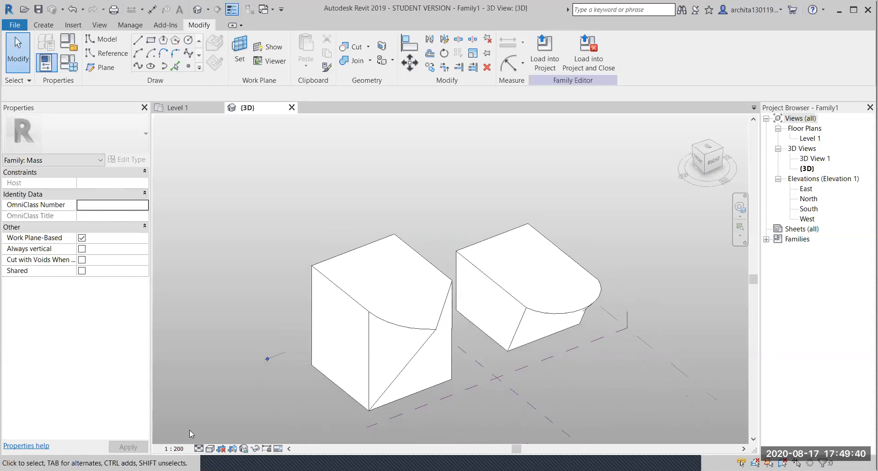
- Set the 3D view's visual style to Shaded and orbit to a lower angle around the masses
click(210, 449)
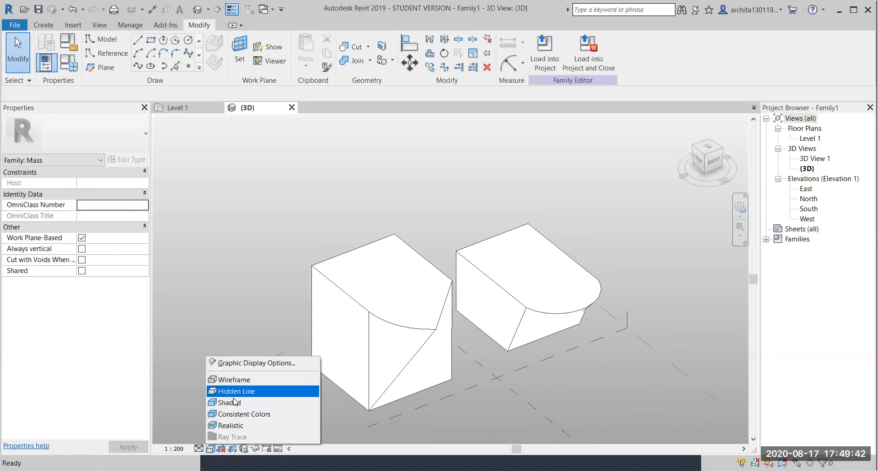
click(235, 403)
shift+middle_drag(445, 329, 437, 423)
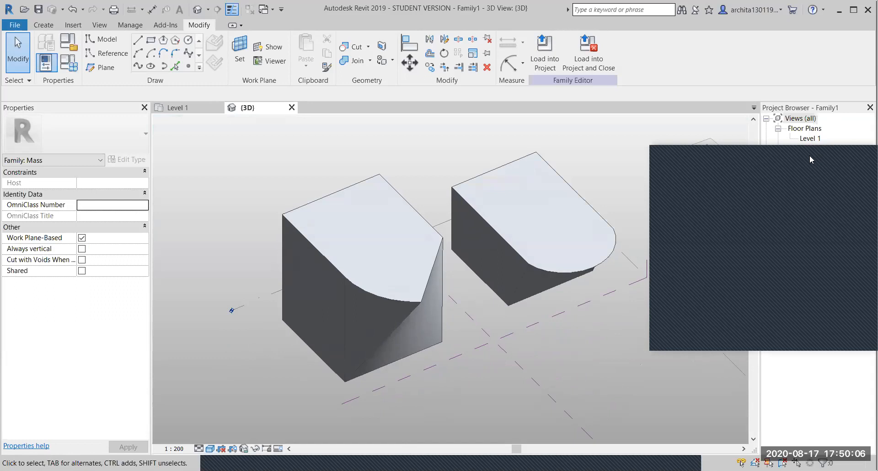
scroll(524, 224, down, 2)
shift+middle_drag(392, 309, 476, 303)
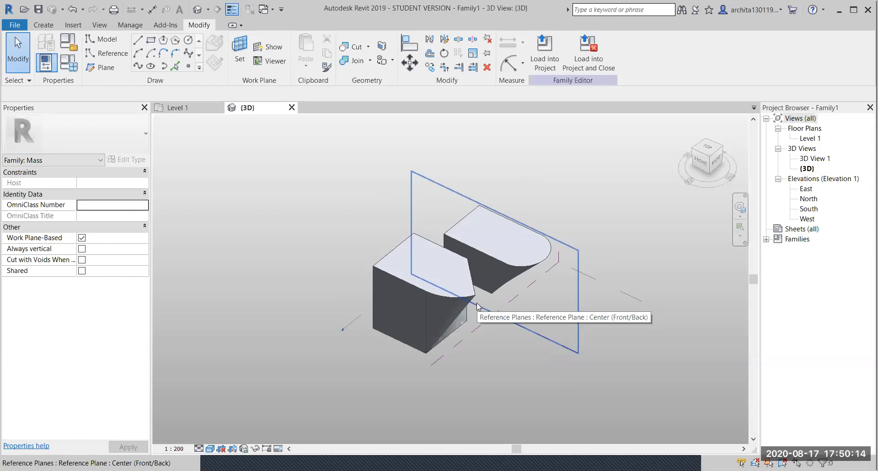
- Delete both existing boxes, using Tab to select each whole box
key(Tab)
click(386, 270)
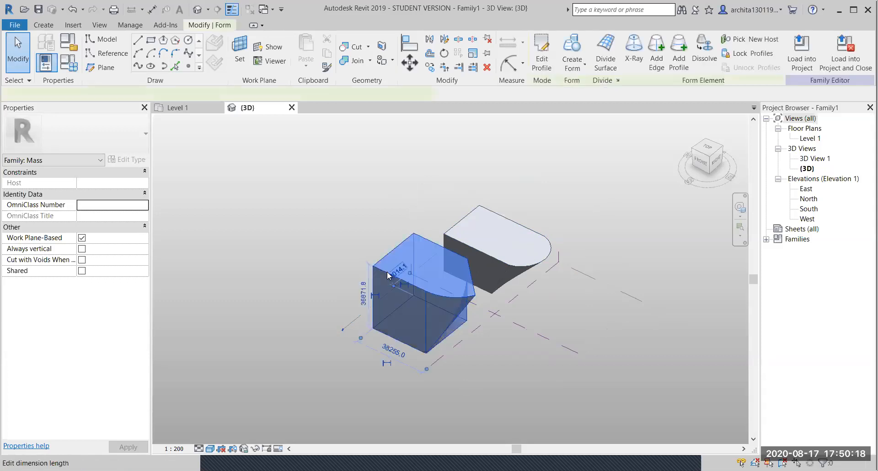
key(Delete)
key(Tab)
click(517, 266)
key(Delete)
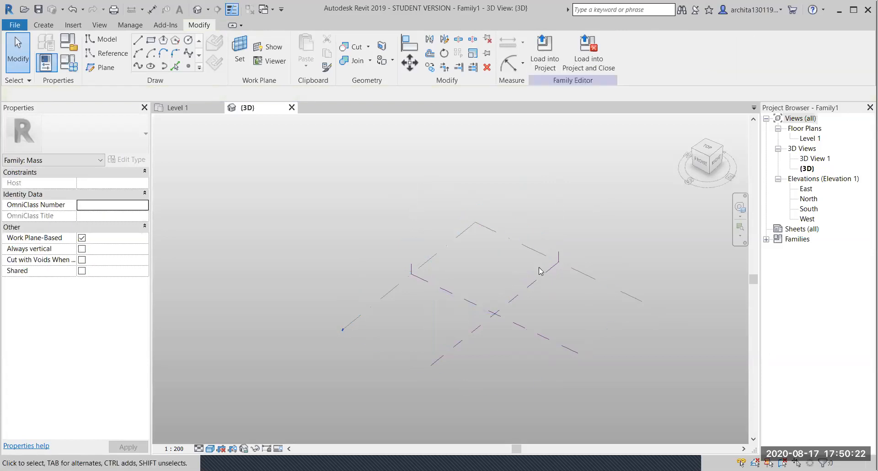
- Draw a 21000 × 24000 rectangle of model lines on the Center (Left/Right) reference plane
click(539, 272)
shift+middle_drag(540, 273, 384, 233)
scroll(543, 233, up, 2)
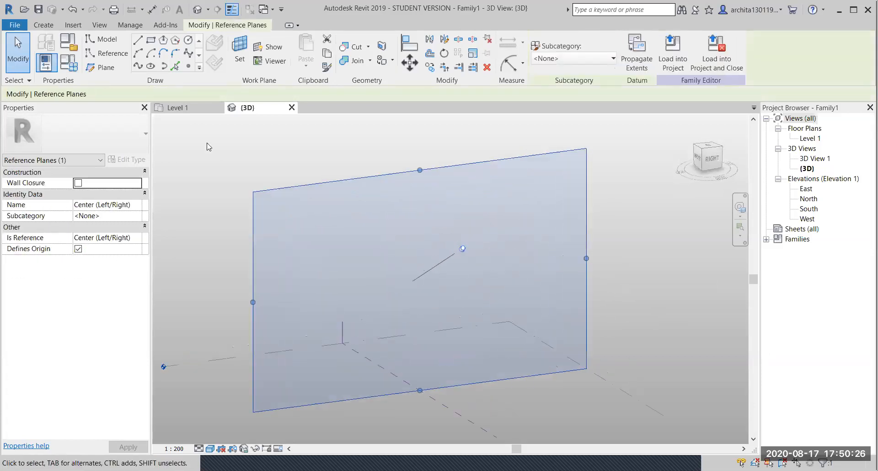
click(151, 40)
click(517, 258)
click(557, 193)
key(Escape)
key(Escape)
- Create a solid form from the rectangle and drag its face out to lengthen the box
click(540, 196)
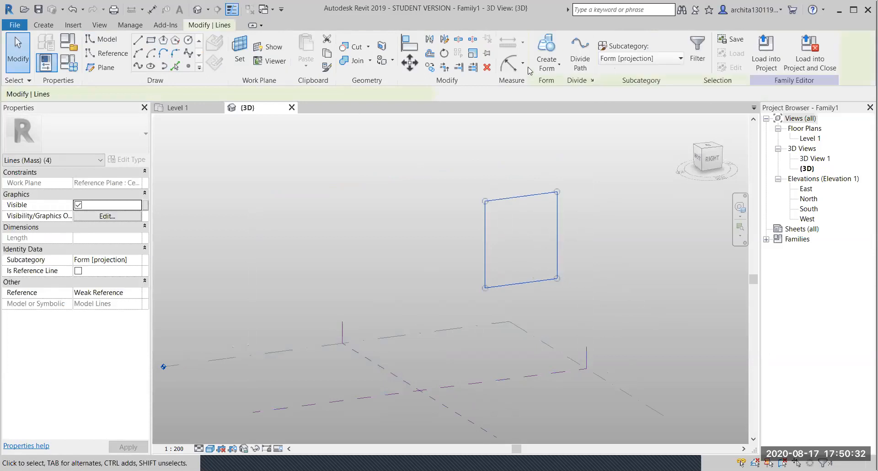
click(544, 46)
shift+middle_drag(497, 253, 515, 251)
drag(485, 228, 595, 275)
click(653, 234)
middle_drag(684, 327, 650, 321)
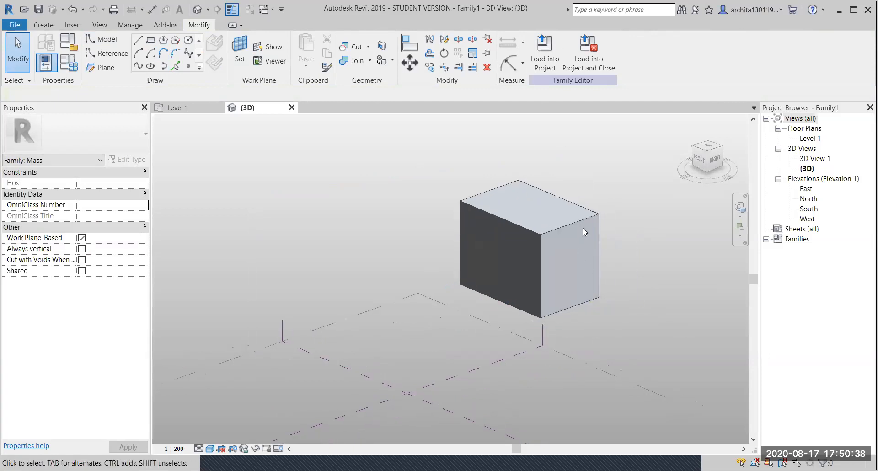
- Edit the box's right end face profile, replacing its straight left line with a 12000-radius arc
key(Tab)
key(Tab)
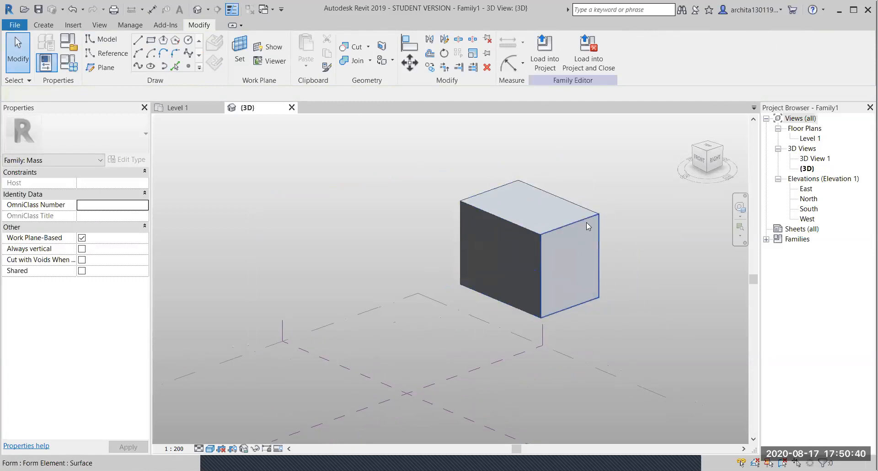
click(587, 226)
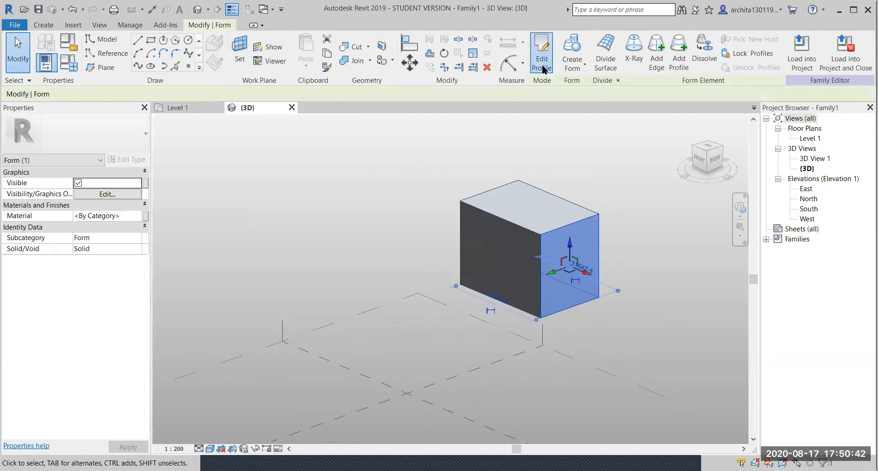
click(542, 48)
click(542, 272)
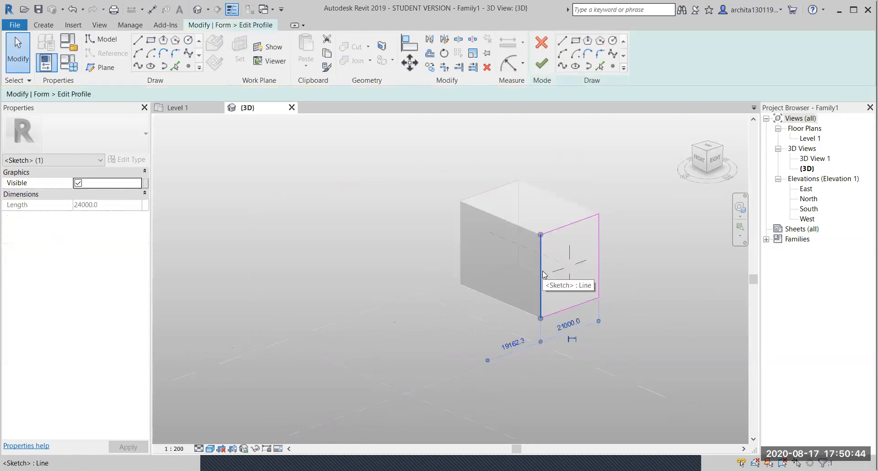
key(Escape)
click(563, 53)
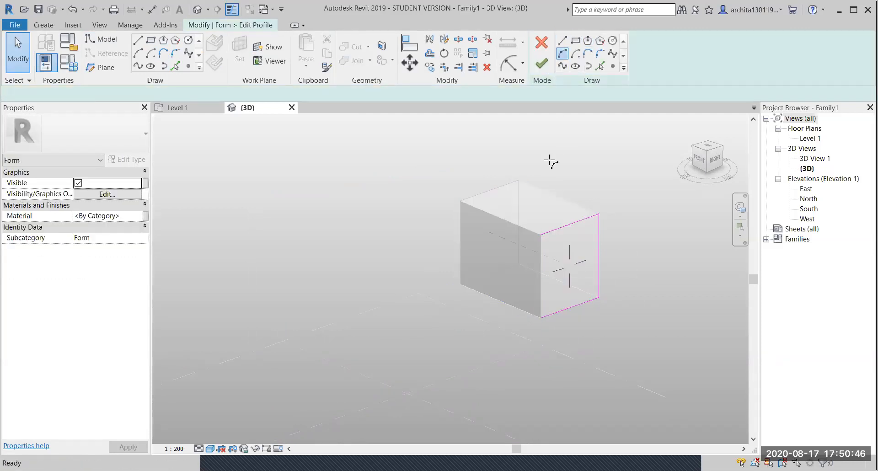
click(541, 229)
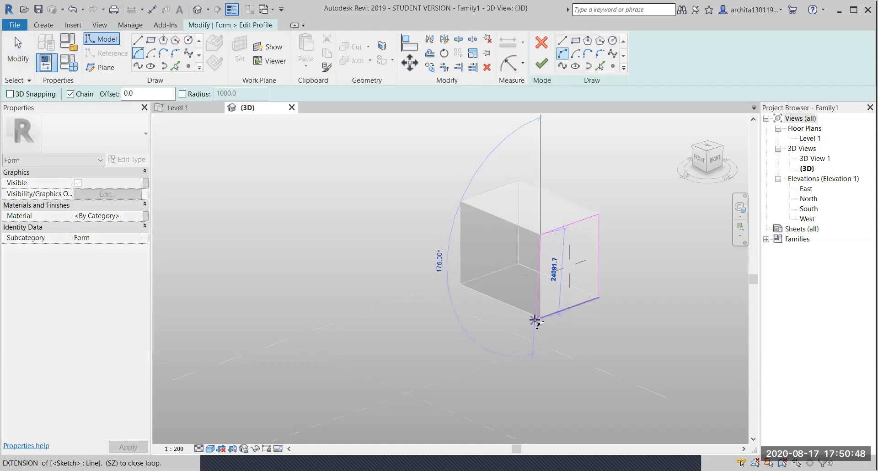
click(541, 318)
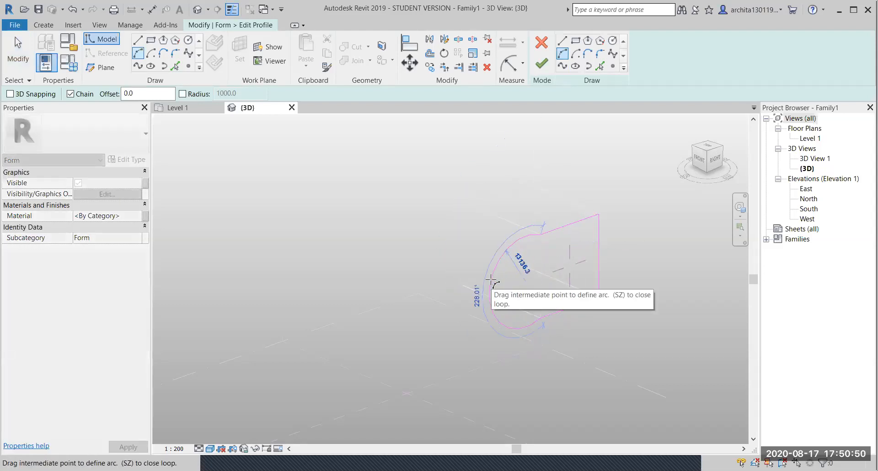
click(511, 277)
click(542, 64)
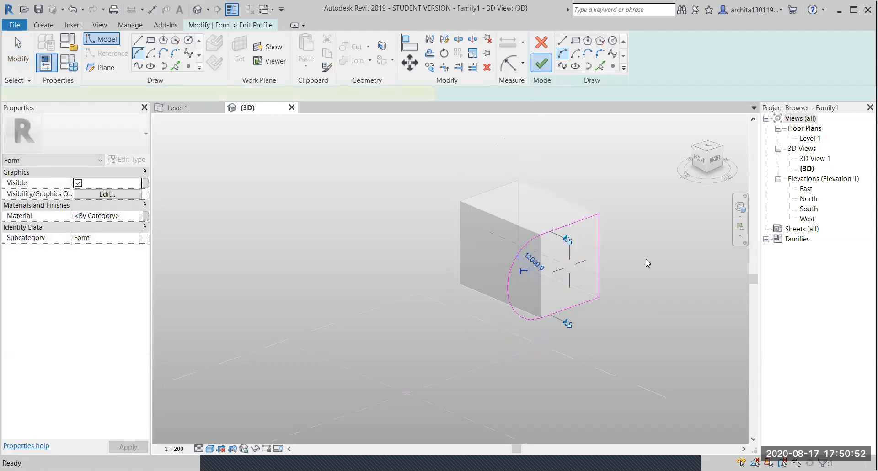
click(660, 254)
shift+middle_drag(661, 255, 513, 344)
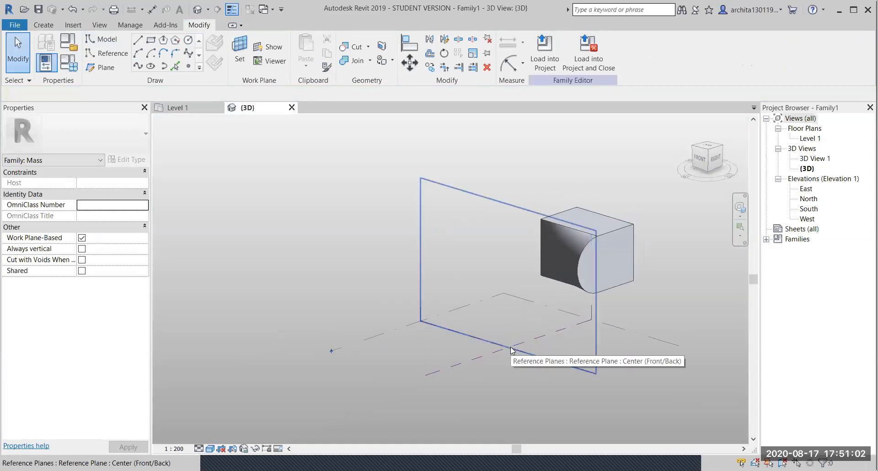
- Draw a 16000-radius circle on the Center (Front/Back) plane and extrude it into a solid cylinder
click(510, 347)
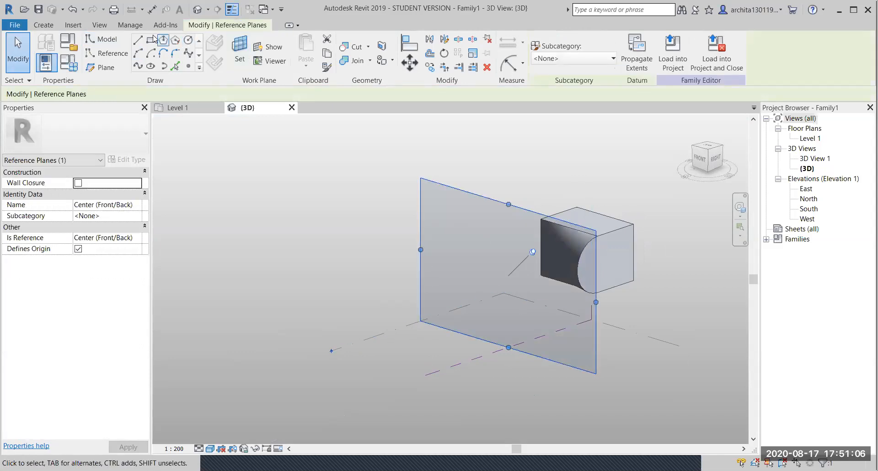
click(188, 40)
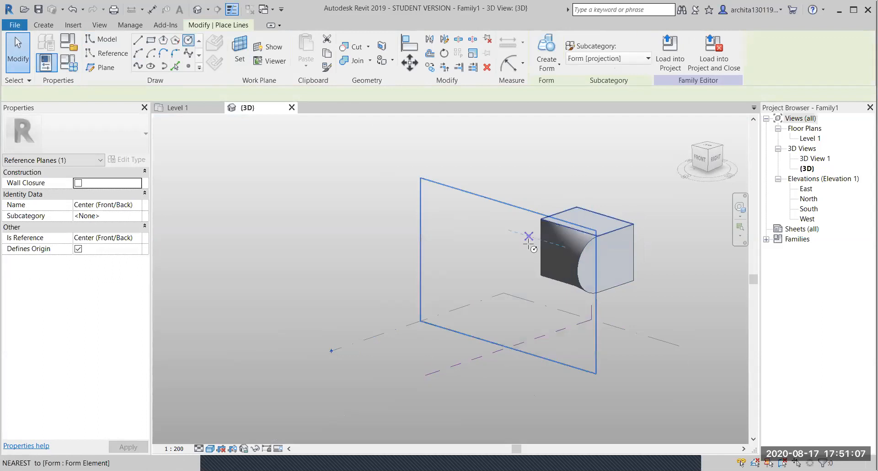
click(464, 243)
click(482, 218)
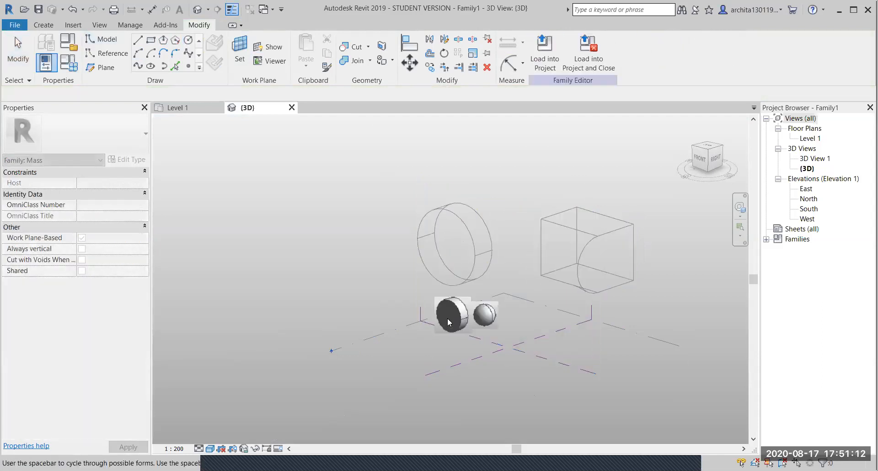
click(448, 319)
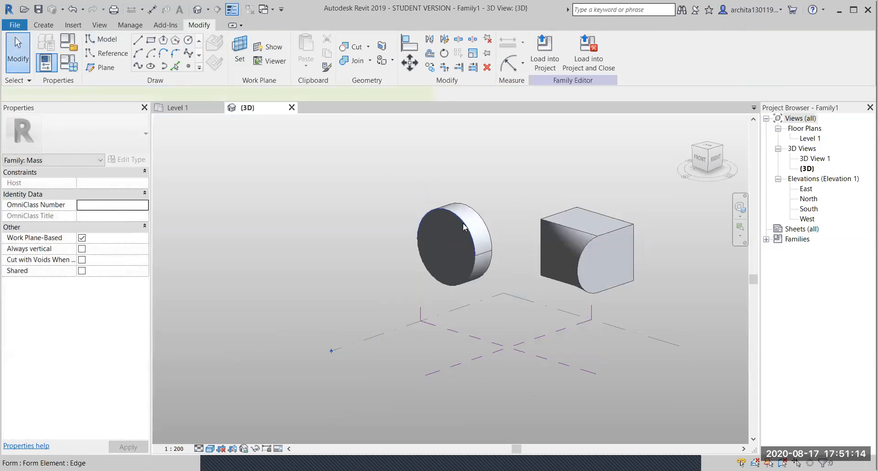
click(464, 224)
click(362, 224)
scroll(469, 240, up, 2)
shift+middle_drag(413, 264, 599, 253)
key(Tab)
- Edit the disc's front face profile, dragging the circle up and slightly right to skew the cylinder
click(601, 231)
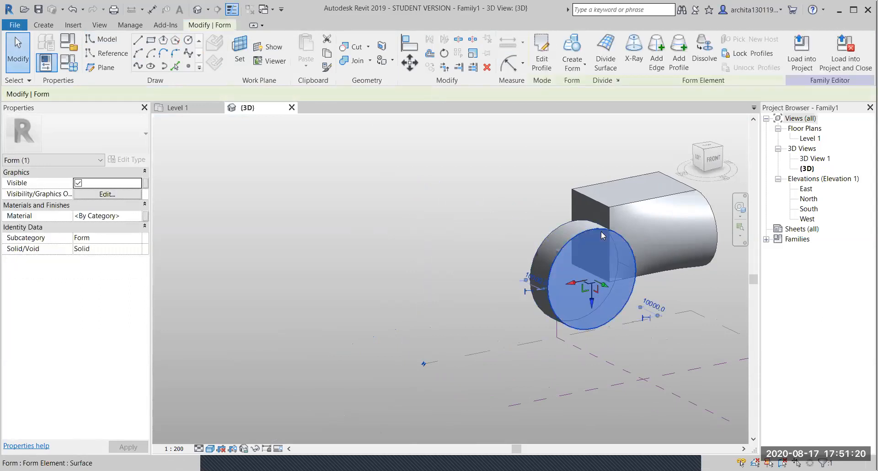
click(542, 54)
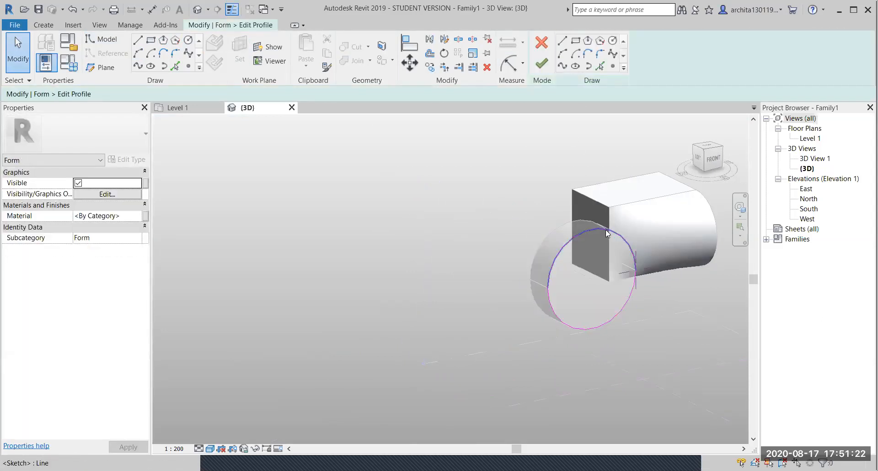
click(606, 233)
drag(610, 214, 614, 183)
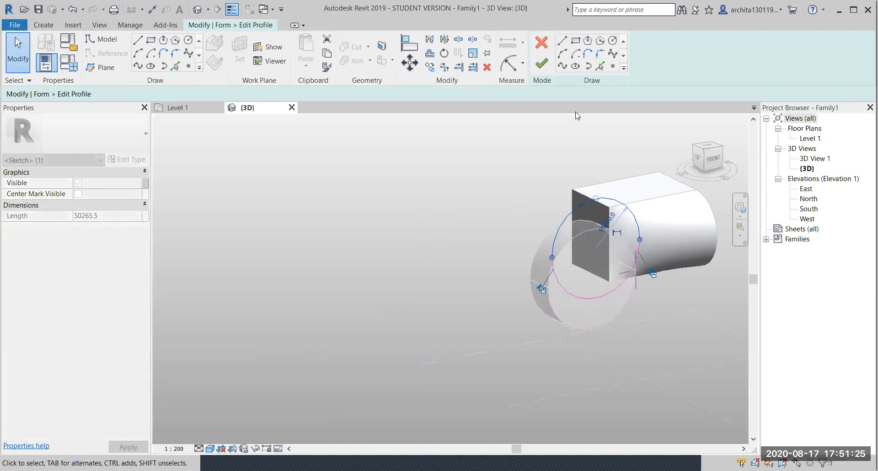
click(541, 69)
click(459, 270)
shift+middle_drag(458, 270, 602, 322)
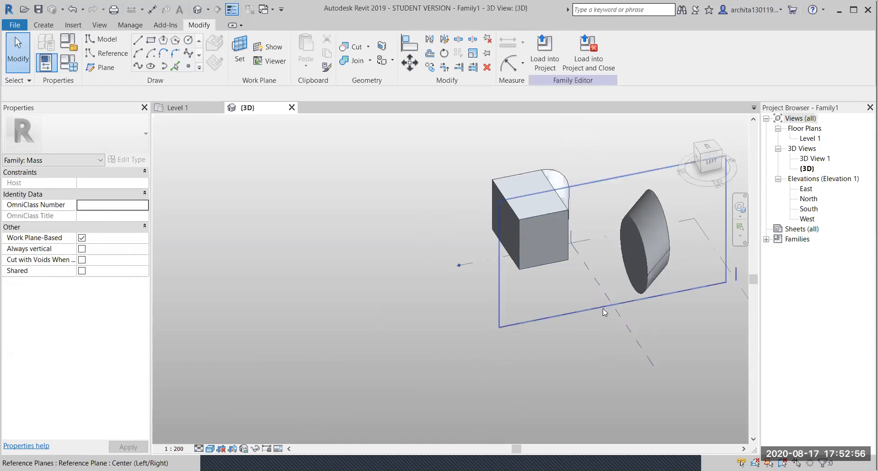
- Window-select the bulged box and the skewed cylinder and delete them
shift+middle_drag(514, 305, 802, 314)
shift+middle_drag(458, 325, 549, 201)
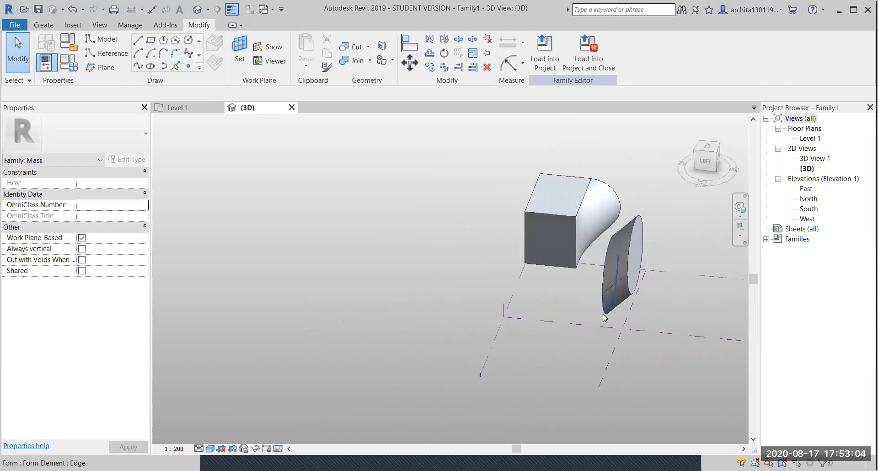
drag(499, 149, 654, 327)
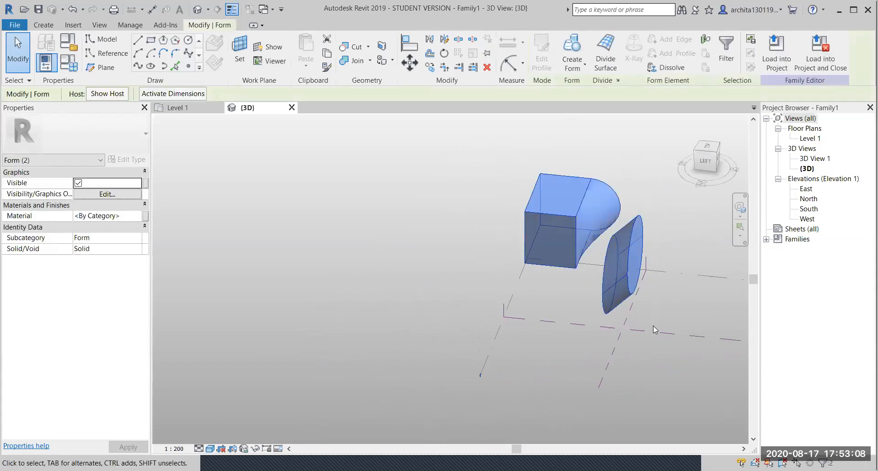
key(Delete)
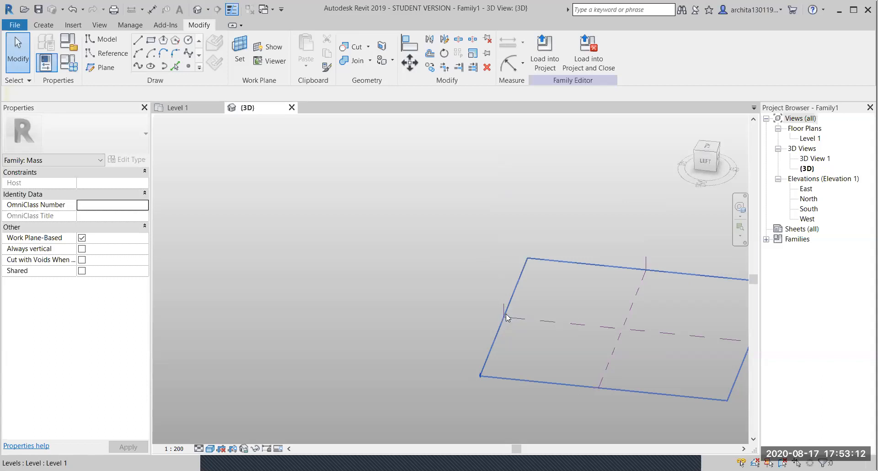
scroll(375, 333, down, 1)
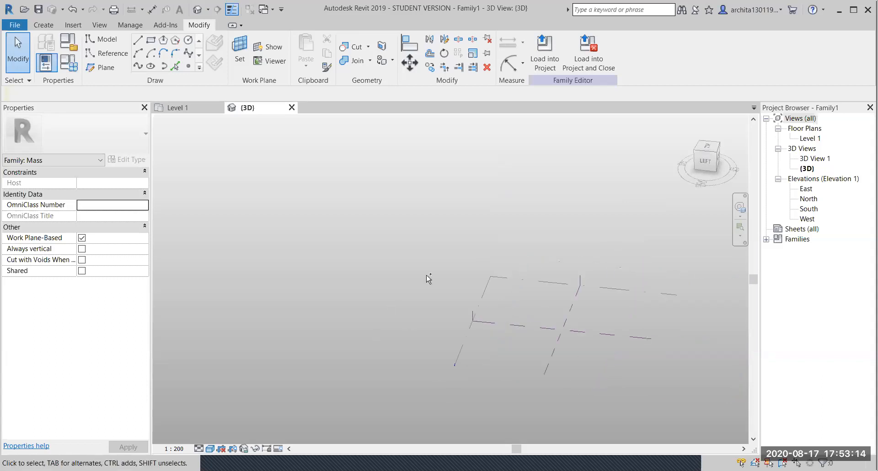
- Draw a 22000 × 14000 rectangle on the Level 1 plane
shift+middle_drag(457, 273, 445, 236)
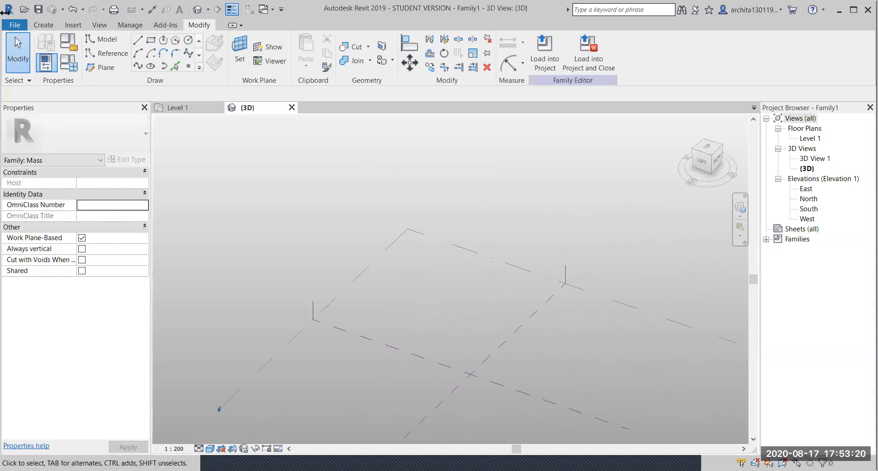
click(153, 41)
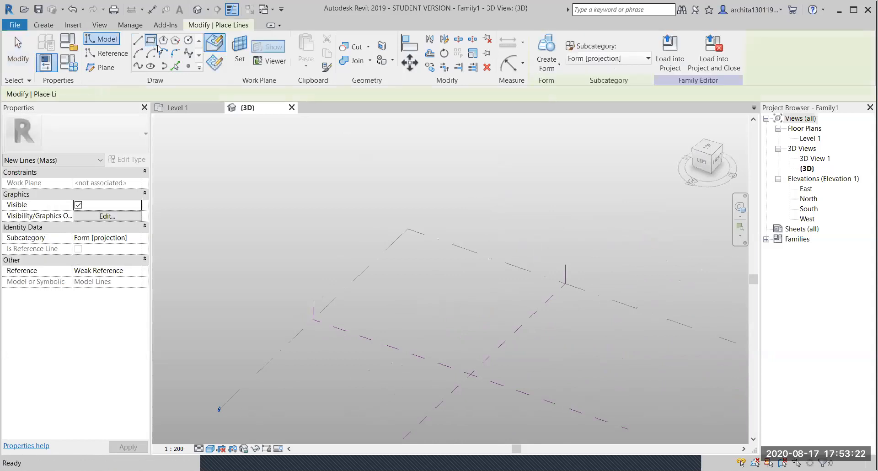
click(417, 251)
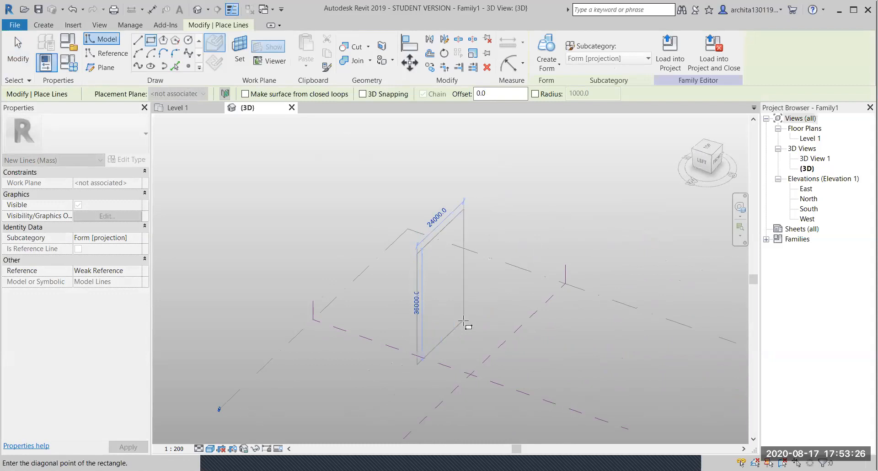
click(403, 256)
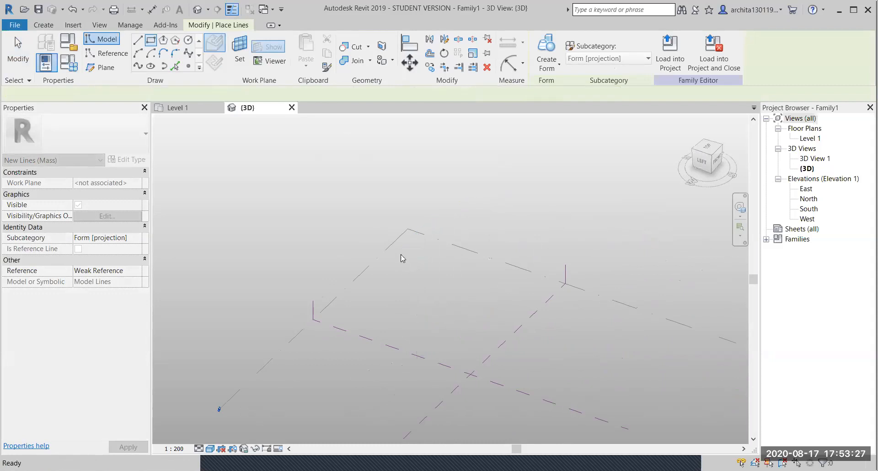
key(Escape)
click(424, 237)
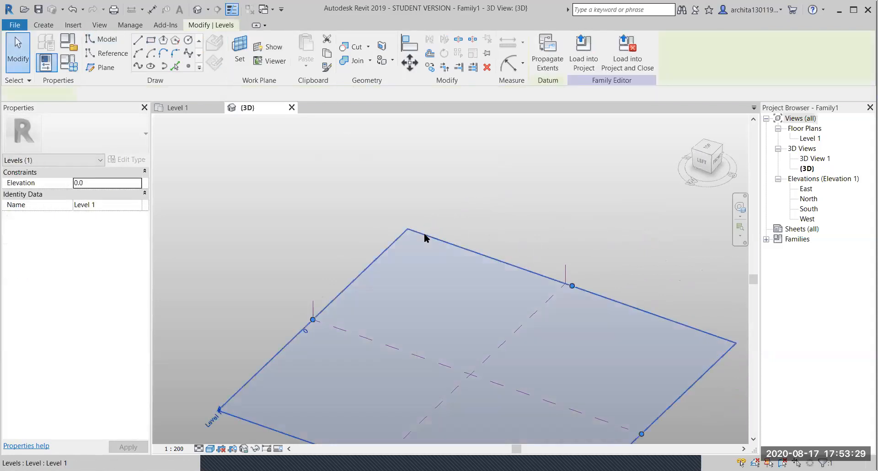
click(152, 44)
click(414, 254)
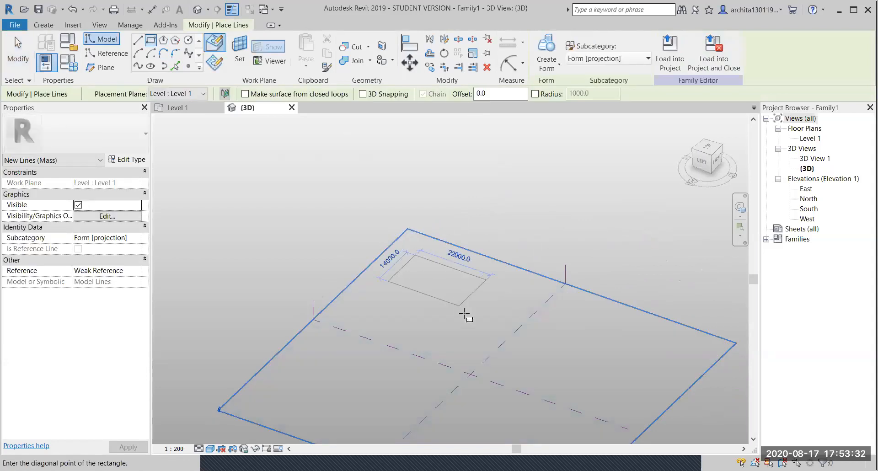
click(463, 335)
key(Escape)
key(Escape)
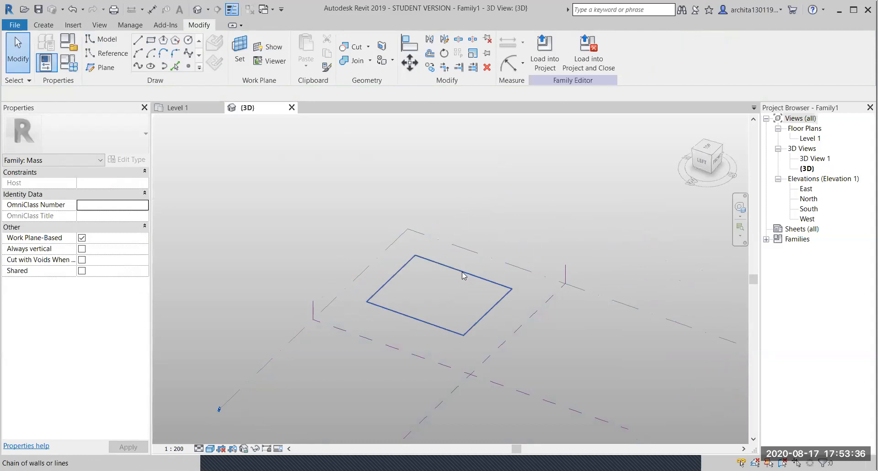
- Extrude the rectangle into a solid box and drag its top arrow up to make it taller
click(463, 275)
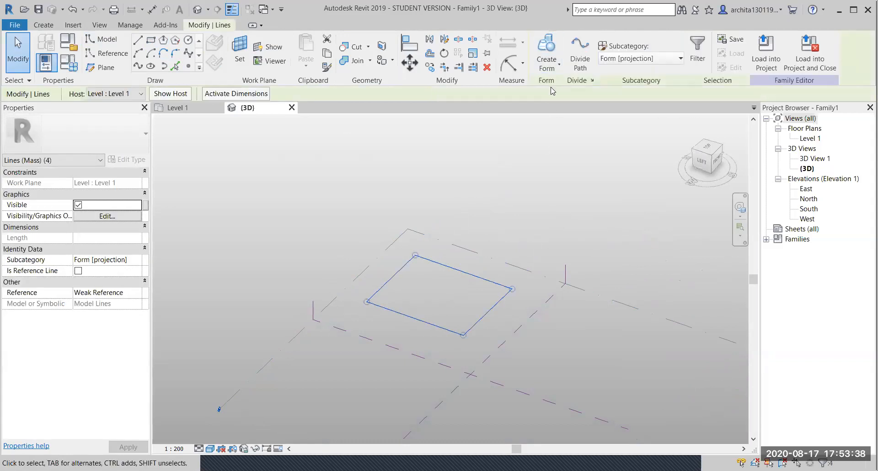
click(546, 46)
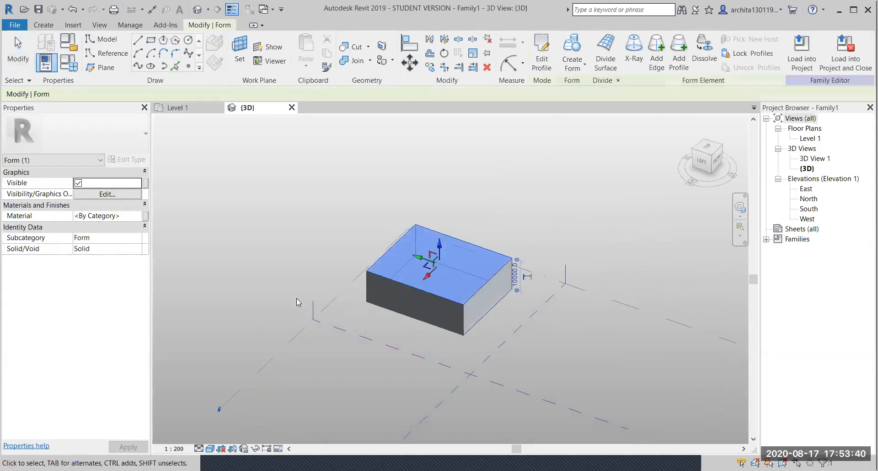
drag(439, 247, 439, 202)
click(624, 238)
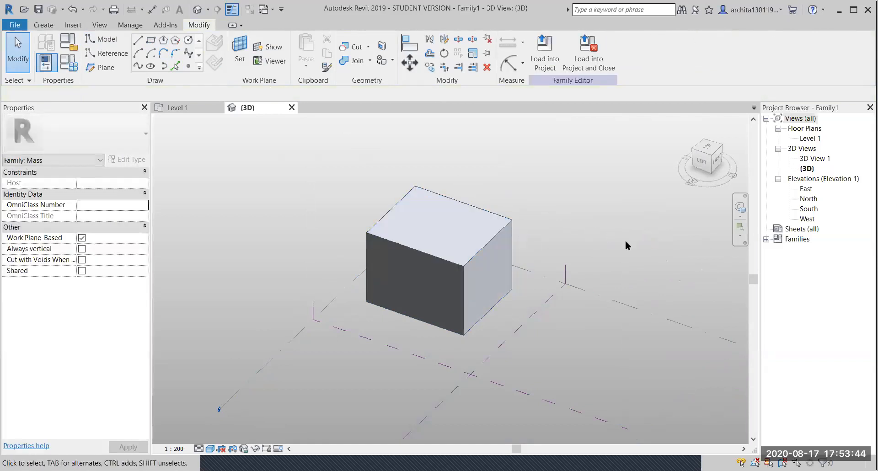
scroll(459, 256, up, 2)
scroll(449, 268, down, 1)
shift+middle_drag(502, 324, 490, 292)
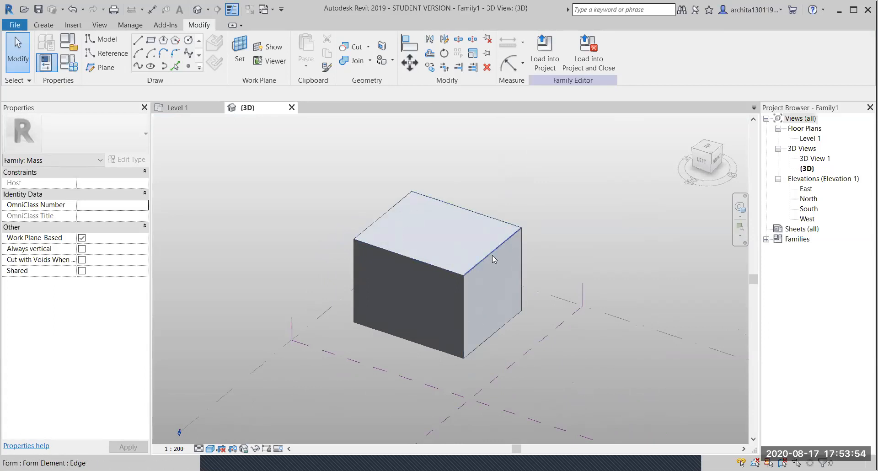
click(463, 286)
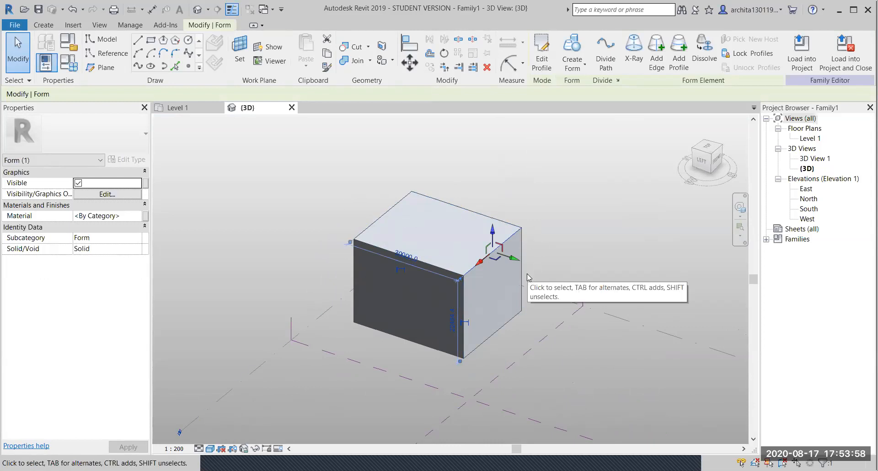
- Turn on X-Ray for the box form and orbit to view its profile edges and path
click(636, 53)
scroll(461, 267, up, 3)
shift+middle_drag(461, 267, 399, 276)
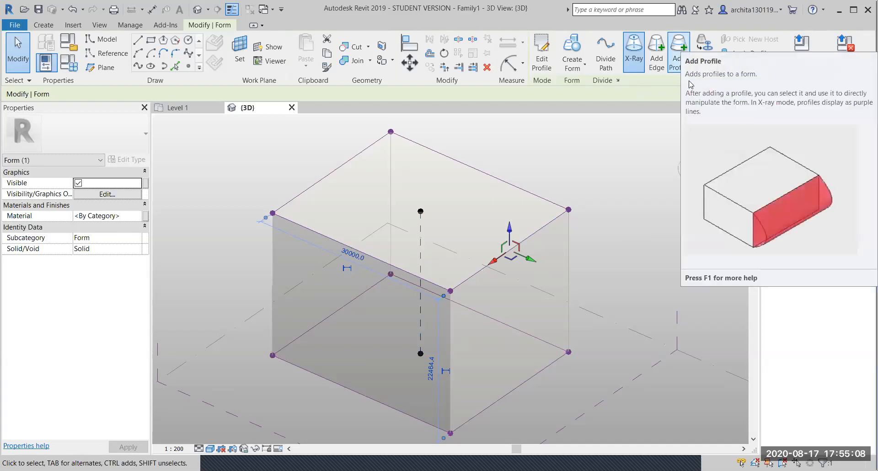
- Add a new profile at mid-height of the tall box
click(678, 53)
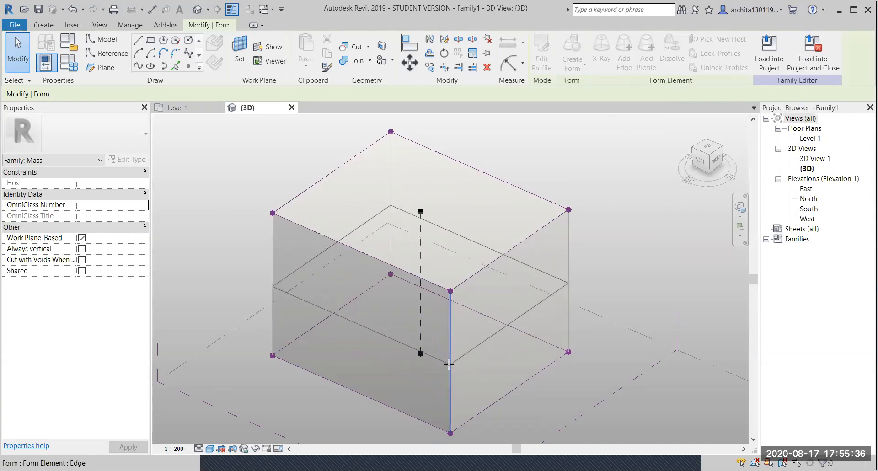
click(451, 370)
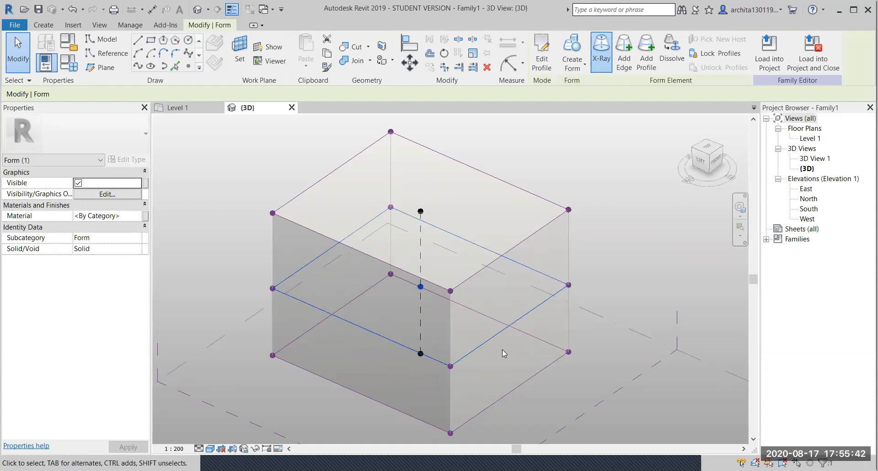
click(626, 236)
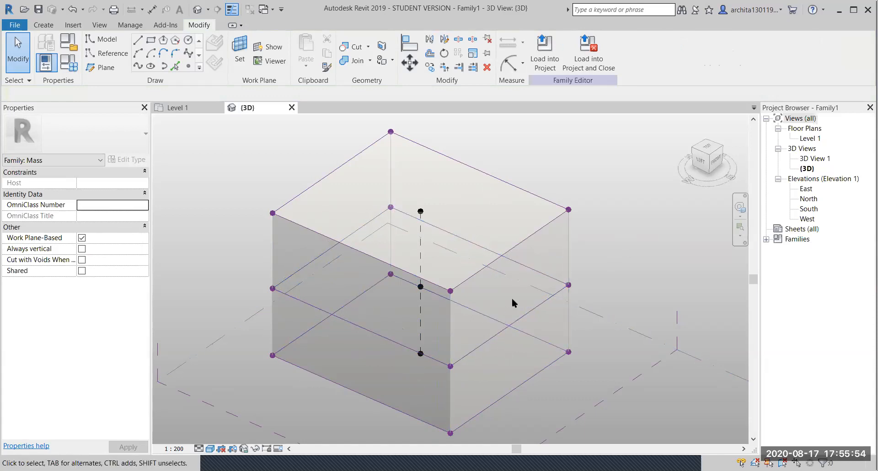
- Select the middle profile and open its sketch for editing
key(Tab)
key(Tab)
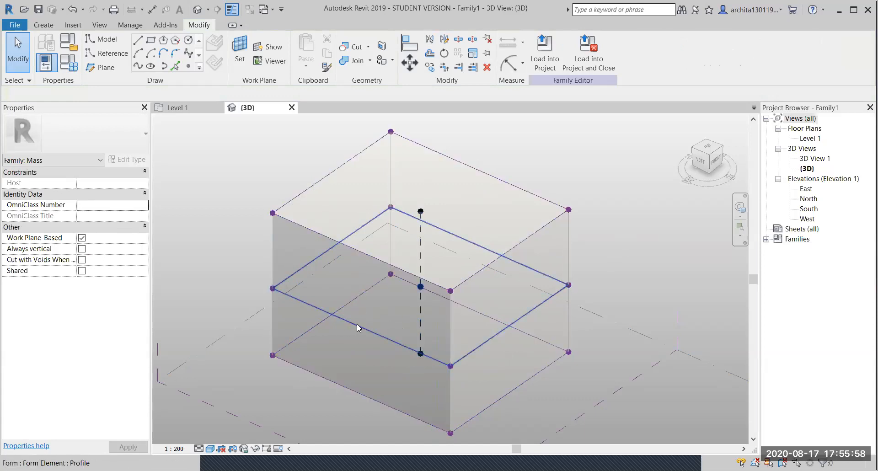
click(358, 322)
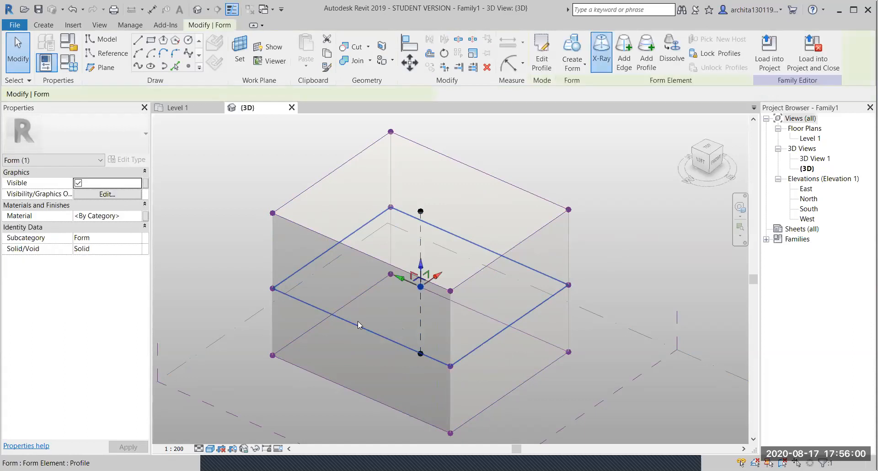
click(541, 57)
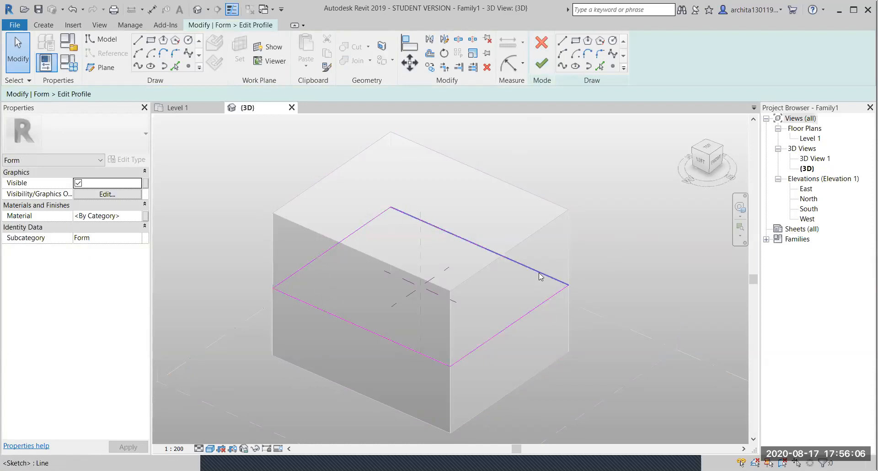
- Replace the profile's right side with an outward semicircular Start-End-Radius arc between its corners
click(709, 148)
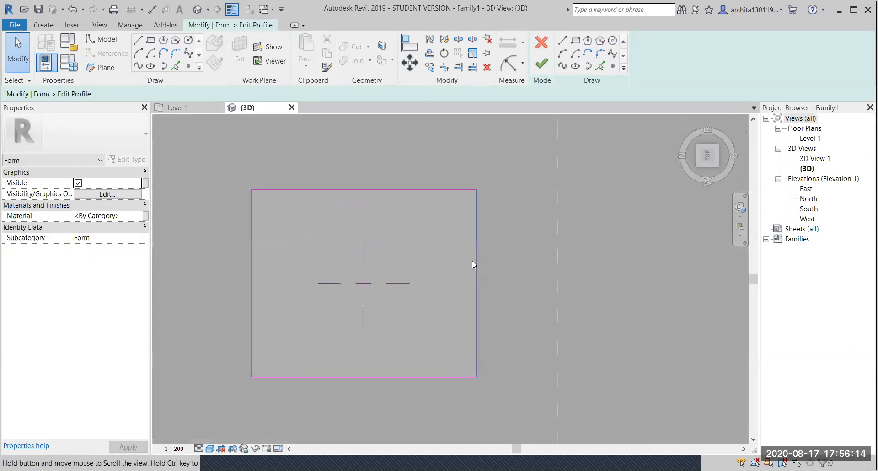
click(473, 262)
key(Escape)
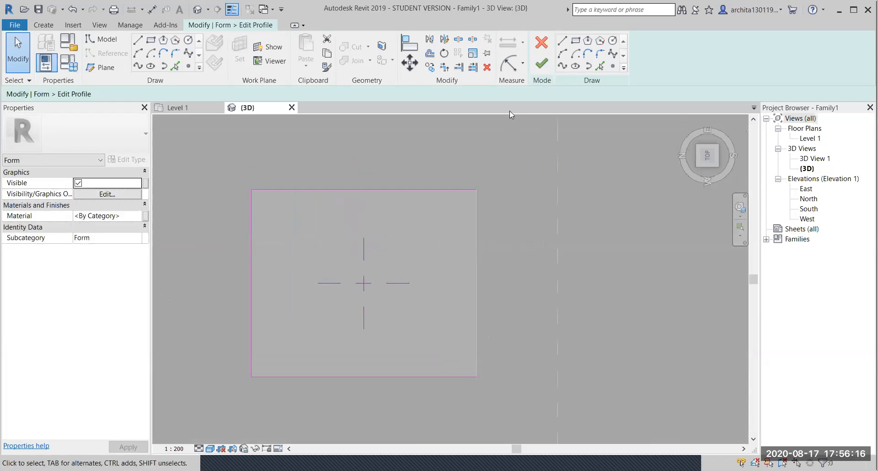
click(563, 53)
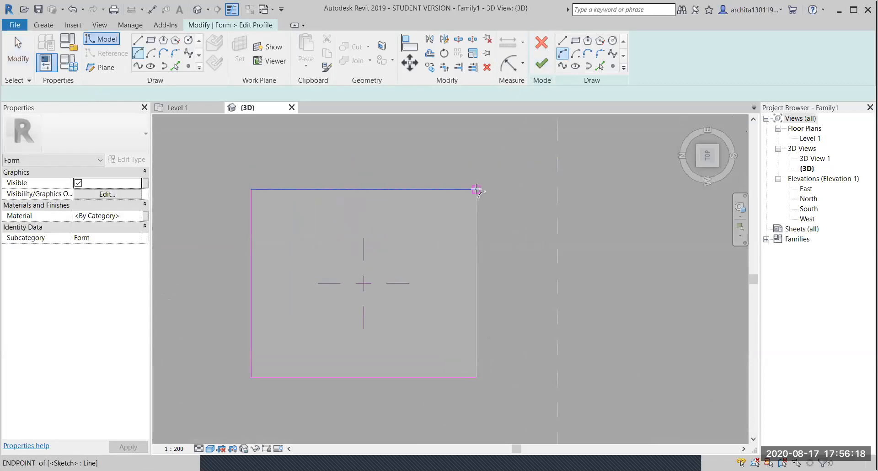
click(476, 189)
click(477, 377)
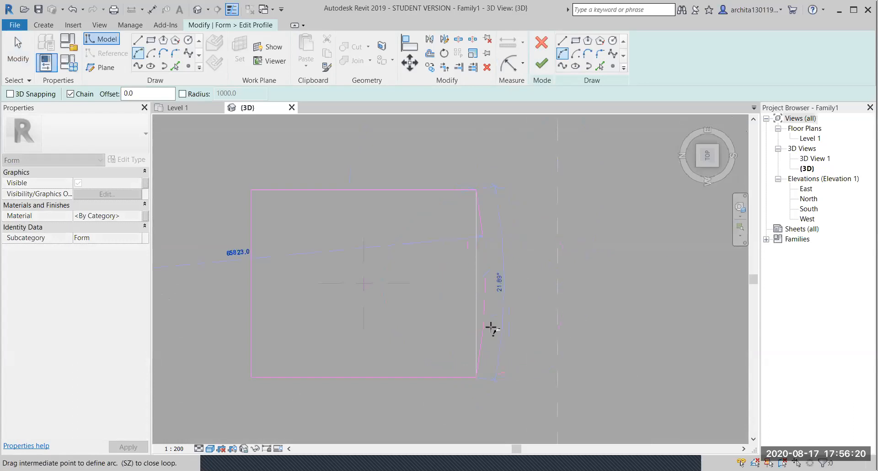
click(535, 321)
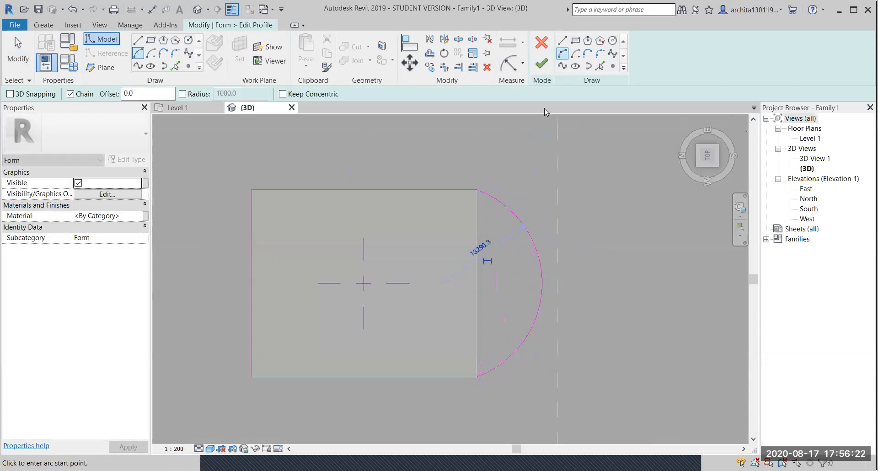
click(545, 66)
- Orbit to view the whole bulged box from a lower angle
click(572, 368)
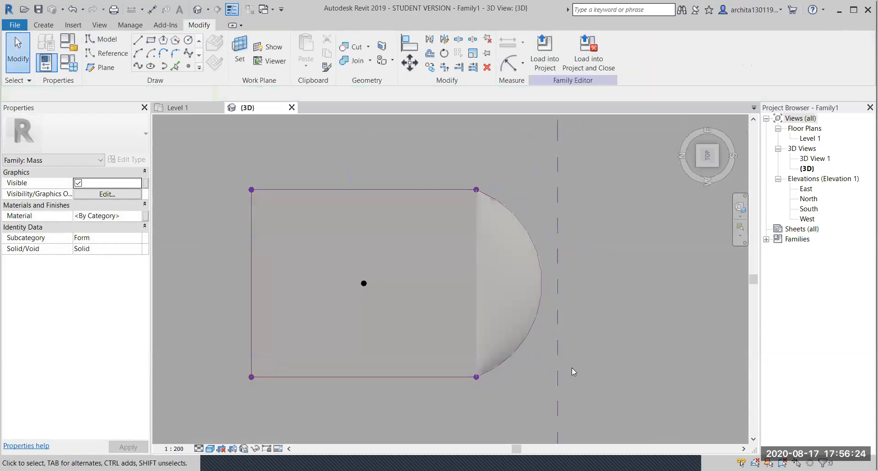
shift+middle_drag(561, 376, 459, 216)
shift+middle_drag(531, 322, 521, 269)
middle_drag(549, 329, 562, 268)
shift+middle_drag(586, 360, 608, 385)
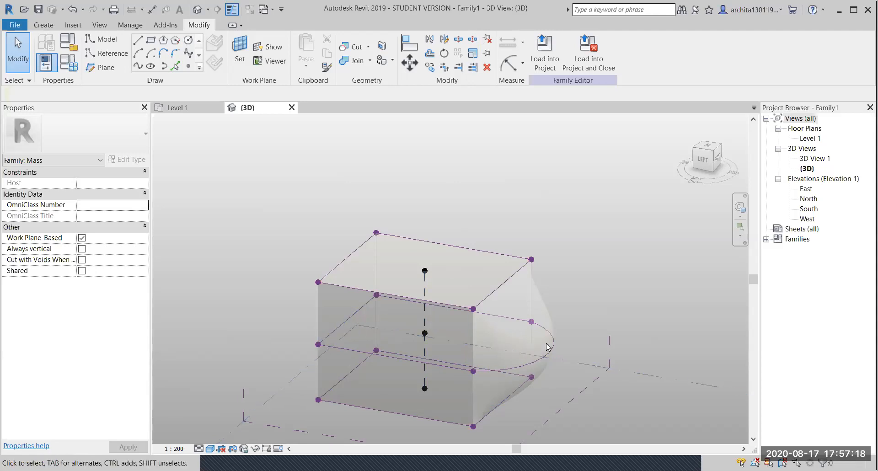
middle_drag(568, 271, 546, 232)
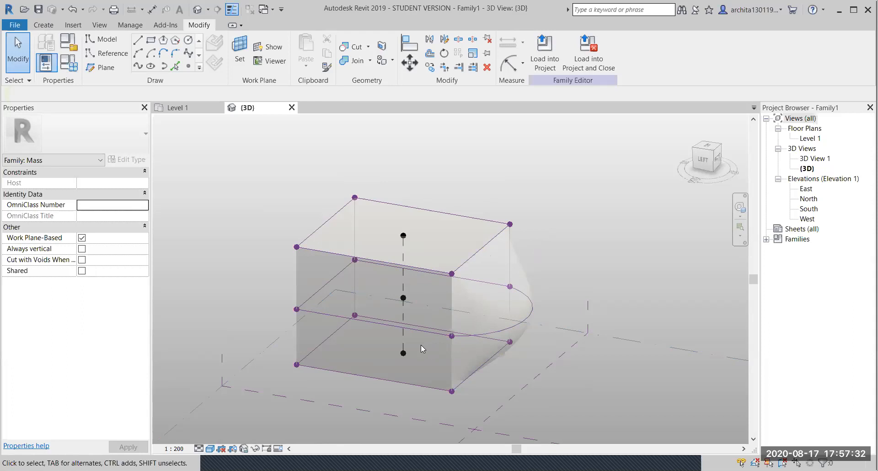
scroll(421, 349, down, 2)
middle_drag(450, 254, 538, 235)
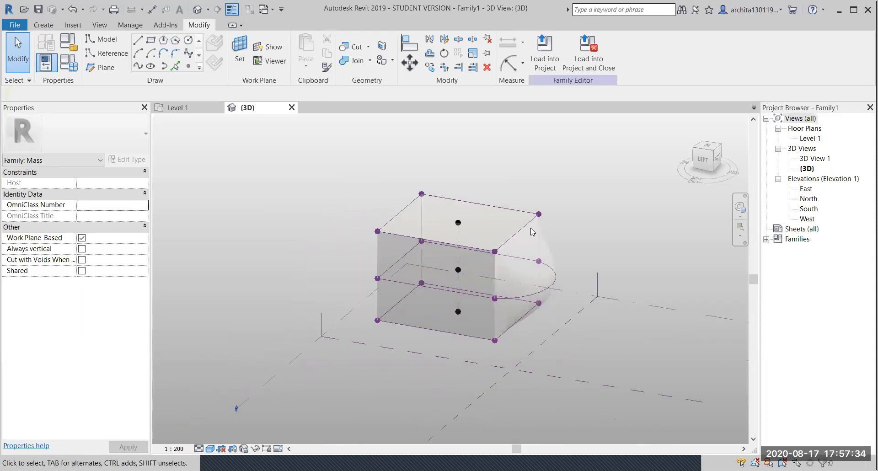
scroll(532, 232, up, 1)
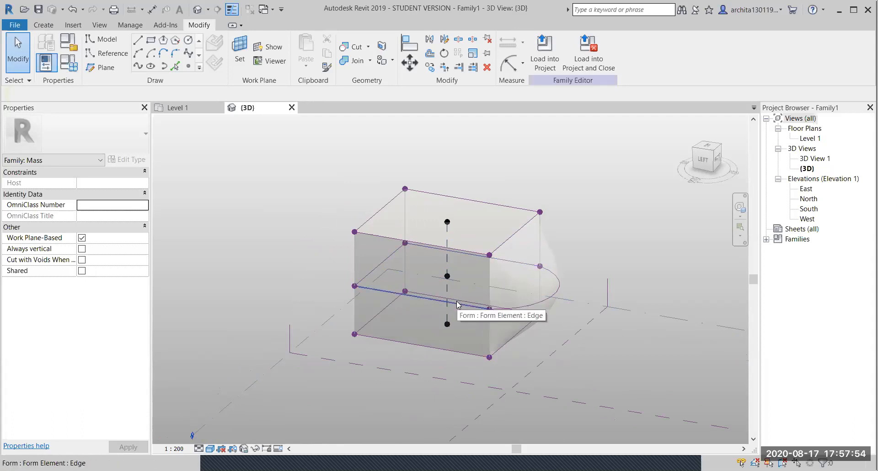
key(Tab)
key(Tab)
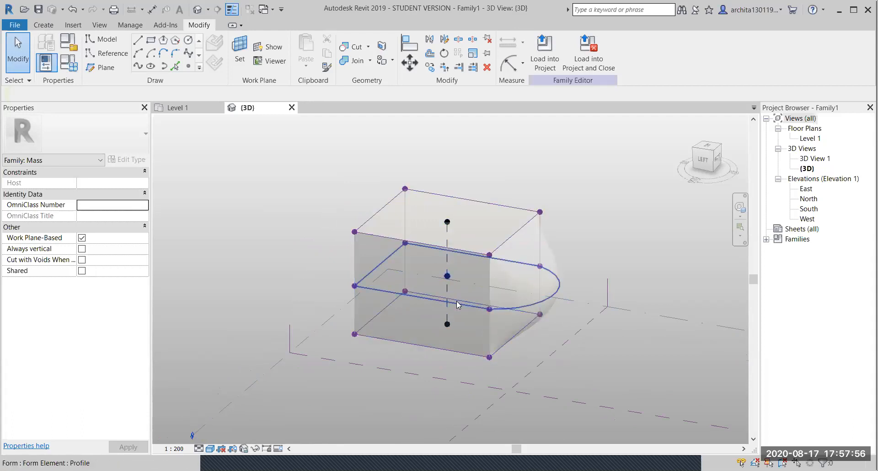
key(Tab)
key(Tab)
key(Tab)
key(Tab)
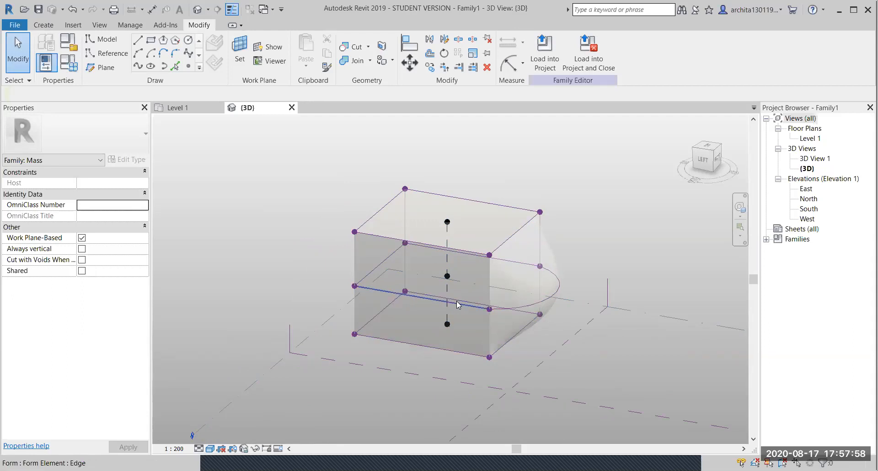
click(462, 303)
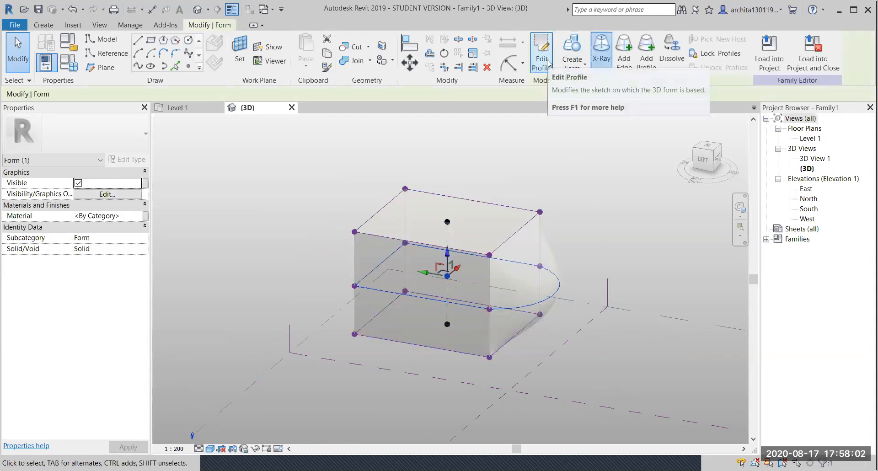
click(579, 250)
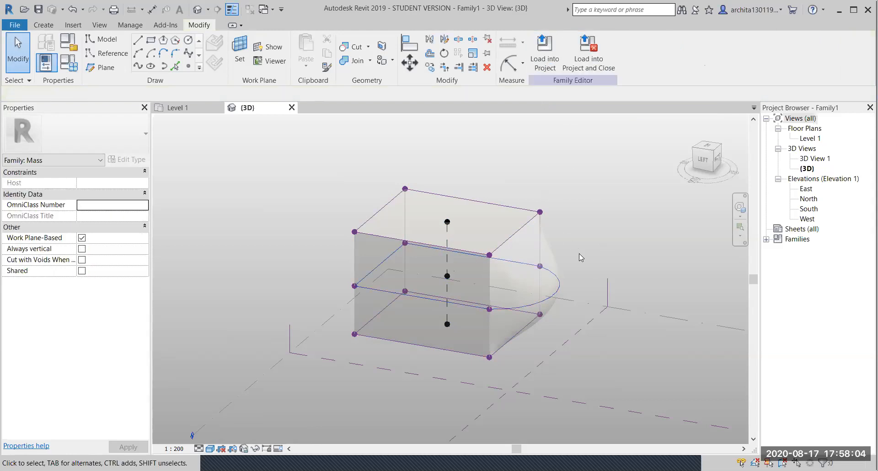
scroll(549, 228, down, 3)
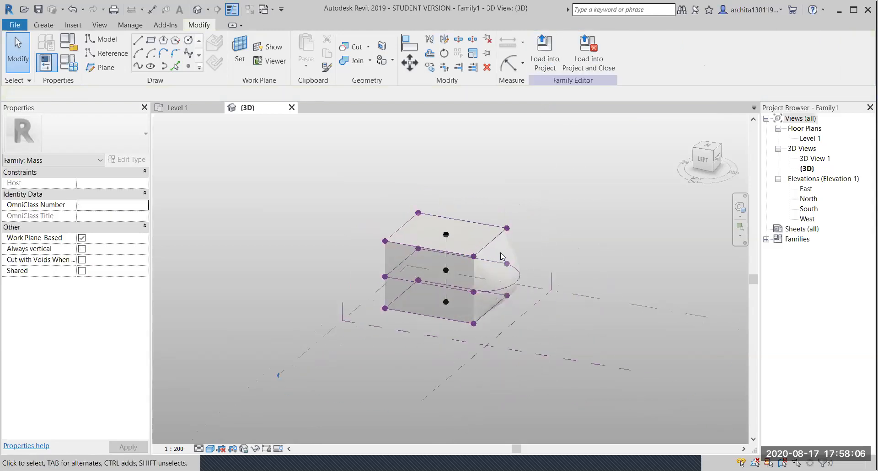
scroll(451, 316, up, 3)
middle_drag(451, 315, 420, 275)
scroll(420, 274, down, 1)
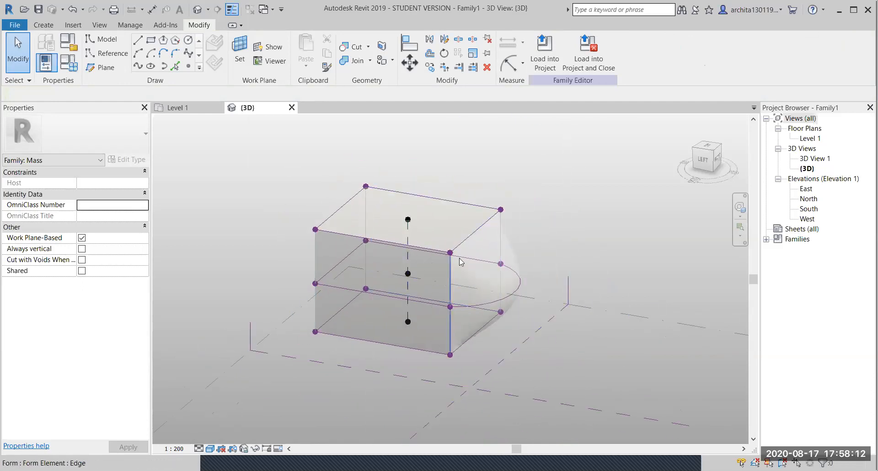
click(475, 237)
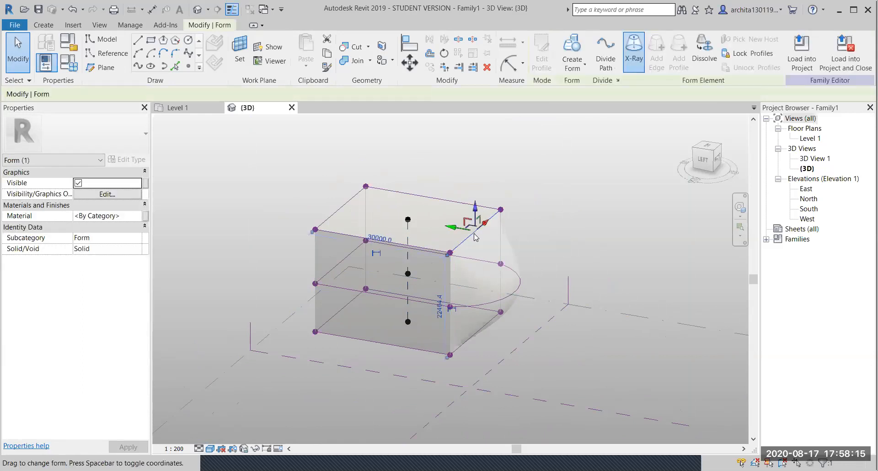
- Turn X-Ray off so the bulged box shows as a solid
click(634, 50)
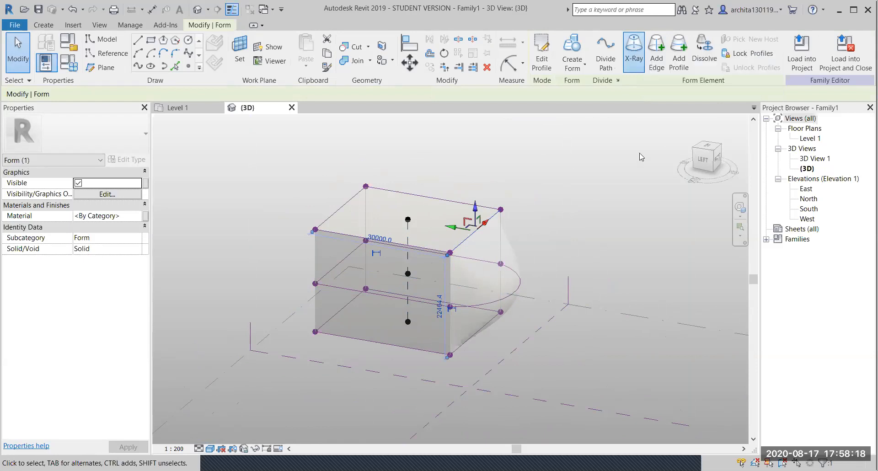
click(634, 59)
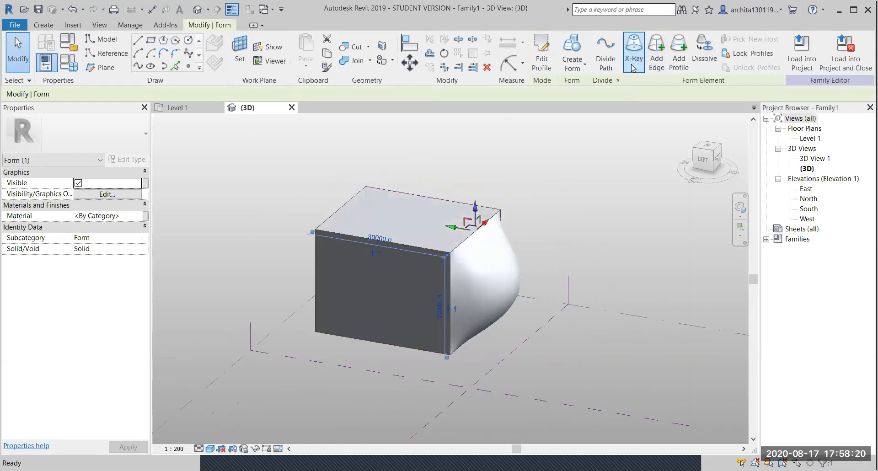
click(596, 223)
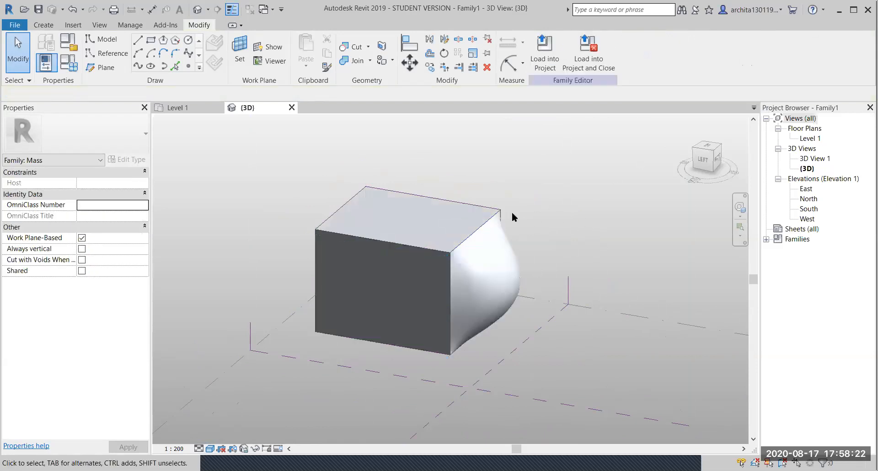
- Zoom out, pan and orbit beside the mass, then select the Level 1 plane
scroll(512, 213, down, 2)
middle_drag(512, 213, 416, 214)
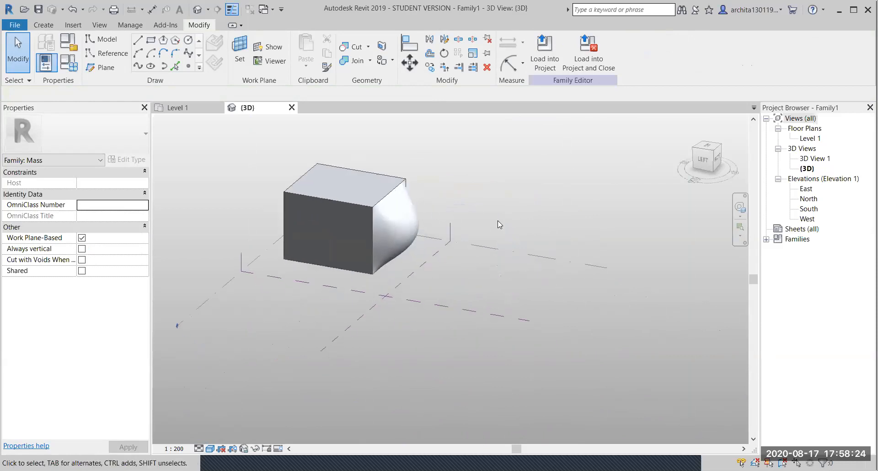
shift+middle_drag(502, 324, 568, 385)
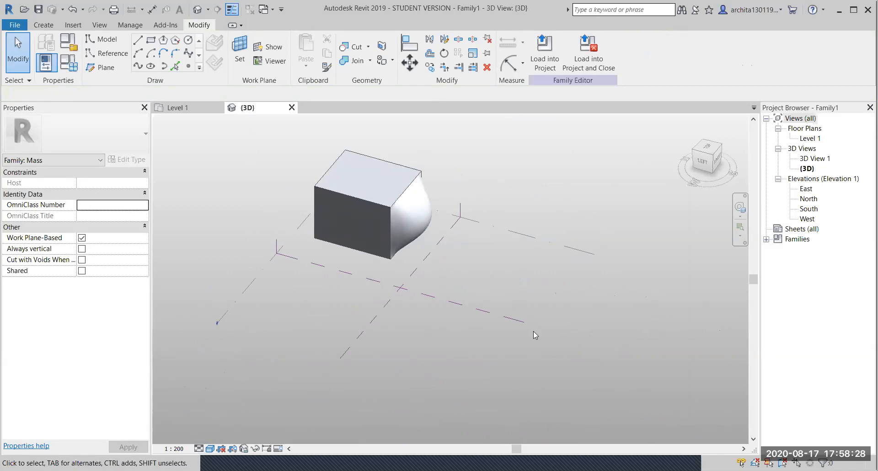
click(526, 235)
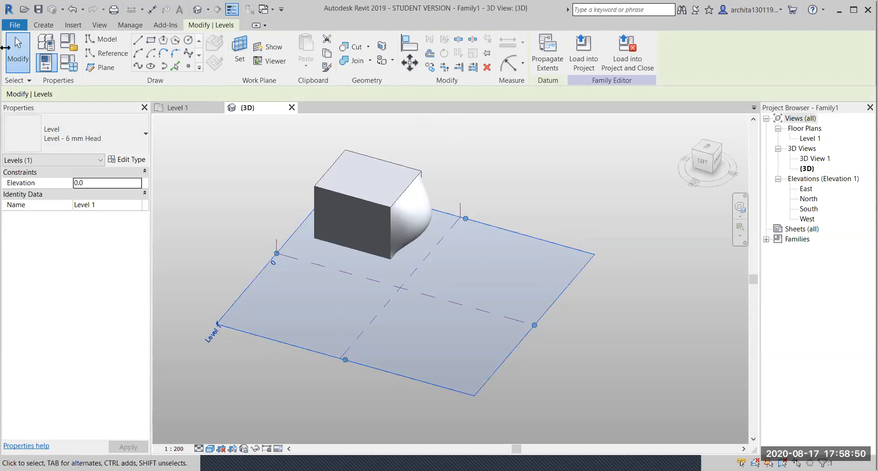
- Sketch a rectangle on Level 1 and extrude it into a box about 22464 tall
click(152, 40)
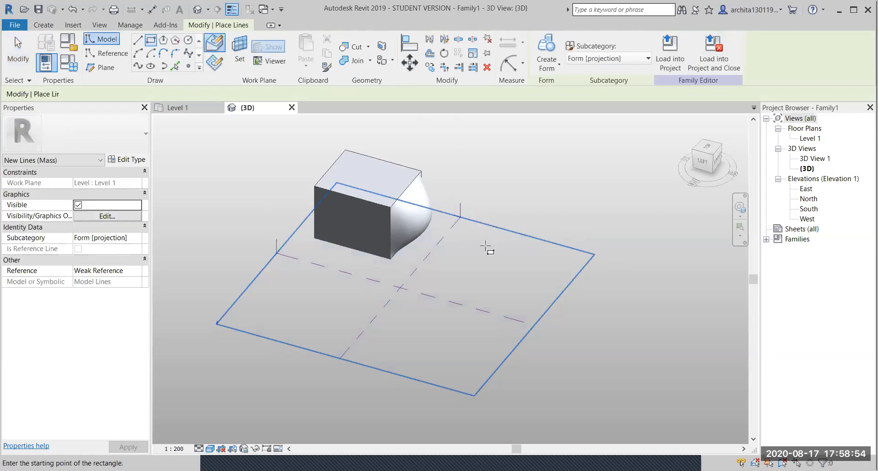
click(481, 240)
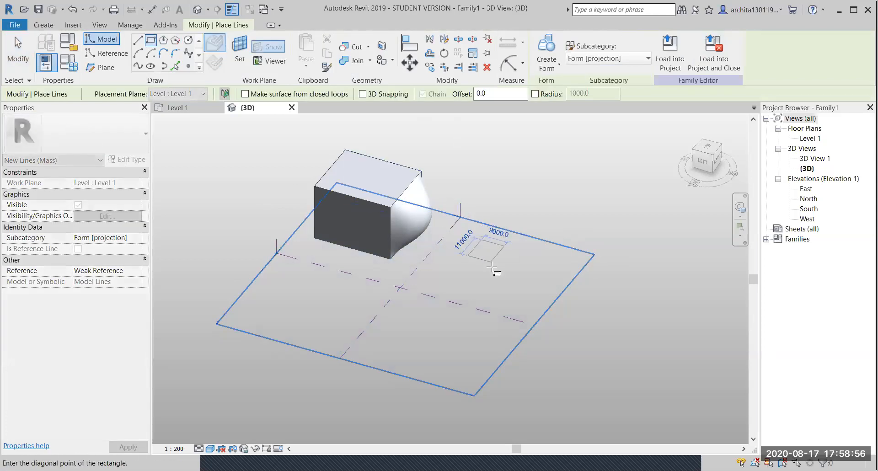
click(536, 300)
key(Escape)
key(Escape)
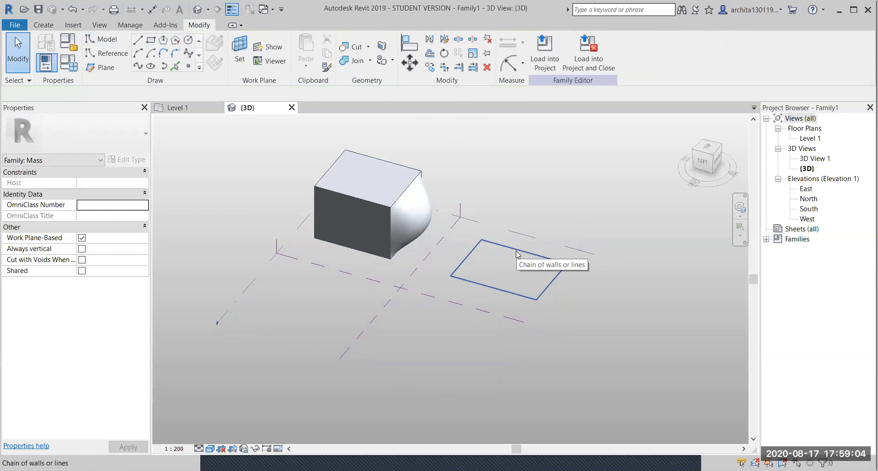
click(517, 252)
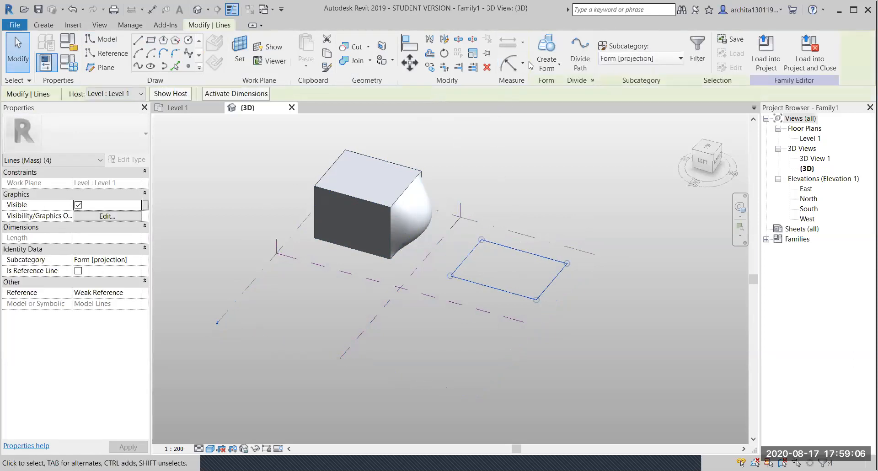
click(544, 51)
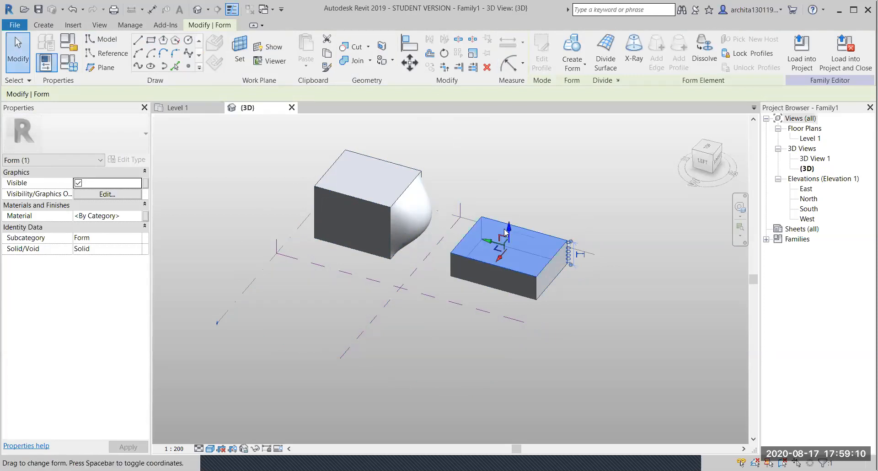
drag(510, 229, 519, 194)
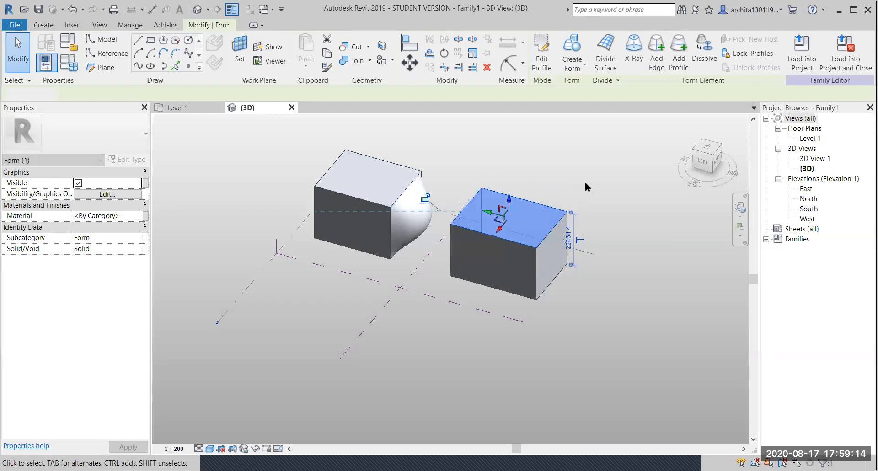
click(586, 182)
- Orbit to see both boxes and select the new box's top face
scroll(555, 308, up, 3)
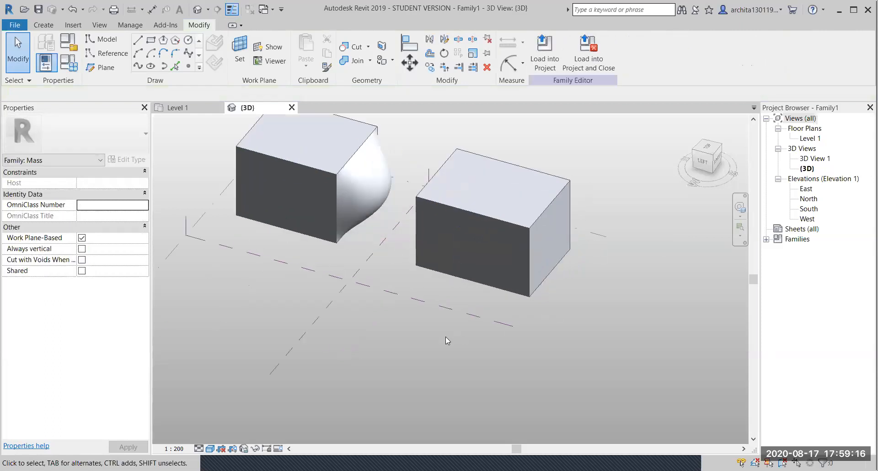
scroll(495, 268, down, 2)
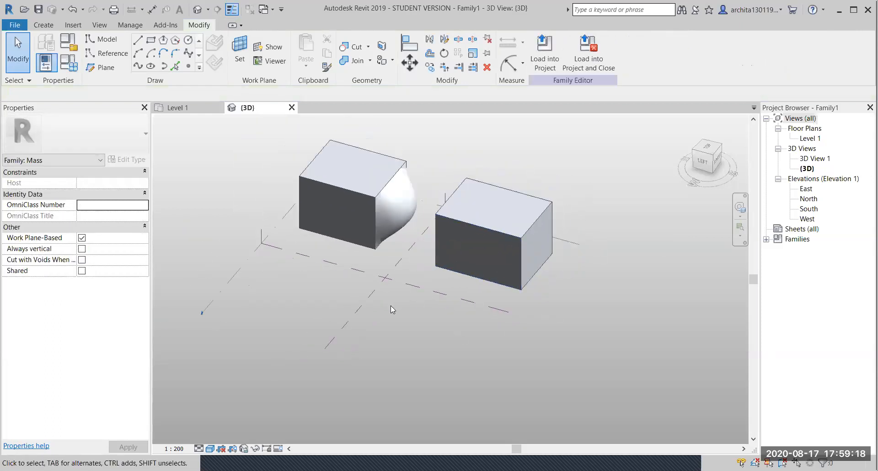
shift+middle_drag(339, 314, 314, 288)
scroll(448, 308, up, 2)
shift+middle_drag(447, 307, 447, 337)
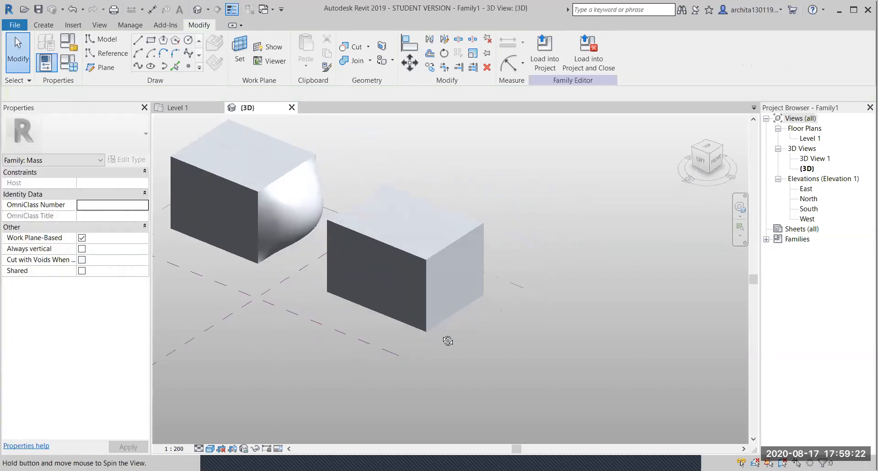
middle_drag(477, 313, 617, 298)
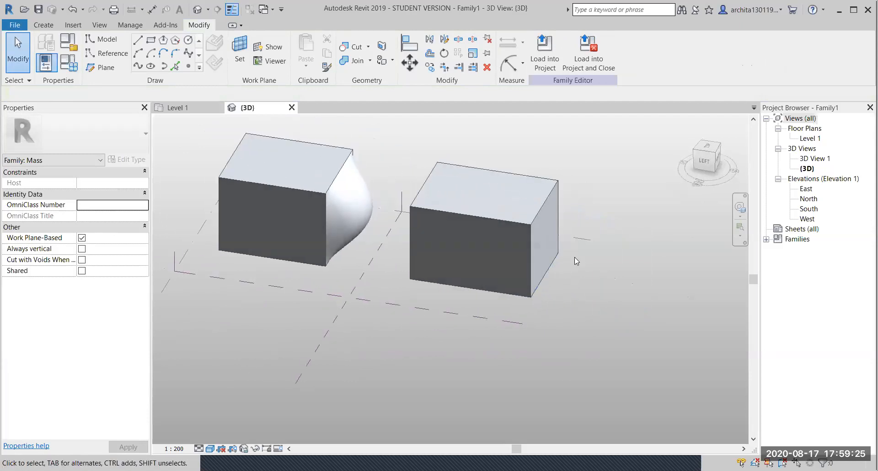
click(547, 206)
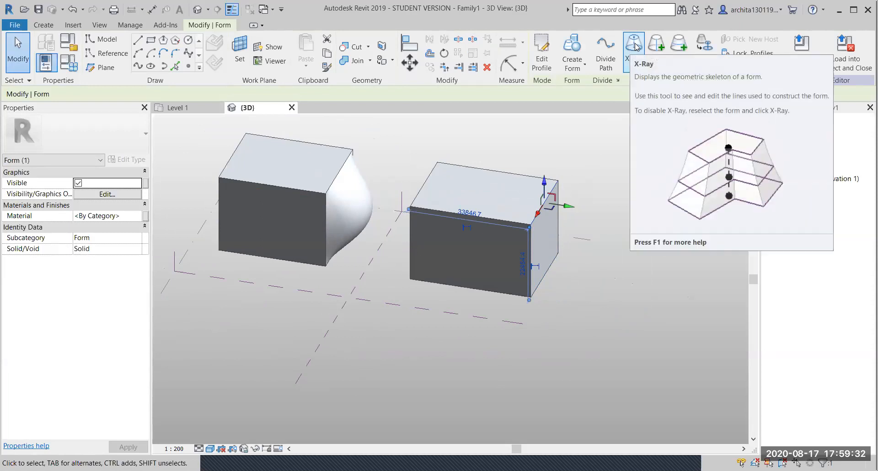
click(647, 192)
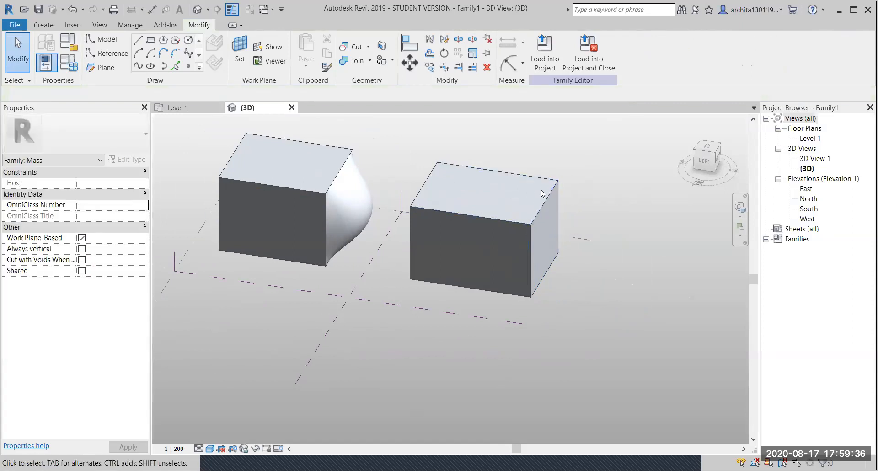
click(539, 181)
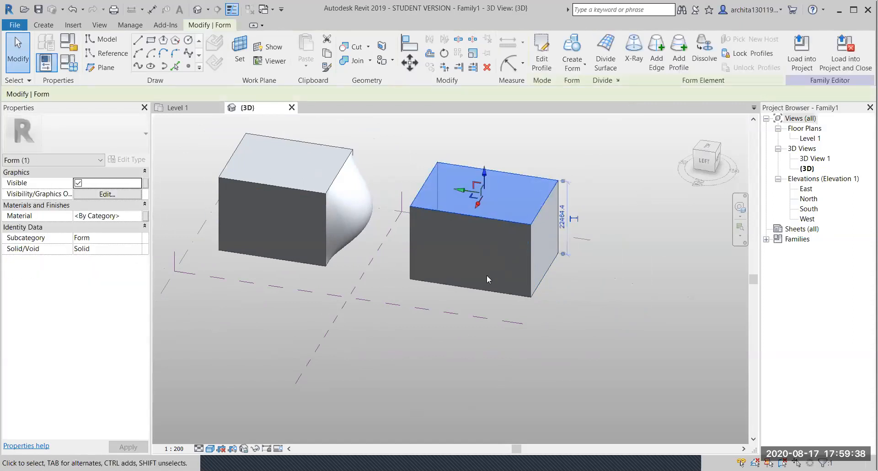
- Show the second box in X-Ray, zoom in on it, and start Add Profile
click(641, 47)
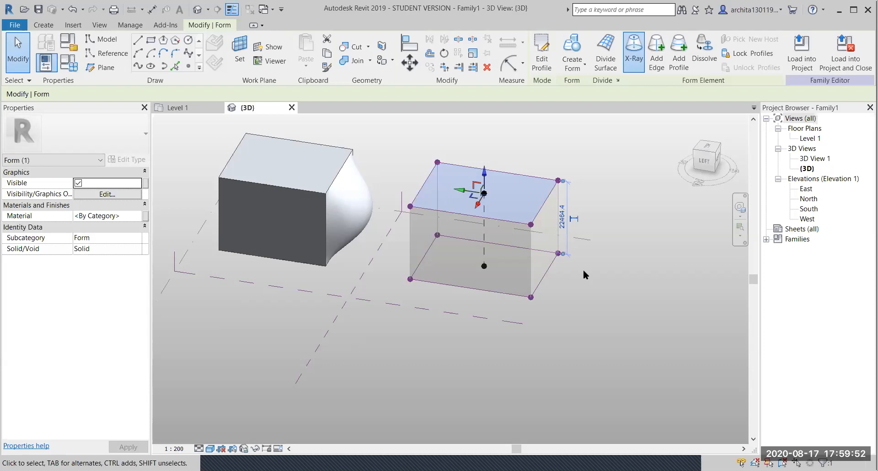
scroll(583, 270, up, 1)
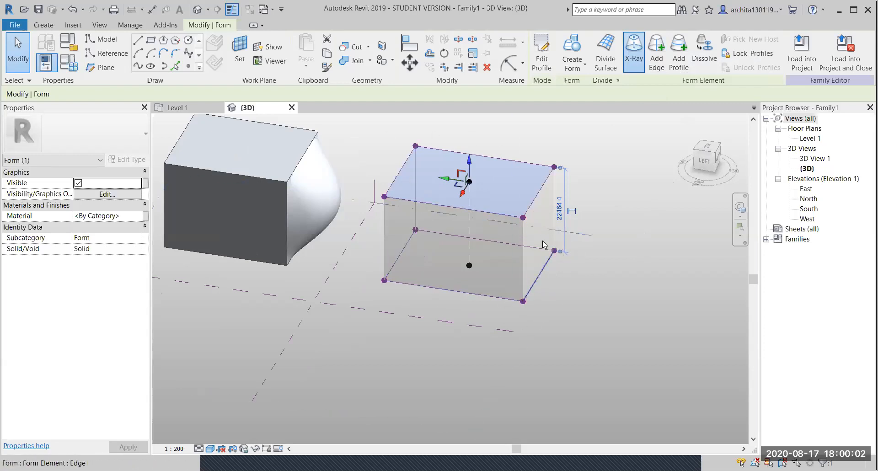
scroll(543, 165, up, 2)
shift+middle_drag(544, 300, 510, 362)
scroll(502, 255, up, 2)
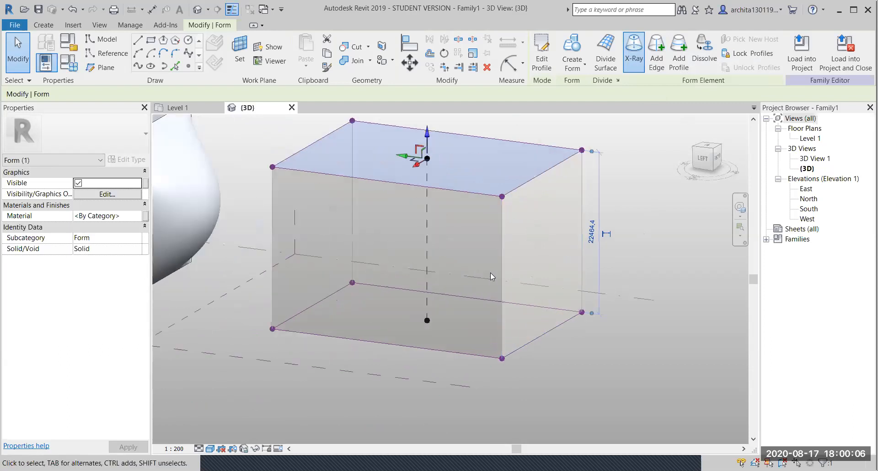
click(679, 52)
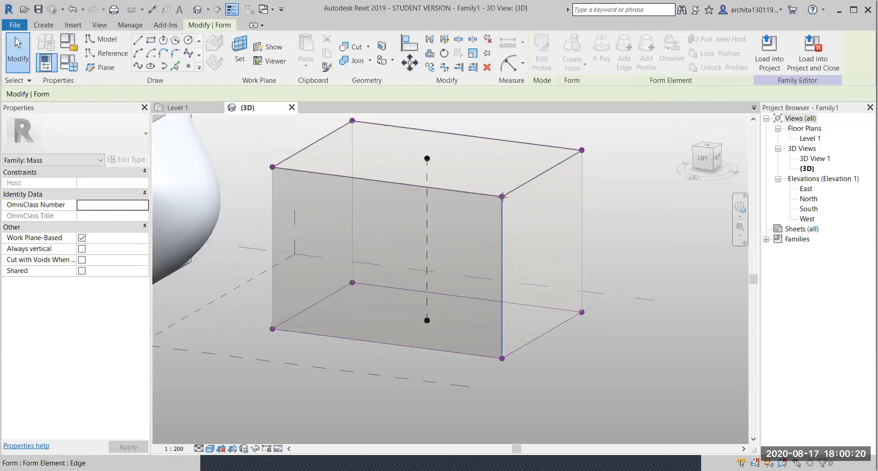
click(502, 222)
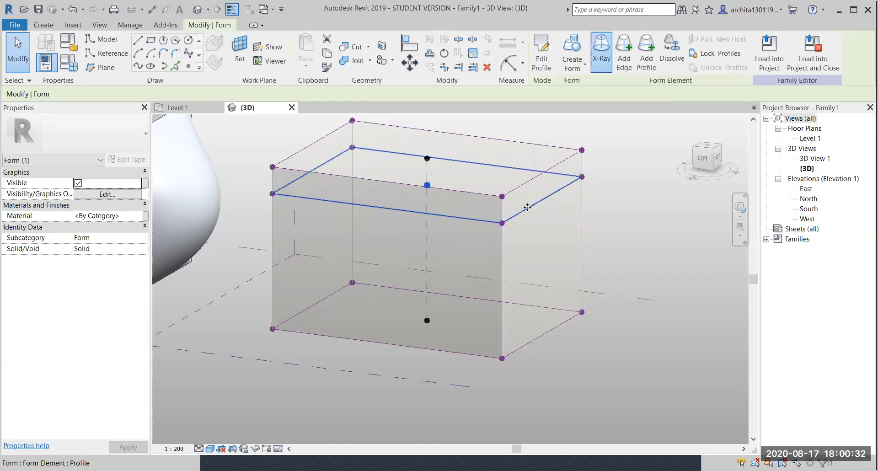
click(646, 55)
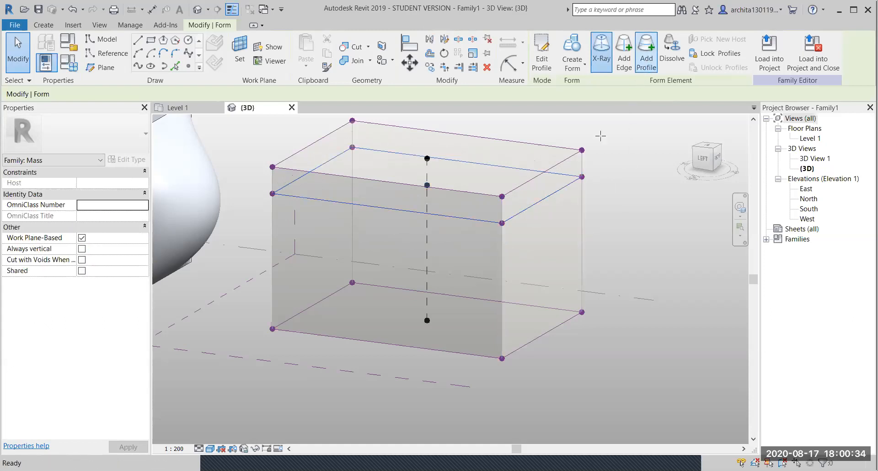
click(502, 254)
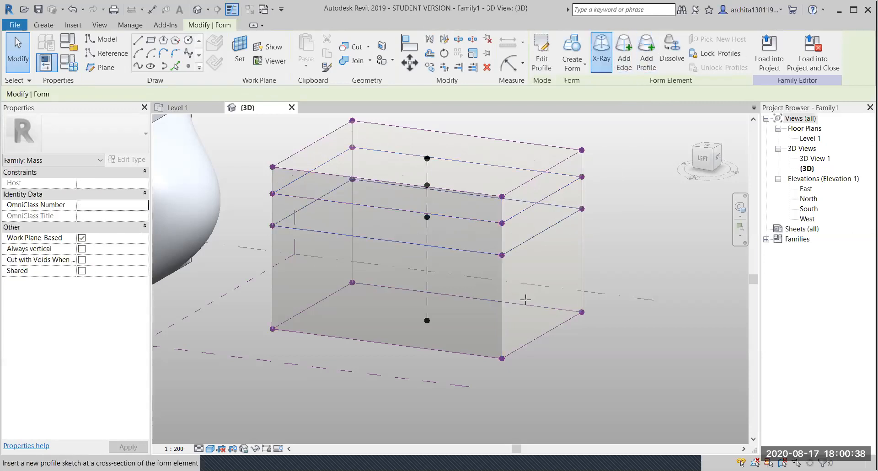
click(502, 291)
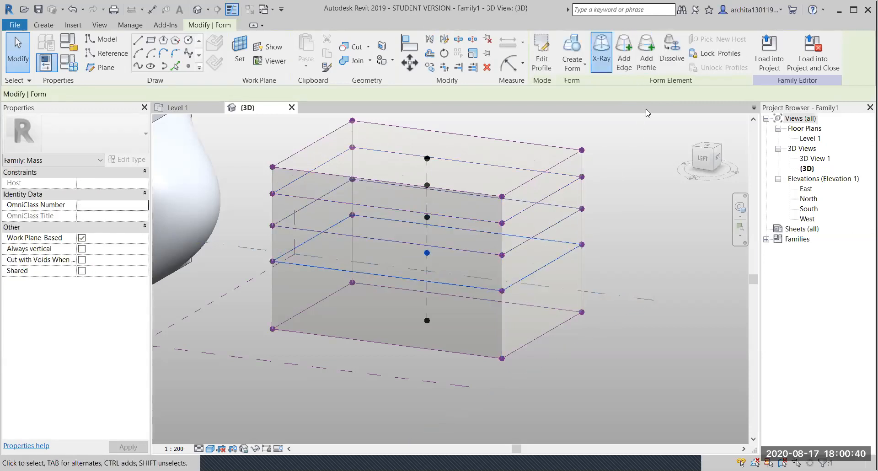
click(647, 50)
click(507, 321)
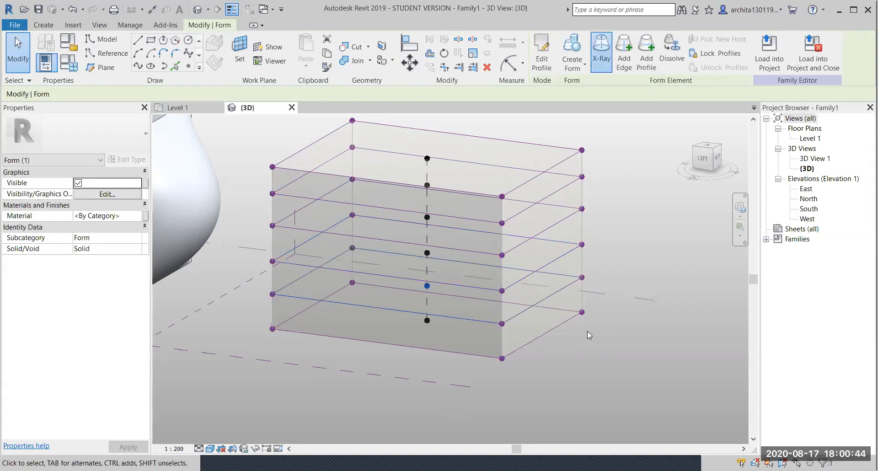
click(617, 323)
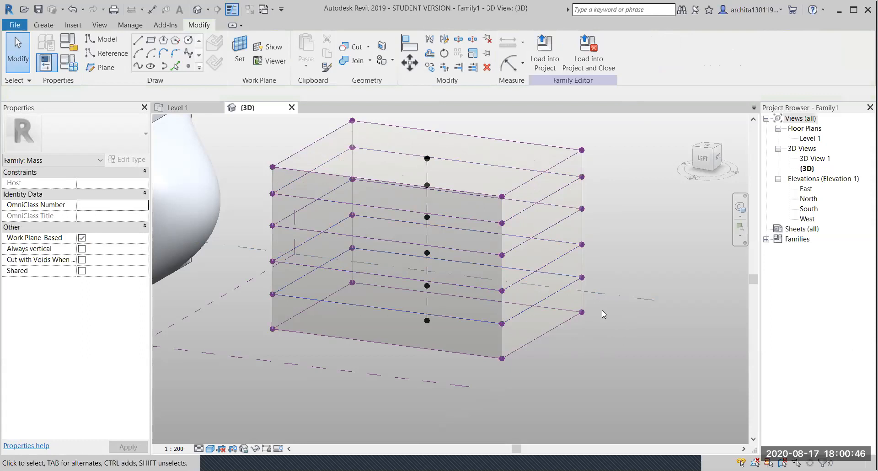
middle_drag(587, 263, 517, 306)
scroll(534, 199, up, 1)
middle_drag(583, 232, 624, 214)
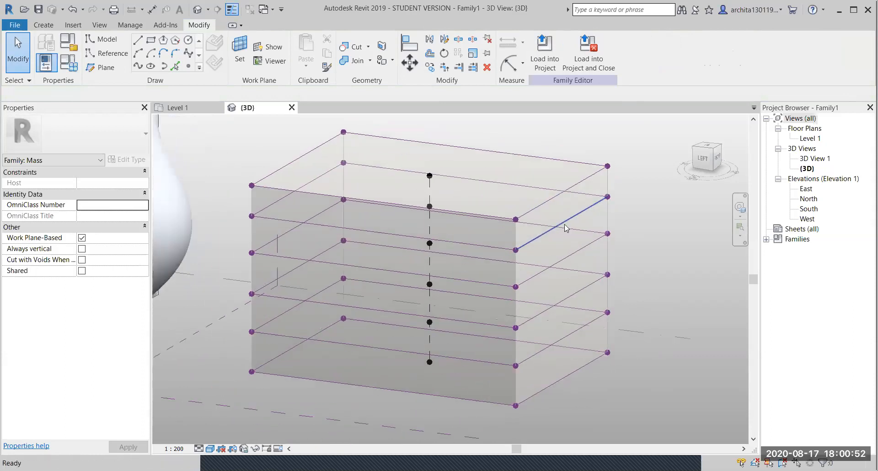
shift+middle_drag(502, 231, 447, 215)
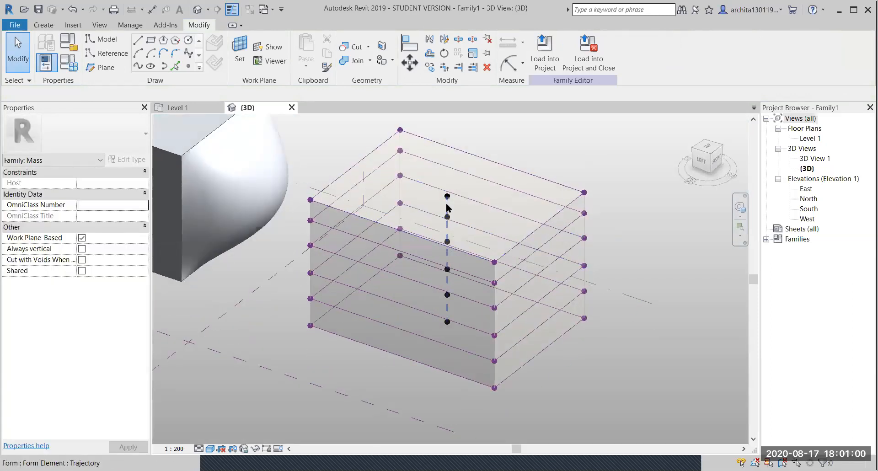
click(448, 208)
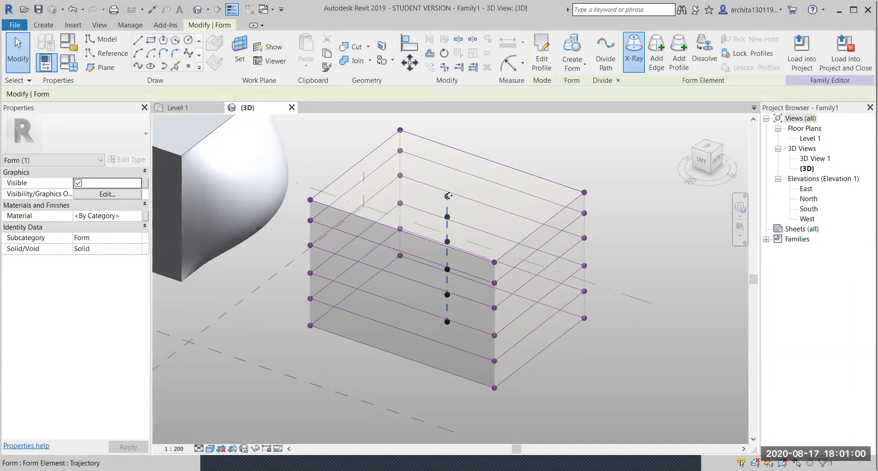
click(611, 171)
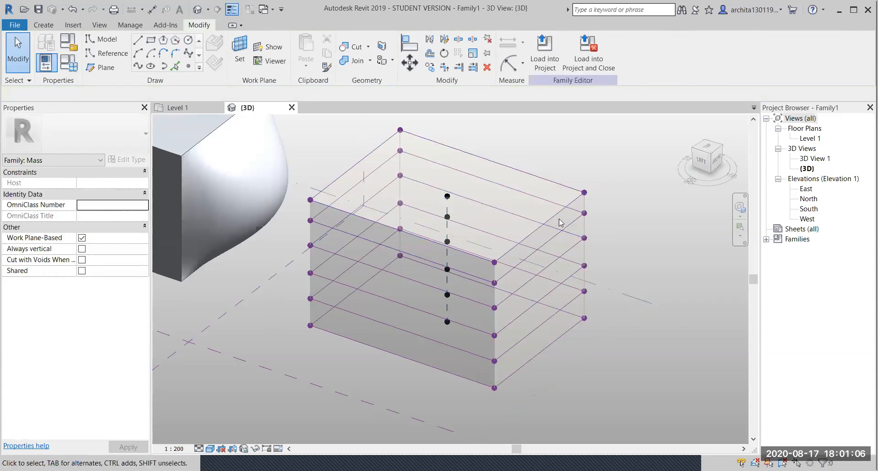
scroll(503, 261, down, 1)
- Push the top corner vertex of the second box's side outward
shift+middle_drag(453, 330, 554, 221)
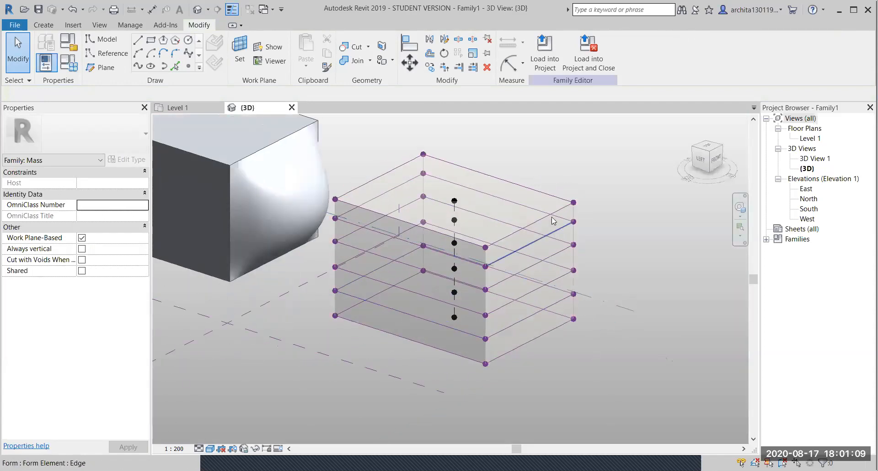
click(574, 203)
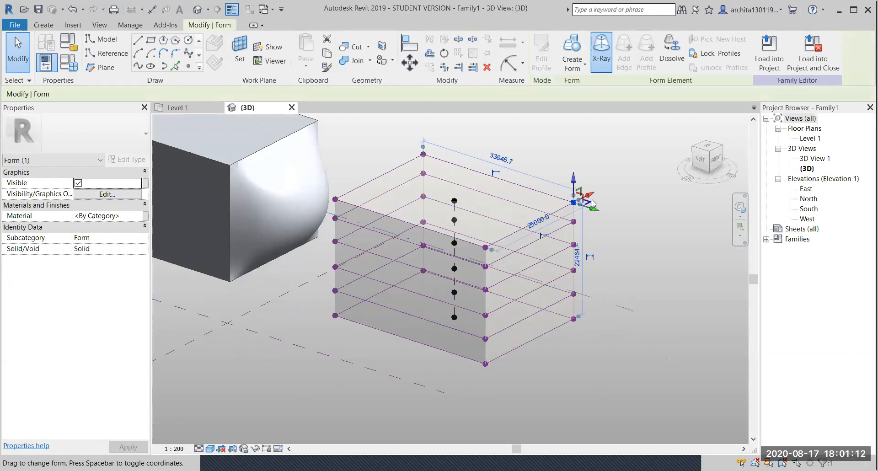
drag(601, 194, 614, 186)
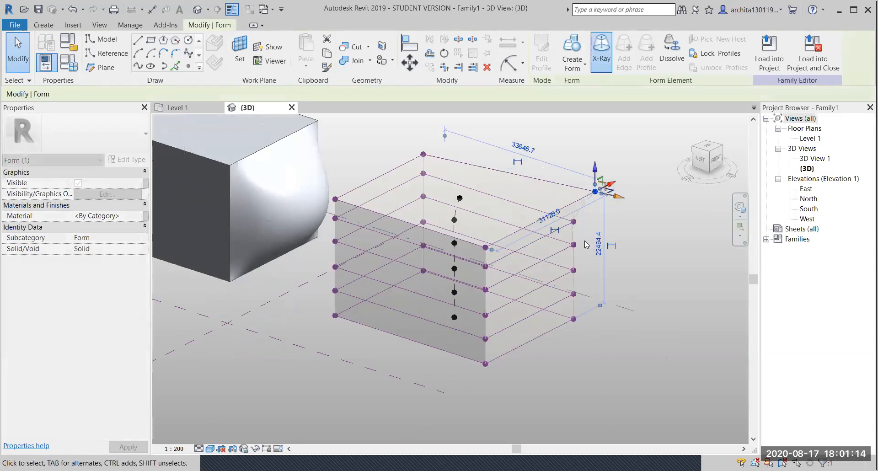
click(573, 221)
click(632, 208)
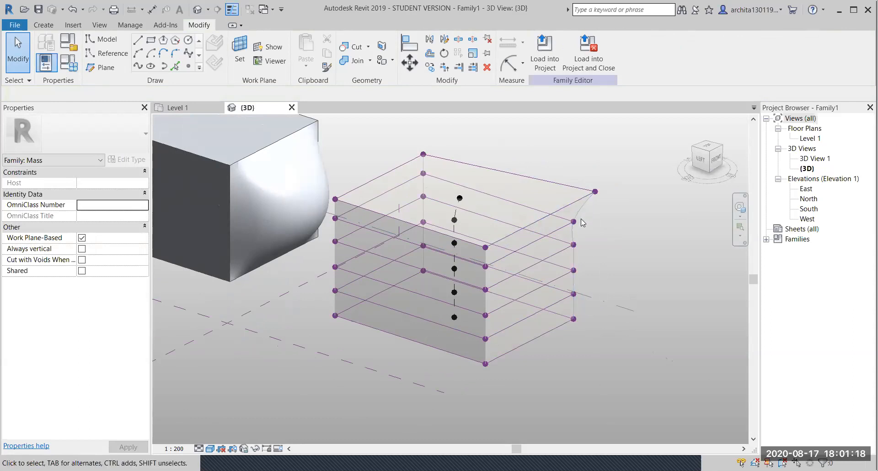
click(574, 222)
drag(589, 215, 602, 209)
click(613, 255)
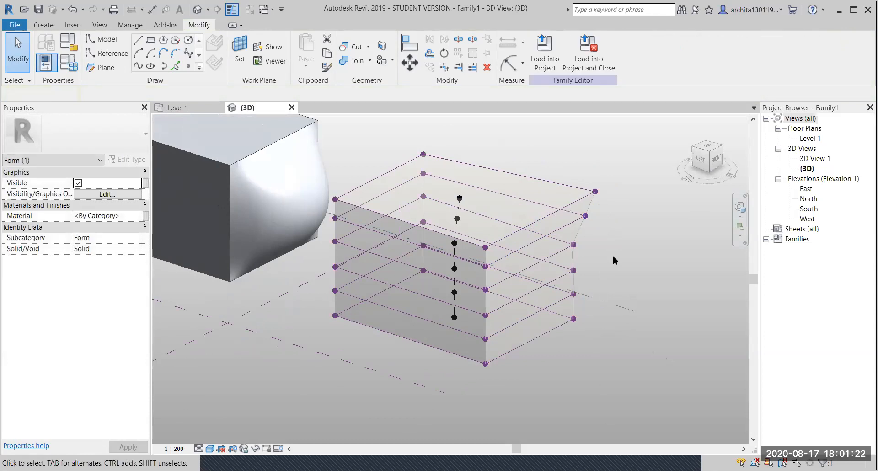
- Push the next three vertices down the side outward, including the bottom one
click(574, 244)
drag(590, 238, 597, 234)
click(594, 276)
click(574, 270)
drag(590, 263, 606, 255)
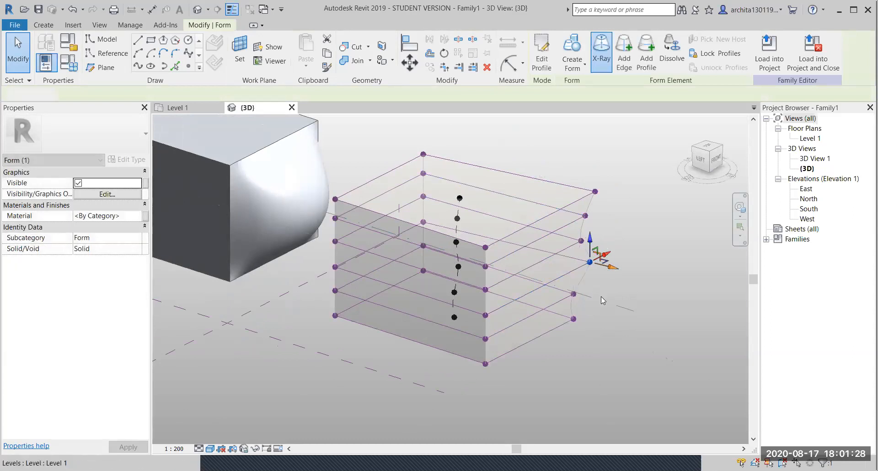
click(622, 311)
click(573, 319)
drag(587, 313, 603, 305)
click(636, 276)
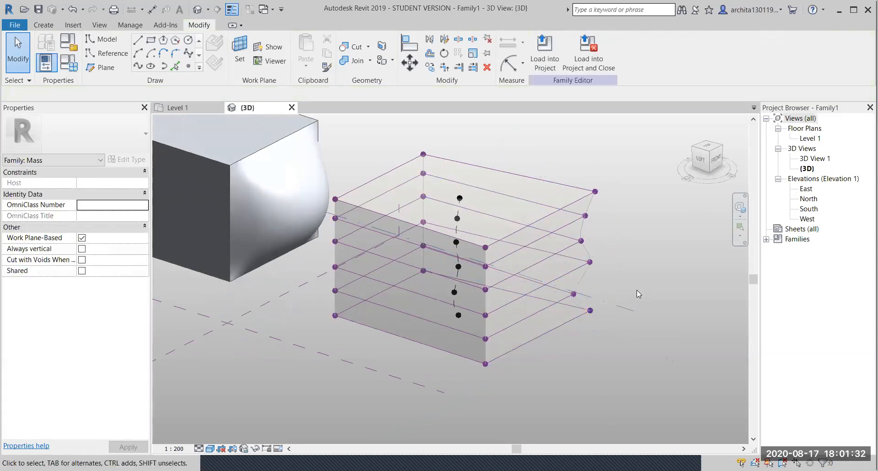
- Orbit behind the box and shift its top edge sideways
shift+middle_drag(569, 323, 347, 262)
shift+middle_drag(498, 286, 645, 286)
scroll(535, 262, up, 3)
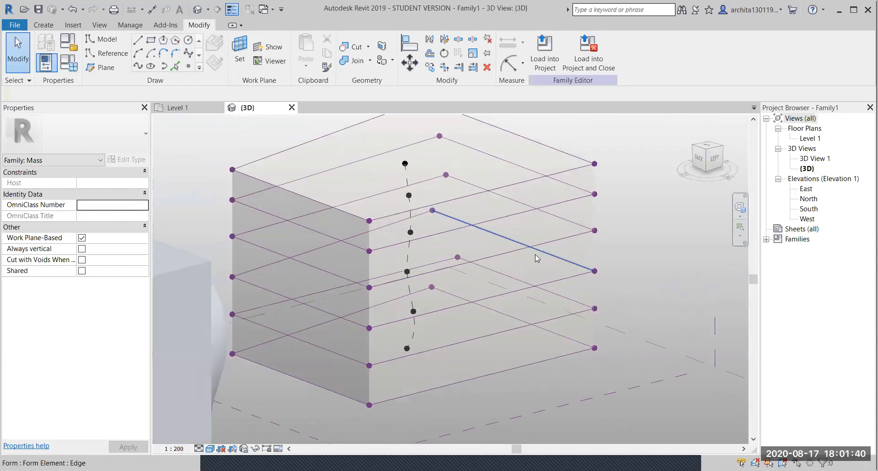
click(544, 178)
shift+middle_drag(492, 255, 544, 284)
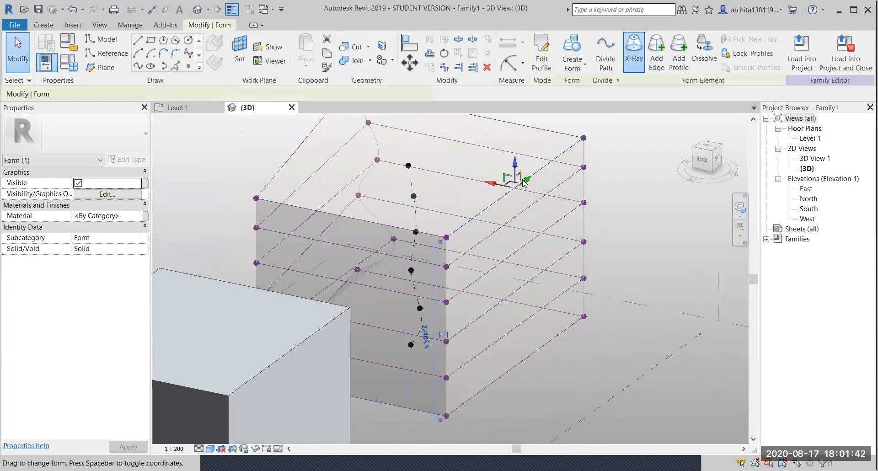
drag(499, 184, 526, 201)
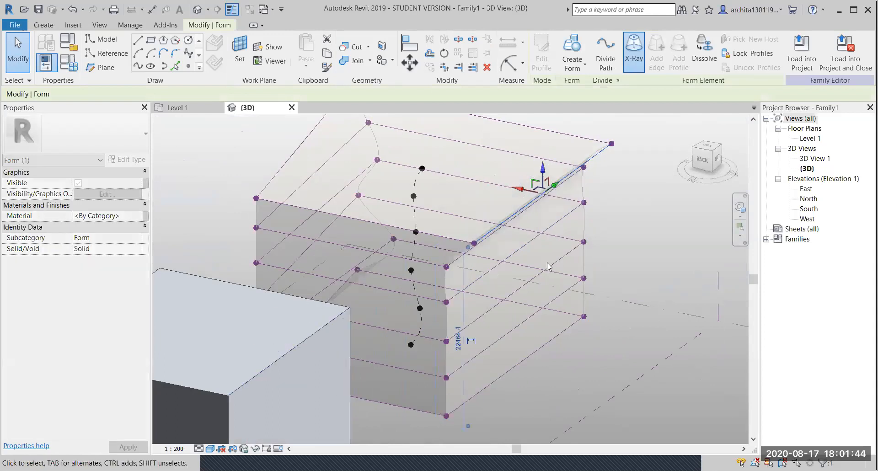
- Shift two lower side edges outward to create a zigzag wave
click(519, 269)
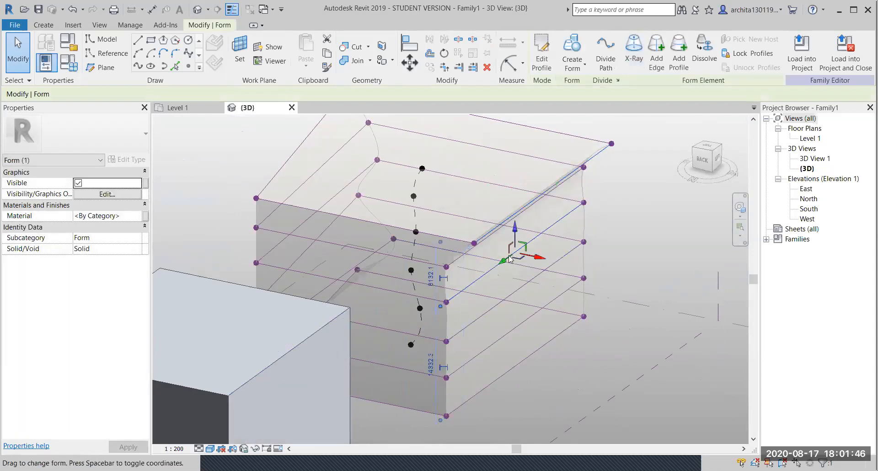
drag(536, 257, 554, 262)
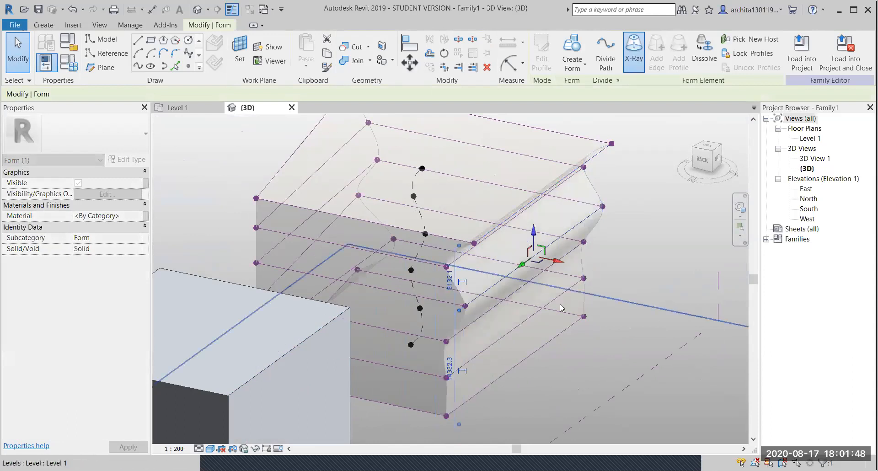
click(543, 308)
drag(538, 335, 559, 337)
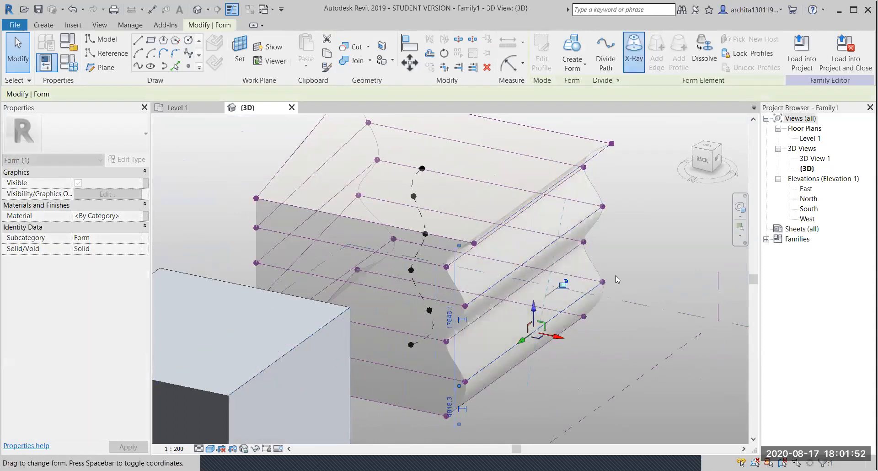
click(615, 262)
shift+middle_drag(616, 261, 558, 247)
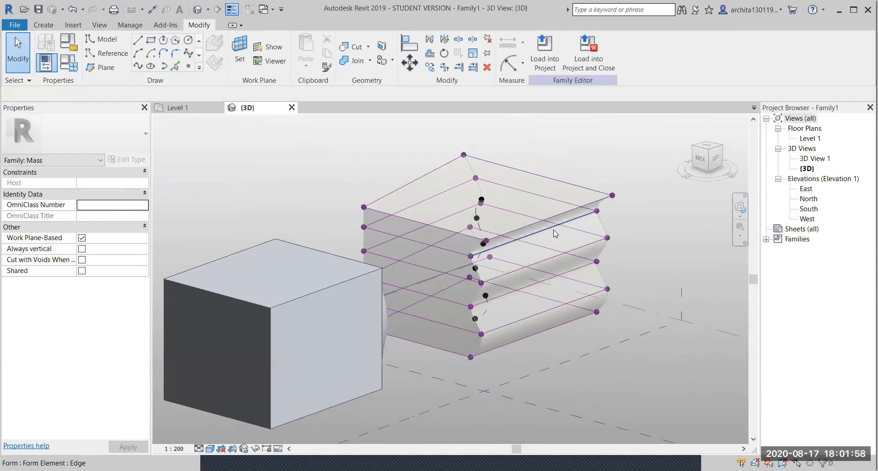
- Select the top profile loop, open its sketch, and finish editing it
key(Tab)
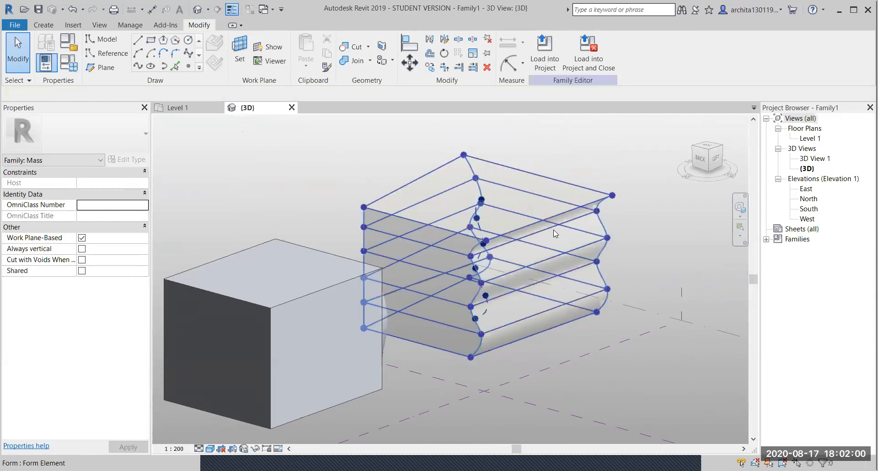
key(Tab)
click(555, 233)
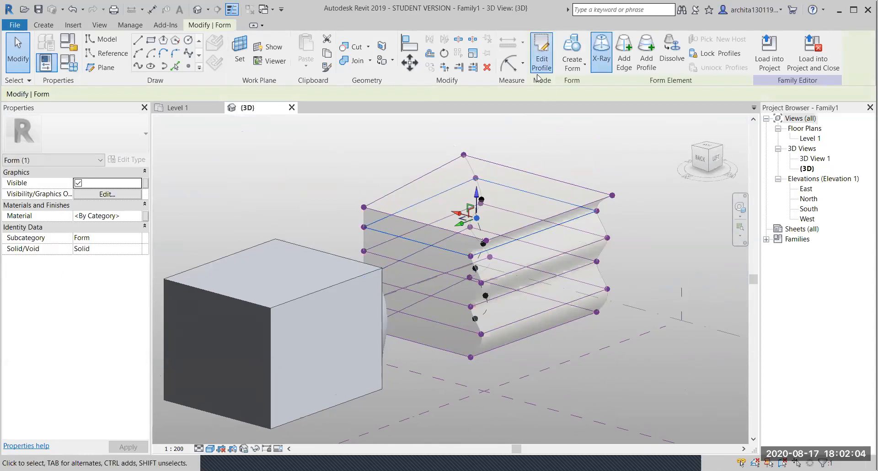
click(542, 57)
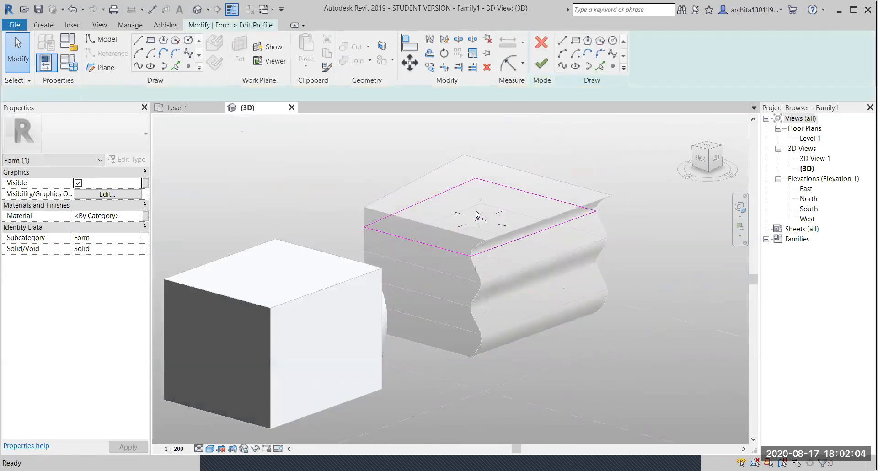
click(542, 65)
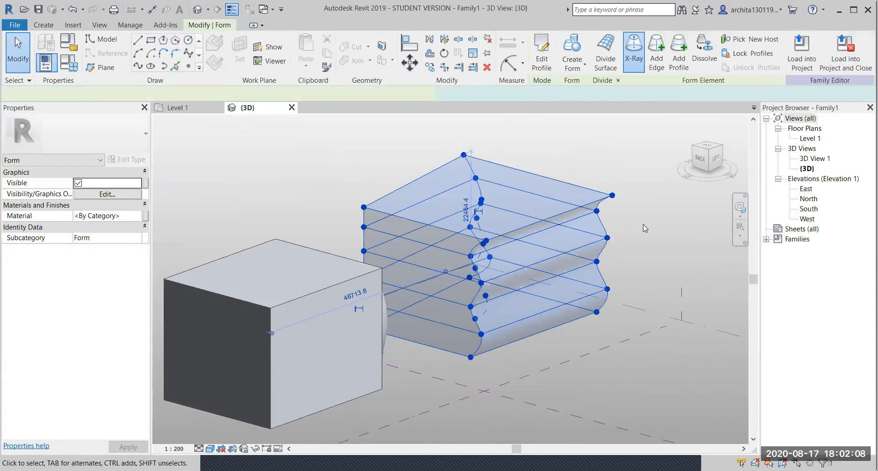
click(647, 228)
- Select an edge of the wavy box and turn X-Ray off
shift+middle_drag(545, 276, 542, 248)
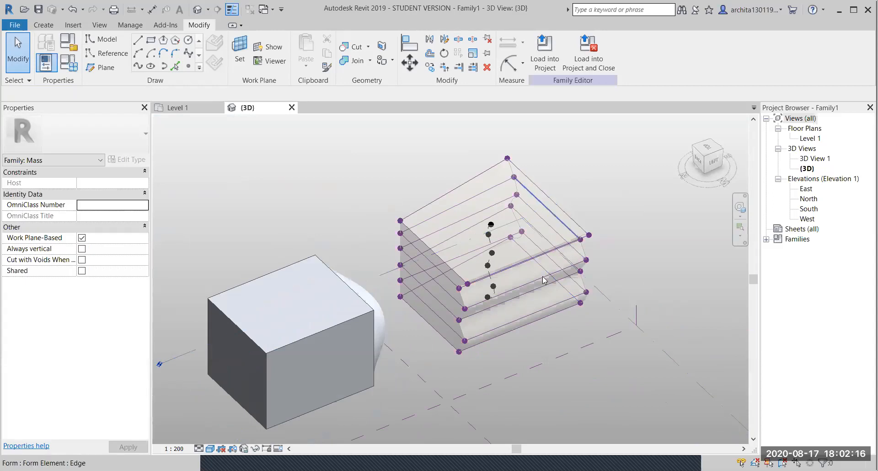
click(536, 186)
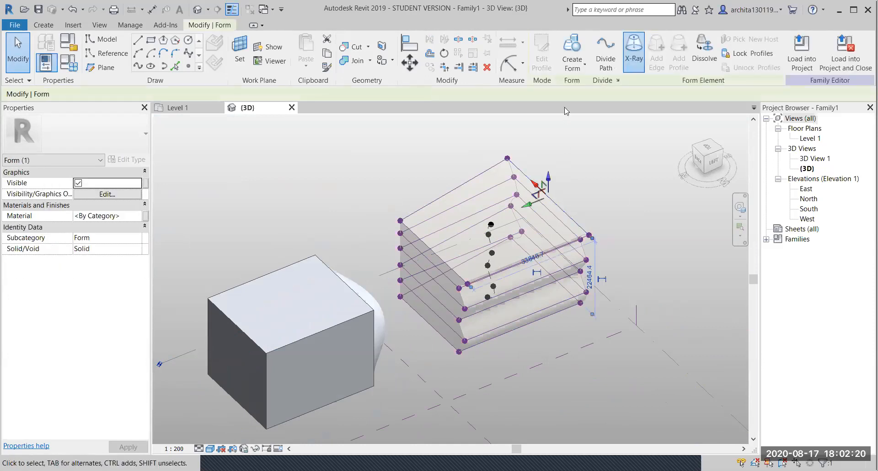
click(638, 48)
click(655, 281)
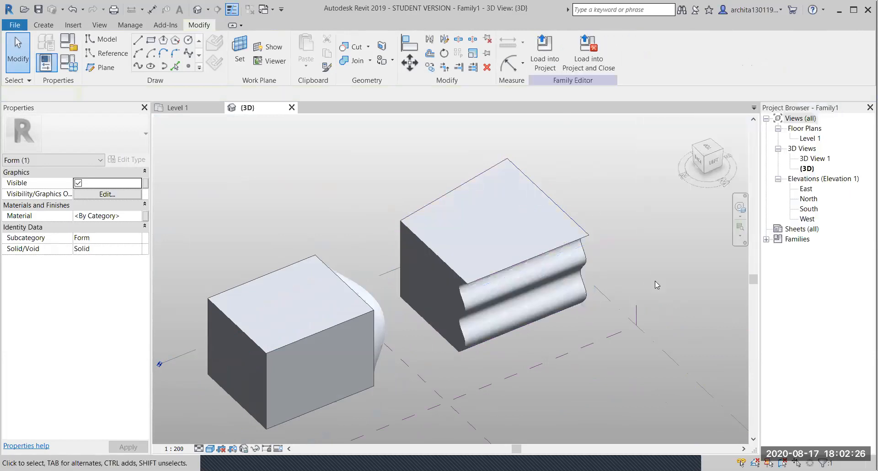
scroll(616, 342, up, 4)
shift+middle_drag(616, 342, 417, 223)
scroll(520, 242, down, 2)
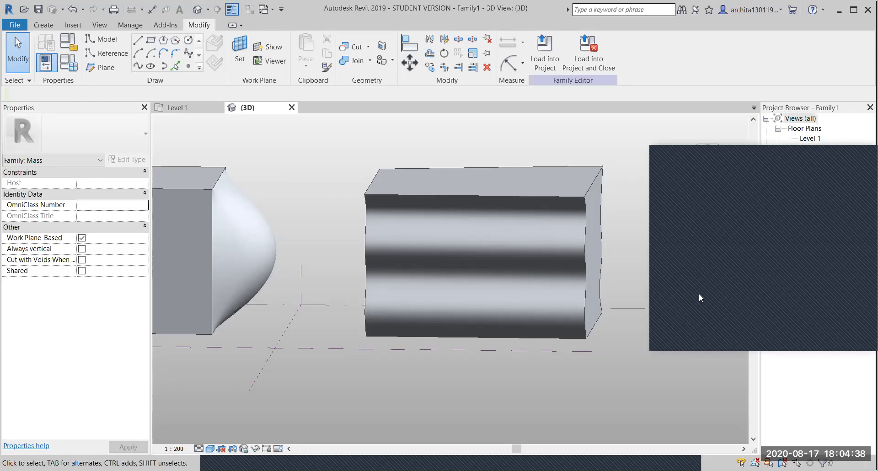
click(804, 152)
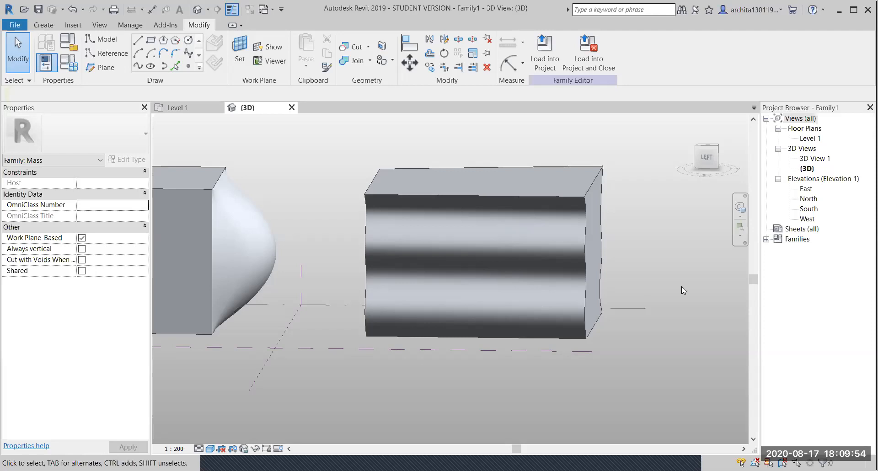
- Select the box form and turn on X-Ray to reveal its vertices
scroll(725, 255, down, 3)
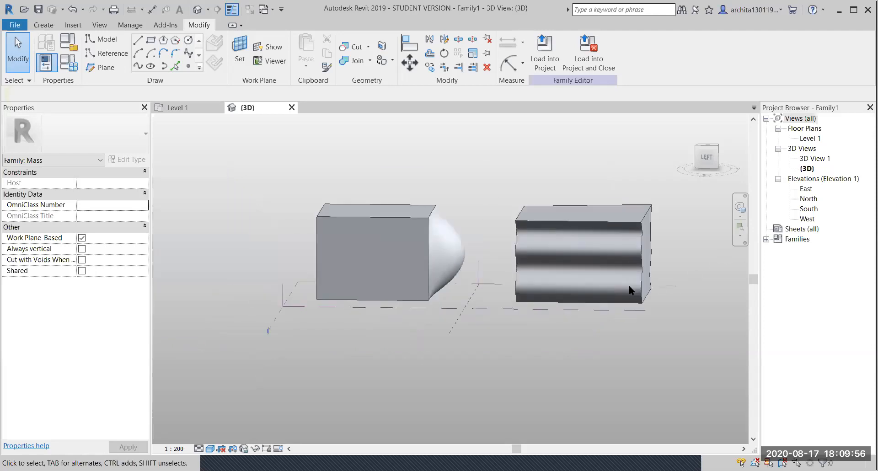
scroll(472, 302, up, 2)
middle_drag(472, 302, 460, 222)
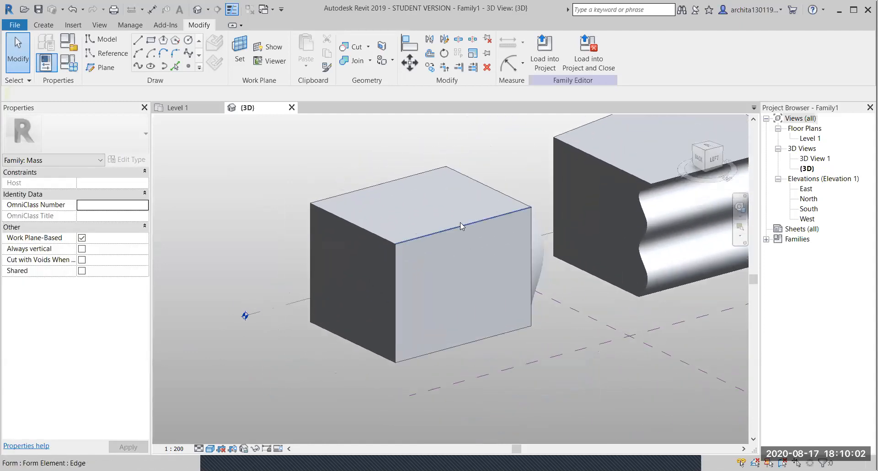
click(460, 222)
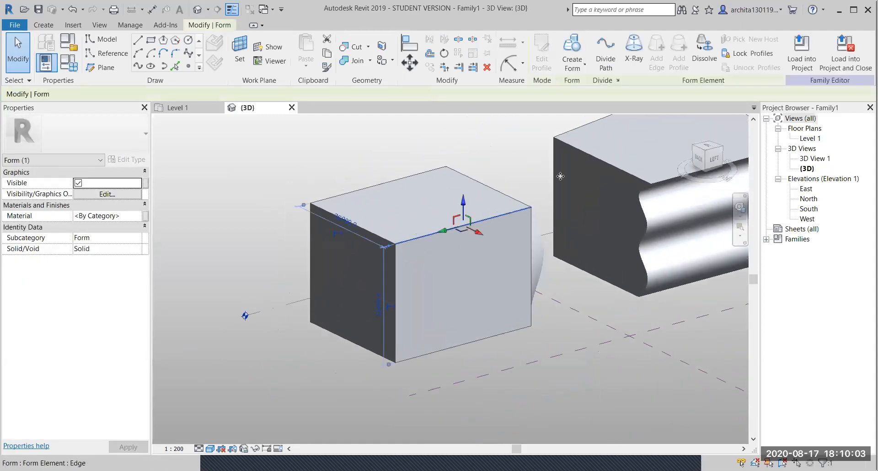
click(633, 50)
scroll(408, 364, up, 2)
shift+middle_drag(446, 338, 415, 351)
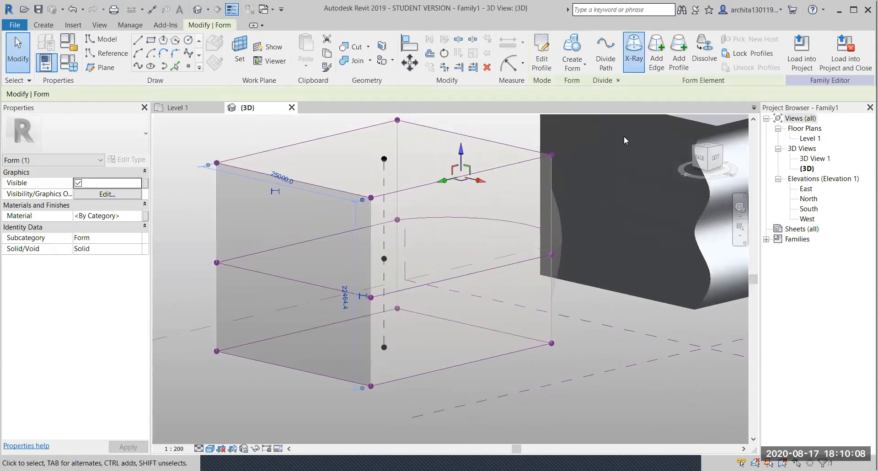
- Add four vertical edges across the box form with Add Edge
click(656, 52)
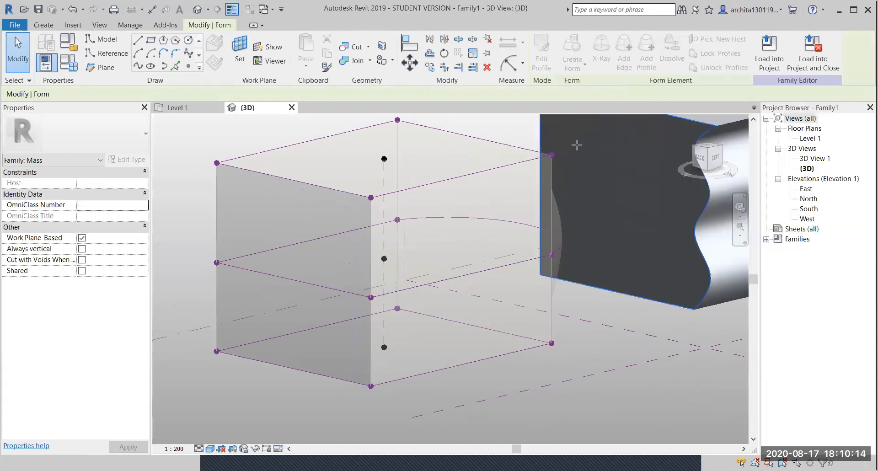
key(Escape)
key(Escape)
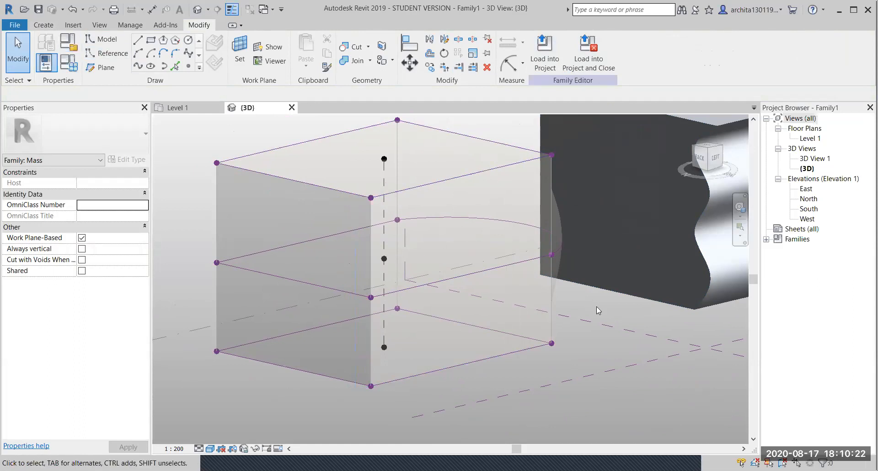
click(433, 183)
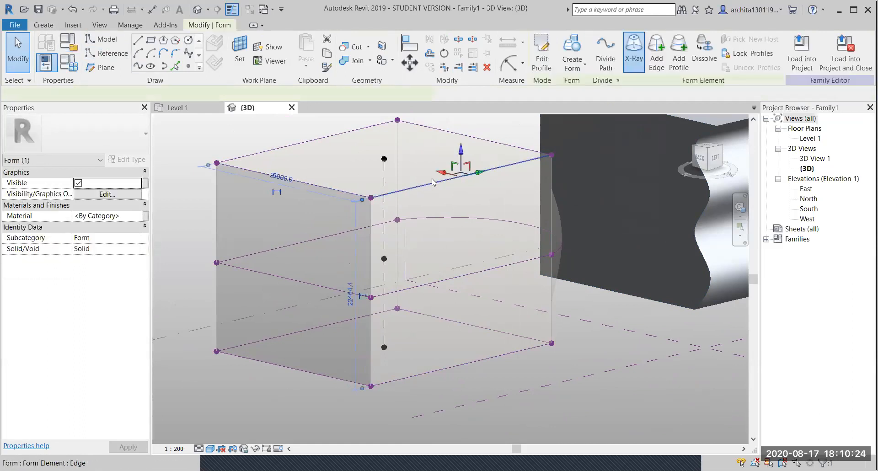
click(655, 55)
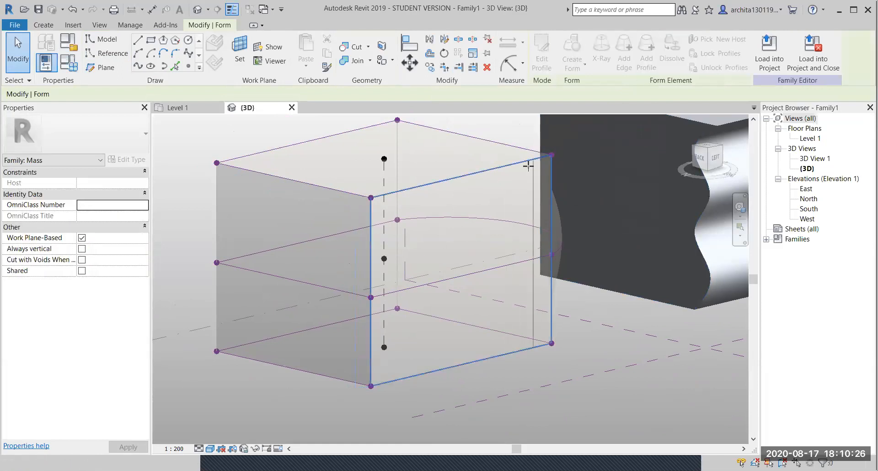
click(529, 160)
click(492, 187)
click(455, 206)
click(415, 215)
key(Escape)
key(Escape)
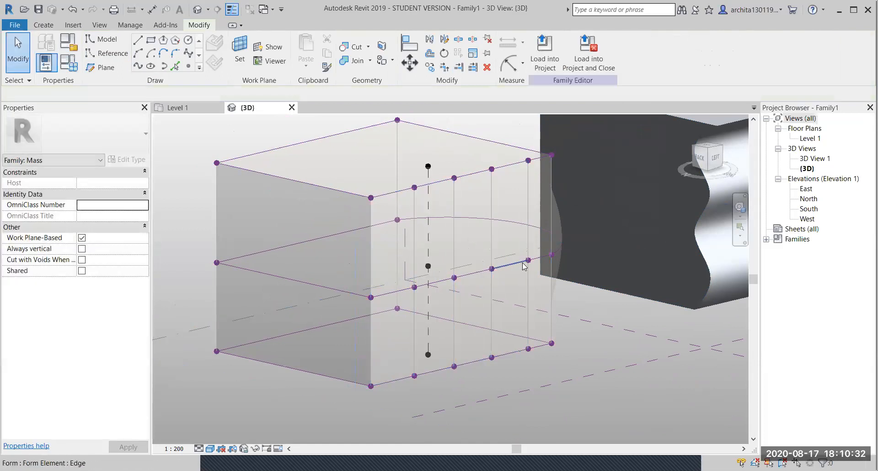
- Pull the right-side vertex outward and the middle vertex inward to curve the box
click(529, 261)
drag(533, 265, 557, 280)
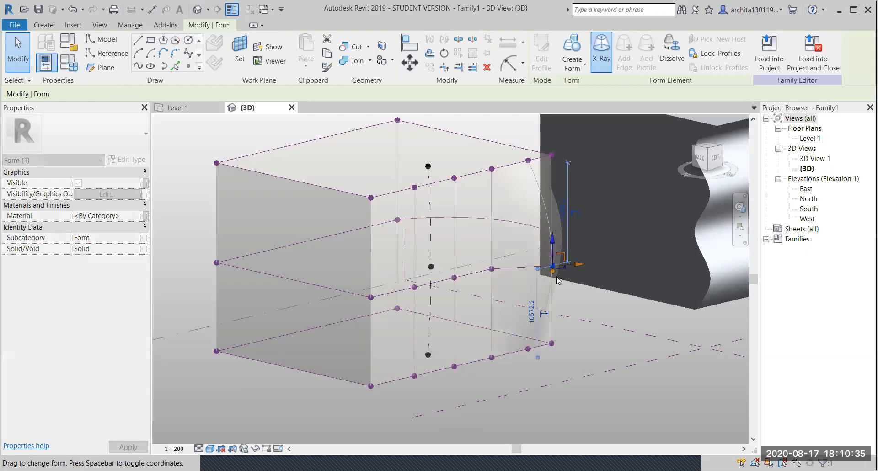
click(455, 279)
drag(474, 283, 457, 279)
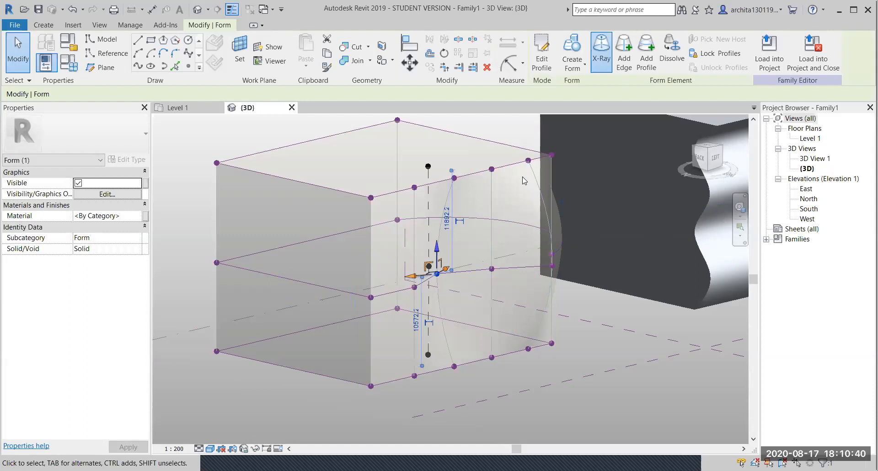
- Select the face strip between the new edges and move it to reshape the form
click(537, 185)
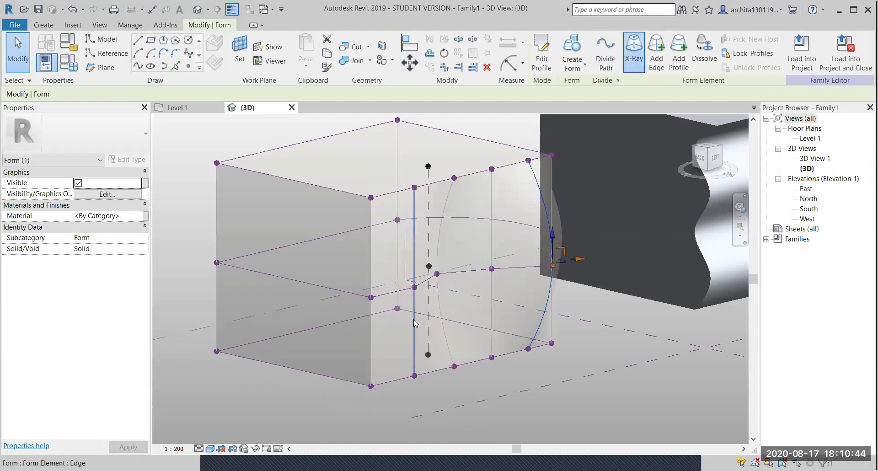
key(Tab)
key(Tab)
key(Tab)
key(Tab)
click(413, 319)
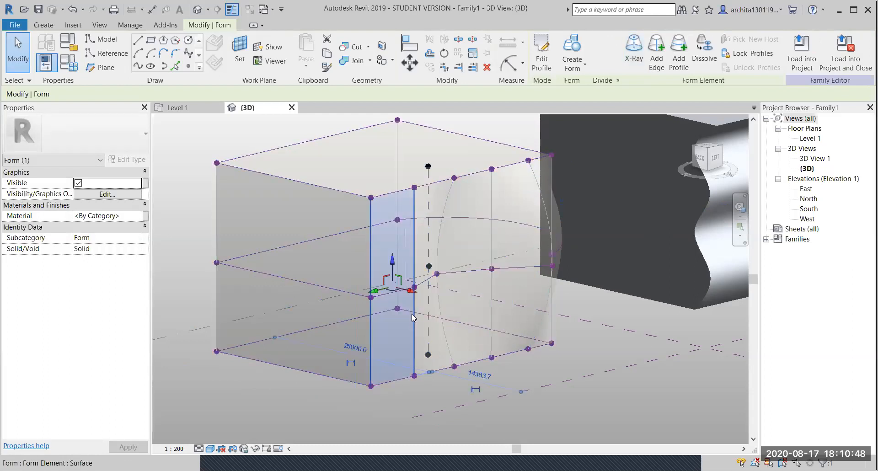
drag(426, 301, 428, 300)
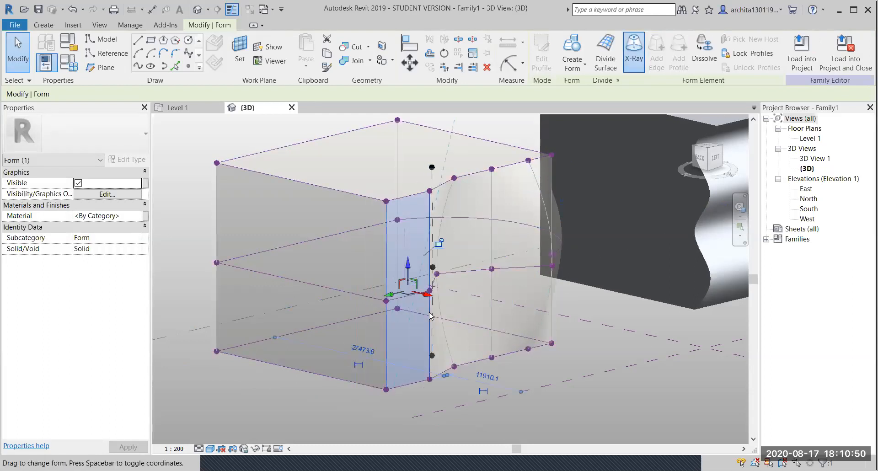
click(565, 409)
- Turn X-Ray off and view the forms from the back-left
scroll(556, 337, down, 3)
shift+middle_drag(539, 344, 409, 266)
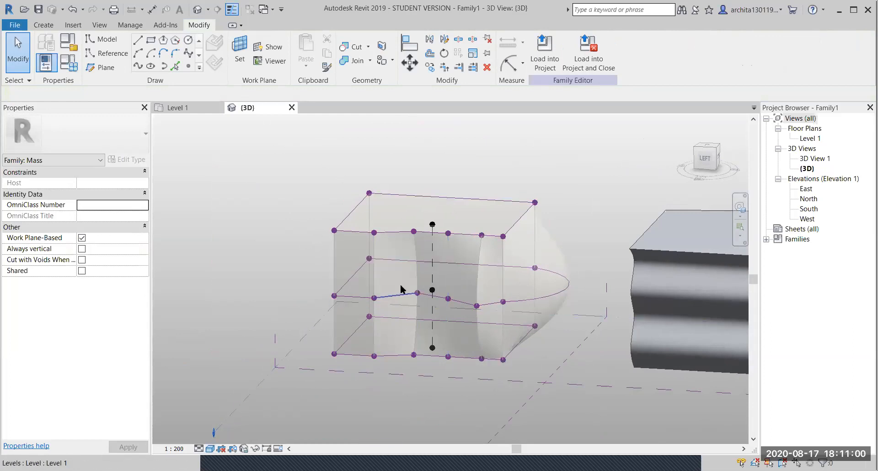
click(464, 236)
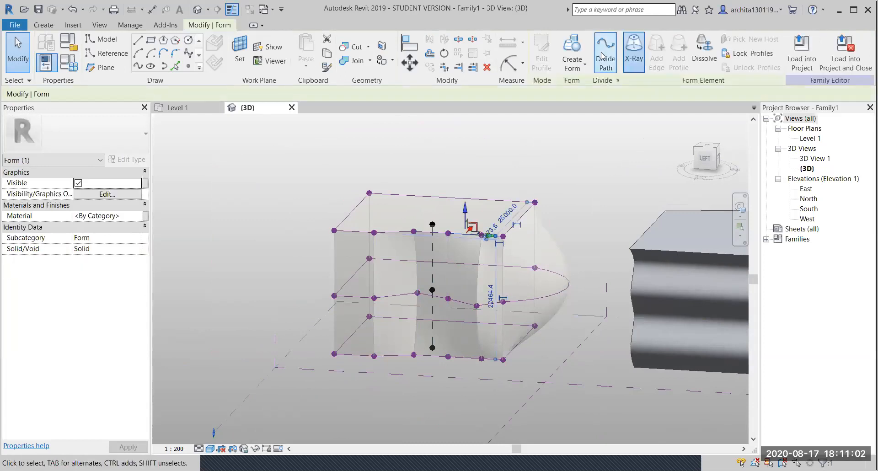
click(634, 50)
click(597, 198)
shift+middle_drag(597, 198, 412, 204)
shift+middle_drag(529, 190, 513, 327)
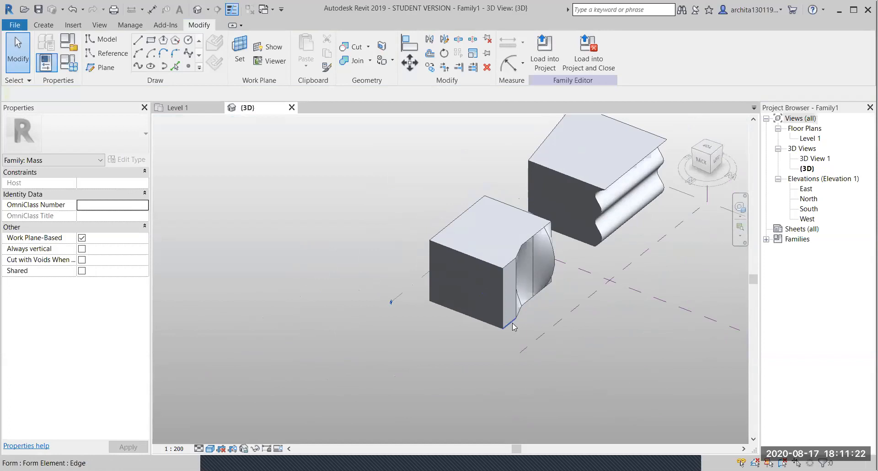
- Window-select and delete the reshaped box mass, then the wavy mass
scroll(524, 317, up, 1)
scroll(424, 312, down, 1)
scroll(620, 206, down, 1)
middle_drag(589, 230, 517, 278)
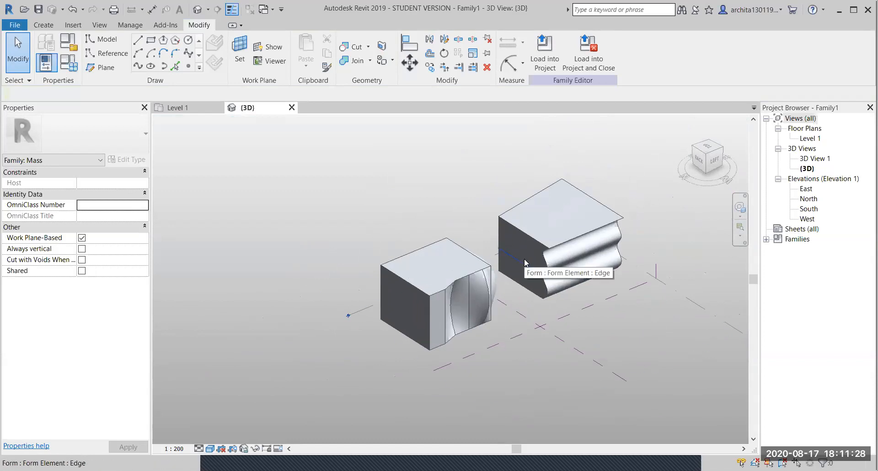
drag(363, 175, 541, 379)
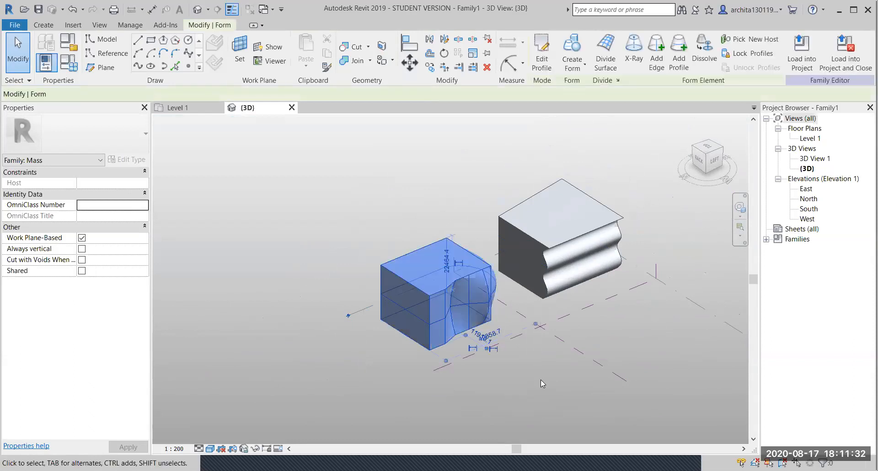
key(Delete)
drag(473, 127, 641, 339)
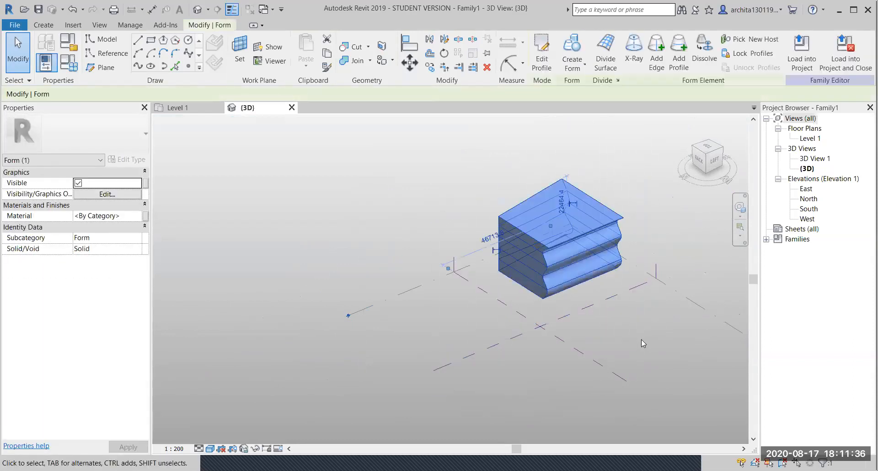
key(Delete)
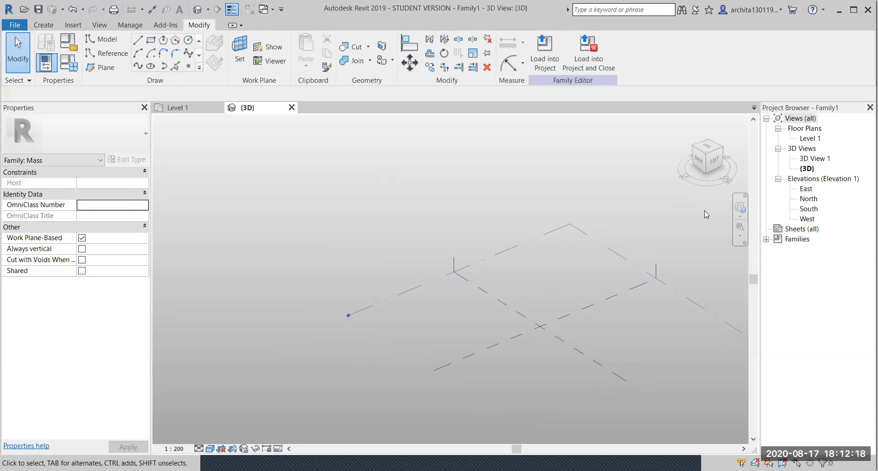
- Draw a five-point S-shaped spline on Level 1
shift+middle_drag(449, 251, 394, 338)
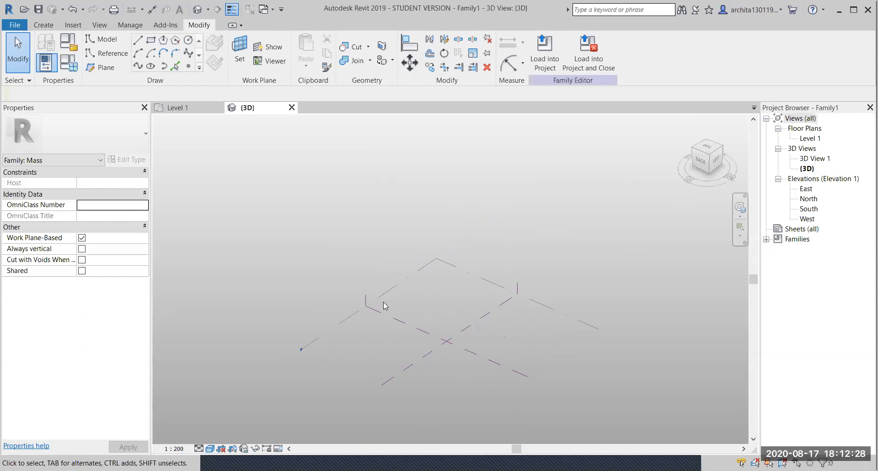
middle_drag(459, 285, 442, 294)
scroll(429, 295, up, 1)
click(463, 274)
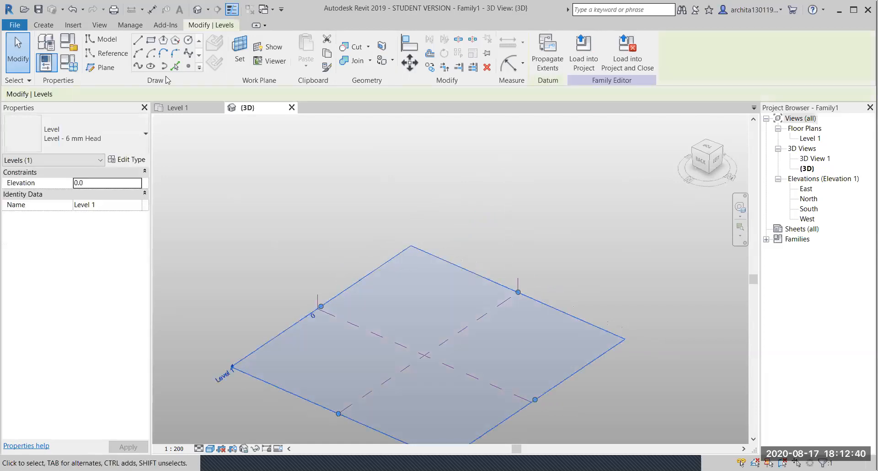
click(191, 54)
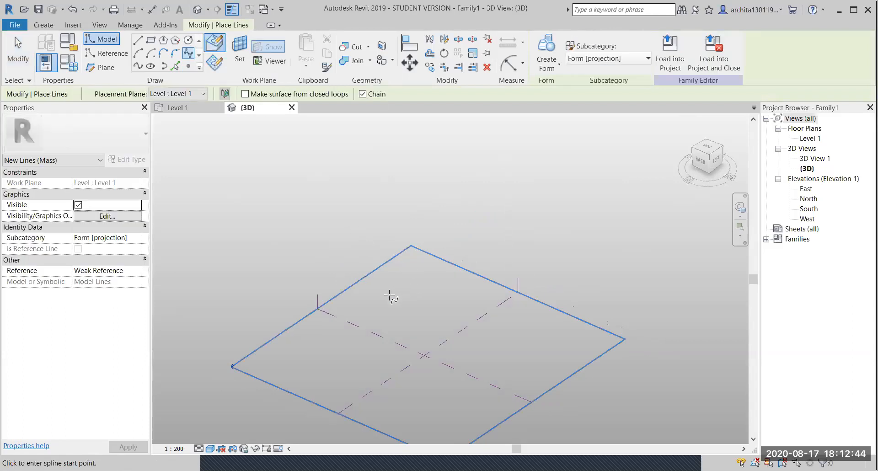
click(416, 301)
click(453, 299)
click(499, 326)
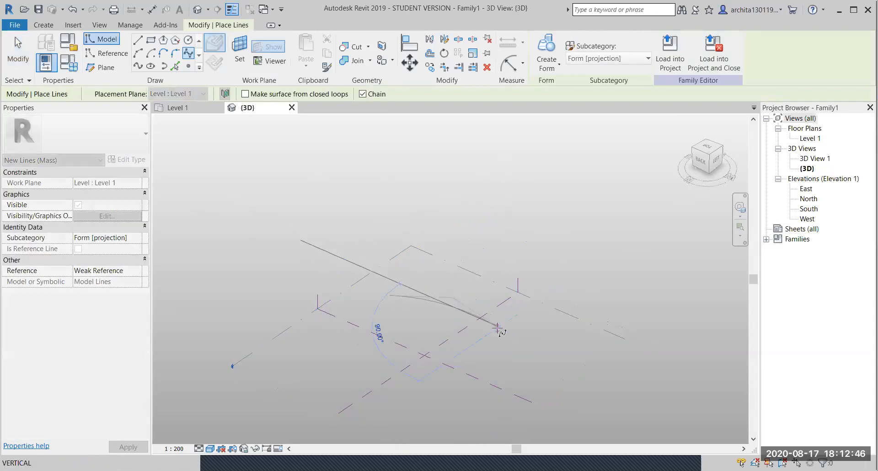
click(508, 359)
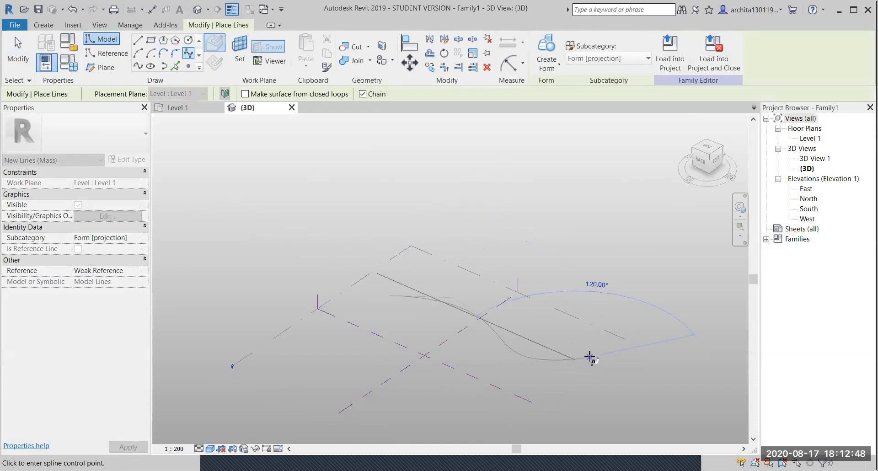
click(596, 354)
key(Escape)
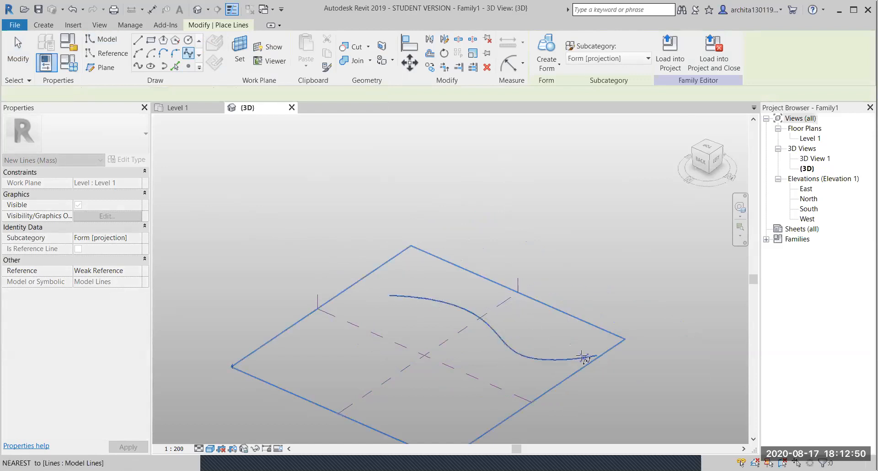
- Extrude the spline into a curved vertical surface with Create Form
key(Escape)
click(509, 351)
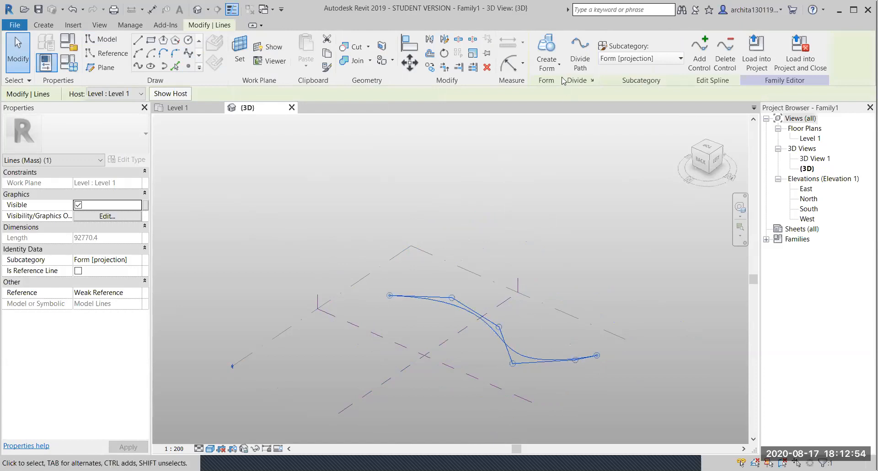
click(554, 51)
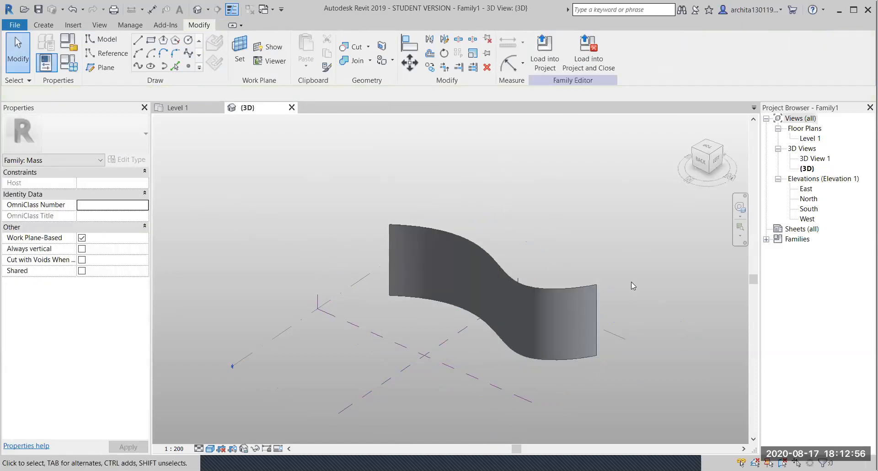
- Draw a three-point arc on Level 1 beside the S-shaped surface
scroll(630, 282, down, 2)
mouse_move(607, 315)
shift+middle_down()
mouse_move(558, 328)
mouse_move(429, 288)
mouse_move(298, 292)
mouse_move(472, 318)
mouse_move(605, 316)
mouse_move(637, 269)
mouse_move(641, 205)
mouse_move(668, 275)
mouse_move(506, 334)
mouse_move(290, 333)
mouse_move(400, 349)
mouse_move(572, 284)
mouse_move(606, 251)
mouse_move(640, 318)
mouse_move(480, 355)
mouse_move(394, 361)
mouse_move(320, 349)
mouse_move(486, 341)
mouse_move(565, 297)
mouse_move(567, 334)
mouse_move(545, 279)
mouse_move(639, 371)
shift+middle_up()
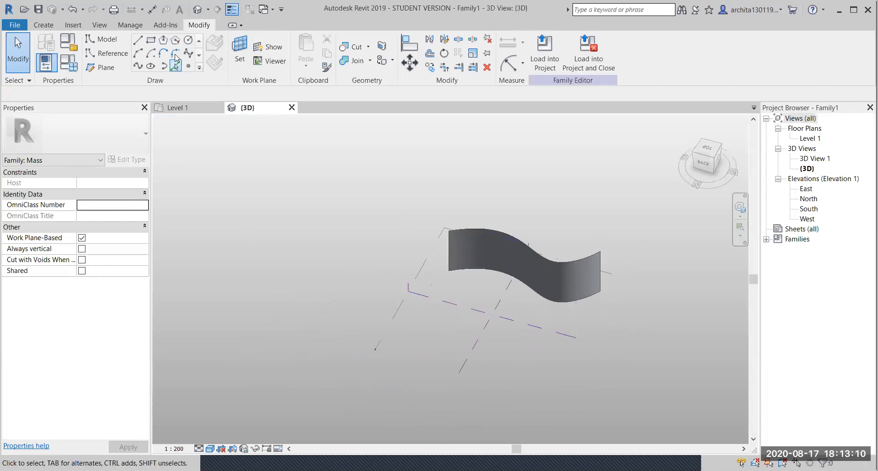
click(138, 54)
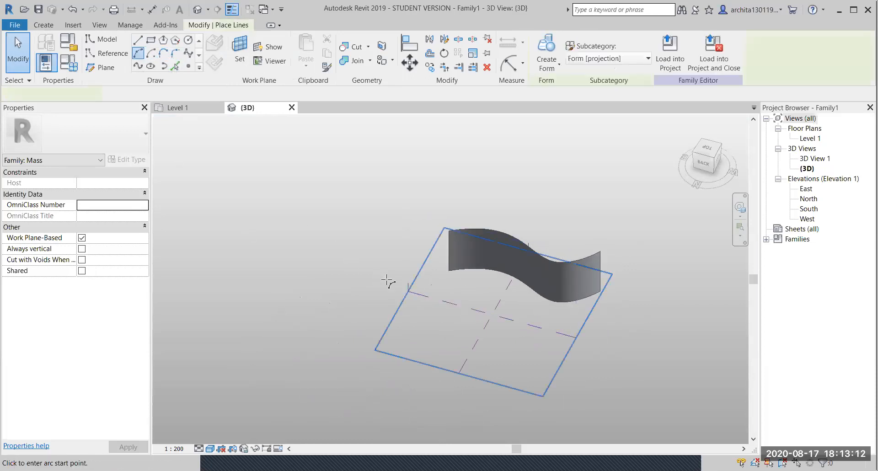
click(429, 314)
click(551, 348)
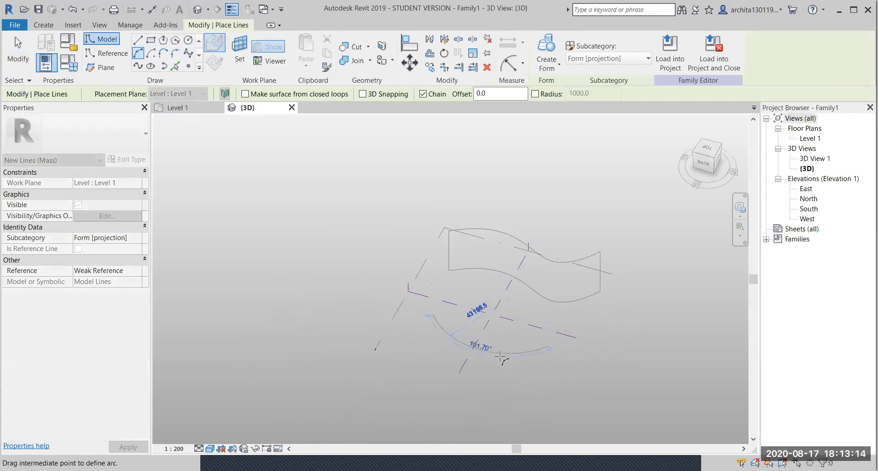
click(493, 366)
key(Escape)
key(Escape)
- Turn the arc into a curved surface form and orbit to inspect it
click(510, 365)
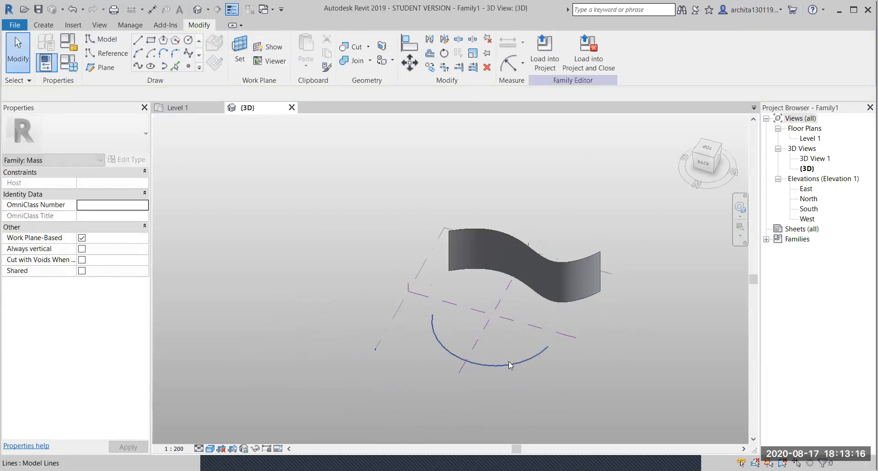
click(510, 365)
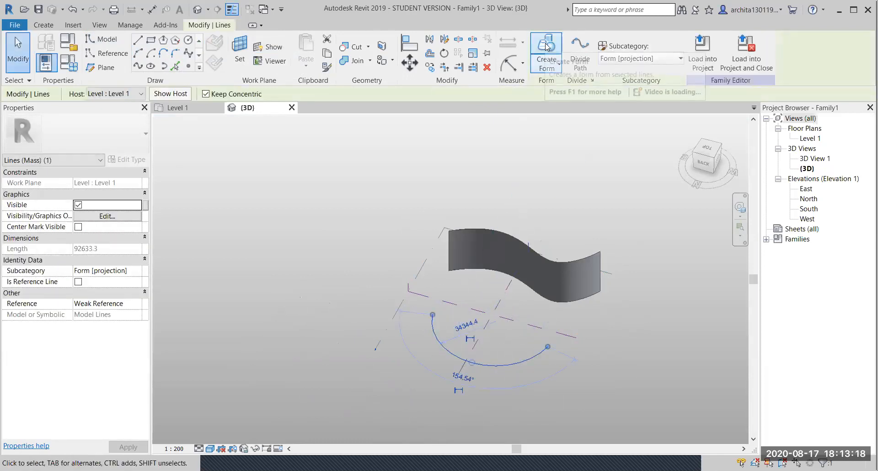
click(548, 64)
click(580, 366)
shift+middle_drag(519, 392, 431, 281)
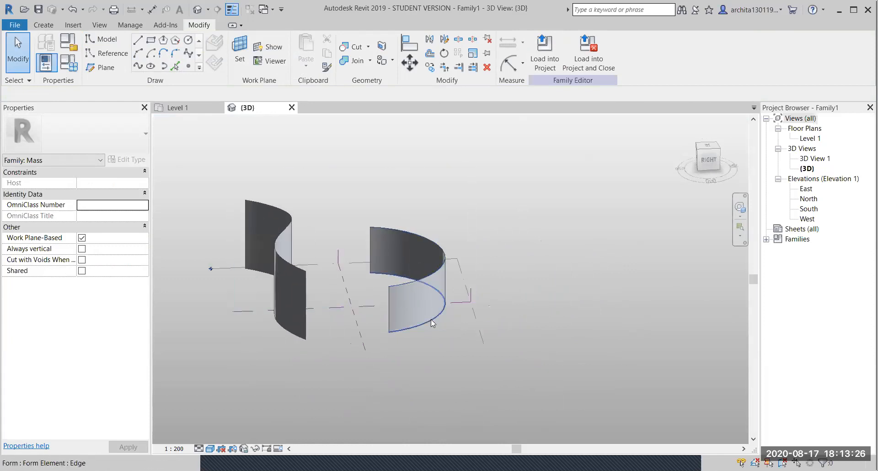
shift+middle_drag(573, 327, 599, 304)
scroll(508, 315, up, 1)
middle_drag(435, 327, 475, 357)
shift+middle_drag(560, 286, 563, 297)
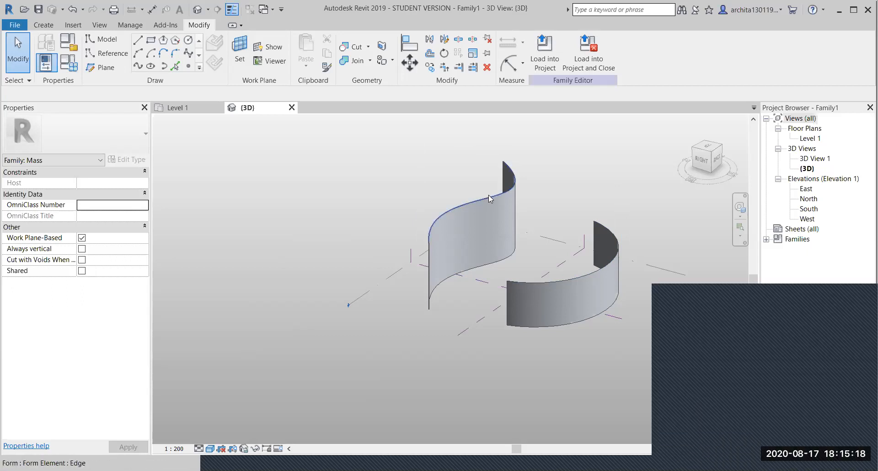
- Delete the S-curved surface and the arc-shaped surface
key(Tab)
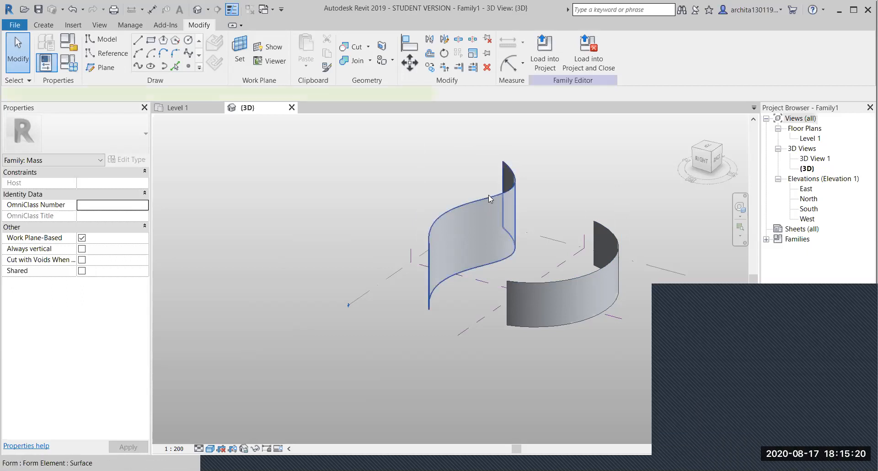
click(489, 198)
key(Delete)
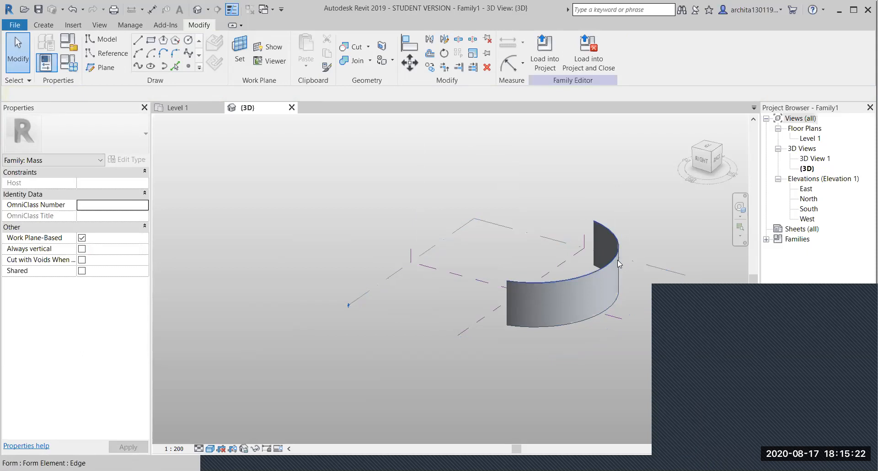
key(Tab)
click(613, 262)
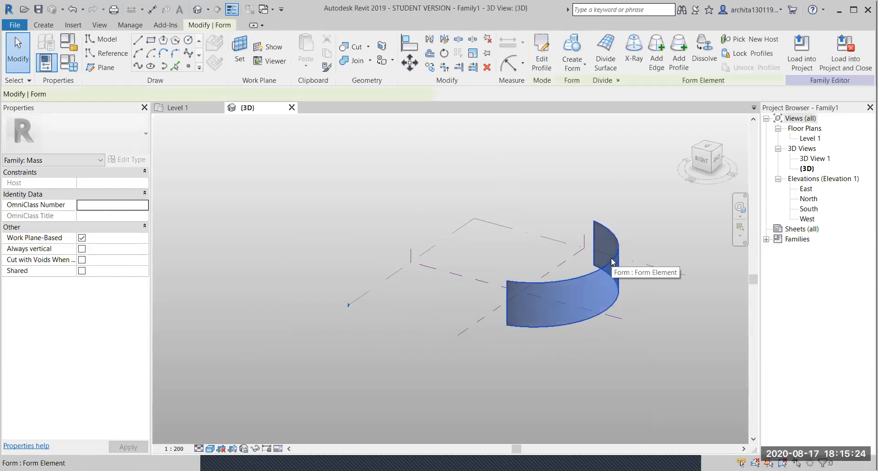
key(Delete)
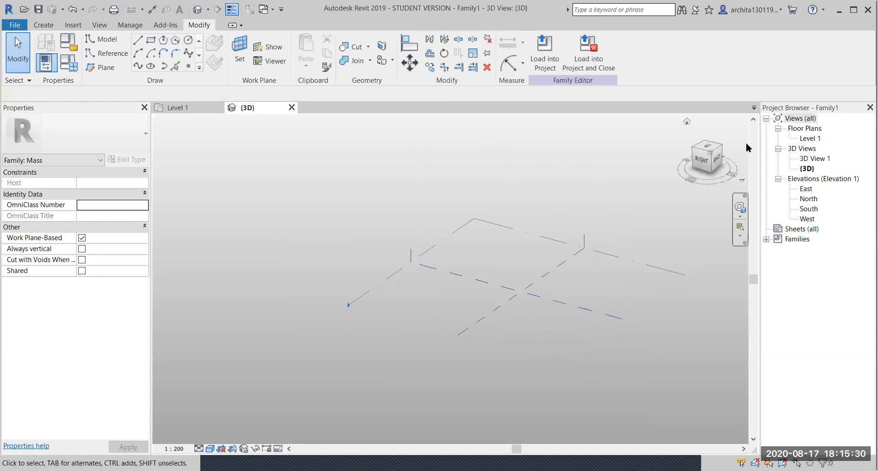
- Open the Level 1 floor plan and recentre the view
double_click(810, 138)
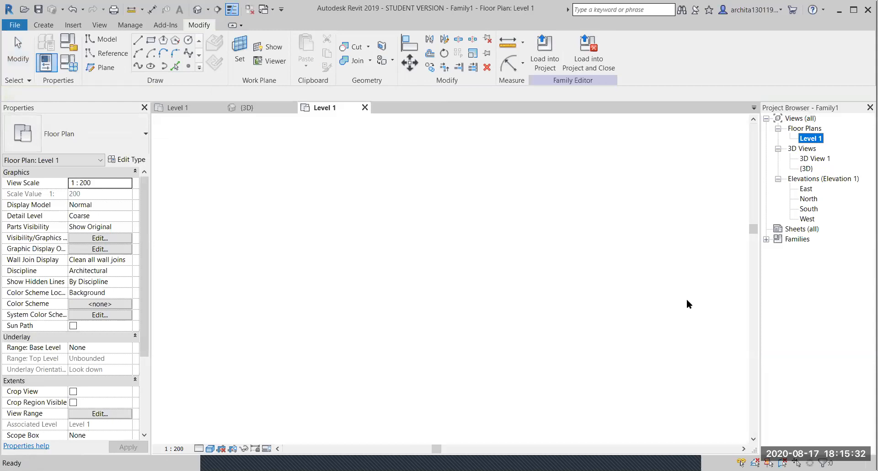
click(598, 344)
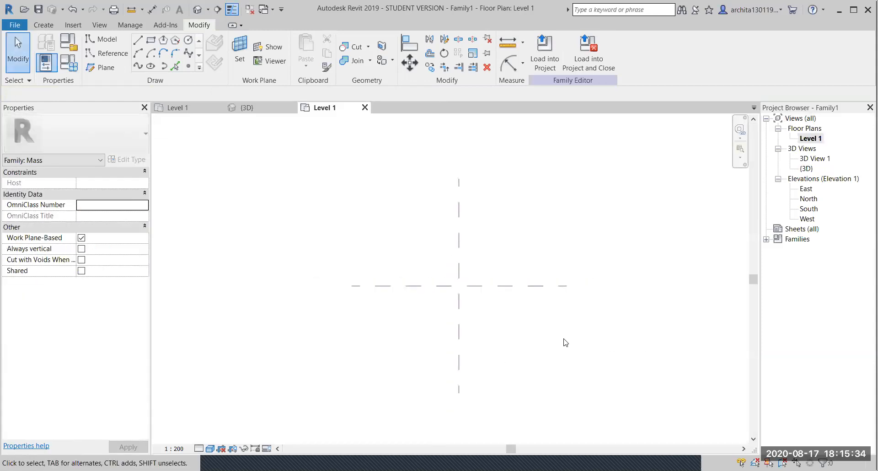
middle_drag(527, 312, 511, 314)
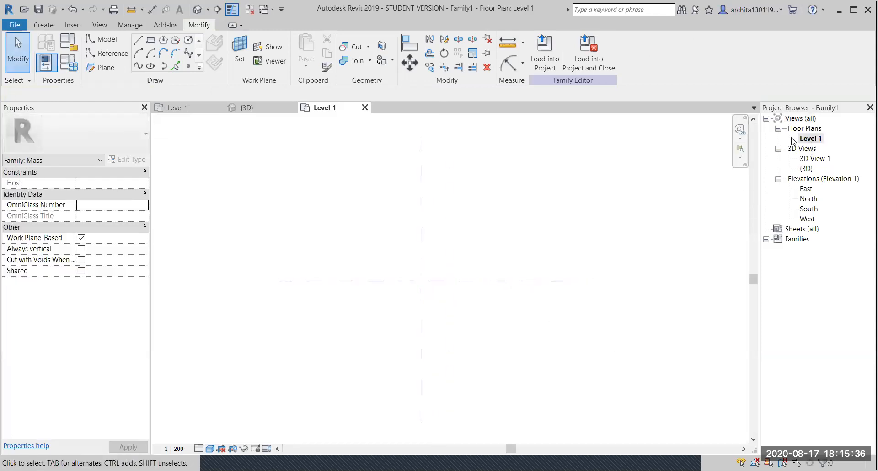
middle_drag(482, 251, 502, 259)
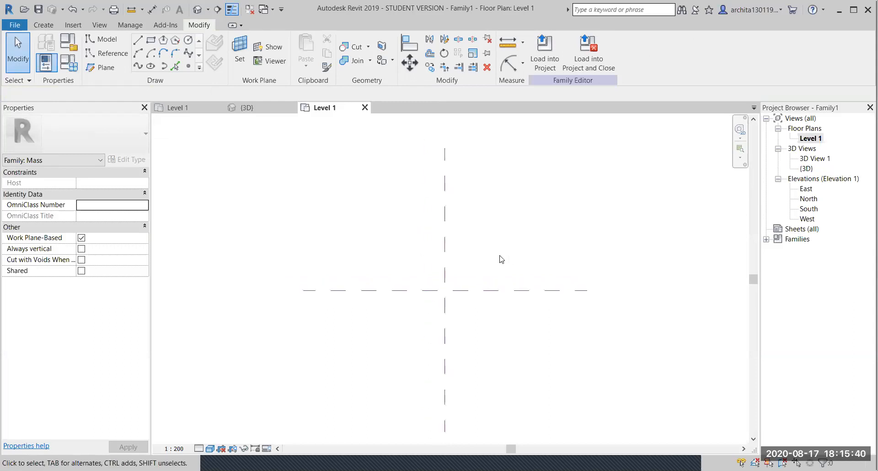
middle_drag(415, 285, 387, 274)
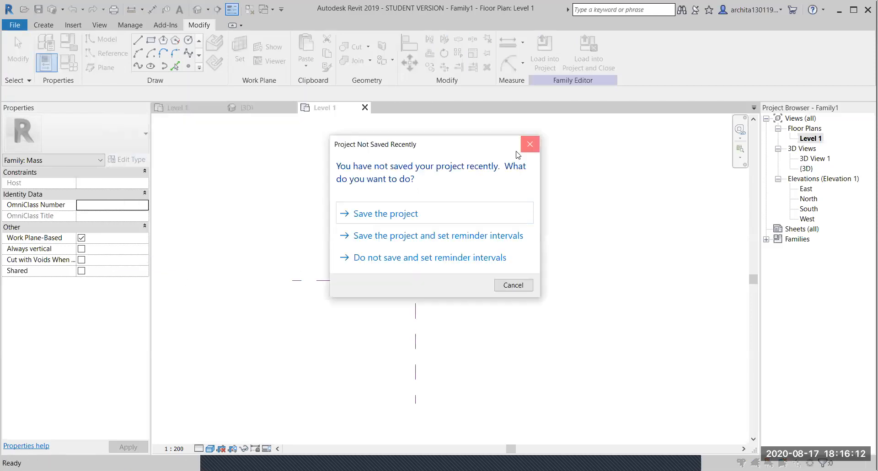
- Dismiss the save reminder and draw a vertical reference plane 20000 right of centre
click(530, 143)
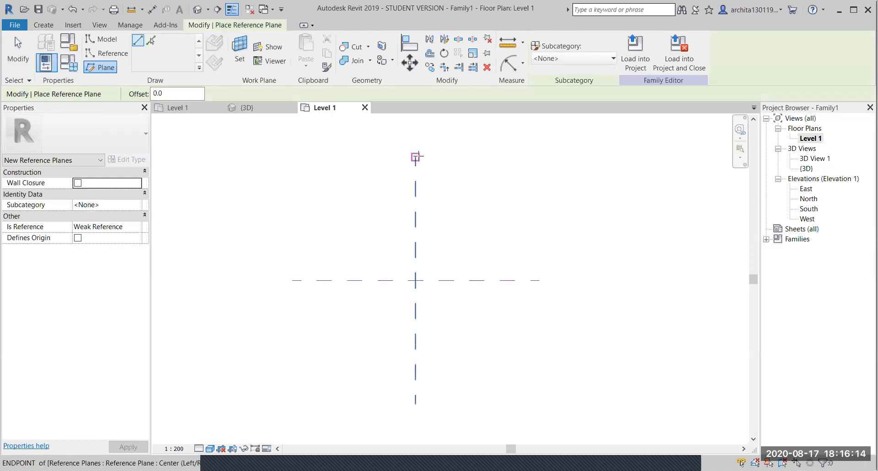
click(416, 156)
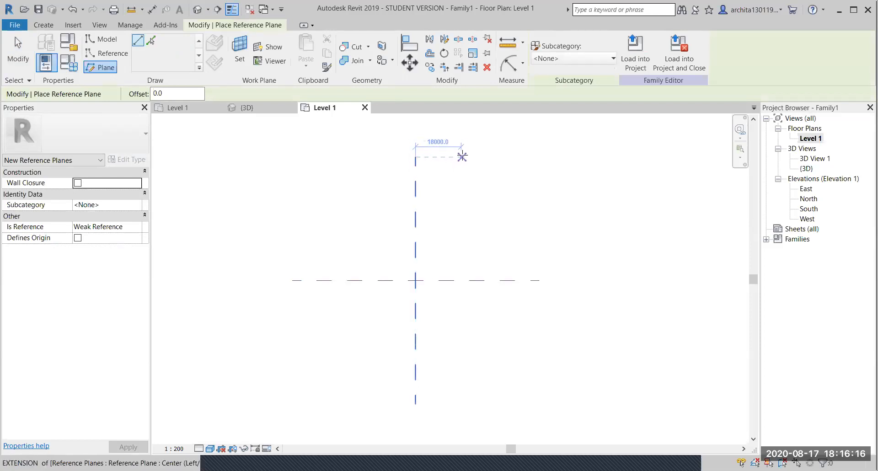
text(20000)
key(Return)
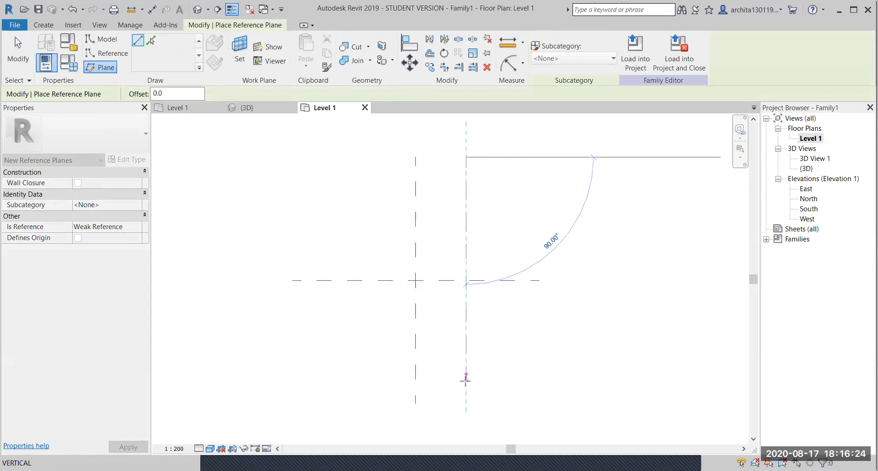
click(466, 403)
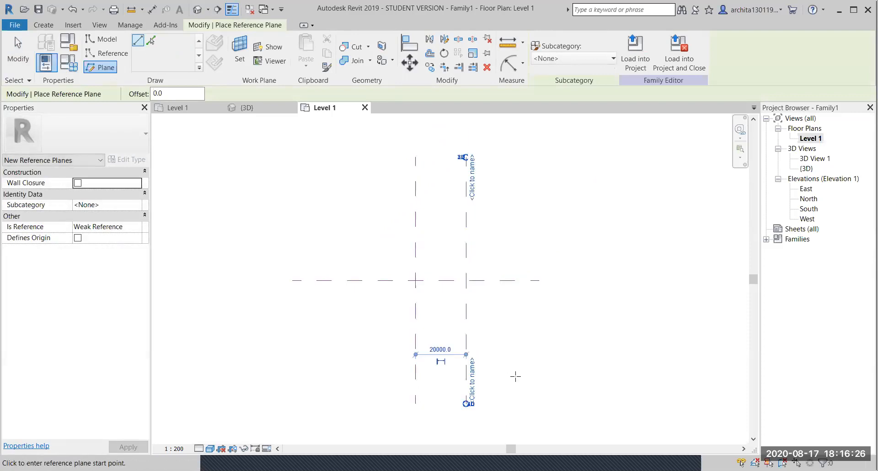
- Add three more vertical reference planes at 20000 spacing: two on the left, one far right
click(407, 157)
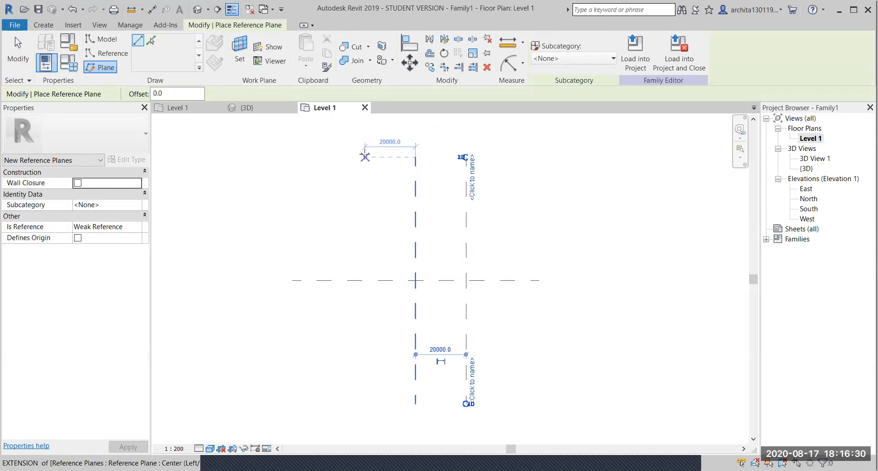
click(364, 157)
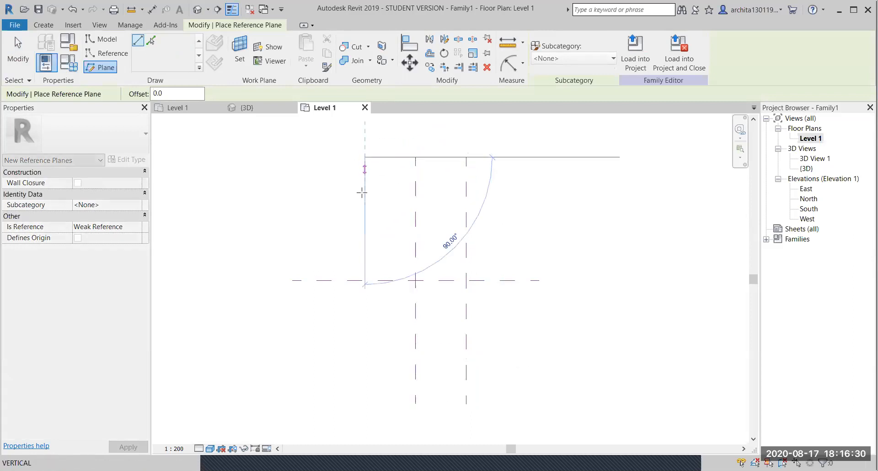
click(364, 403)
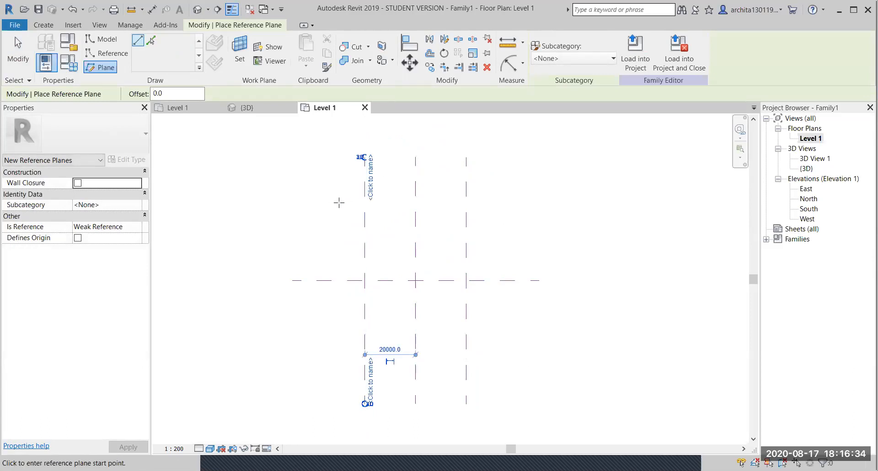
click(314, 157)
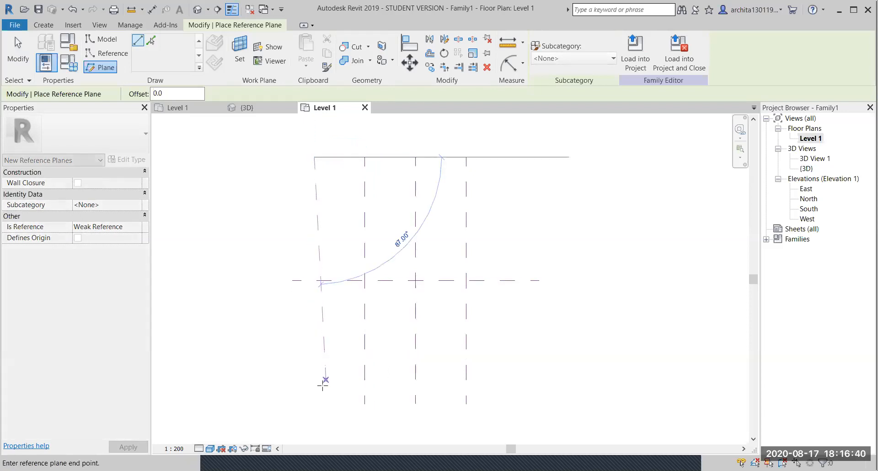
click(315, 403)
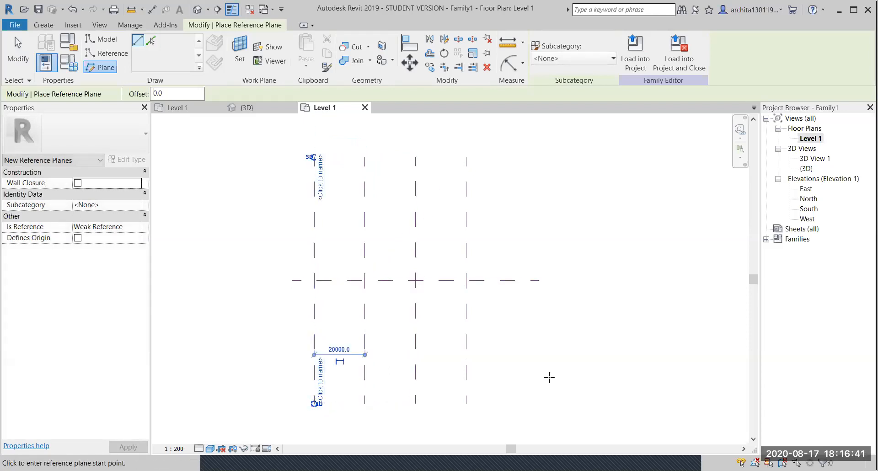
click(517, 157)
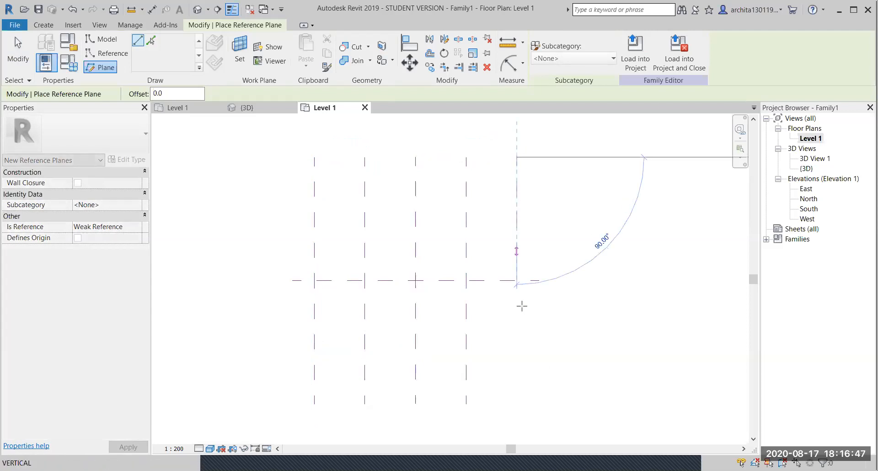
click(517, 403)
key(Escape)
key(Escape)
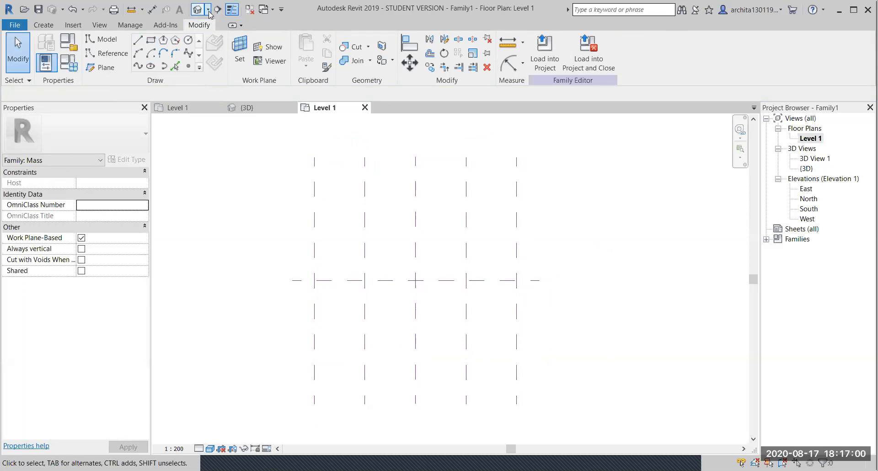
- In the 3D view, select the Center (Left/Right) and side reference planes to inspect them
click(245, 107)
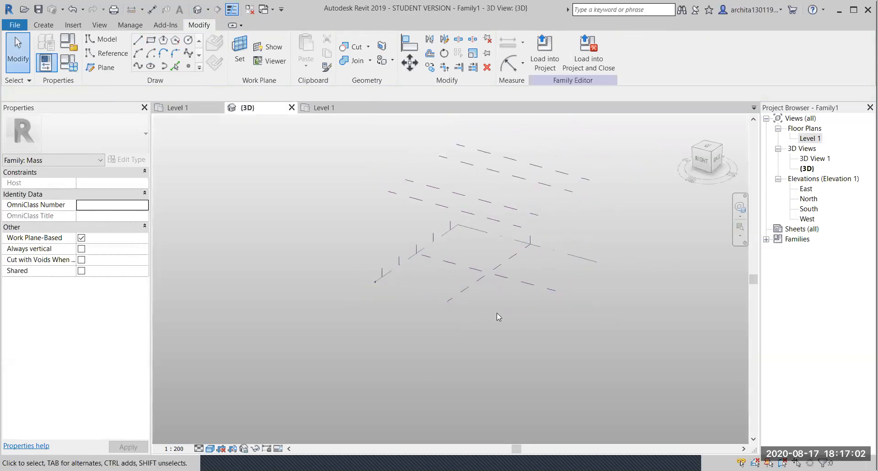
shift+middle_drag(540, 319, 554, 254)
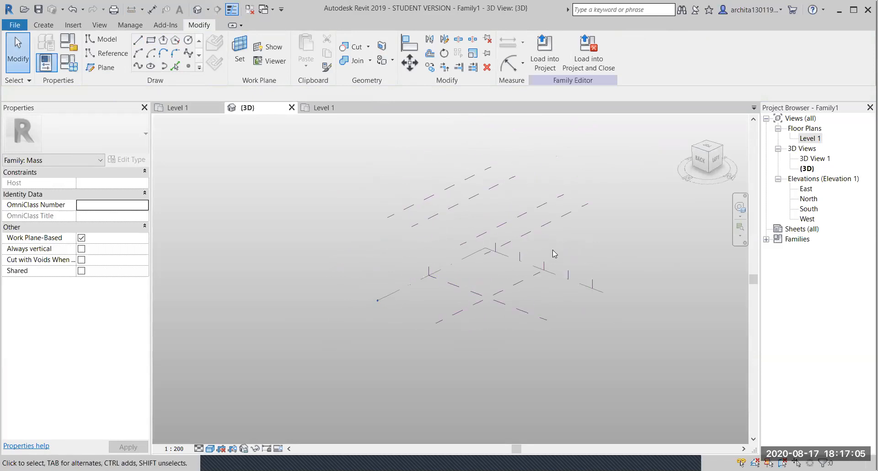
click(561, 218)
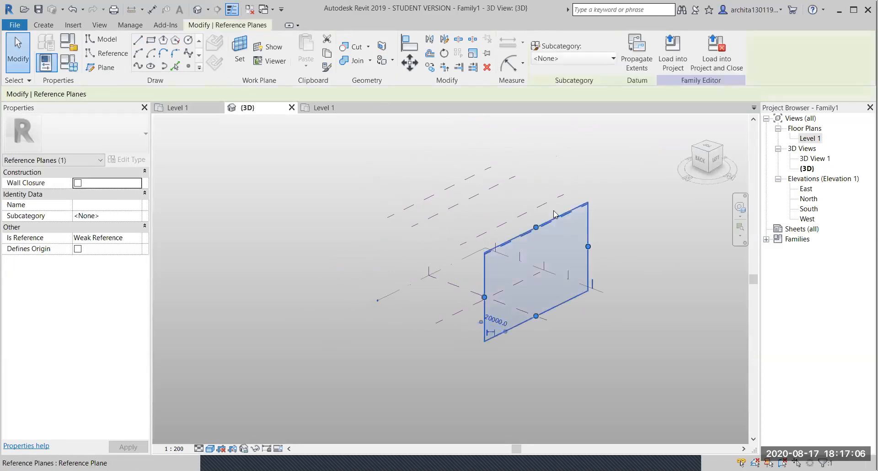
click(443, 320)
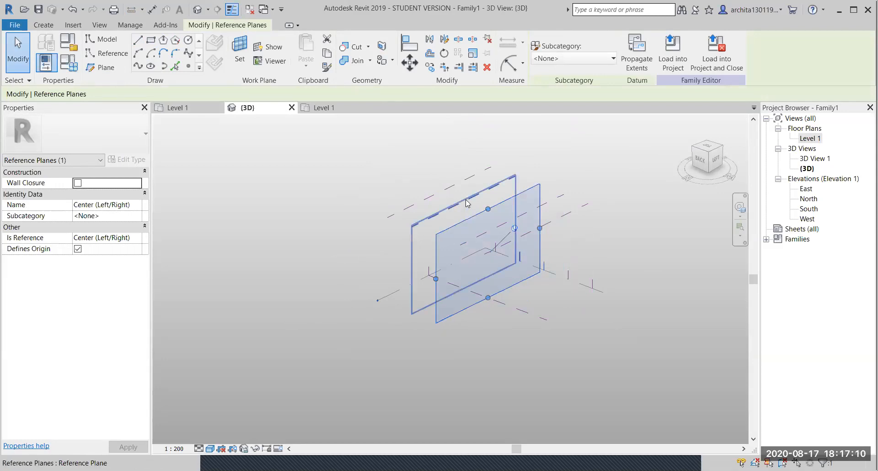
click(440, 193)
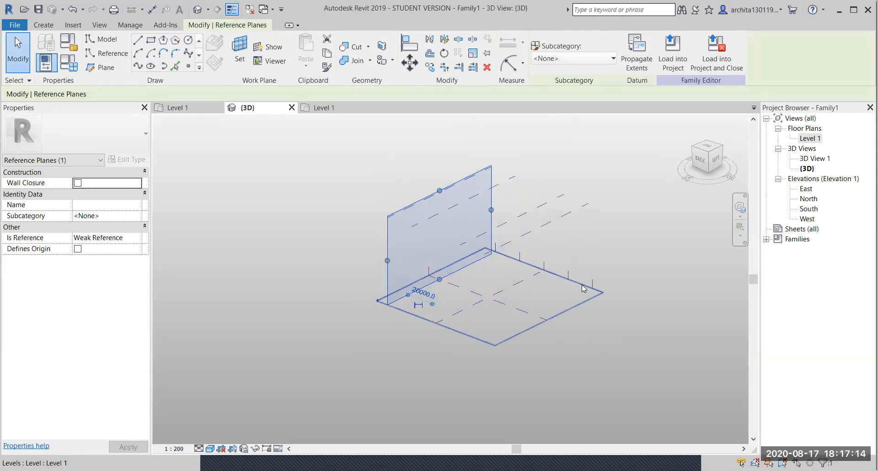
- Clear the selection, view from the right, and open the Level 1 floor plan
click(571, 304)
click(616, 331)
shift+middle_drag(408, 331, 469, 386)
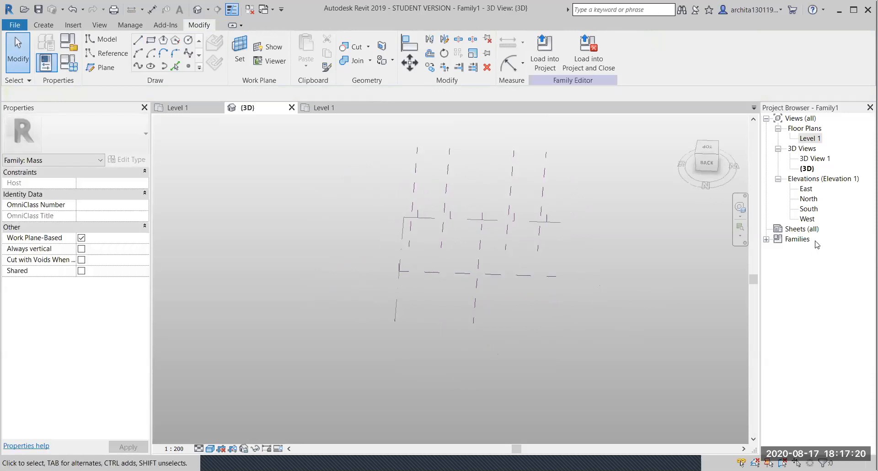
double_click(811, 138)
scroll(441, 247, down, 1)
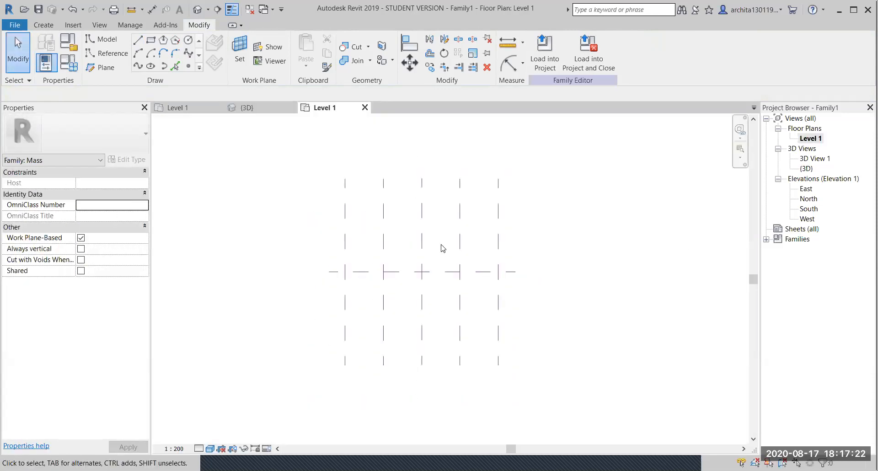
click(101, 70)
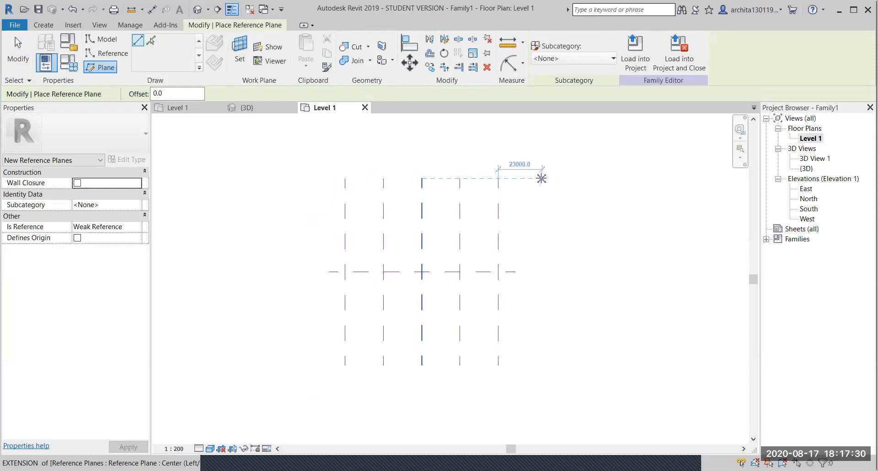
text(25000)
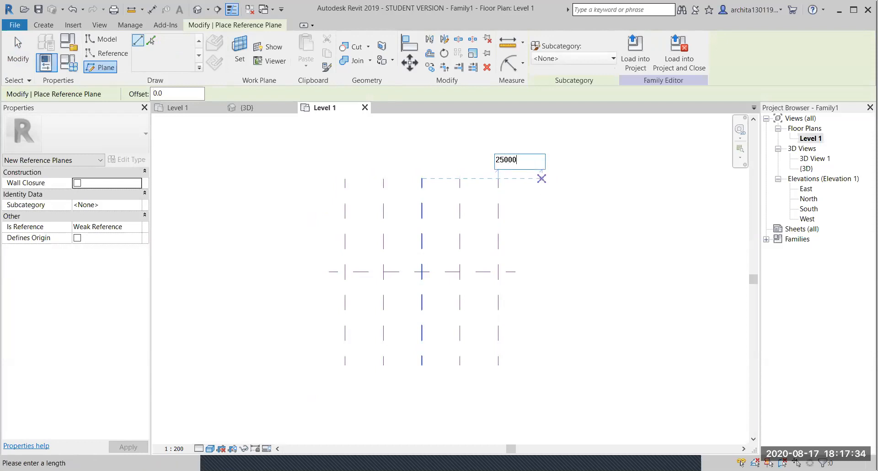
key(Return)
click(544, 180)
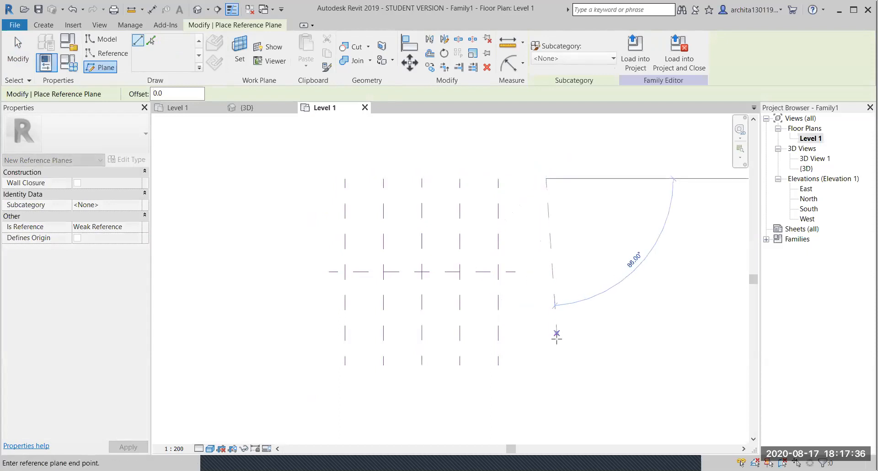
click(546, 365)
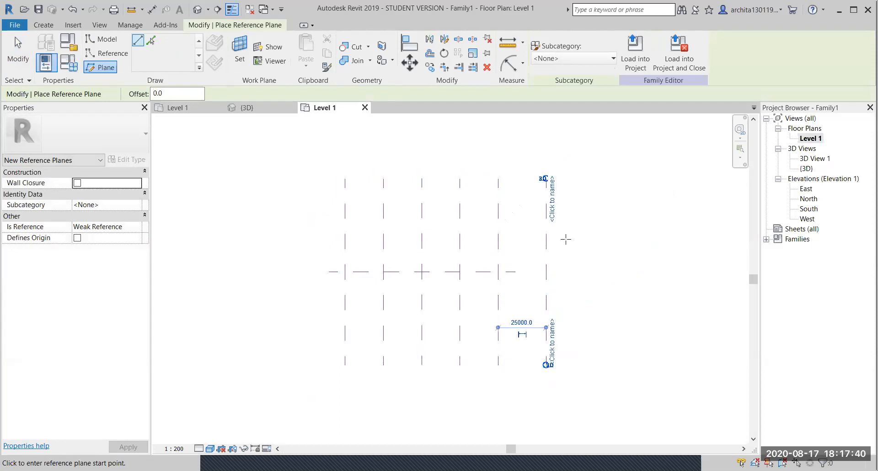
key(Escape)
key(Escape)
click(546, 246)
key(Delete)
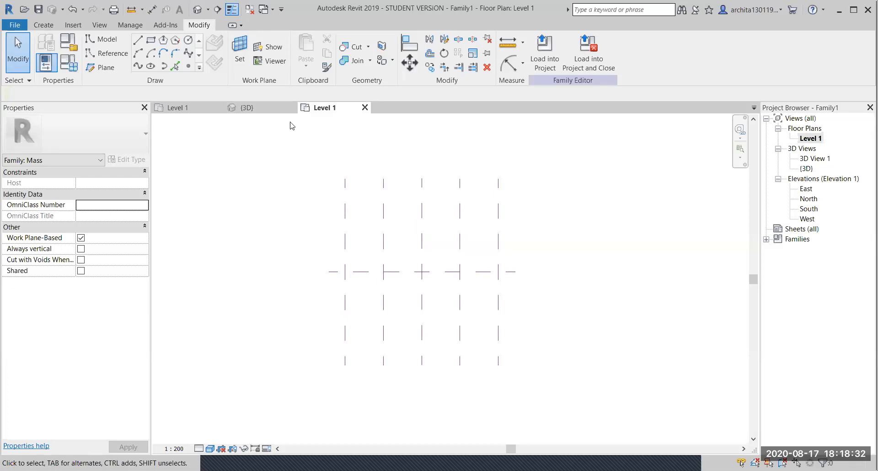
- In 3D, select the Center (Left/Right) plane and the planes to its left to inspect them
click(270, 111)
shift+middle_drag(469, 310, 526, 274)
scroll(477, 274, up, 2)
click(531, 261)
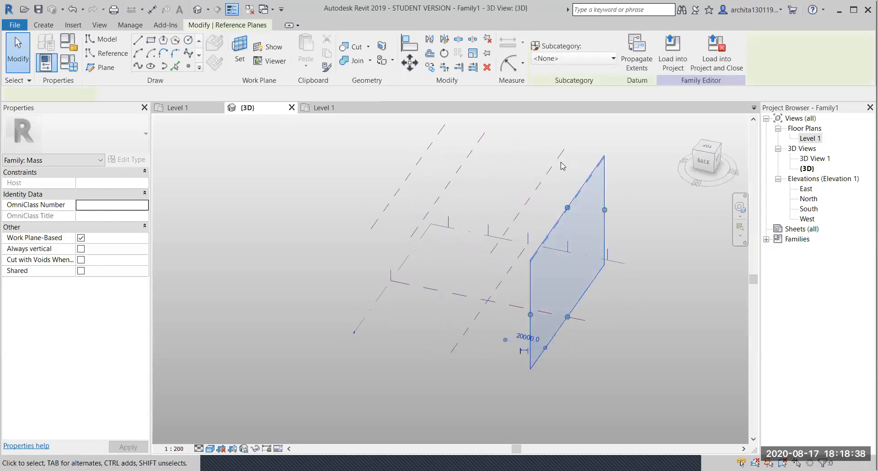
click(522, 252)
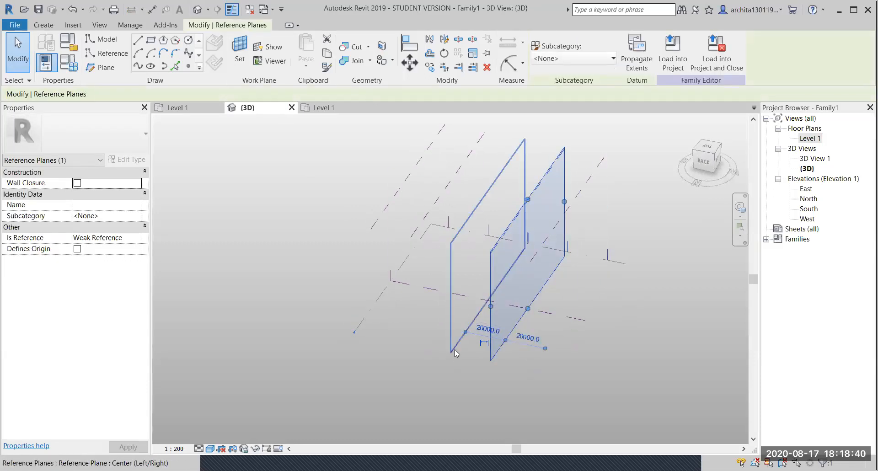
click(452, 181)
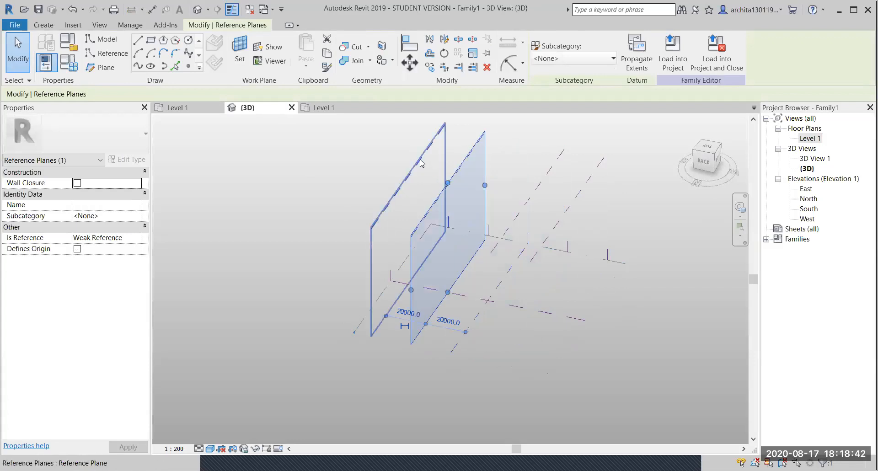
click(419, 160)
click(652, 273)
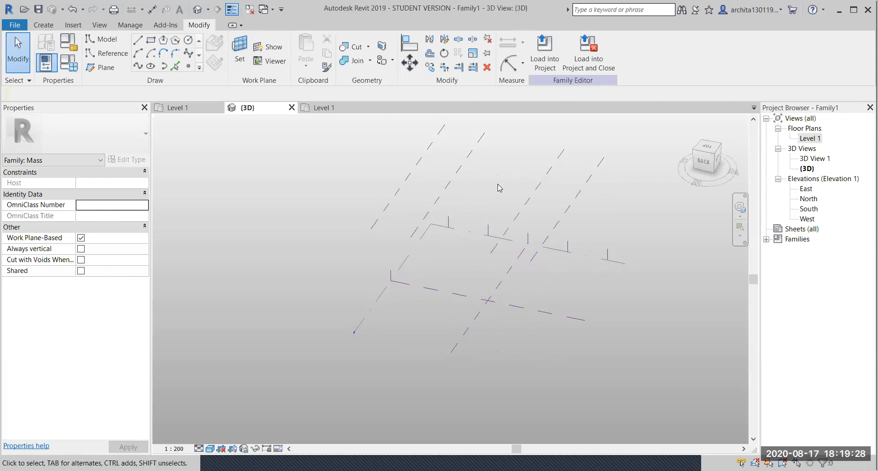
- Orbit and pan the 3D view toward the left side of the plane grid
shift+middle_drag(659, 270, 505, 227)
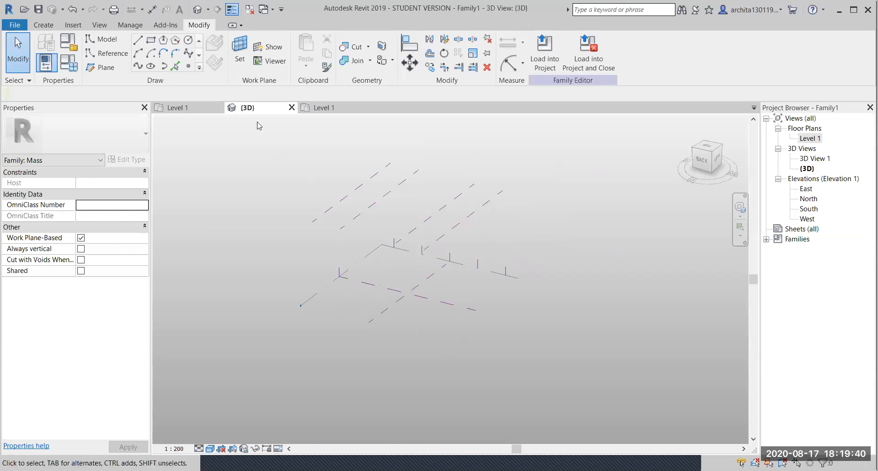
middle_drag(521, 225, 463, 245)
scroll(426, 219, up, 1)
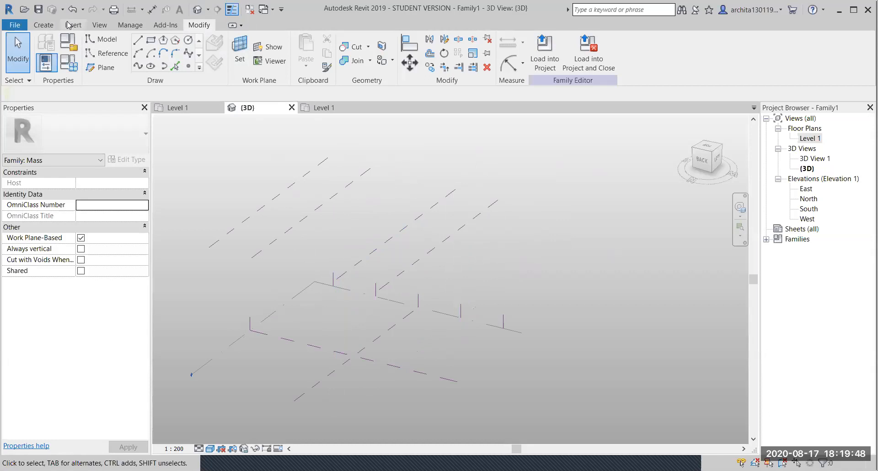
- Tile all open views with View > Windows > Tile Views
click(98, 25)
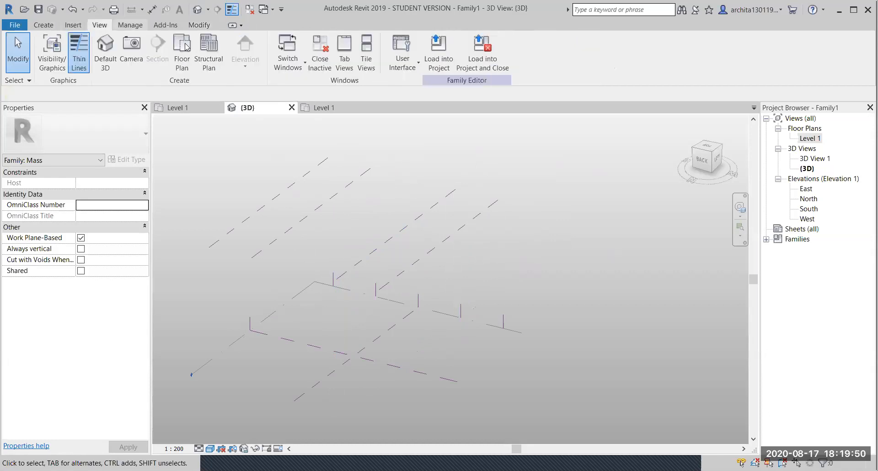
click(366, 56)
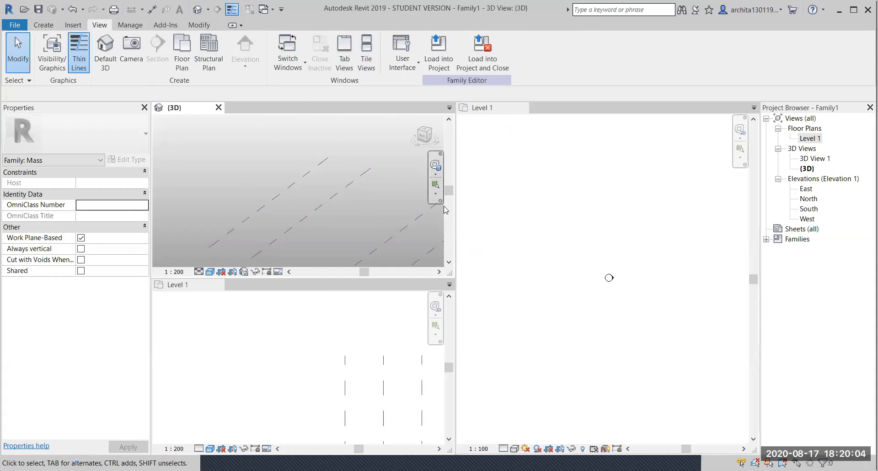
scroll(240, 355, down, 3)
scroll(295, 380, down, 2)
scroll(295, 380, up, 3)
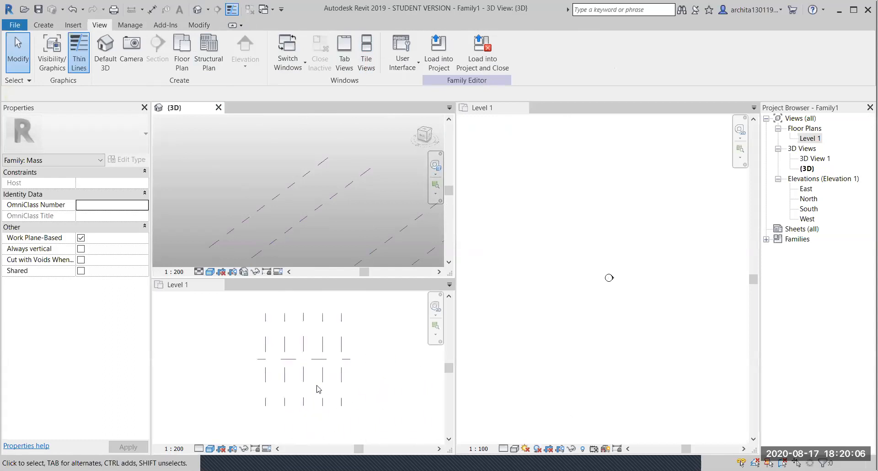
scroll(384, 341, up, 1)
- Activate the lower Level 1 plan and the 3D view, zooming each to fit
click(313, 367)
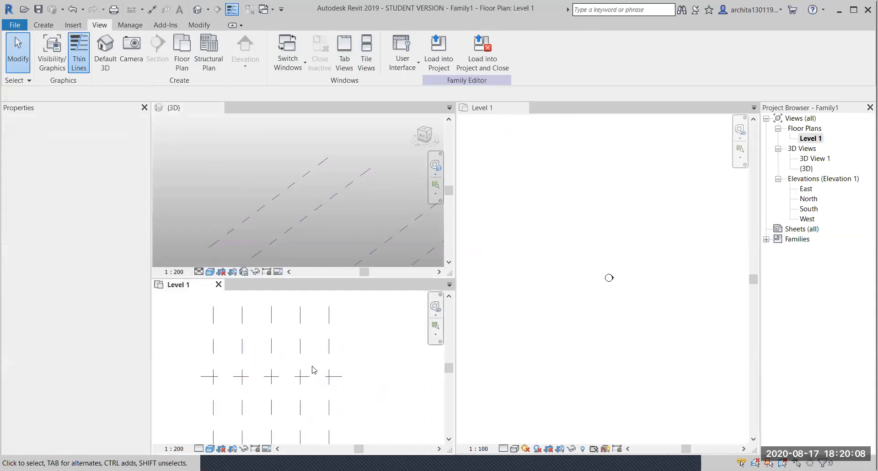
click(259, 174)
scroll(259, 174, down, 5)
scroll(265, 183, down, 2)
scroll(337, 227, up, 3)
scroll(323, 293, up, 1)
scroll(276, 239, up, 1)
scroll(533, 284, down, 2)
scroll(613, 283, down, 3)
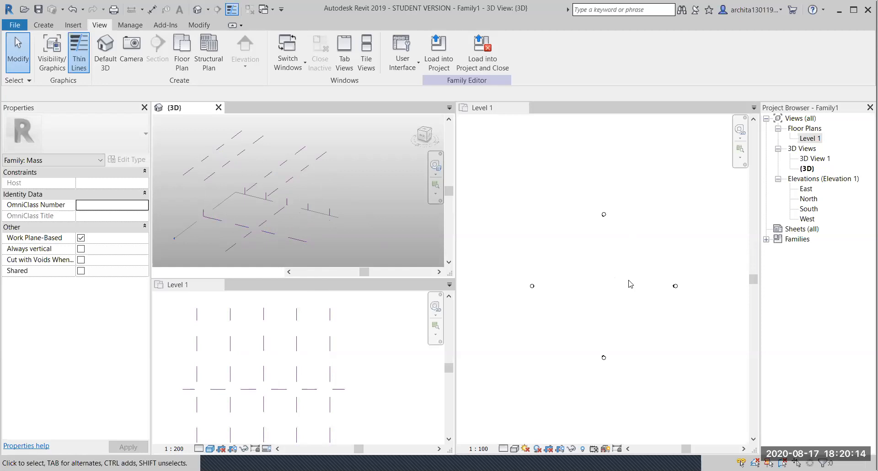
- Activate the project's Level 1 plan on the right and zoom it to fit
click(629, 282)
scroll(275, 164, down, 2)
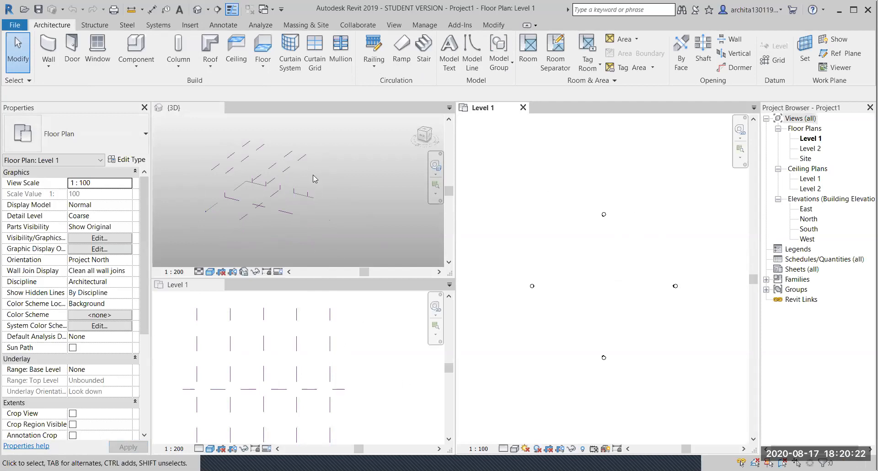
scroll(314, 179, up, 3)
scroll(293, 366, down, 2)
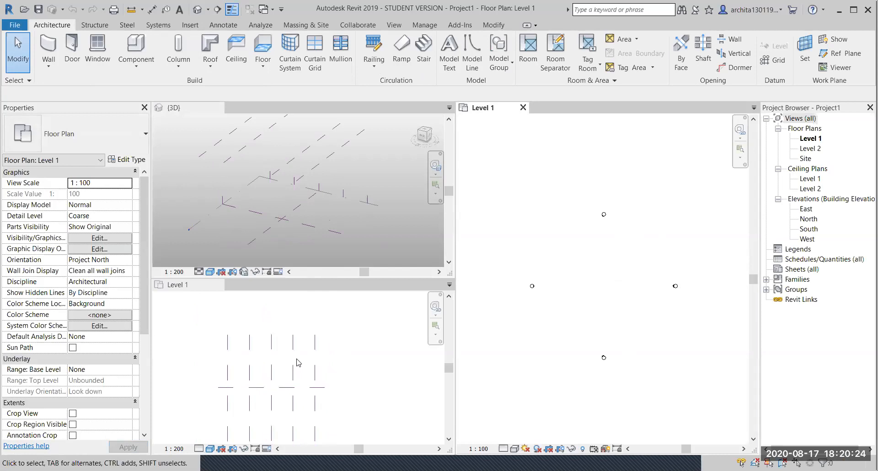
scroll(328, 204, down, 1)
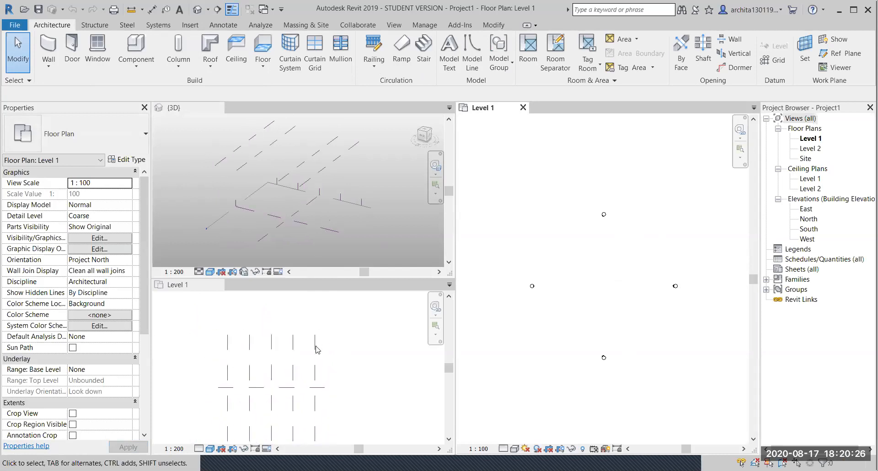
- Select the reference plane in the 3D view and view it from another angle
click(340, 160)
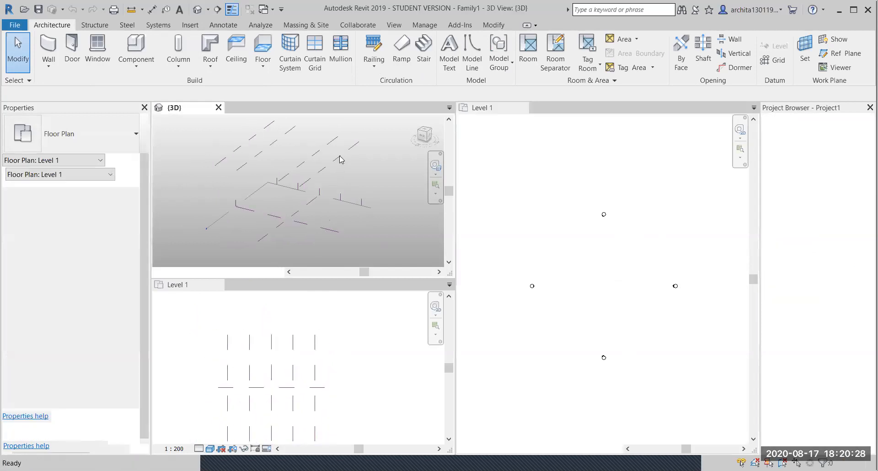
click(340, 159)
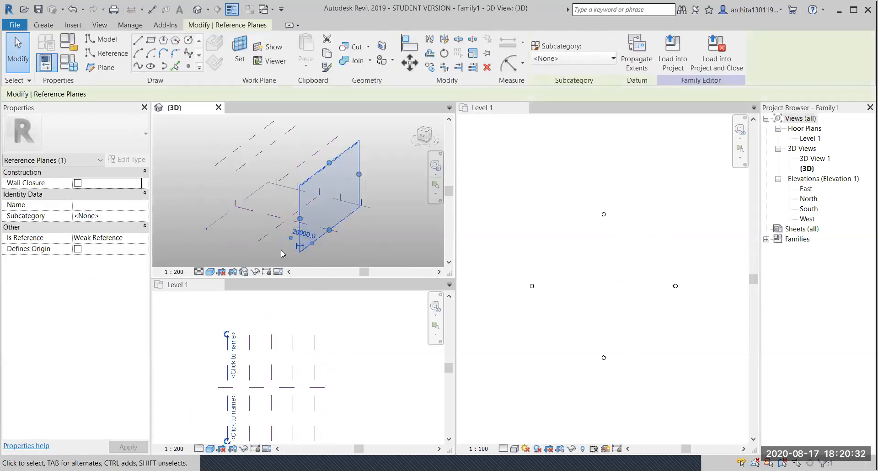
click(203, 389)
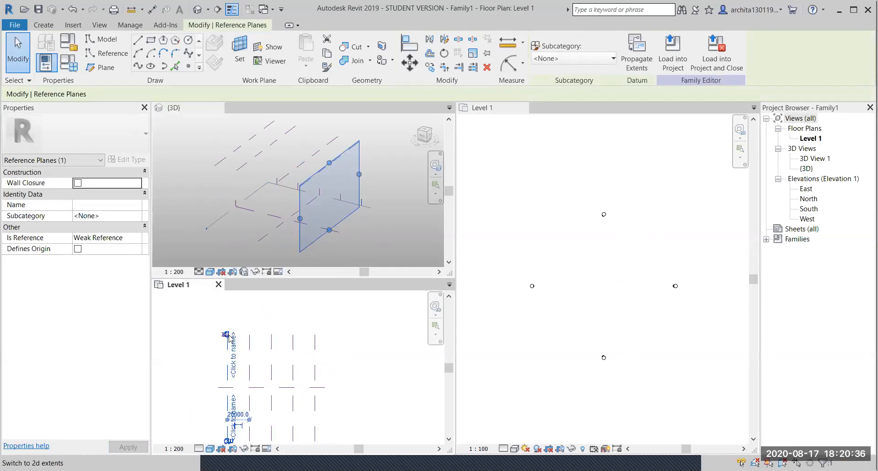
shift+middle_drag(306, 207, 383, 241)
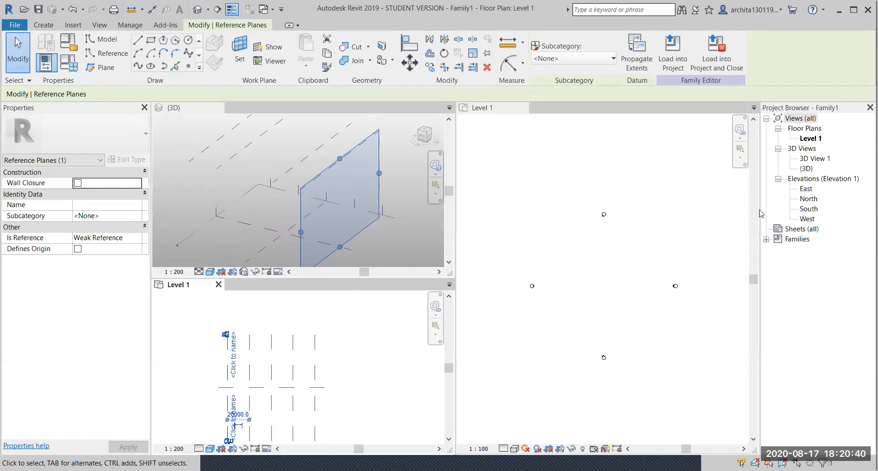
- Open the East elevation and show the current work plane, recentred in the view
double_click(807, 188)
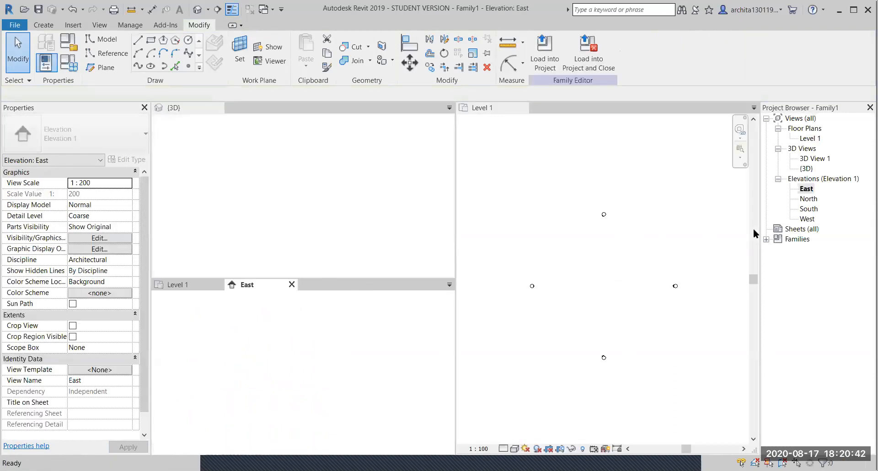
middle_drag(369, 343, 358, 348)
click(358, 348)
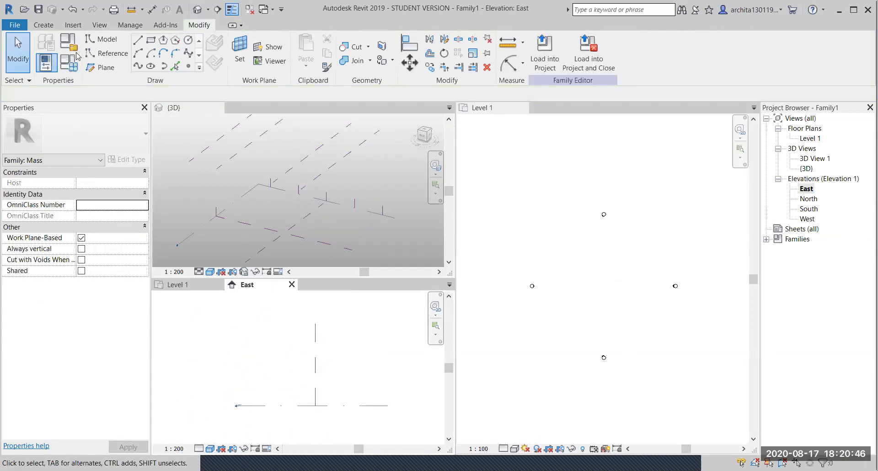
click(42, 25)
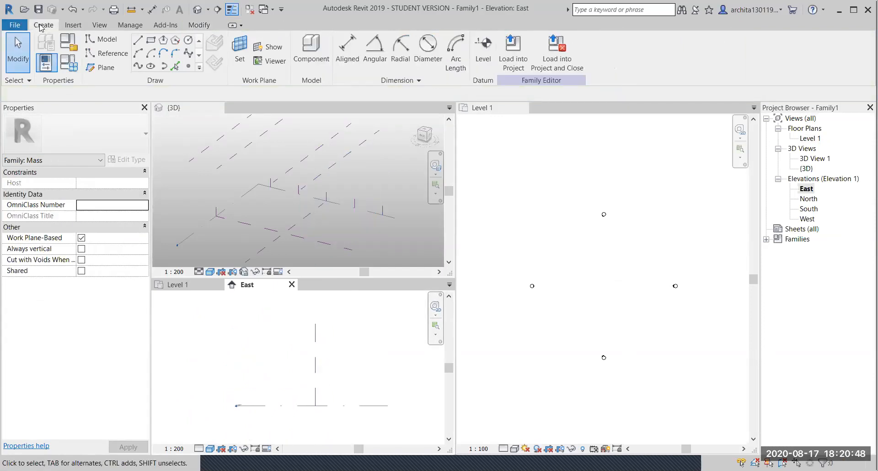
click(269, 46)
scroll(385, 382, up, 2)
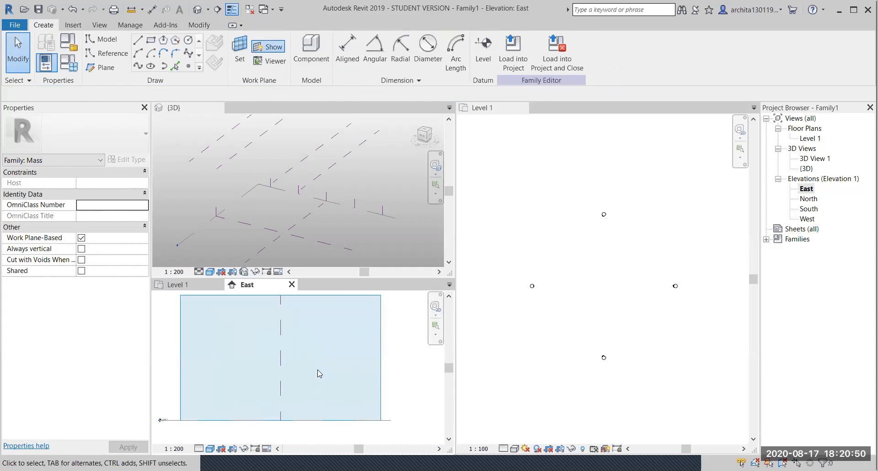
middle_drag(317, 370, 348, 381)
scroll(326, 381, down, 1)
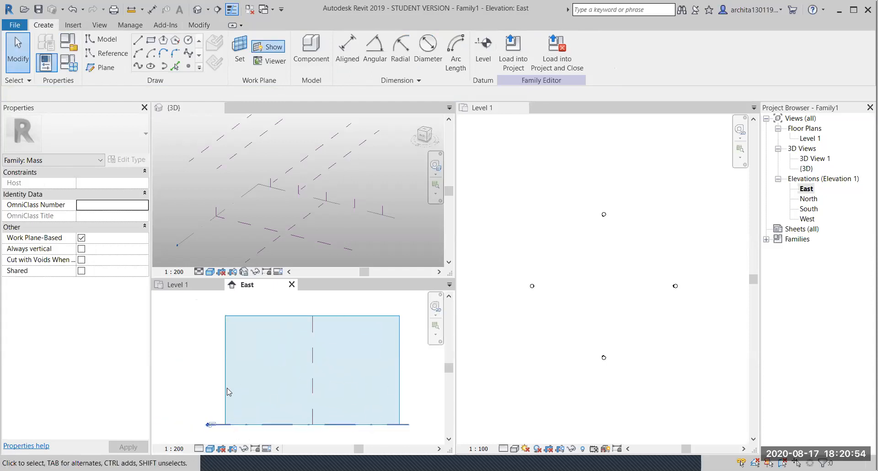
- In the 3D view, select the right-hand vertical reference plane
click(369, 159)
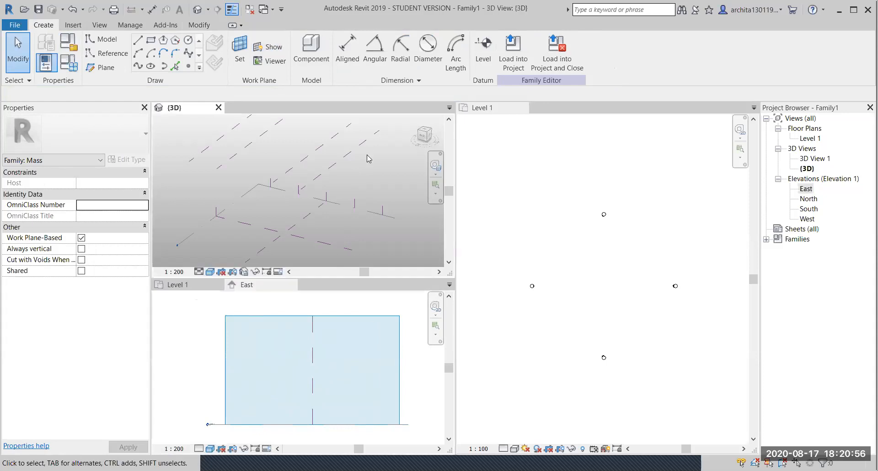
click(366, 164)
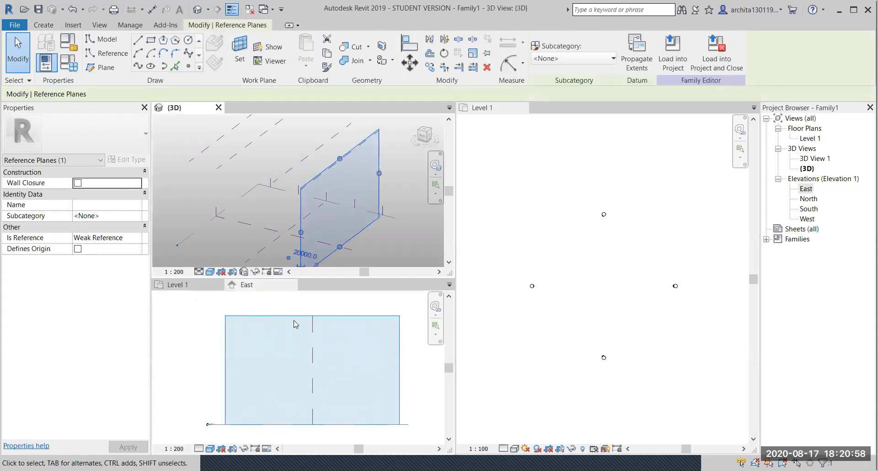
middle_drag(310, 161, 229, 141)
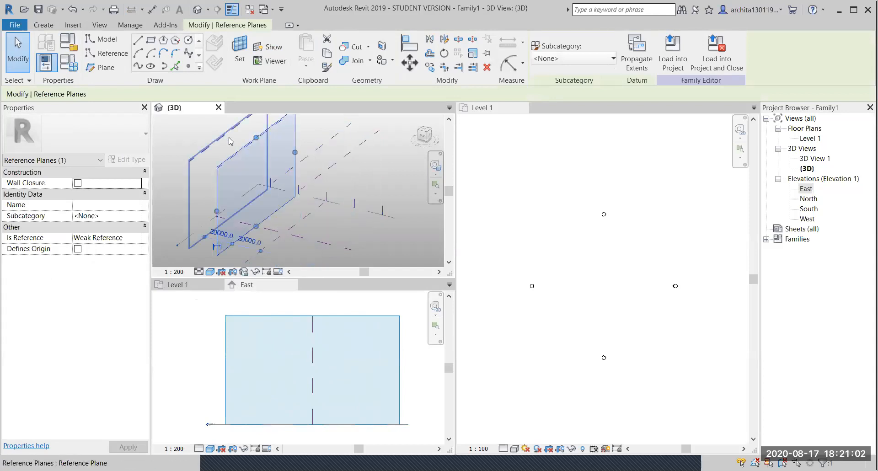
click(350, 153)
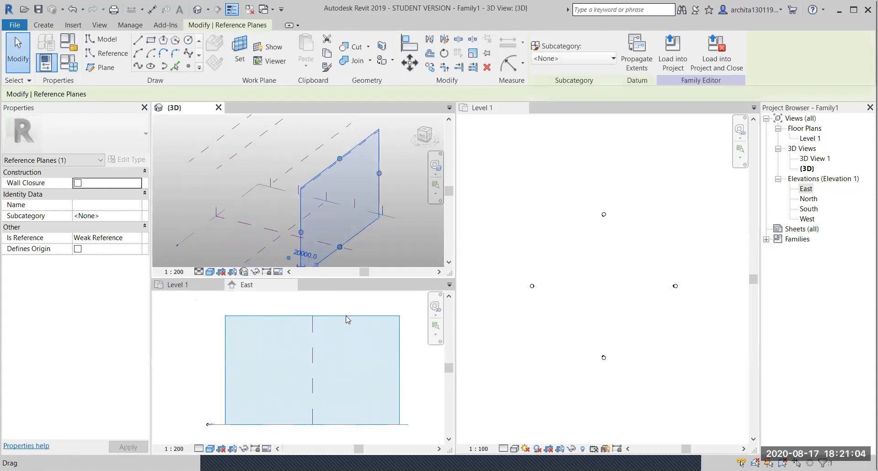
scroll(348, 319, down, 1)
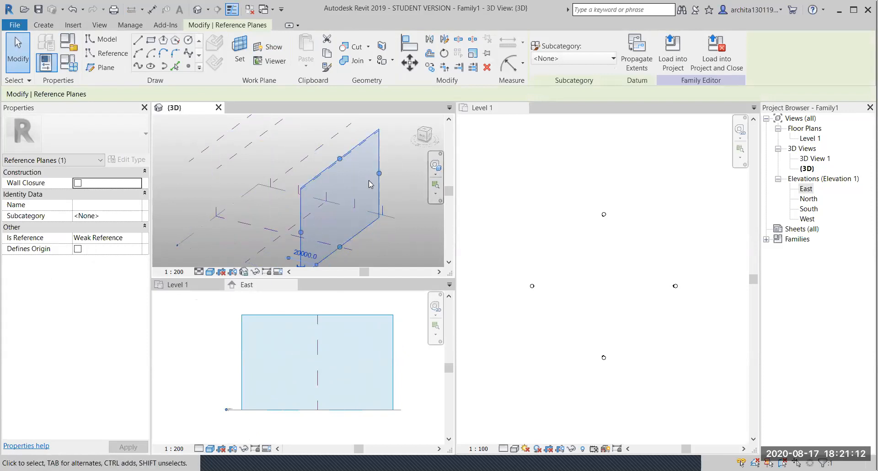
scroll(314, 395, up, 1)
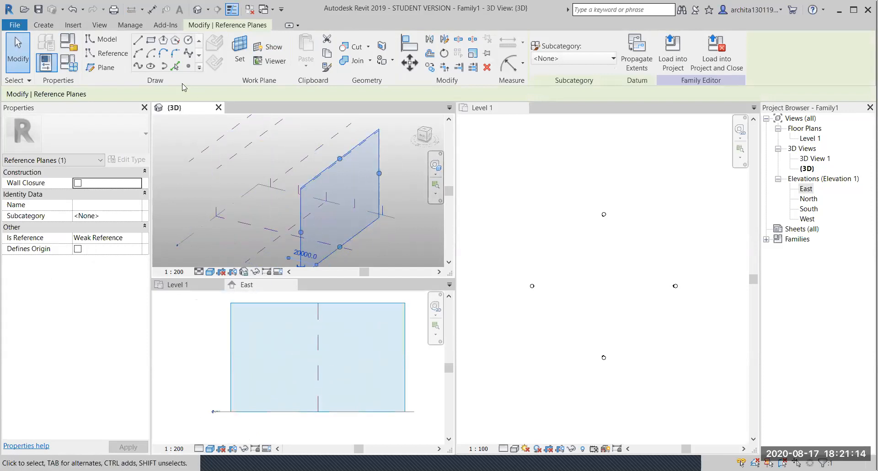
- Draw a trial model-line rectangle in the East elevation, then delete it
key(l)
key(i)
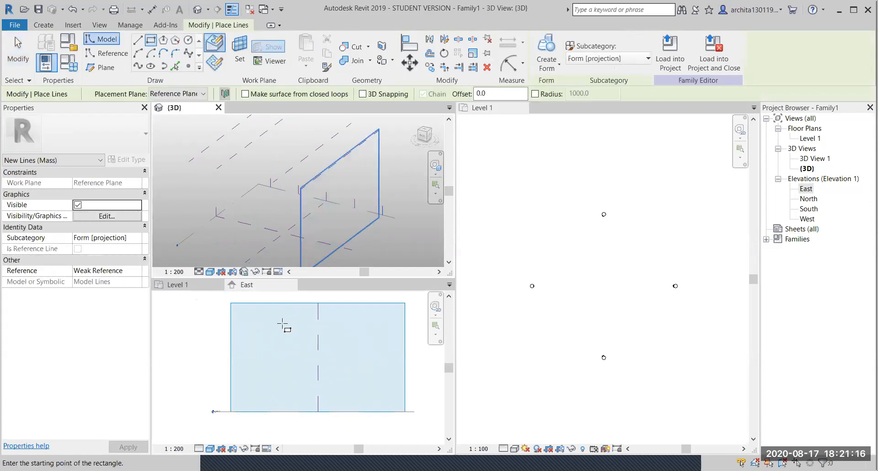
click(323, 393)
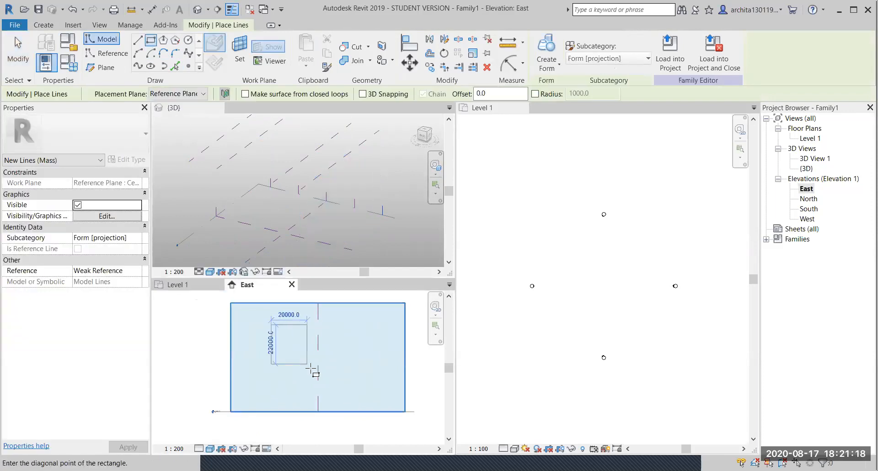
click(367, 399)
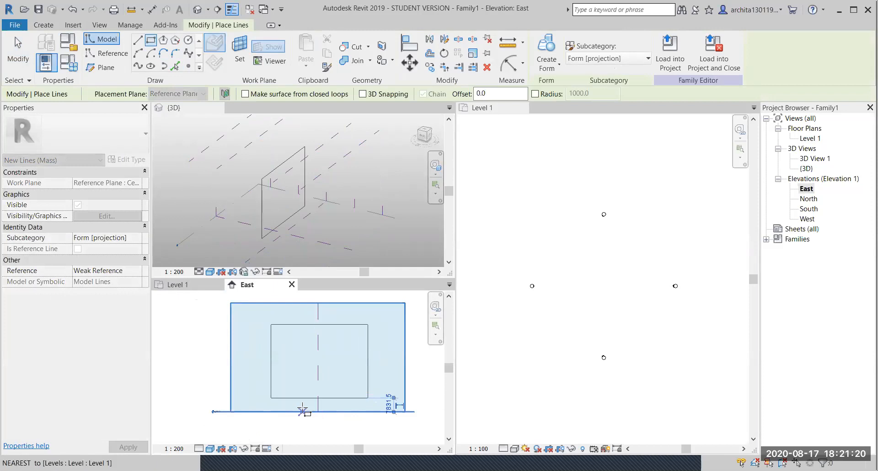
key(Escape)
key(Escape)
scroll(348, 337, down, 1)
scroll(311, 233, up, 1)
scroll(293, 193, down, 1)
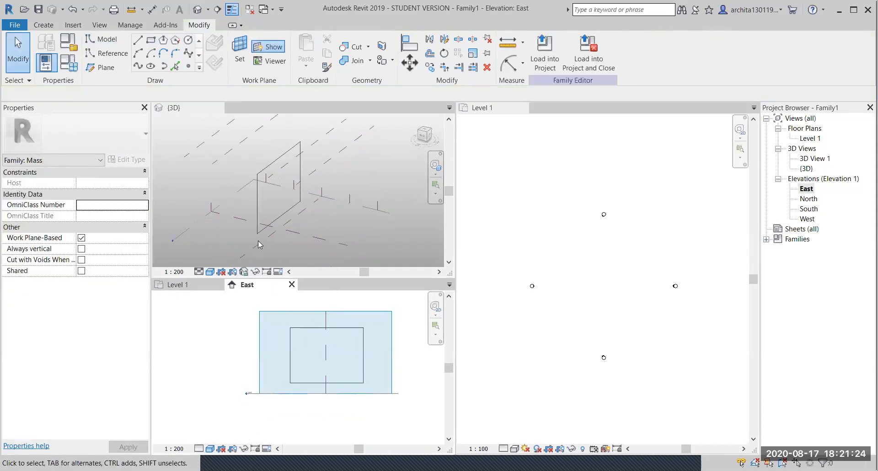
click(311, 328)
key(Delete)
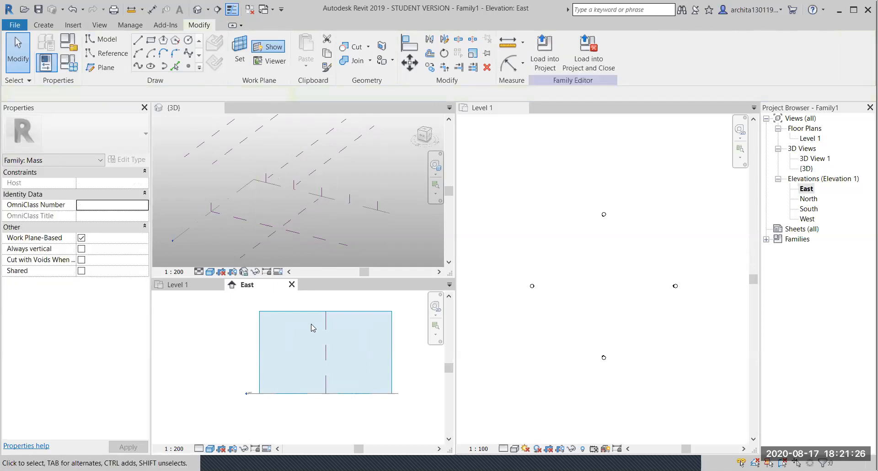
- Select the vertical reference plane in 3D and redraw the model-line rectangle on it
scroll(345, 165, down, 2)
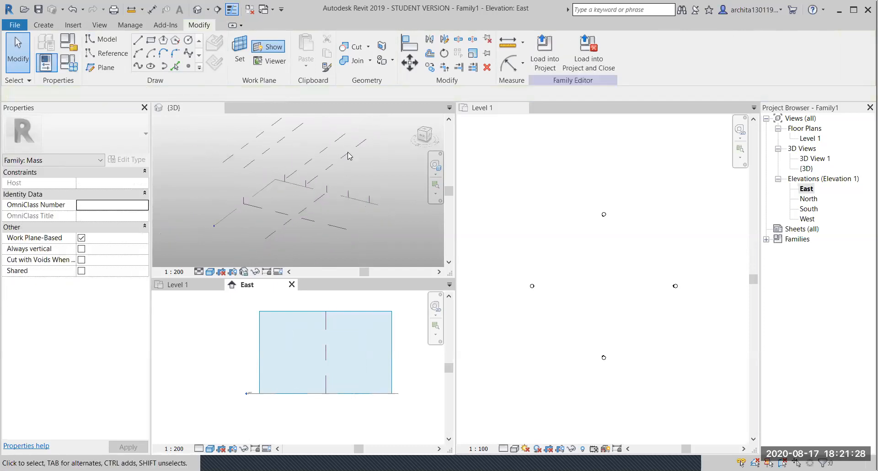
click(349, 157)
click(349, 157)
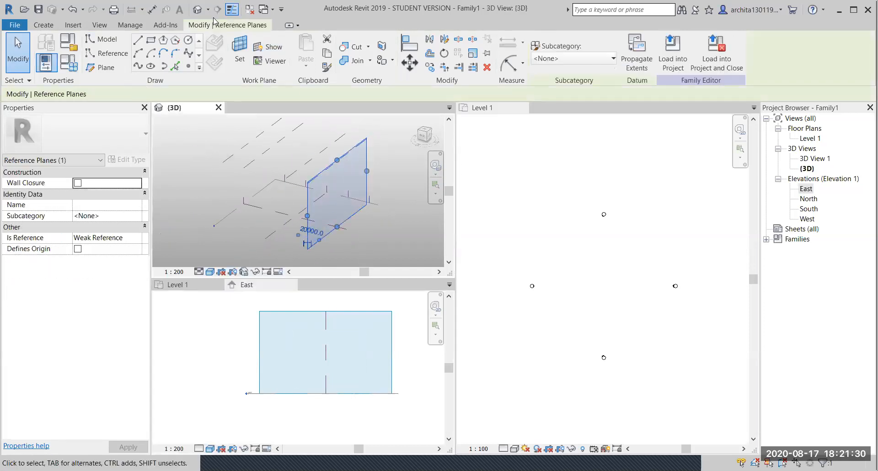
click(328, 176)
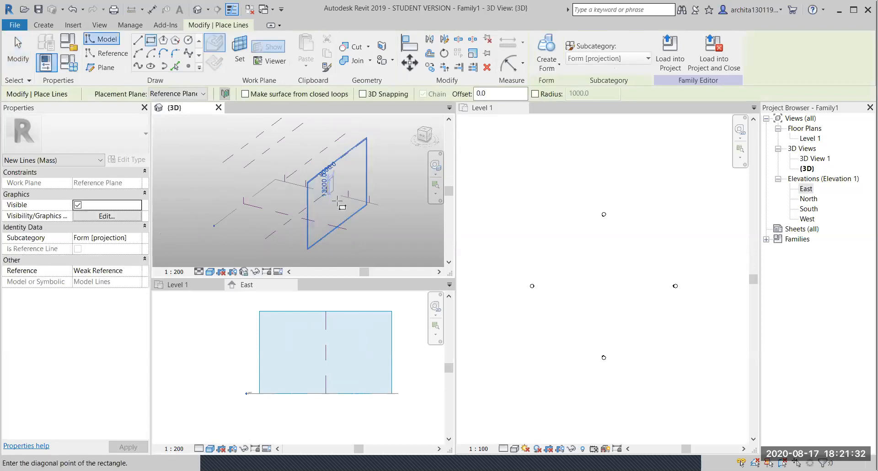
click(354, 208)
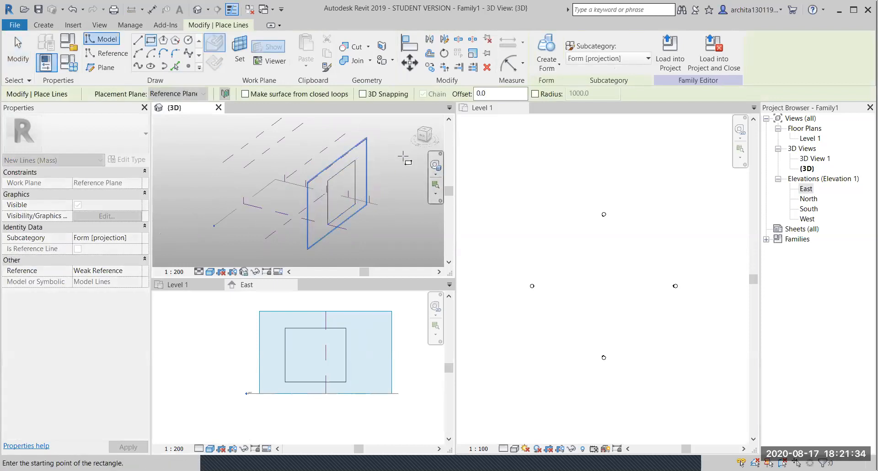
key(Escape)
key(Escape)
drag(428, 138, 430, 137)
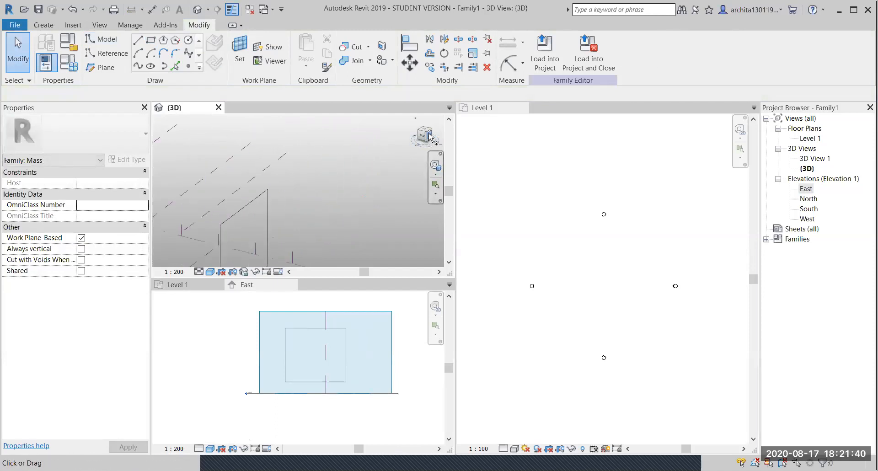
- Orbit the 3D view, select the reference plane and display it as the work plane
click(430, 137)
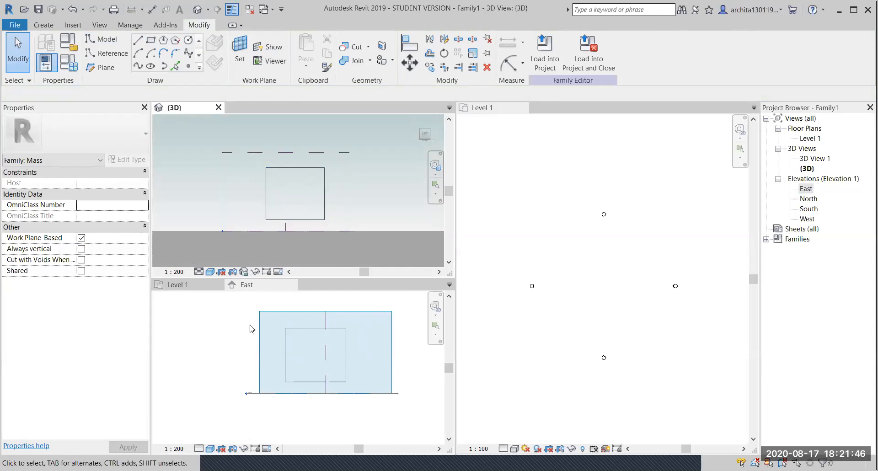
shift+middle_drag(277, 194, 305, 192)
click(328, 165)
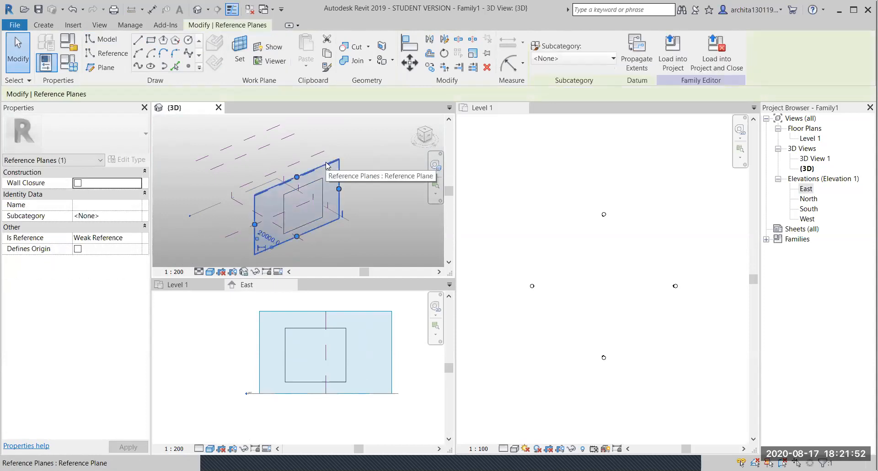
click(304, 163)
click(305, 164)
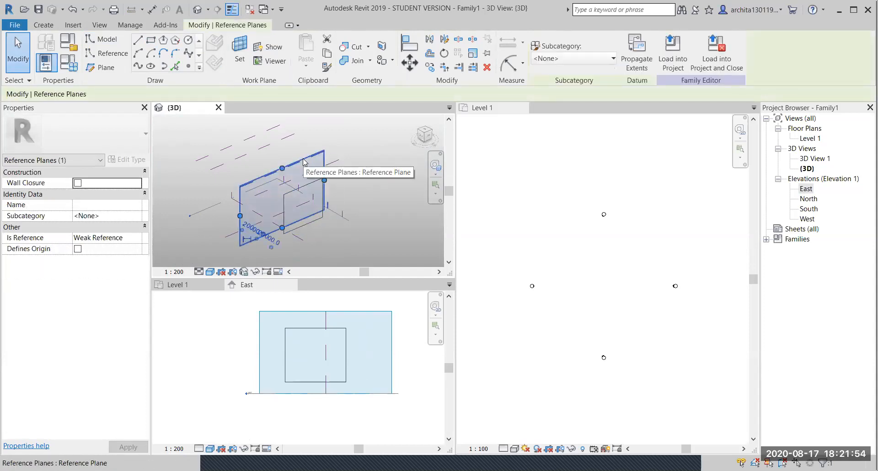
click(272, 48)
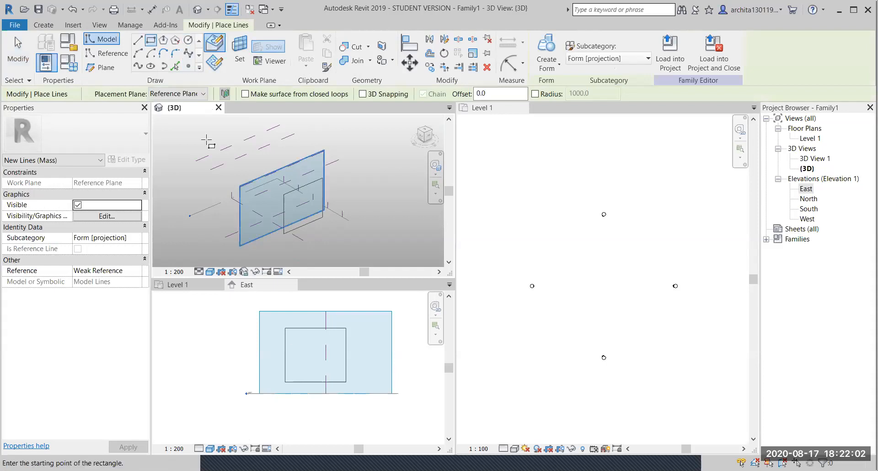
- Draw a smaller model-line rectangle in the East elevation
click(296, 332)
click(296, 337)
click(337, 373)
key(Escape)
key(Escape)
scroll(283, 207, up, 2)
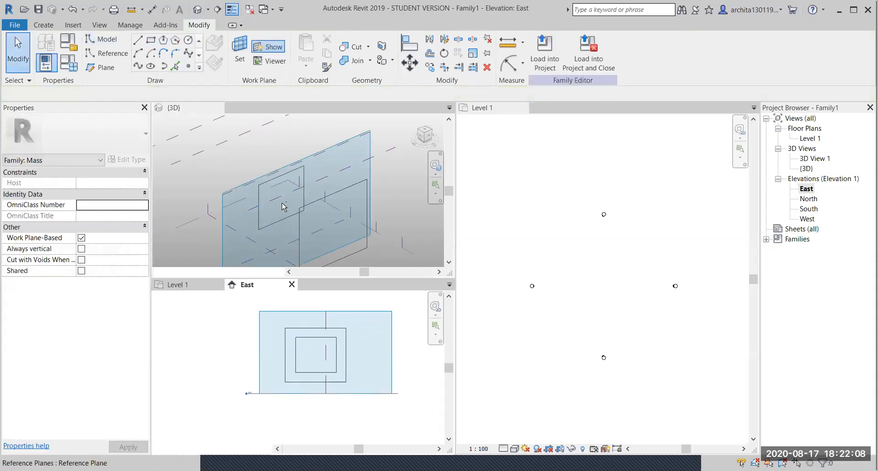
- Tab-select the whole inner rectangle chain in the 3D view and delete it
click(283, 207)
scroll(292, 192, down, 3)
middle_drag(283, 240, 275, 214)
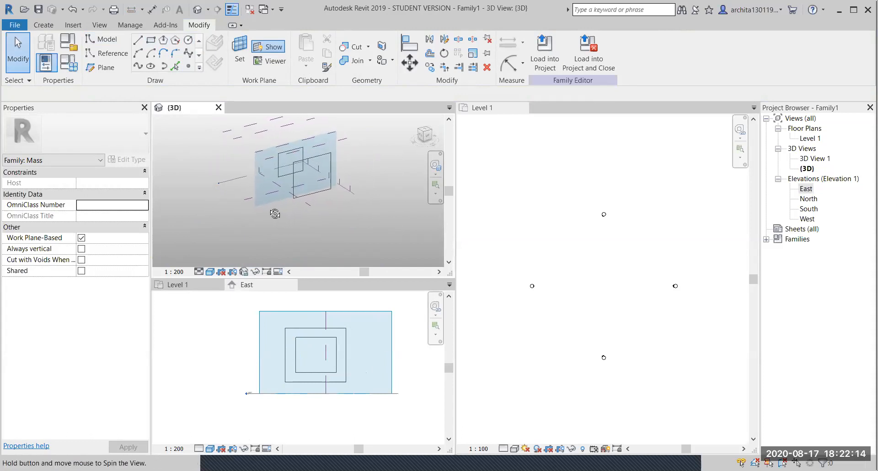
scroll(301, 166, up, 2)
scroll(235, 207, up, 3)
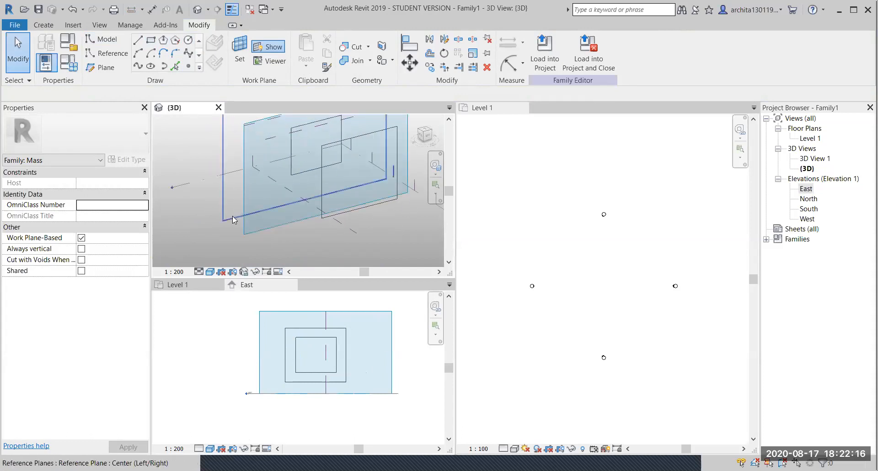
click(232, 216)
middle_drag(317, 158, 382, 306)
scroll(271, 199, up, 1)
key(Tab)
click(280, 174)
key(Delete)
- Close the East elevation view
scroll(279, 175, down, 2)
click(313, 157)
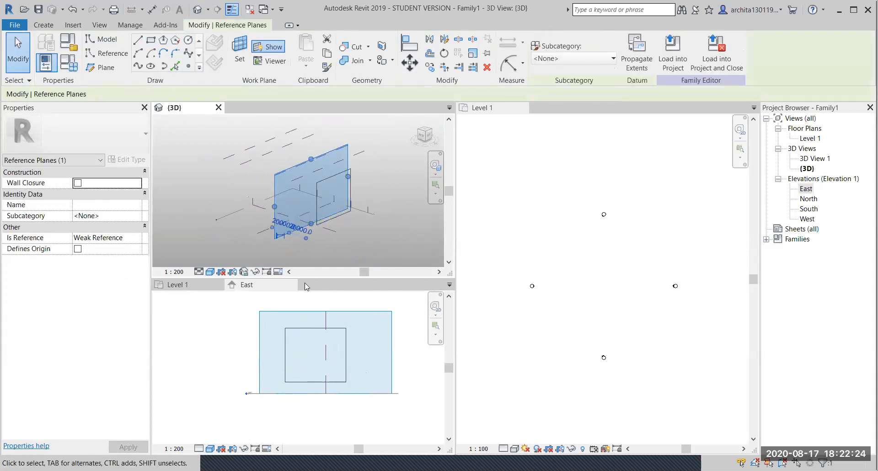
click(292, 285)
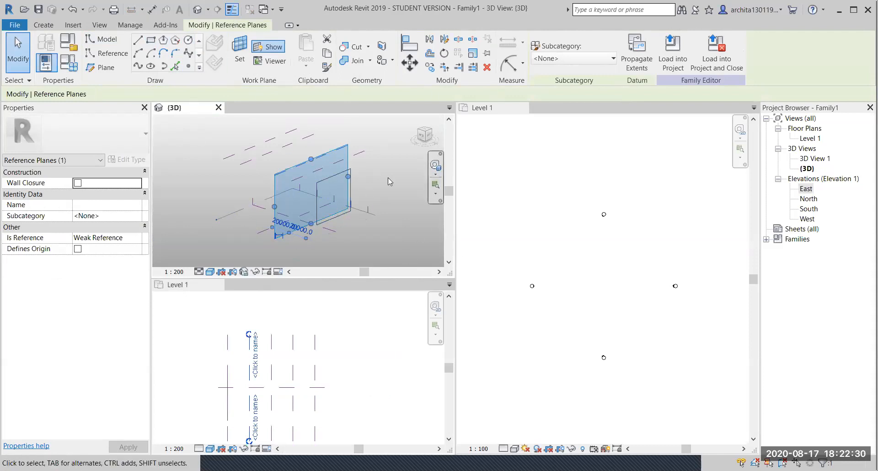
- Switch the open views from tiled to tabbed and clear the selection
click(100, 25)
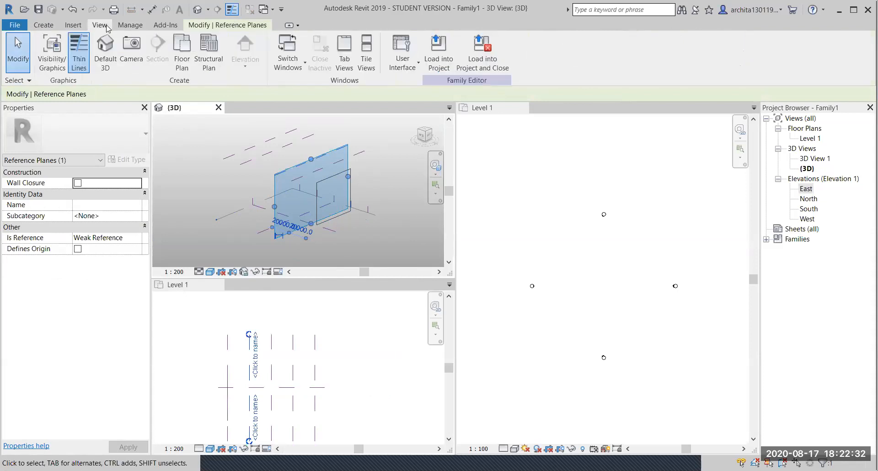
click(344, 62)
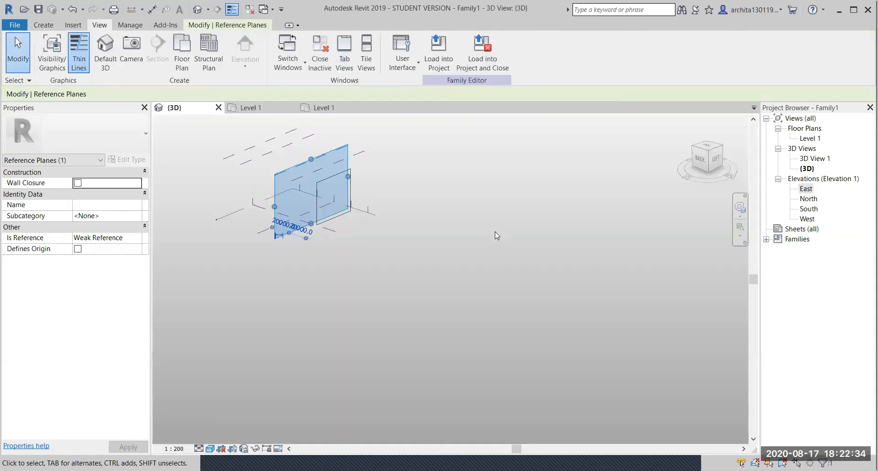
scroll(435, 261, down, 2)
click(434, 259)
scroll(343, 201, up, 5)
shift+middle_drag(392, 250, 445, 219)
- Sketch a small model-line rectangle on the rear reference plane, viewed from the left
click(435, 169)
click(429, 169)
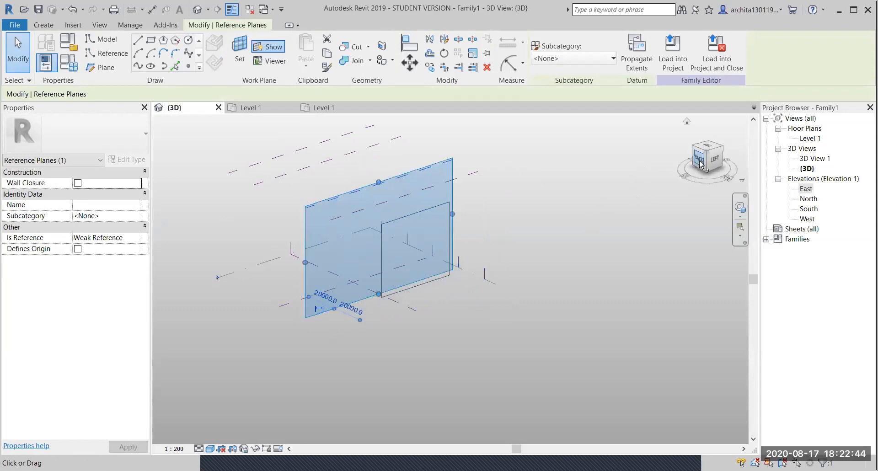
click(715, 161)
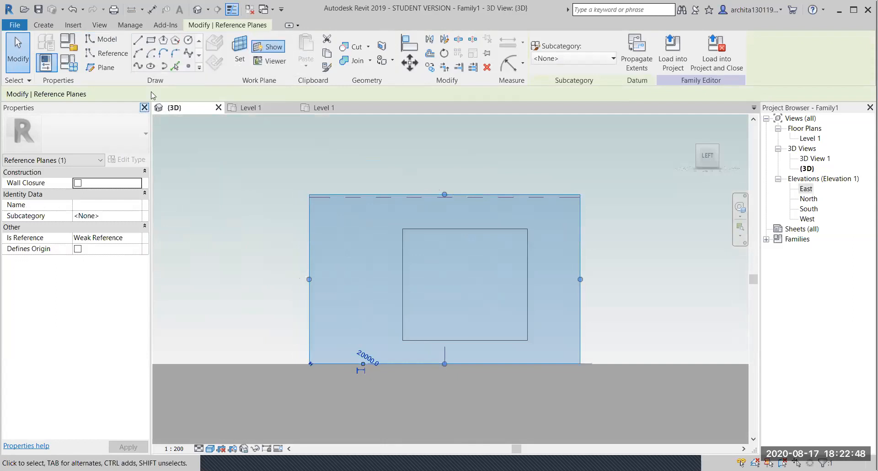
click(150, 40)
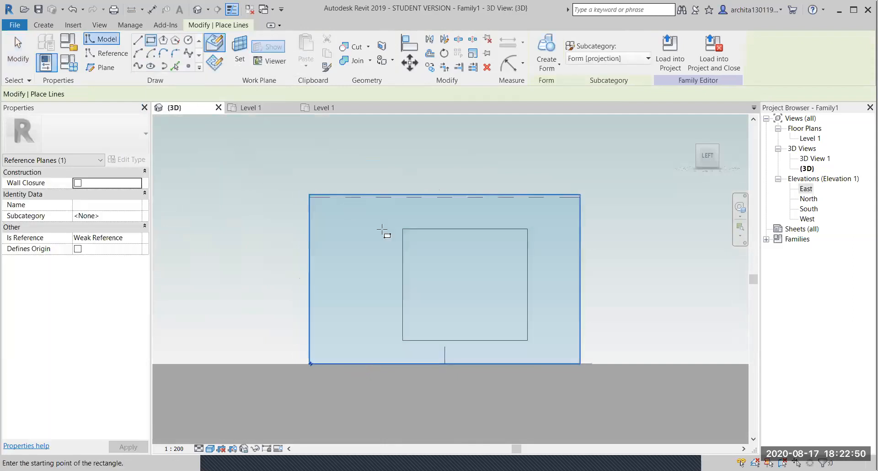
click(420, 251)
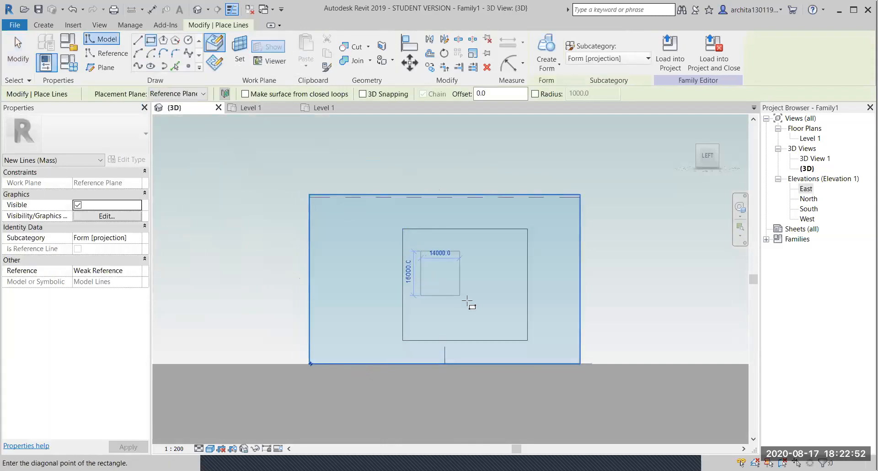
click(506, 316)
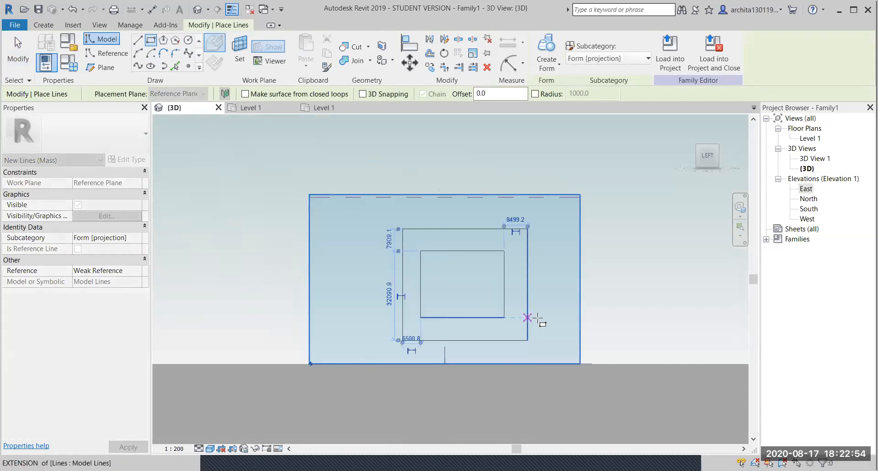
key(Escape)
key(Escape)
scroll(457, 274, down, 2)
- Sketch a 40000 by 36000 rectangle on the Center (Left/Right) reference plane
shift+middle_drag(456, 274, 570, 366)
shift+middle_drag(511, 279, 494, 361)
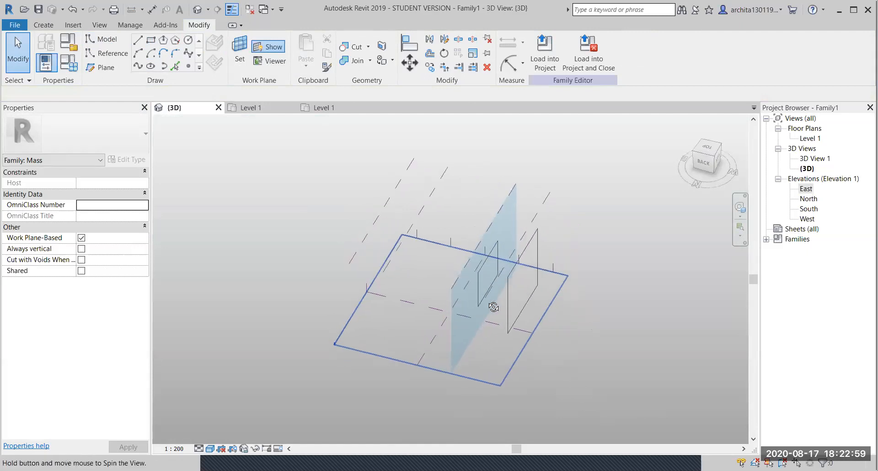
click(426, 350)
shift+middle_drag(451, 358, 376, 308)
click(711, 162)
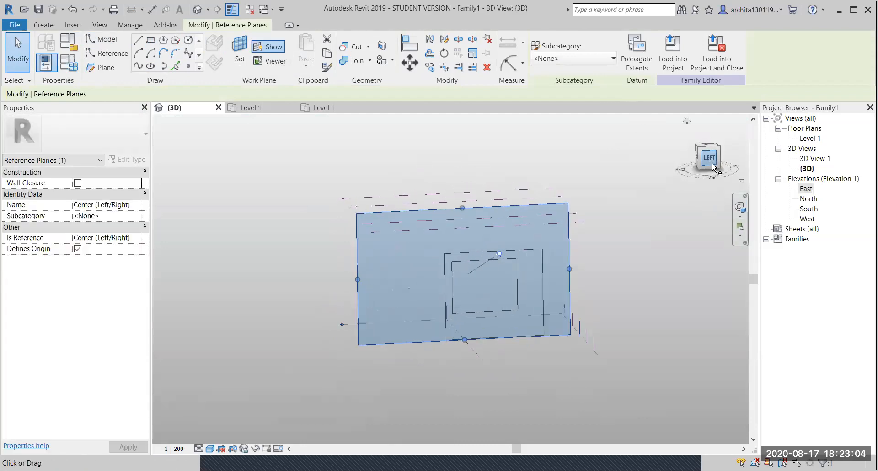
click(151, 41)
scroll(407, 255, up, 2)
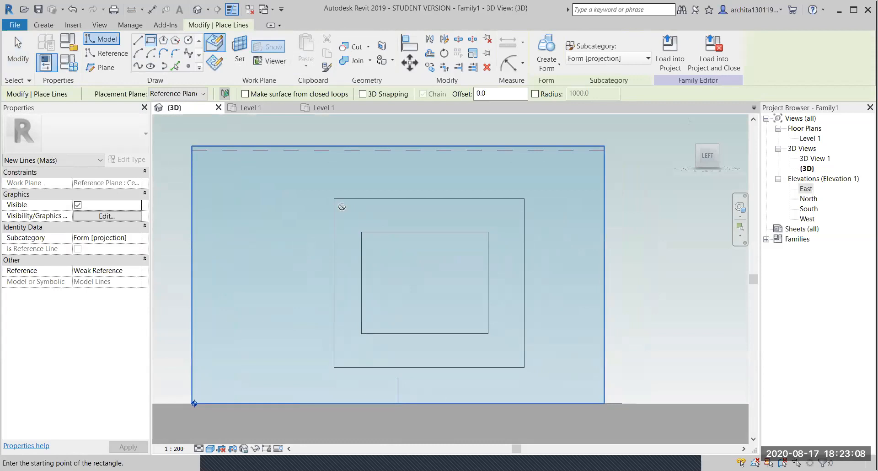
click(342, 207)
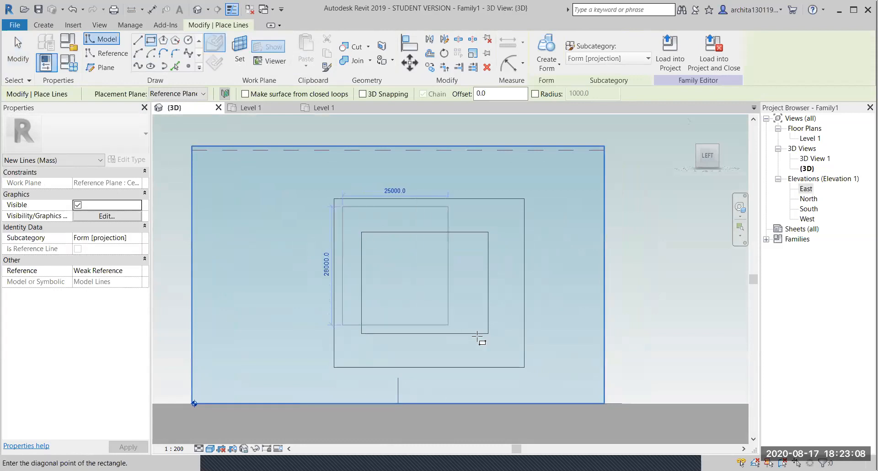
click(511, 355)
key(Escape)
key(Escape)
- Sketch a third, larger rectangle on the next reference plane
shift+middle_drag(408, 265, 526, 283)
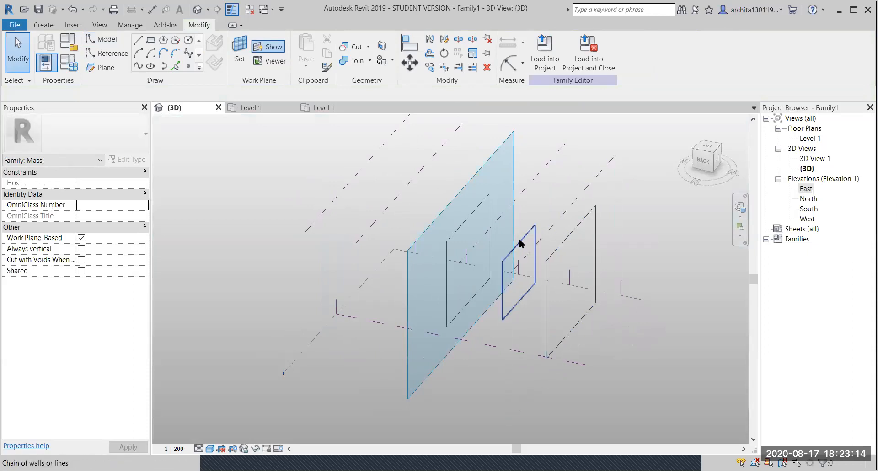
scroll(459, 230, down, 2)
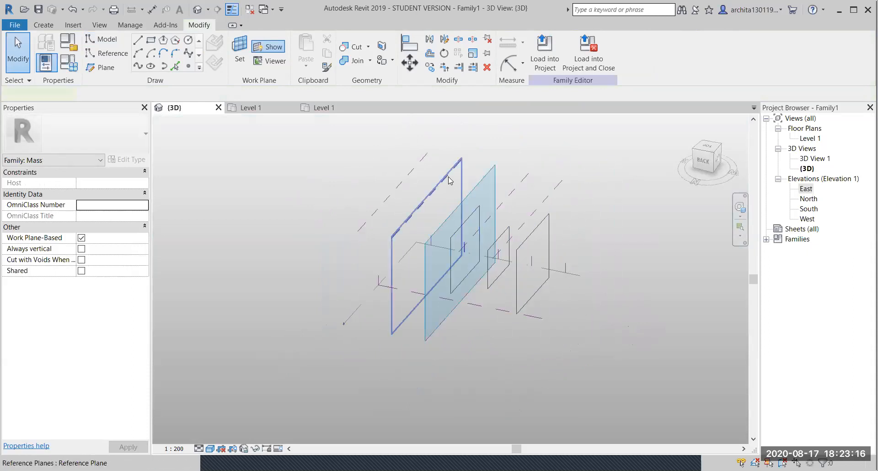
click(448, 177)
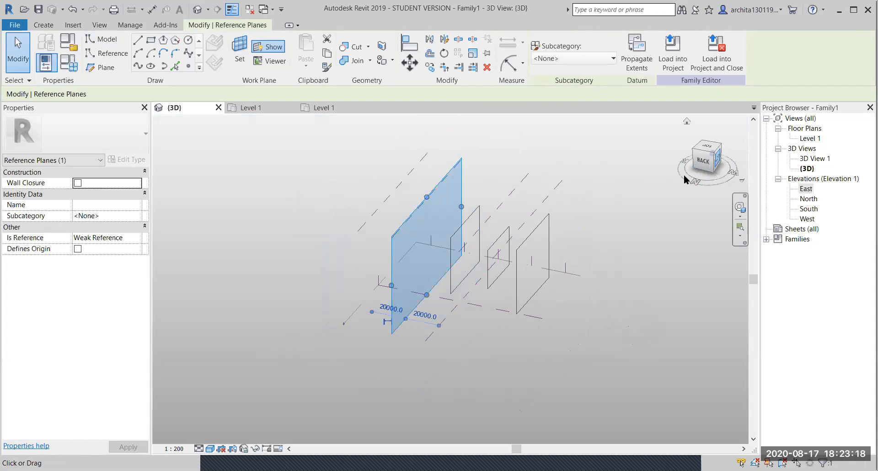
click(717, 158)
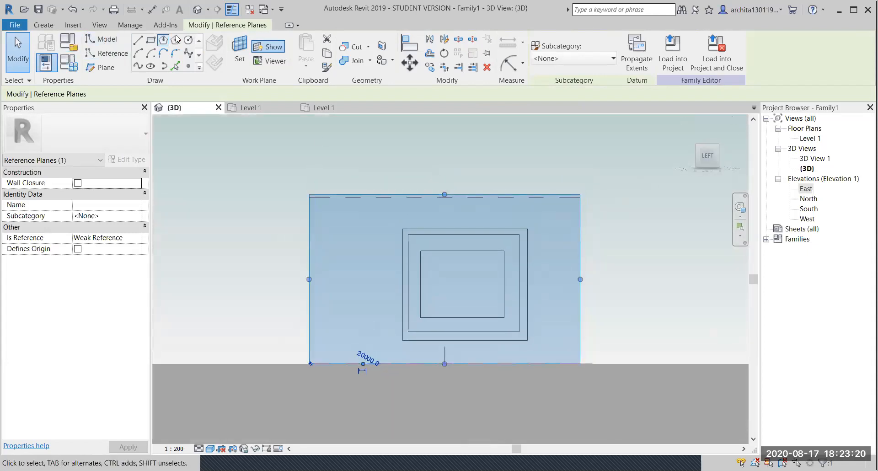
scroll(554, 265, up, 2)
key(l)
key(i)
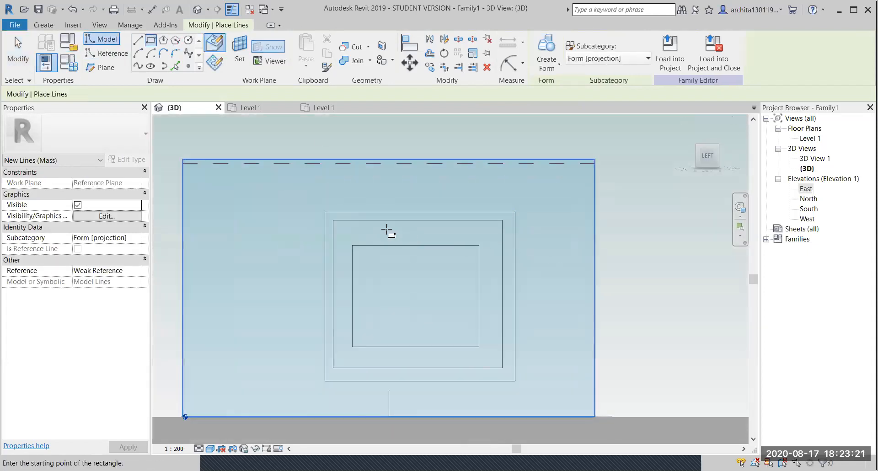
click(317, 198)
click(533, 394)
key(Escape)
key(Escape)
- Draw a circle of model lines on the outermost reference plane
shift+middle_drag(539, 263, 576, 337)
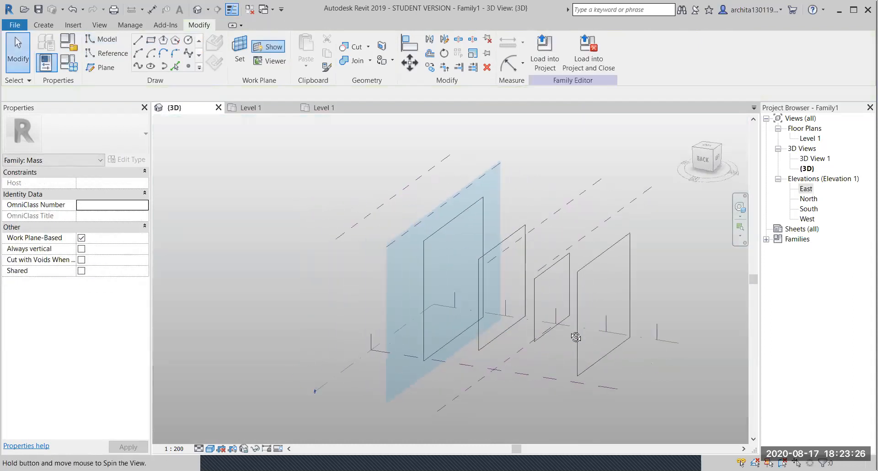
click(394, 195)
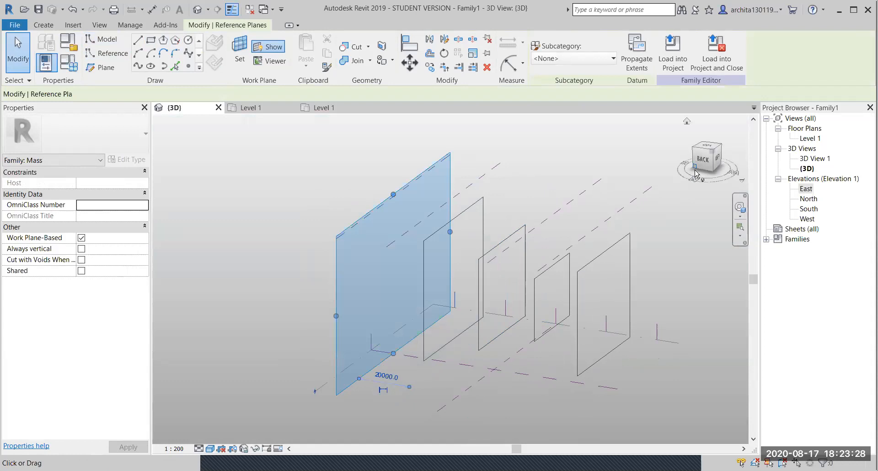
click(715, 160)
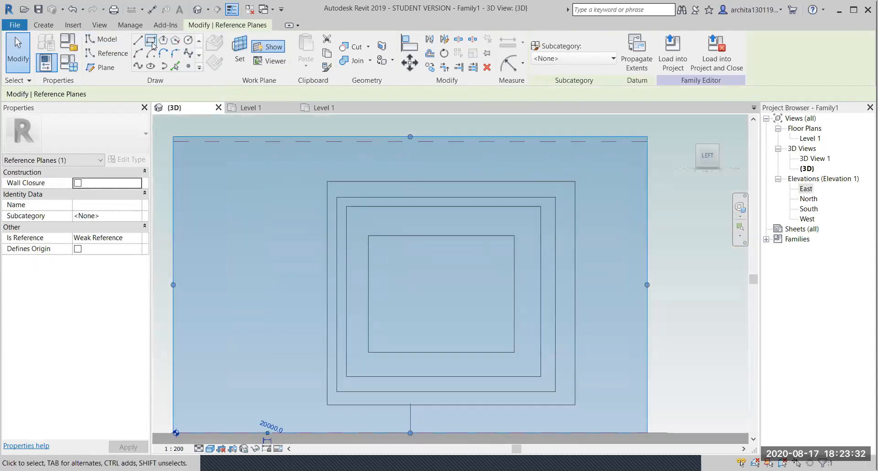
click(188, 39)
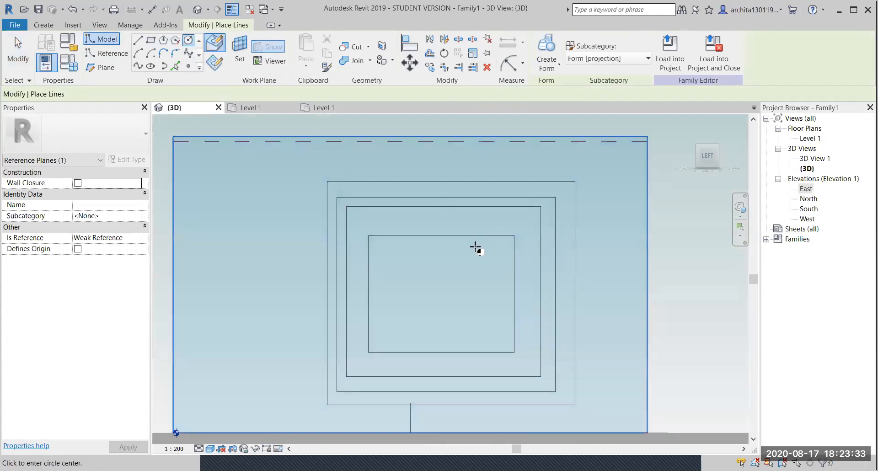
click(429, 298)
click(477, 286)
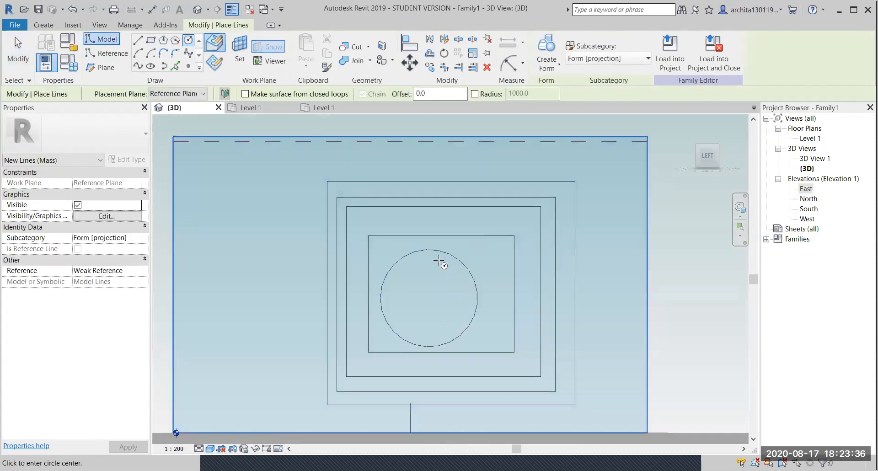
scroll(439, 261, down, 4)
key(Escape)
key(Escape)
shift+middle_drag(388, 260, 538, 389)
- Select the rectangle profiles and the circle, then loft them into a Solid Form
click(584, 248)
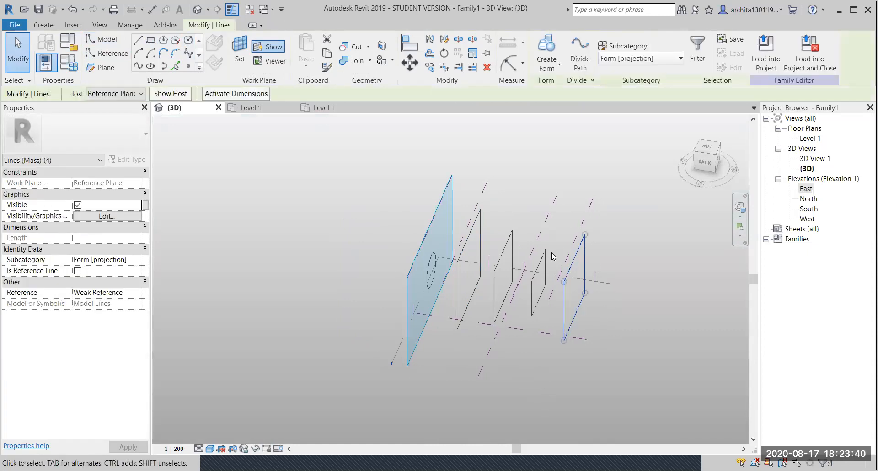
ctrl+click(537, 265)
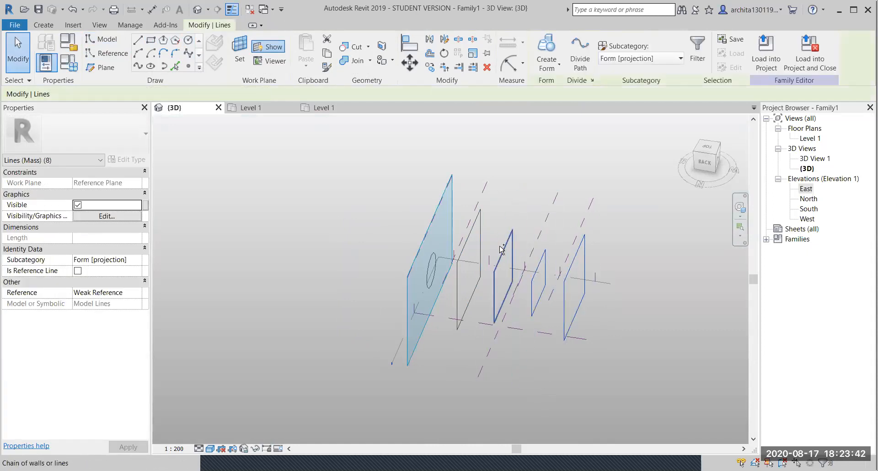
ctrl+click(480, 265)
ctrl+click(428, 268)
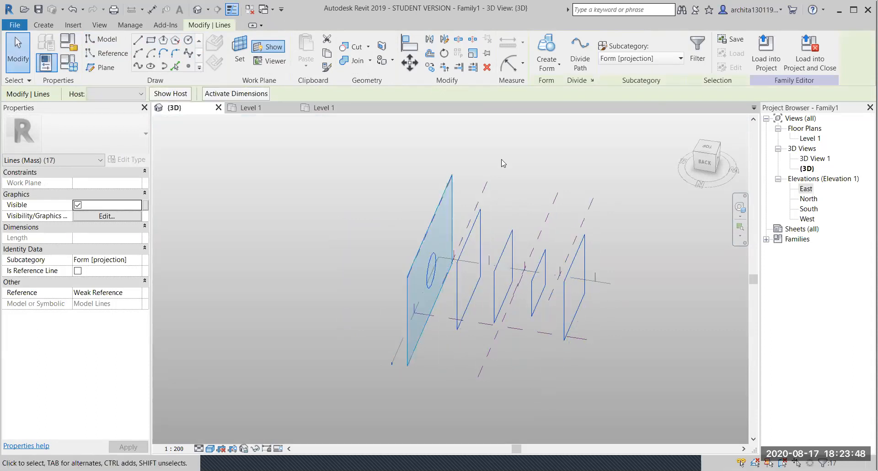
click(545, 51)
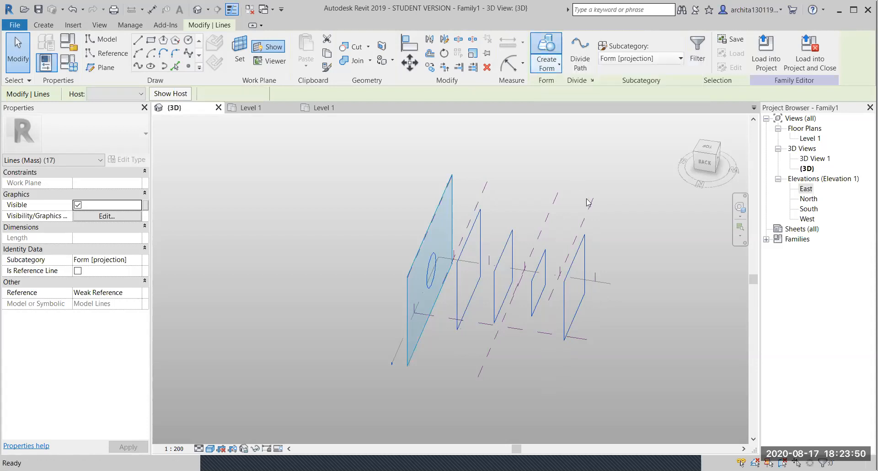
shift+middle_drag(637, 325, 149, 259)
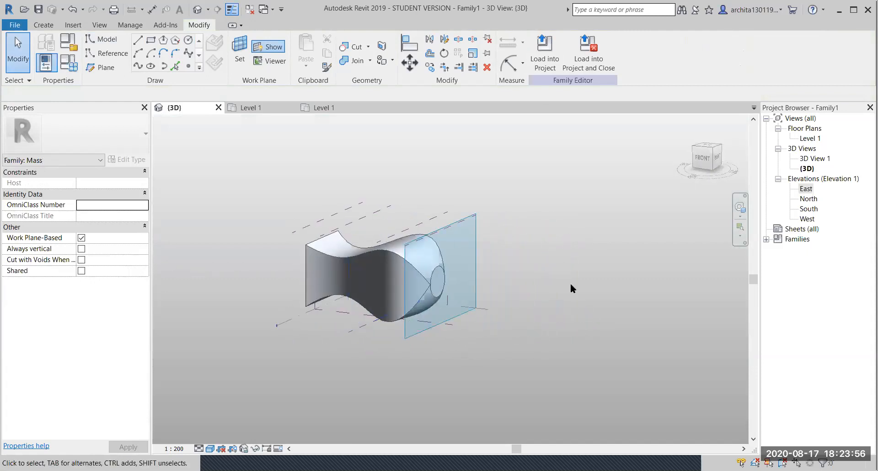
shift+middle_drag(327, 309, 641, 297)
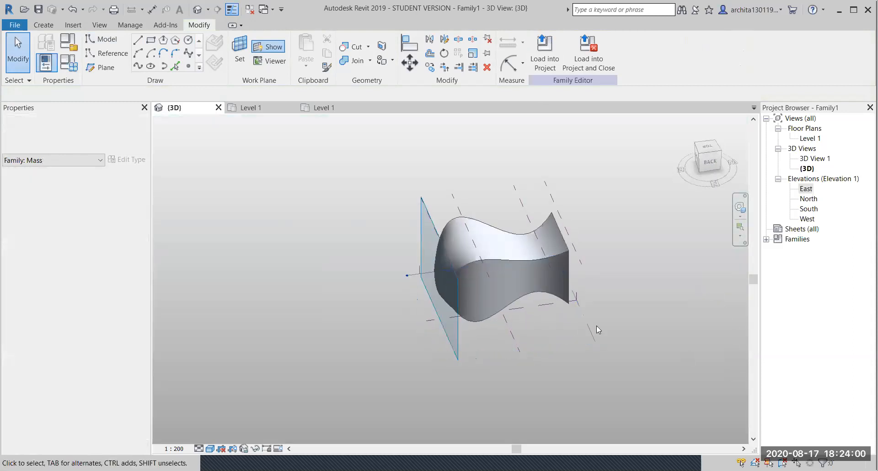
scroll(516, 251, up, 2)
scroll(433, 295, up, 4)
shift+middle_drag(433, 296, 459, 269)
scroll(484, 304, down, 3)
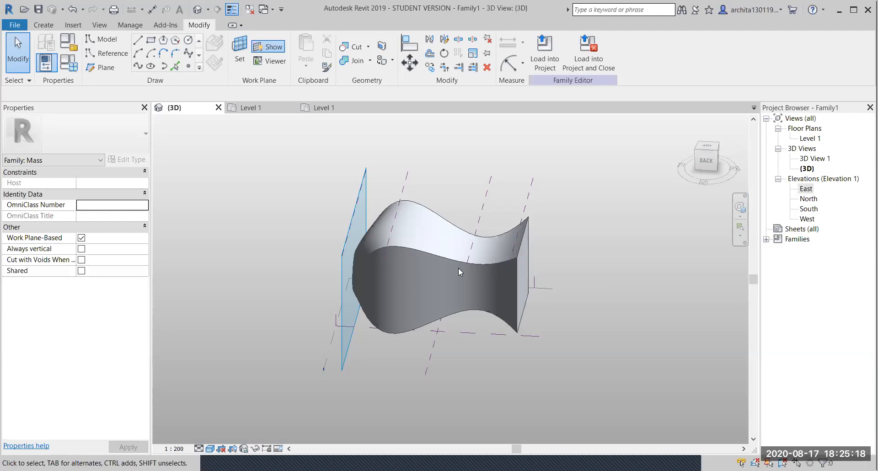
shift+middle_drag(458, 268, 481, 289)
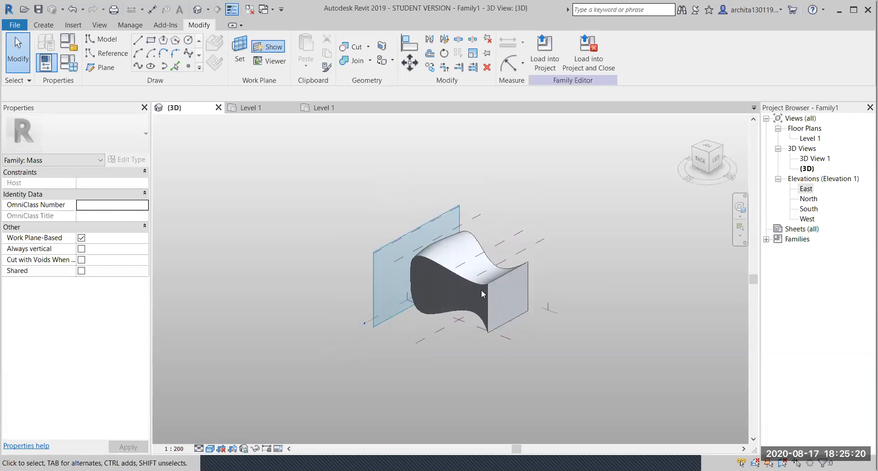
drag(513, 255, 514, 241)
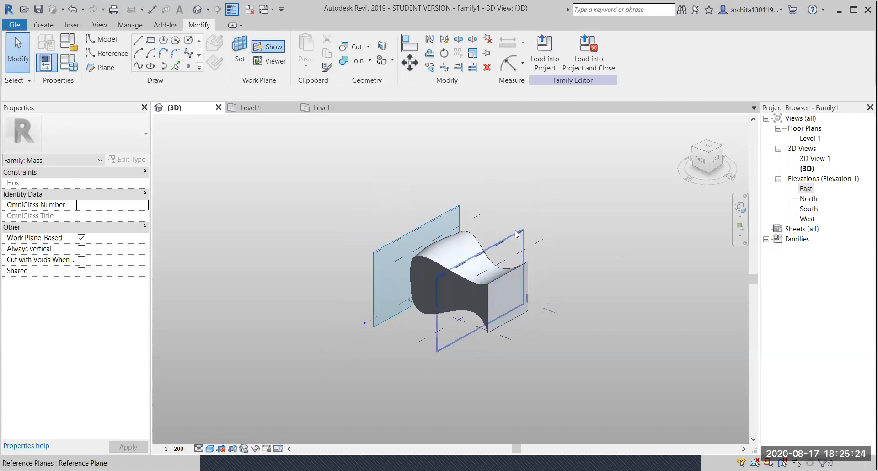
- Select the end reference plane, view the mass from the left, then orbit it in 3D
click(516, 234)
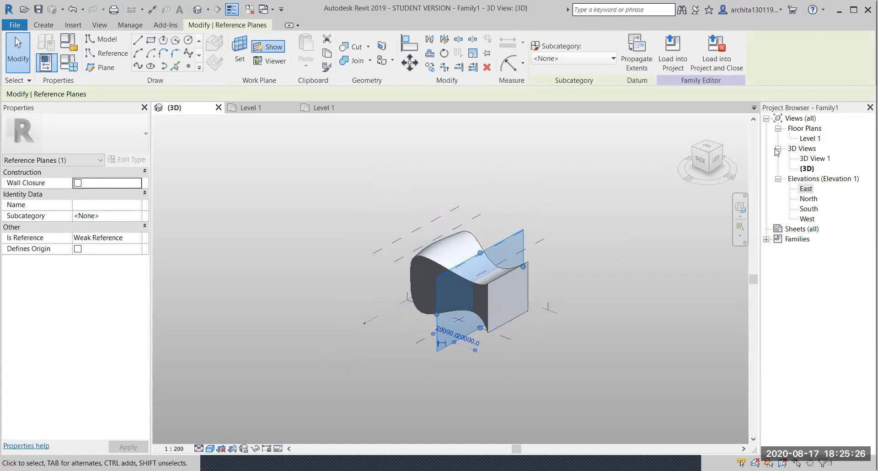
click(717, 158)
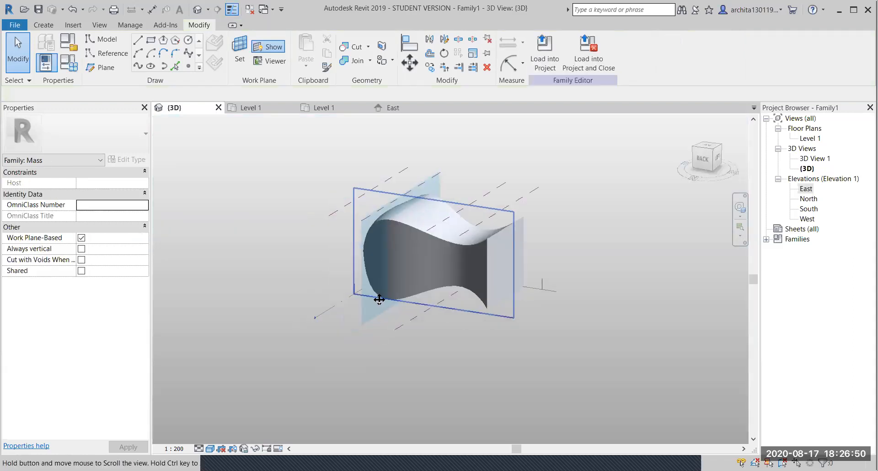
shift+middle_drag(366, 297, 457, 293)
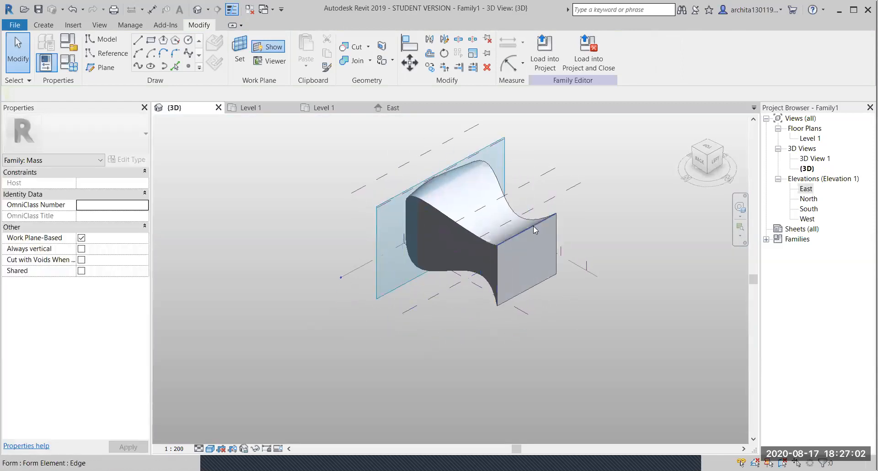
- Tab-select the curved box form and delete it
key(Tab)
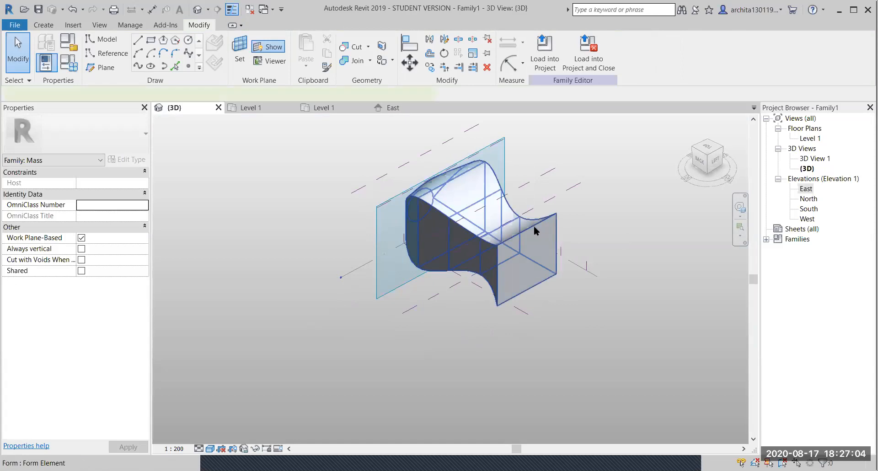
click(534, 226)
key(Delete)
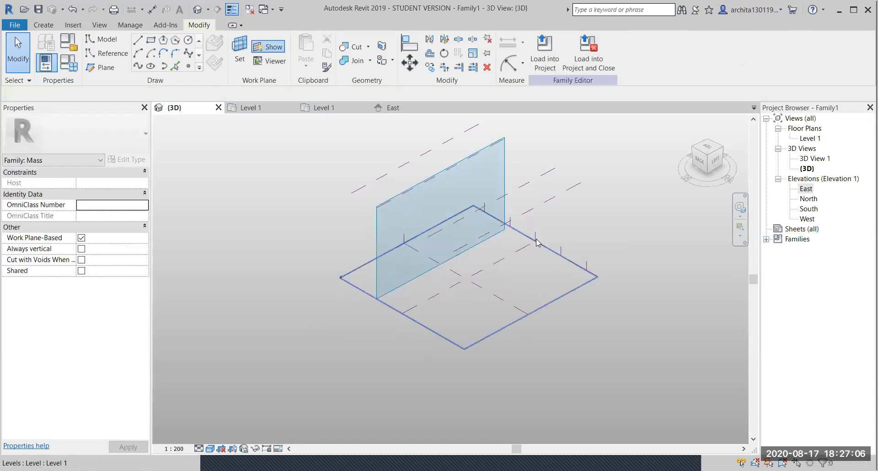
- Draw a four-point S-shaped spline on the first vertical reference plane
click(556, 205)
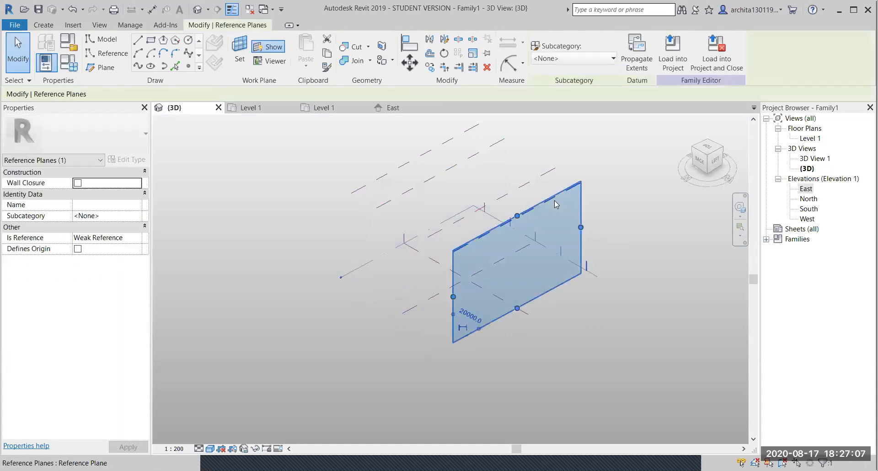
click(702, 178)
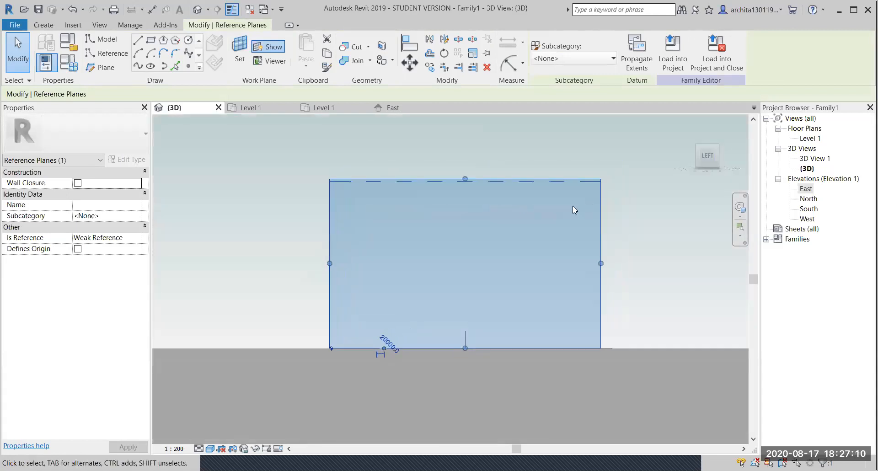
click(188, 53)
click(354, 286)
click(444, 254)
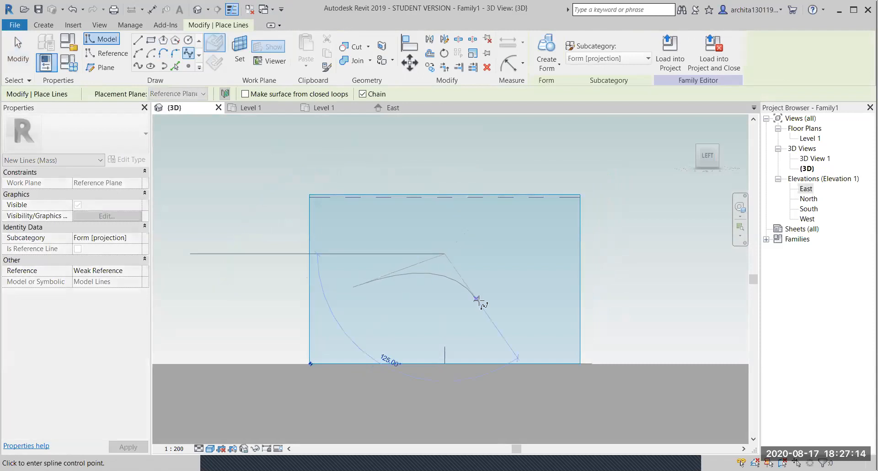
click(479, 304)
click(522, 281)
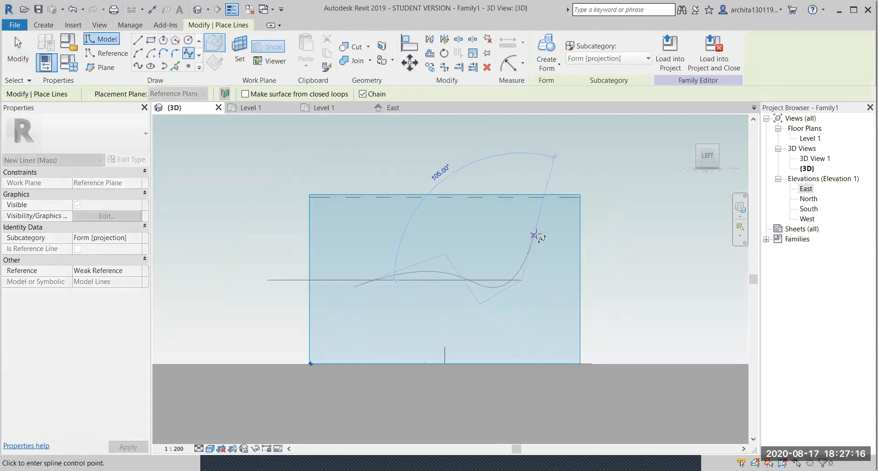
key(Escape)
key(Escape)
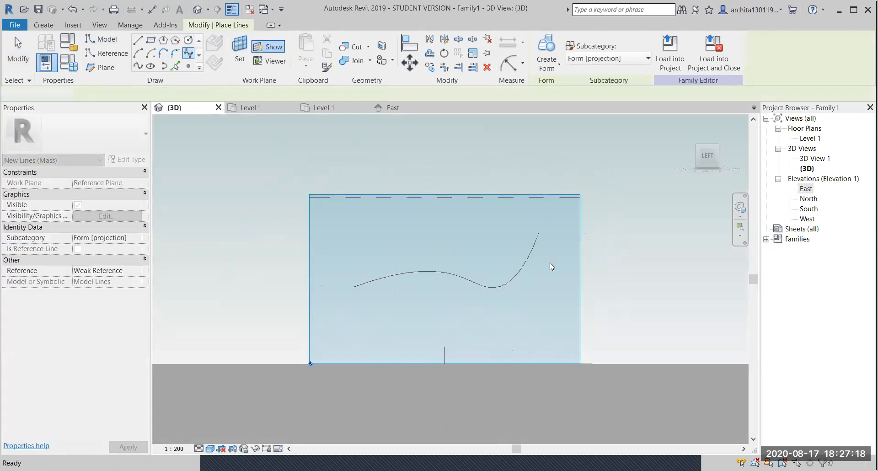
scroll(552, 267, down, 1)
shift+middle_drag(474, 285, 626, 359)
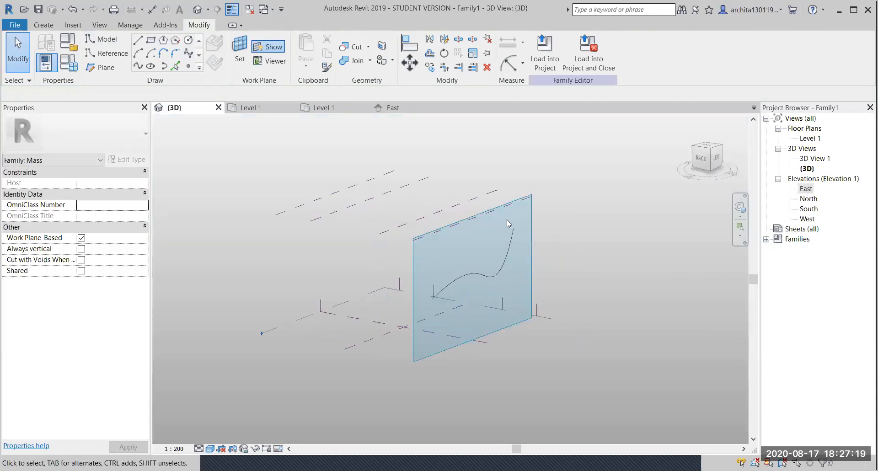
- Draw a five-point wavy spline on the second parallel reference plane
click(489, 194)
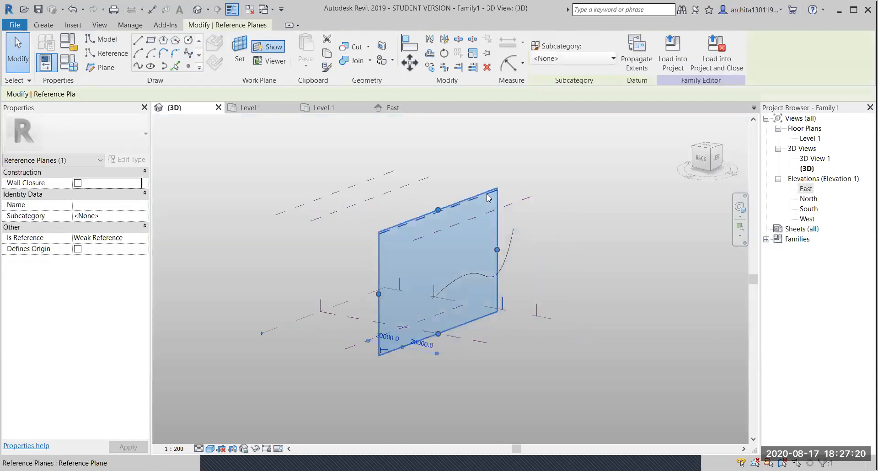
click(717, 158)
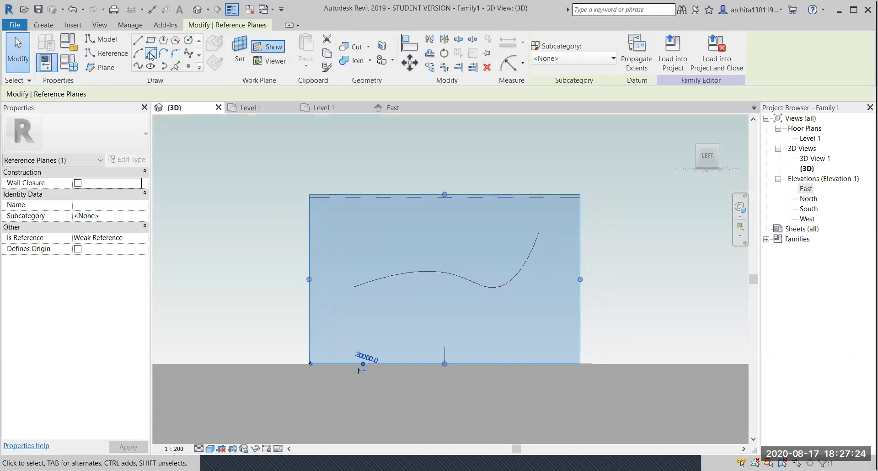
click(188, 54)
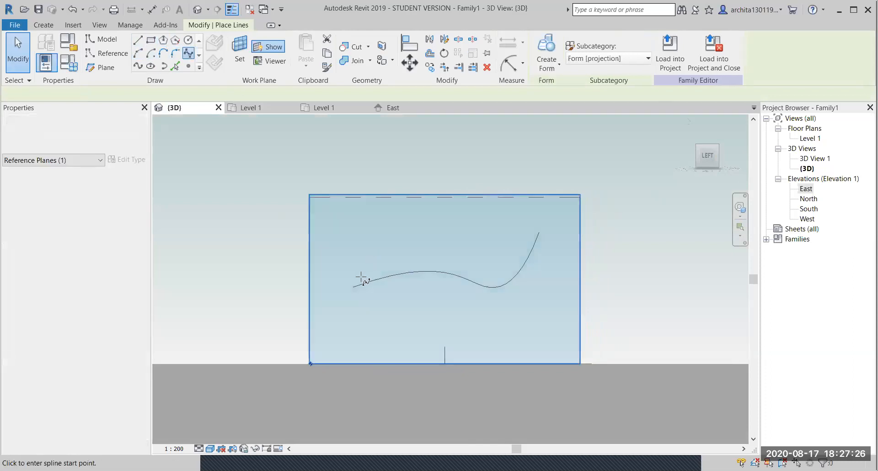
click(353, 281)
click(426, 261)
click(484, 302)
click(530, 294)
click(548, 236)
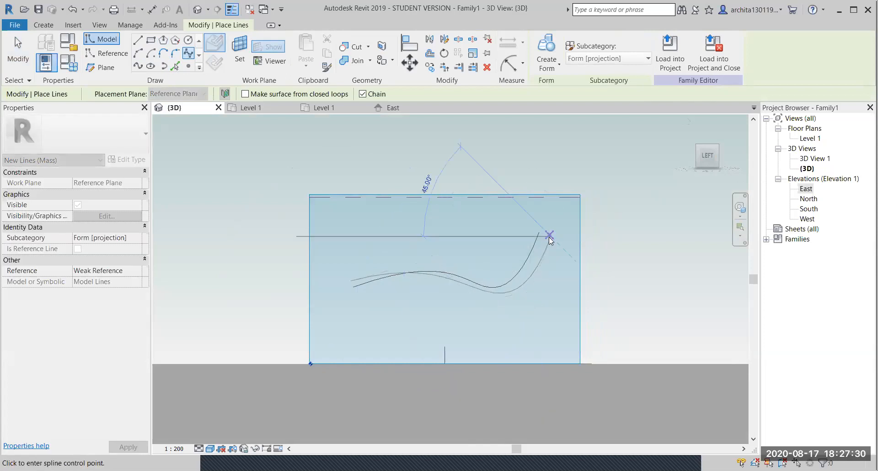
key(Escape)
key(Escape)
shift+middle_drag(493, 288, 565, 326)
drag(438, 357, 393, 350)
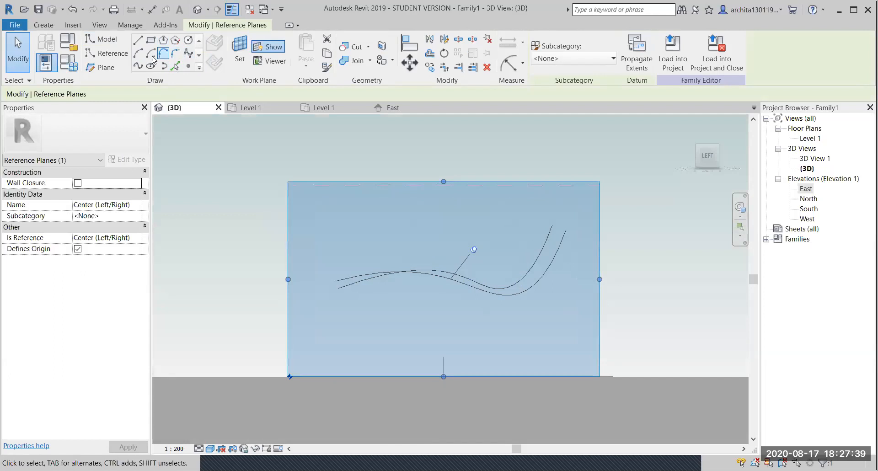
- Draw a third S-shaped spline with three points on the next parallel reference plane
click(188, 53)
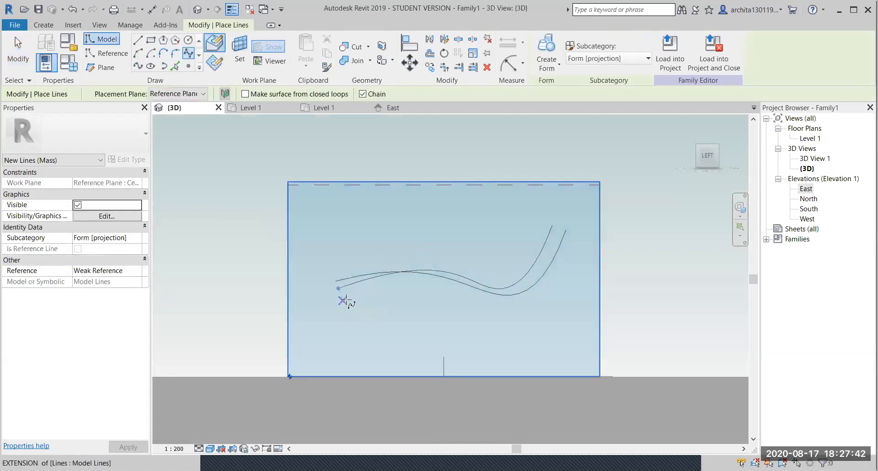
click(338, 288)
click(410, 264)
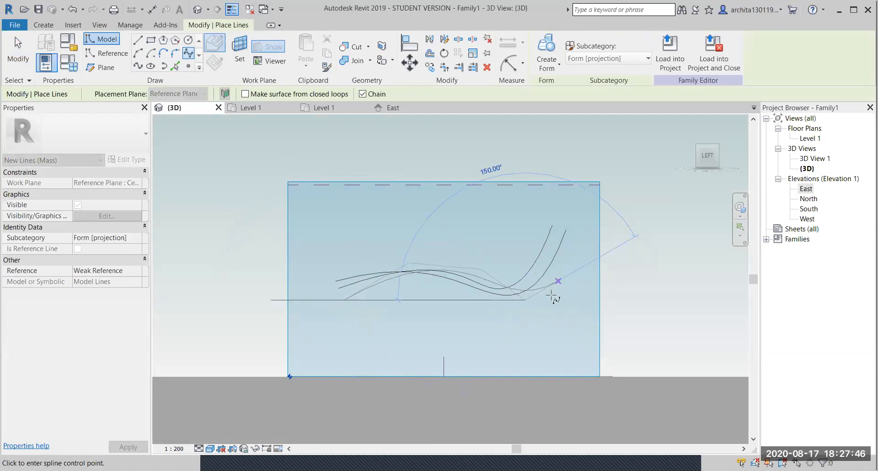
click(576, 235)
key(Escape)
key(Escape)
shift+middle_drag(485, 323, 574, 411)
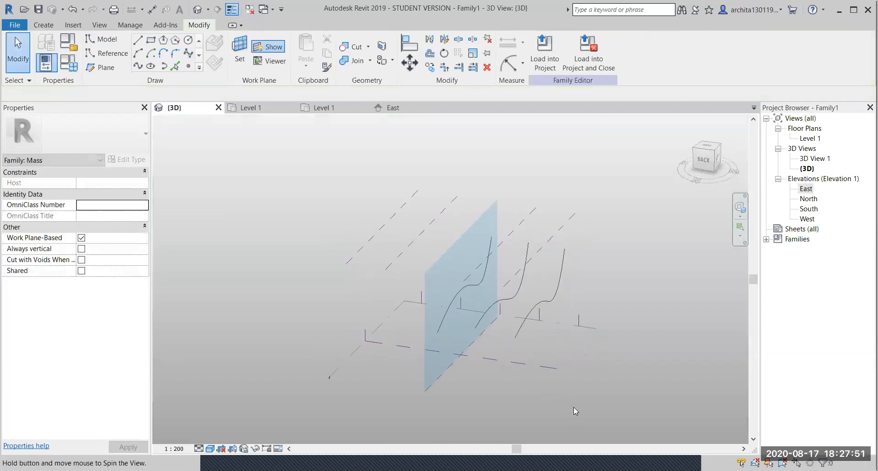
- Draw a fourth wavy spline rising toward the top on the following reference plane, viewed from the left
click(431, 221)
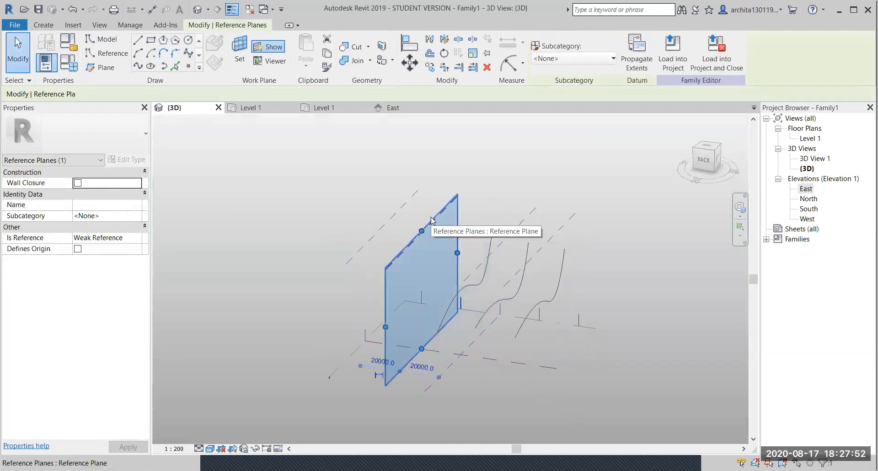
click(720, 156)
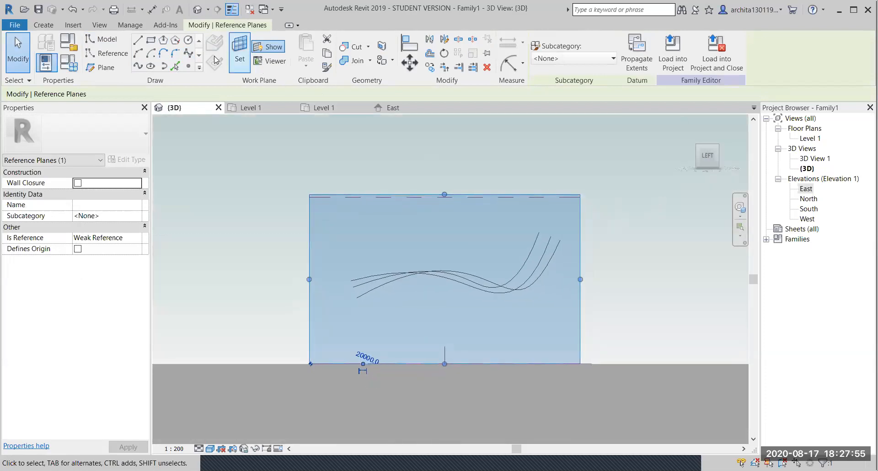
click(188, 53)
click(442, 256)
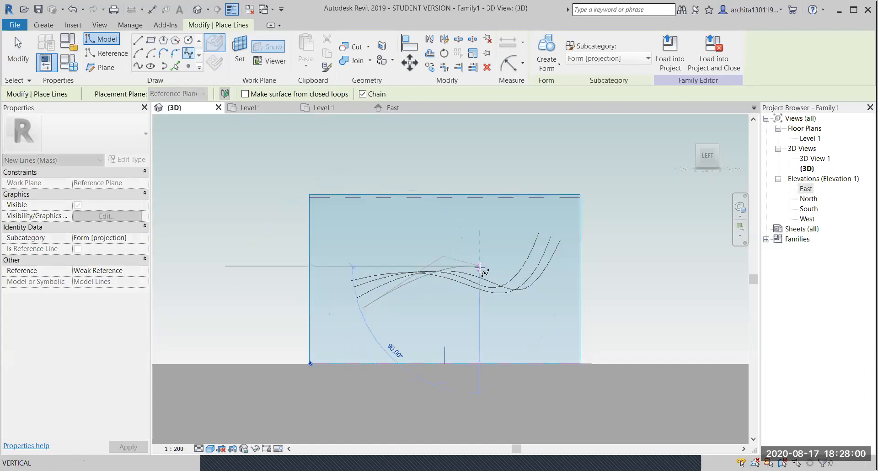
click(537, 292)
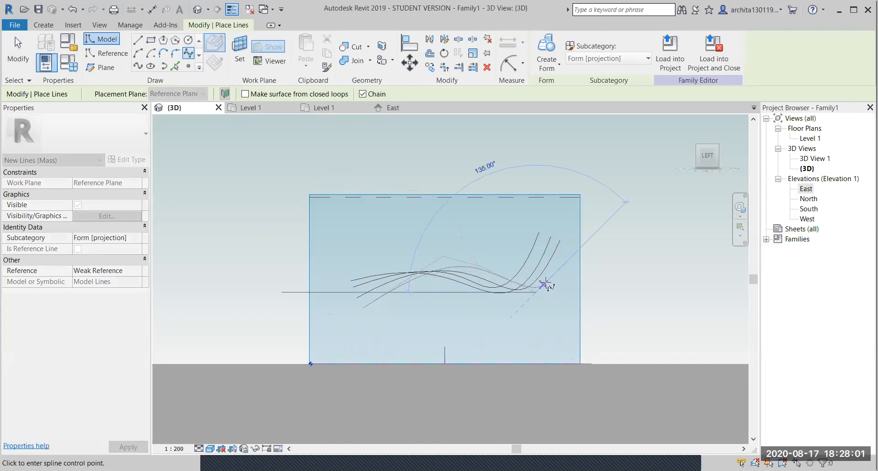
click(567, 249)
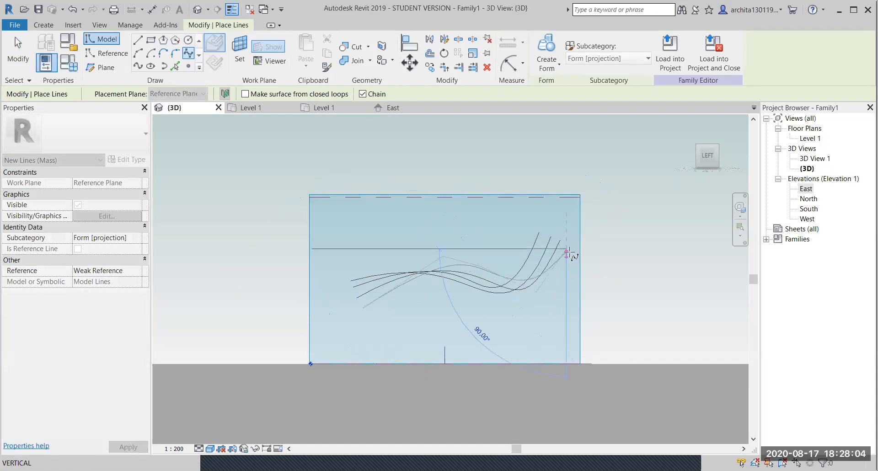
key(Escape)
key(Escape)
shift+middle_drag(501, 304, 606, 381)
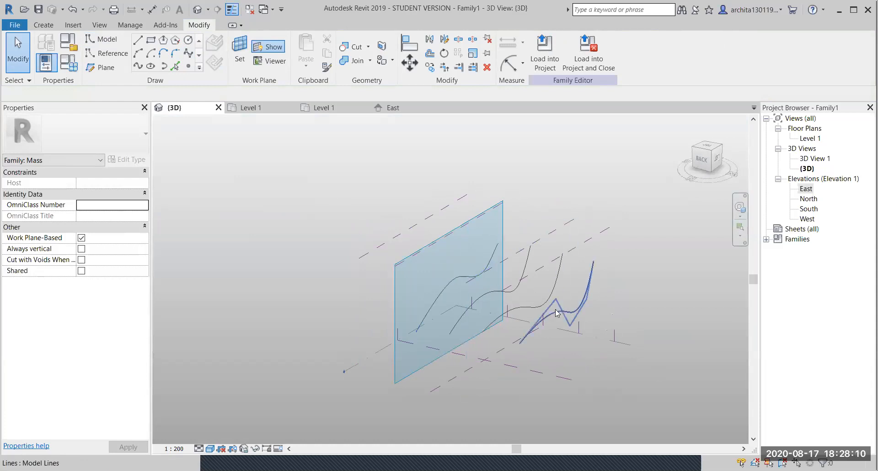
- Select all four S-shaped splines and loft them into one undulating surface
click(590, 282)
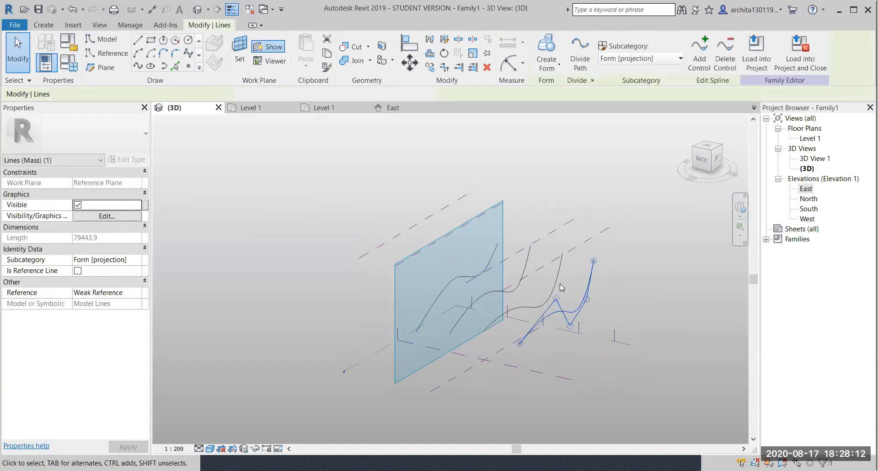
ctrl+click(556, 284)
ctrl+click(525, 269)
ctrl+click(493, 262)
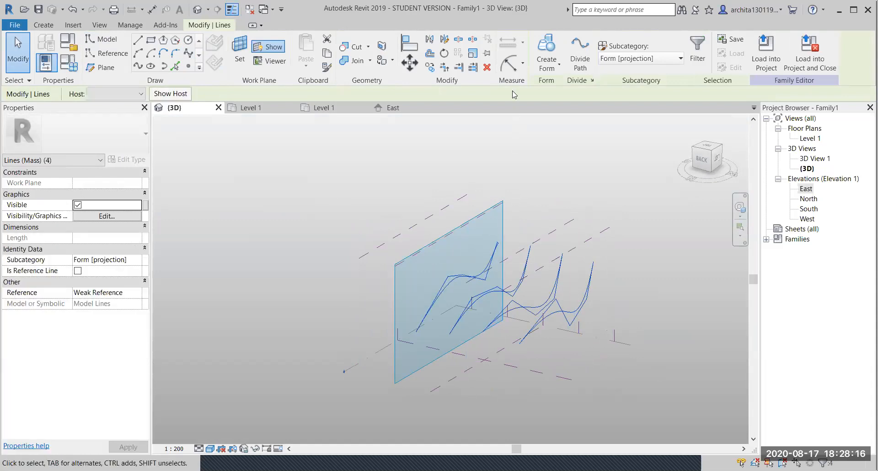
click(548, 53)
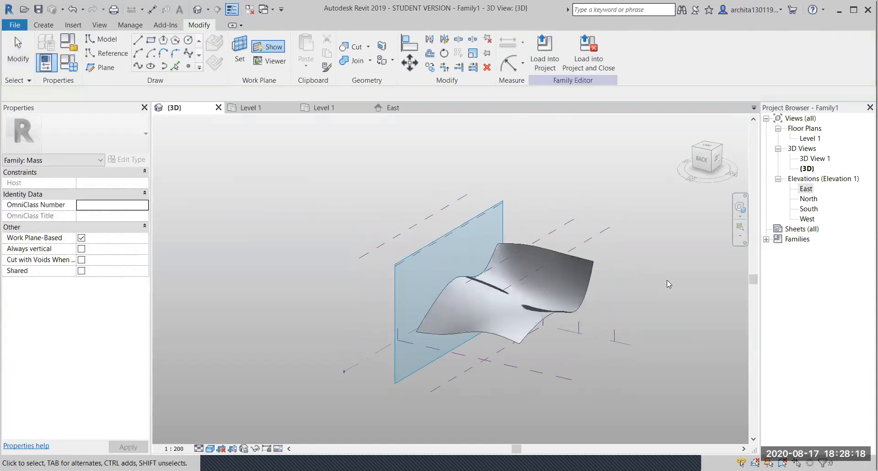
shift+middle_drag(605, 307, 638, 344)
middle_drag(460, 332, 406, 299)
shift+middle_drag(463, 301, 468, 303)
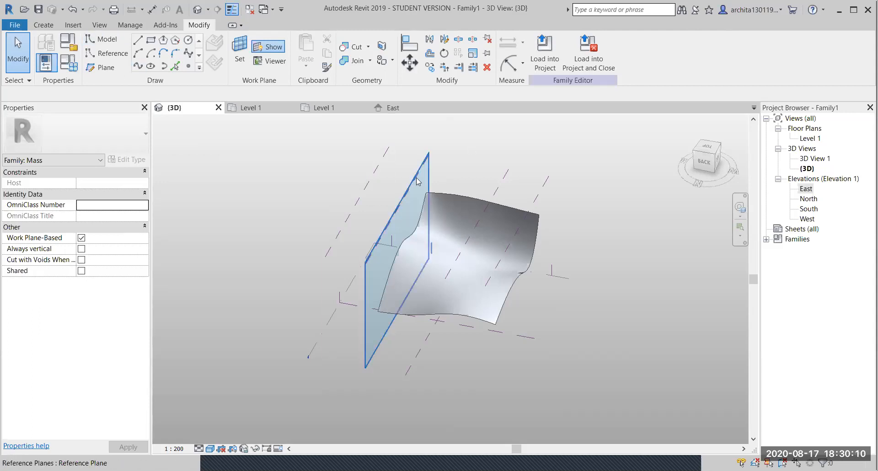
scroll(433, 320, down, 2)
shift+middle_drag(433, 321, 323, 274)
scroll(485, 279, up, 3)
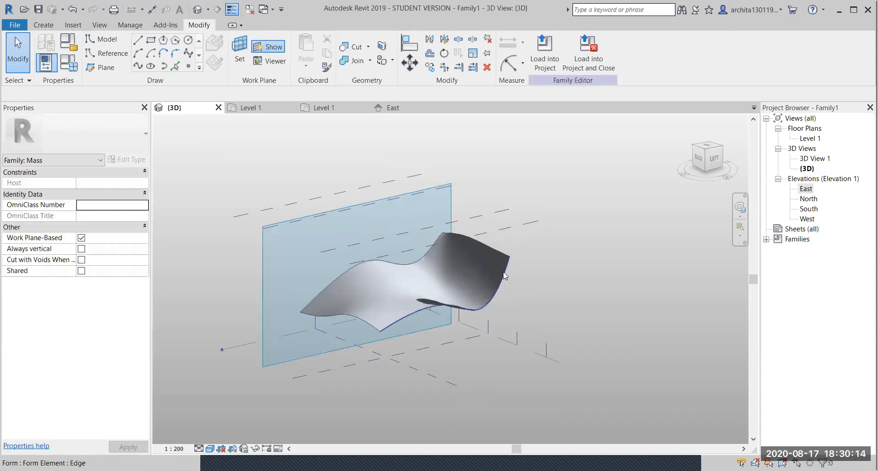
key(Tab)
click(505, 275)
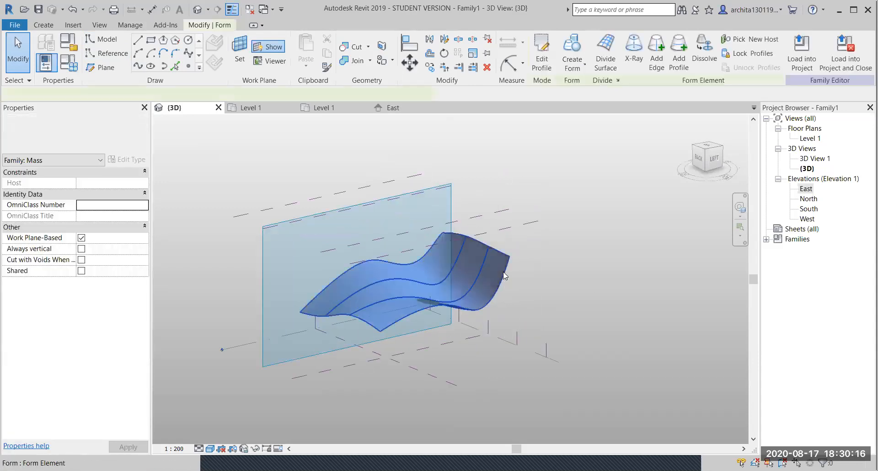
- Delete the wavy surface, select the Level 1 plane, and pick the East elevation
key(Delete)
scroll(507, 320, down, 2)
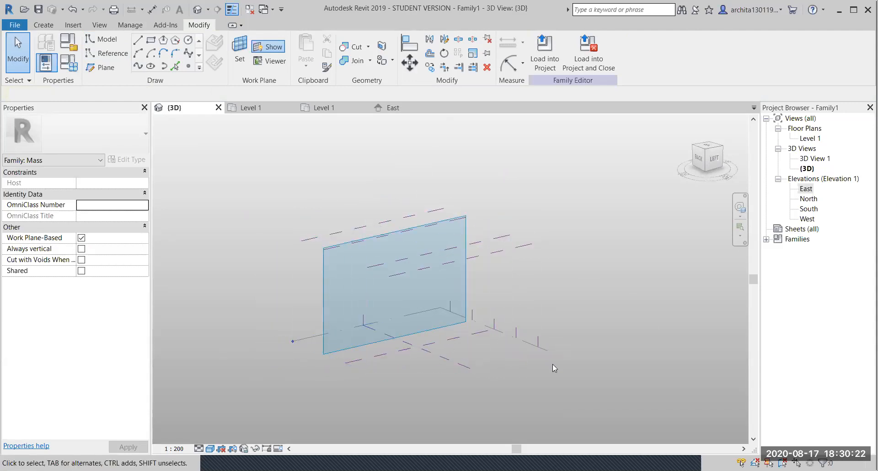
click(530, 347)
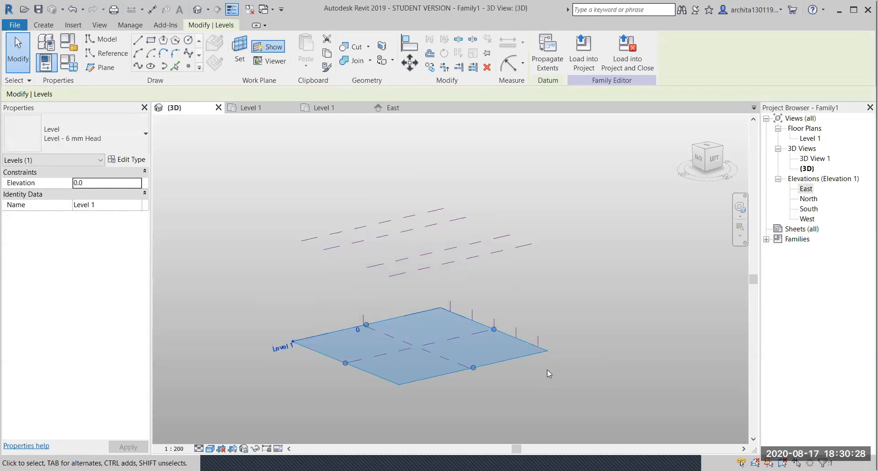
click(562, 365)
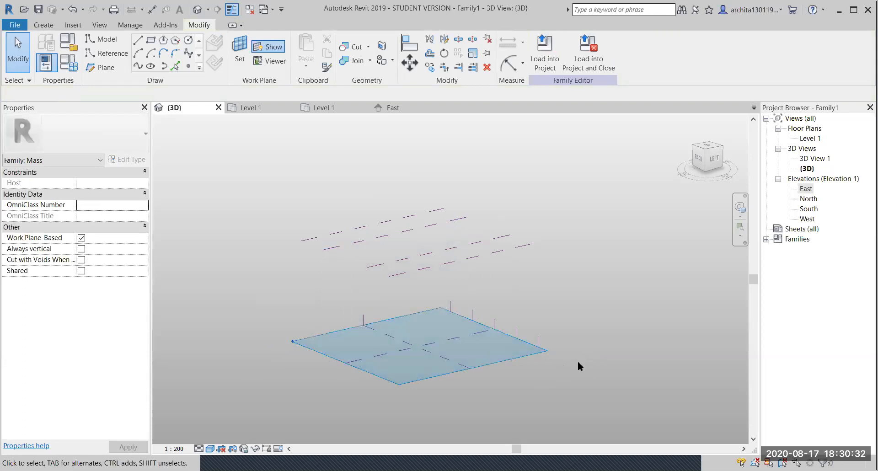
click(526, 353)
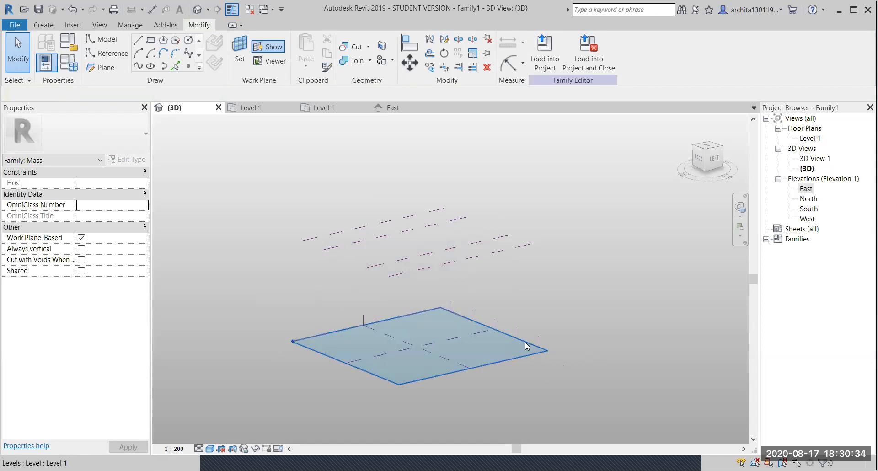
click(584, 317)
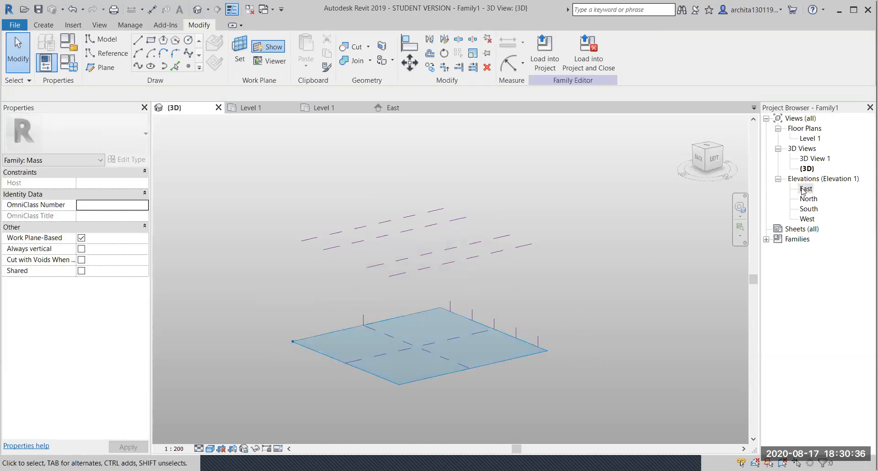
- Open the East elevation view and shift it to show the mass
double_click(800, 190)
scroll(472, 353, up, 4)
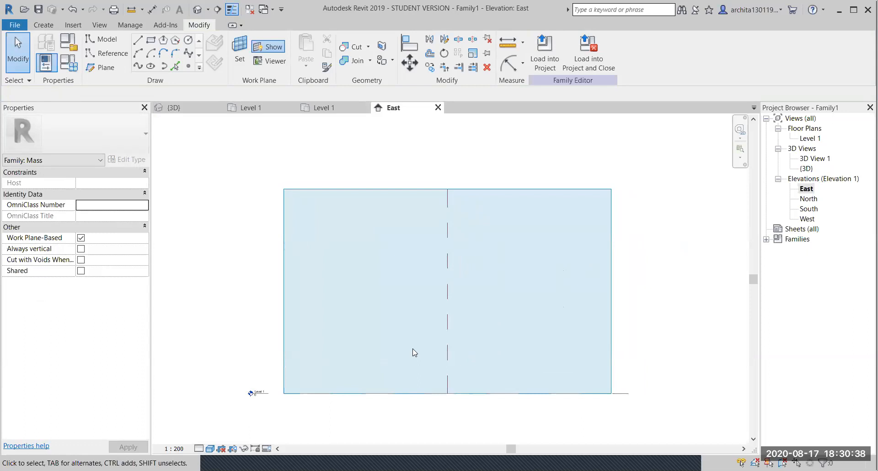
middle_drag(254, 387, 225, 387)
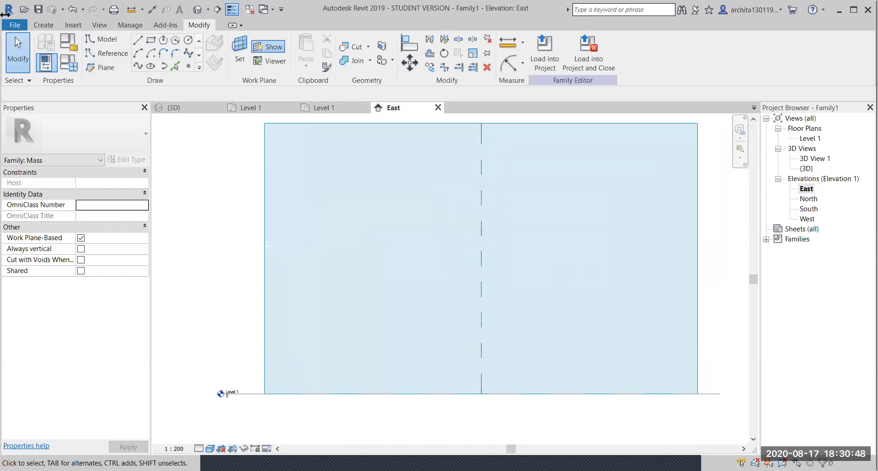
- Add Level 2 and Level 3 above Level 1 at 20000 spacing, then return to 3D
click(46, 29)
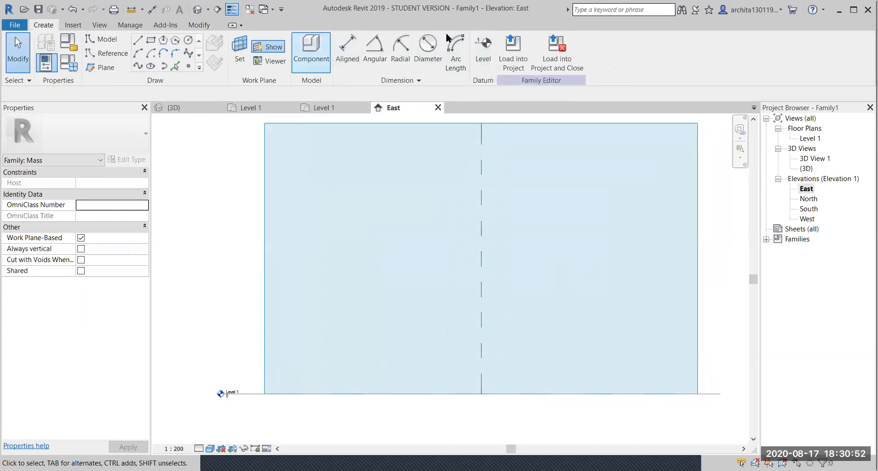
click(483, 41)
scroll(249, 365, down, 2)
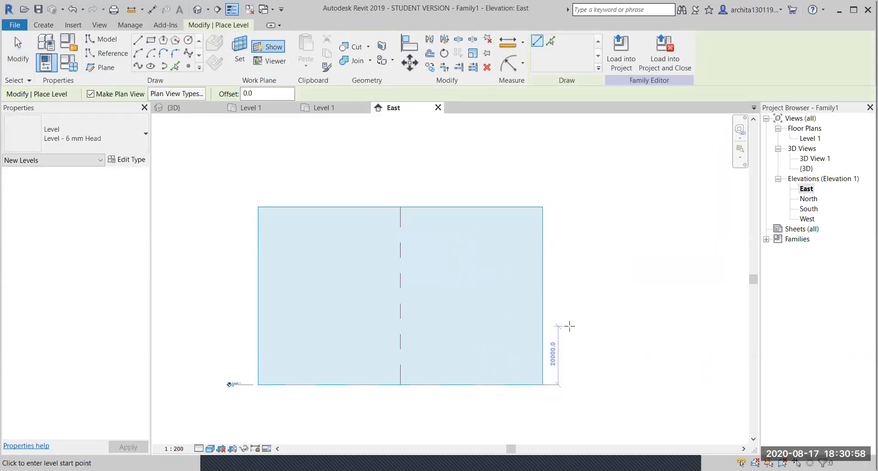
click(568, 326)
click(230, 326)
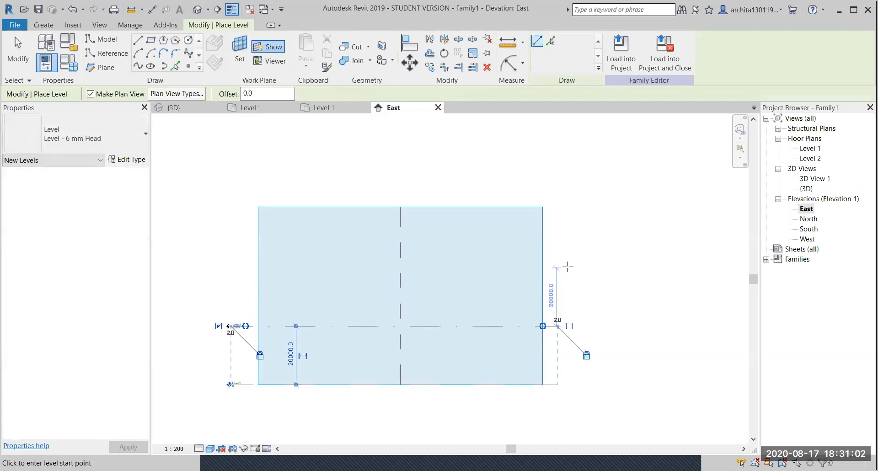
click(564, 267)
click(230, 267)
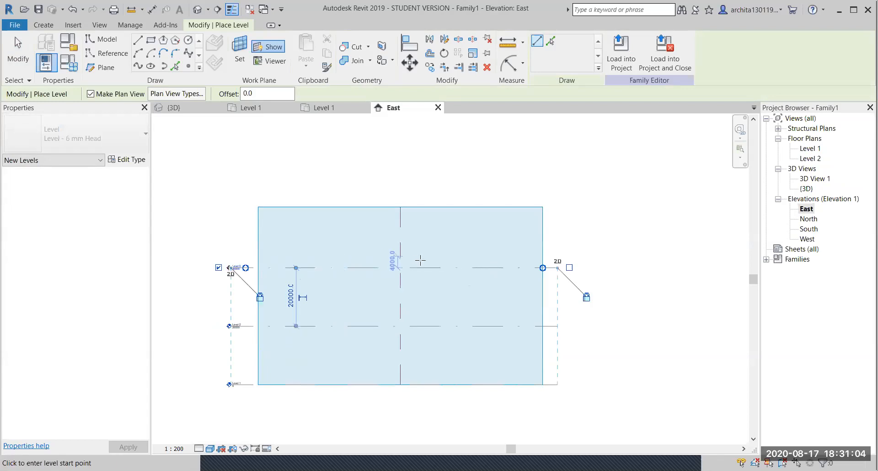
key(Escape)
key(Escape)
click(196, 108)
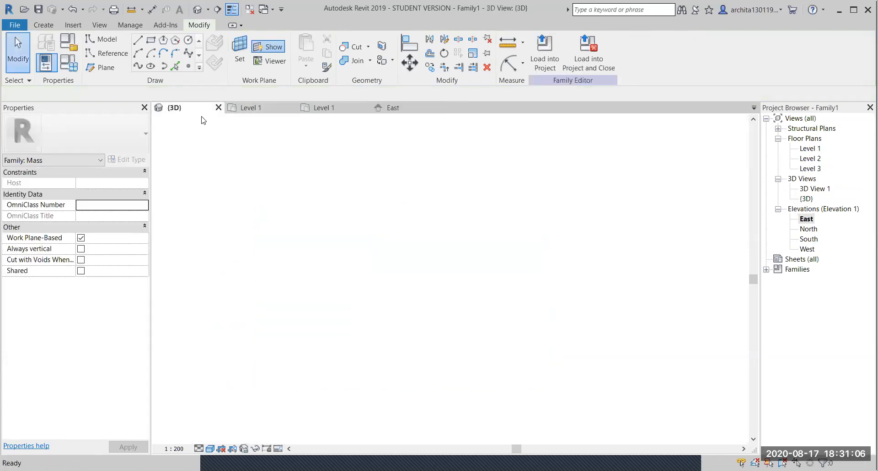
- Draw a circle on Level 1 centred on the reference-plane crossing
shift+middle_drag(454, 337, 326, 275)
click(301, 259)
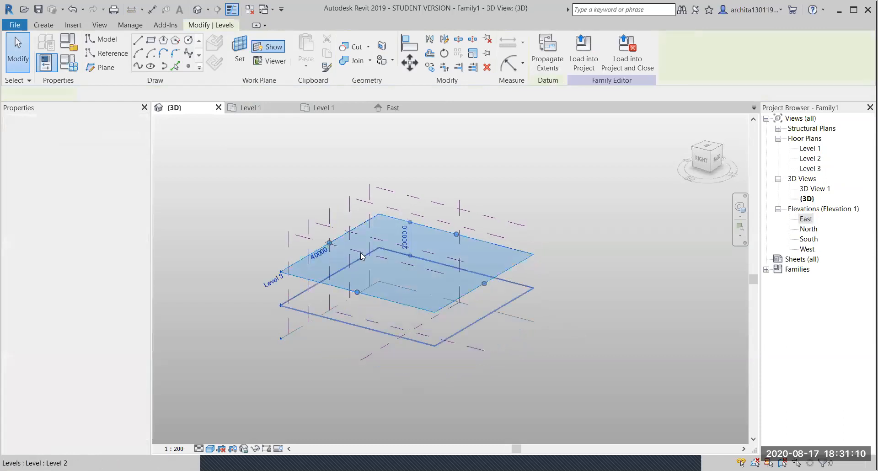
click(298, 324)
scroll(393, 320, up, 1)
shift+middle_drag(393, 319, 412, 346)
click(189, 41)
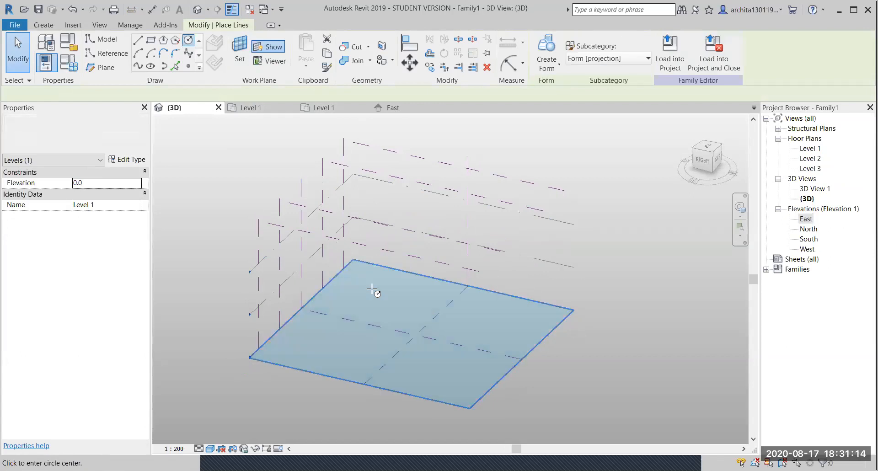
click(416, 335)
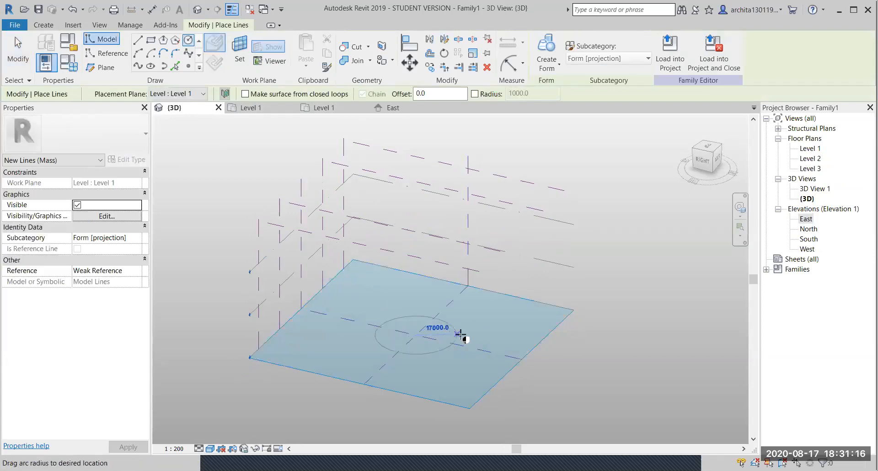
click(474, 333)
key(Escape)
key(Escape)
- Draw a smaller centred circle on Level 2 from the top view
scroll(438, 379, down, 2)
shift+middle_drag(438, 380, 487, 423)
click(364, 285)
scroll(437, 254, up, 2)
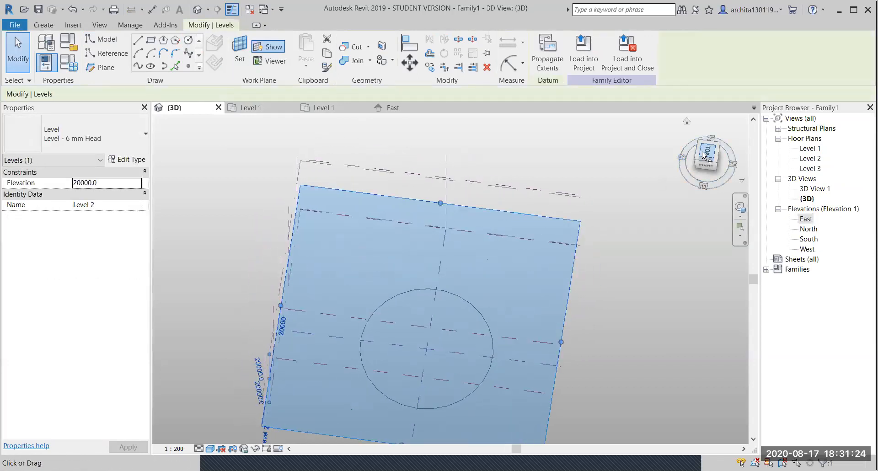
click(704, 154)
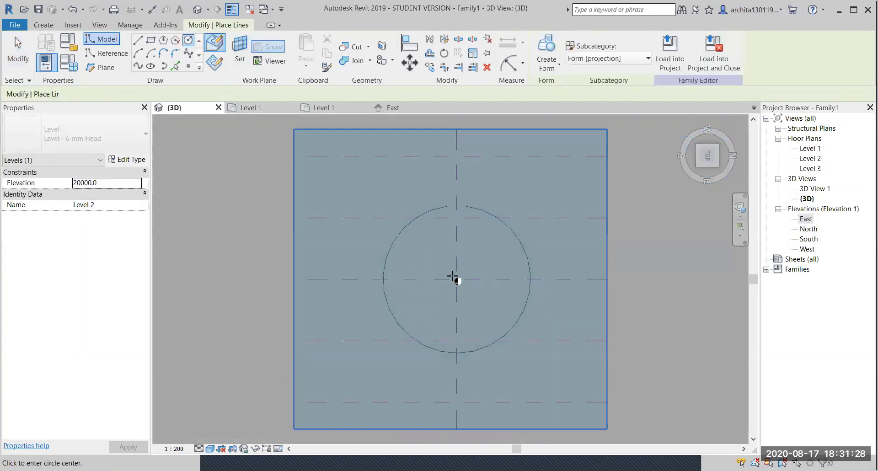
click(456, 279)
click(500, 264)
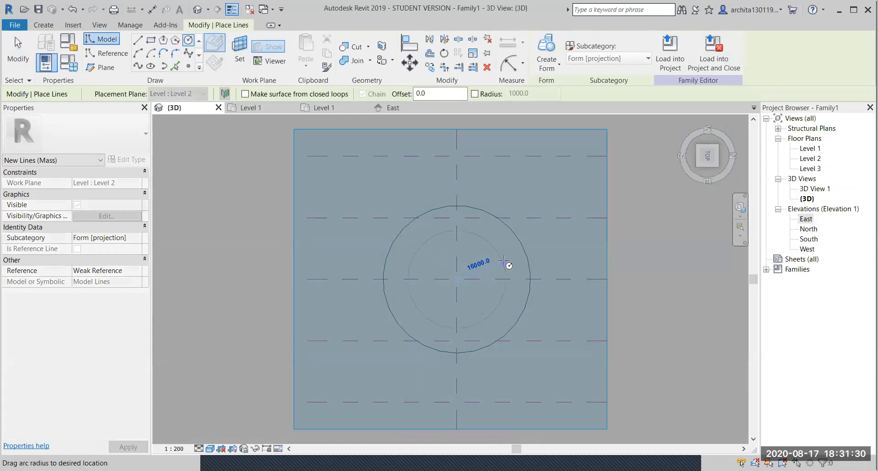
key(Escape)
key(Escape)
- Draw a centred circle on Level 3 using the LI model-line tool
shift+middle_drag(494, 304, 430, 126)
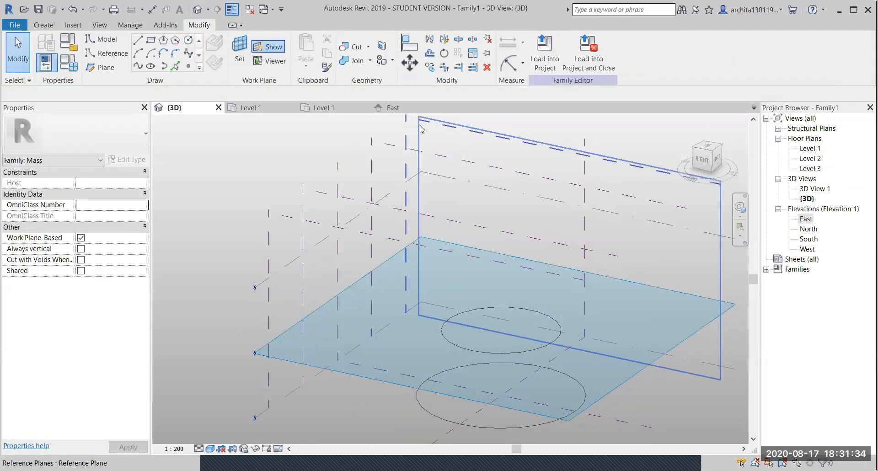
click(540, 196)
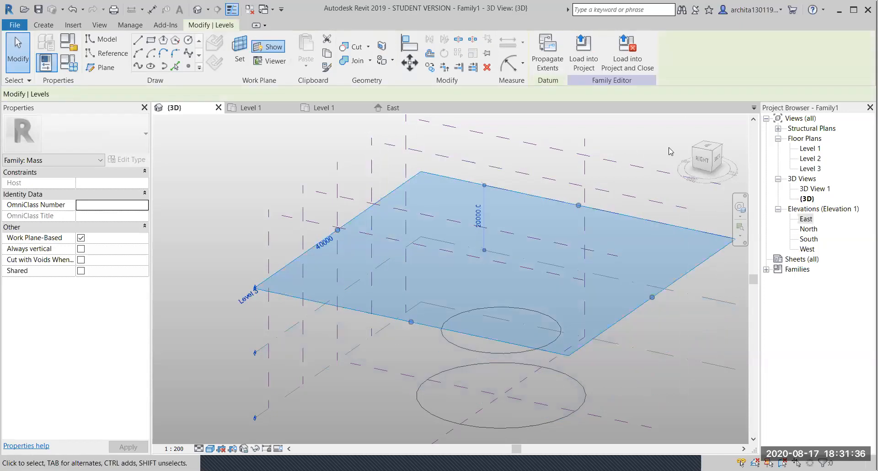
click(707, 147)
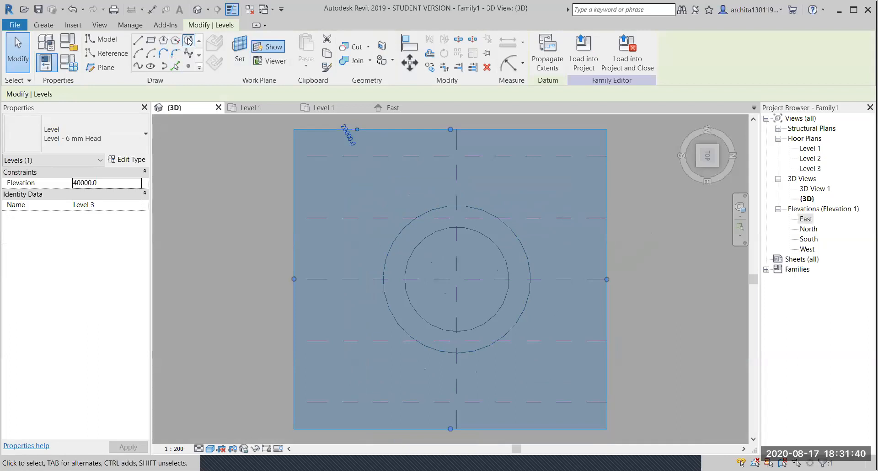
key(l)
key(i)
click(456, 279)
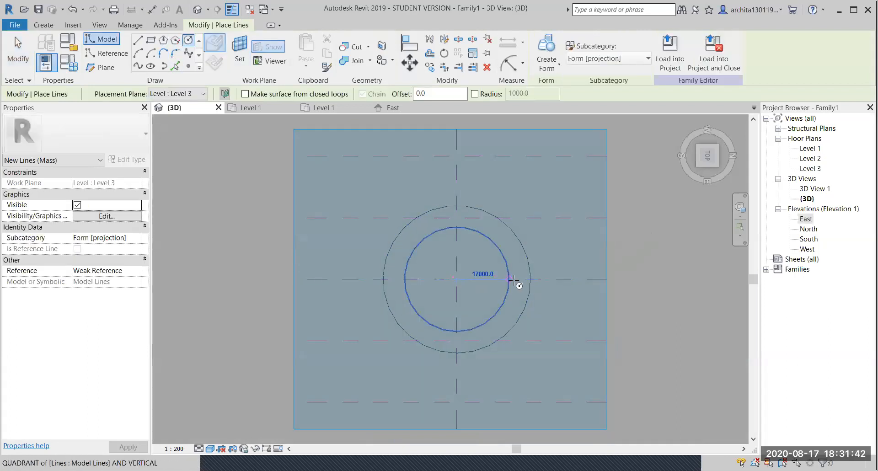
click(529, 276)
shift+middle_drag(558, 330, 466, 178)
key(Escape)
shift+middle_drag(623, 357, 633, 269)
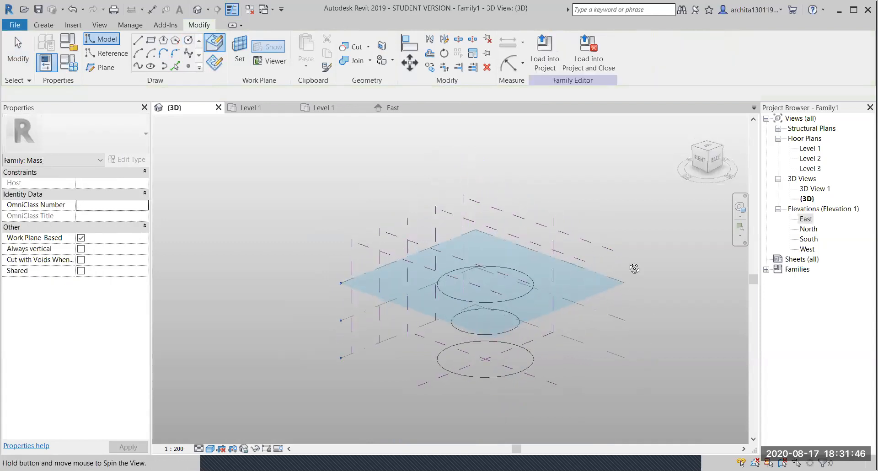
- Select the bottom, middle and top circles and loft them into an hourglass solid form
click(475, 378)
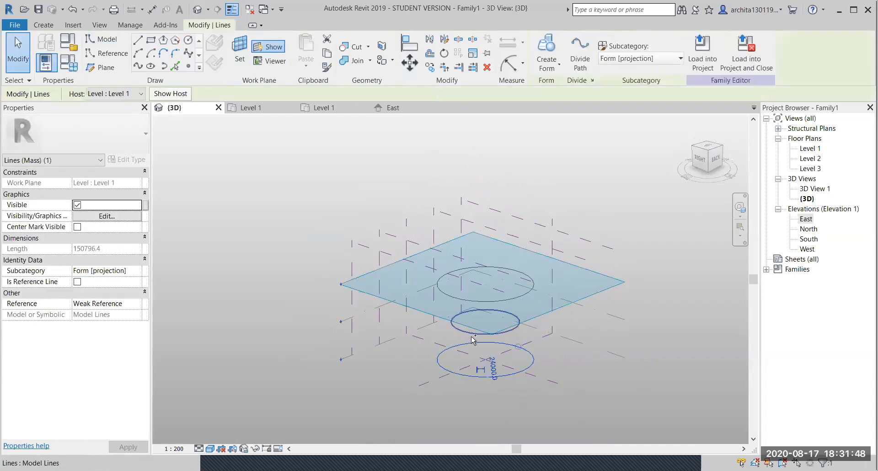
ctrl+click(473, 330)
ctrl+click(476, 301)
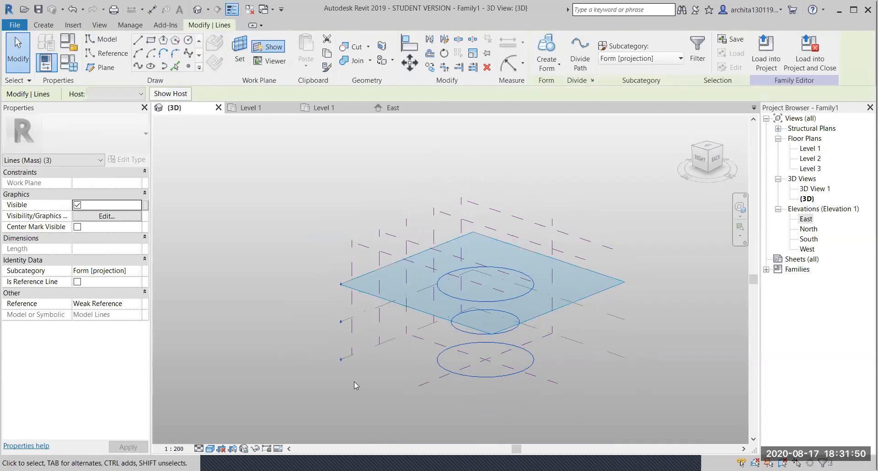
click(543, 62)
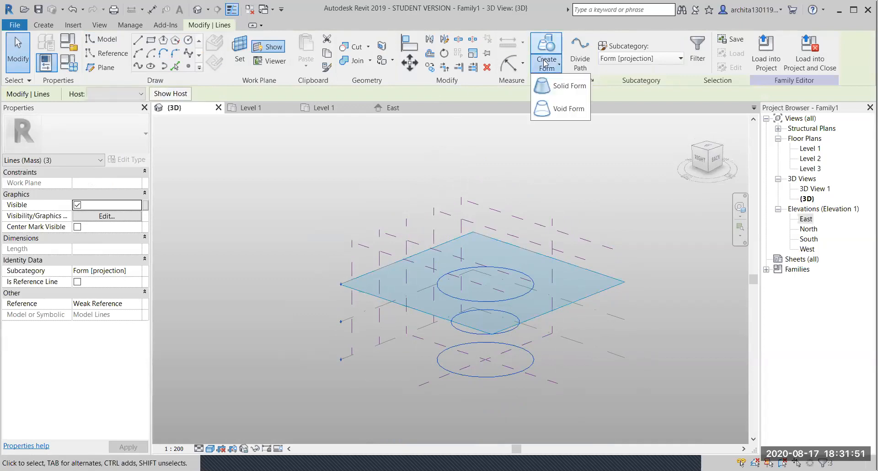
click(556, 89)
shift+middle_drag(500, 379, 531, 397)
shift+middle_drag(451, 364, 512, 316)
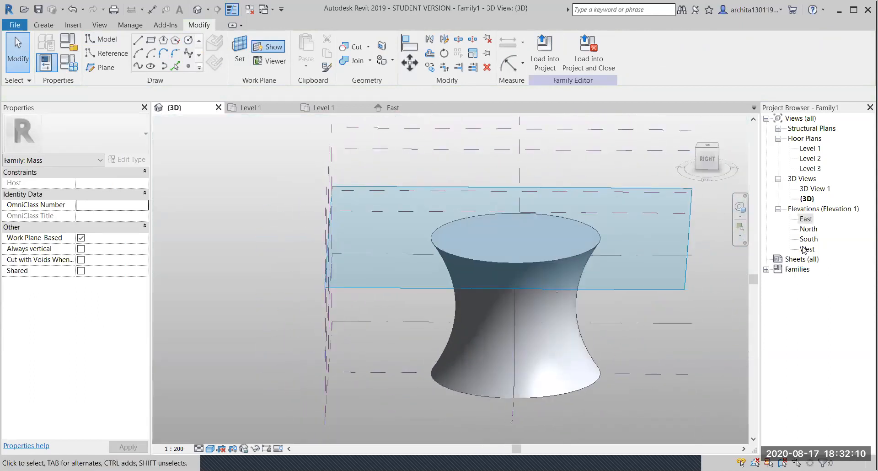
- Check the hourglass in the East elevation, then switch back to the 3D view
double_click(816, 218)
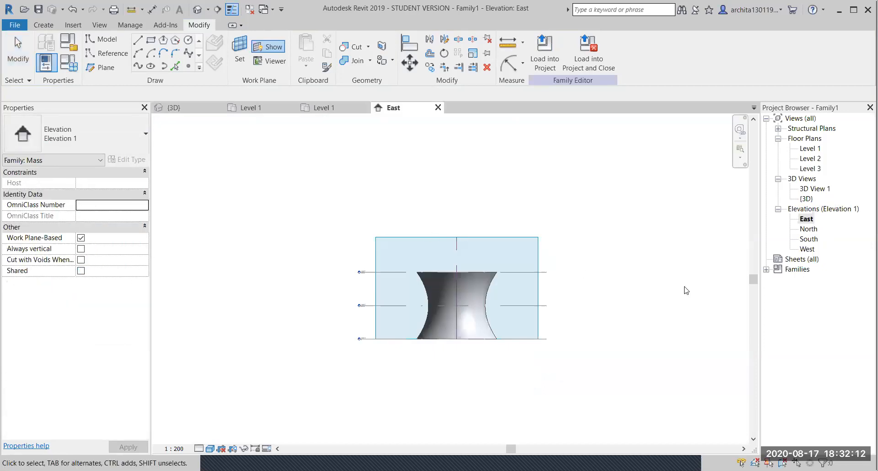
scroll(323, 255, up, 3)
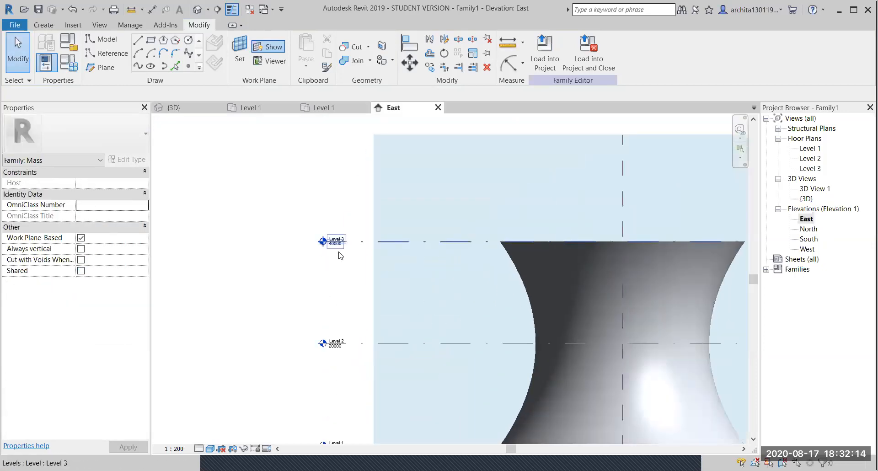
scroll(353, 250, down, 2)
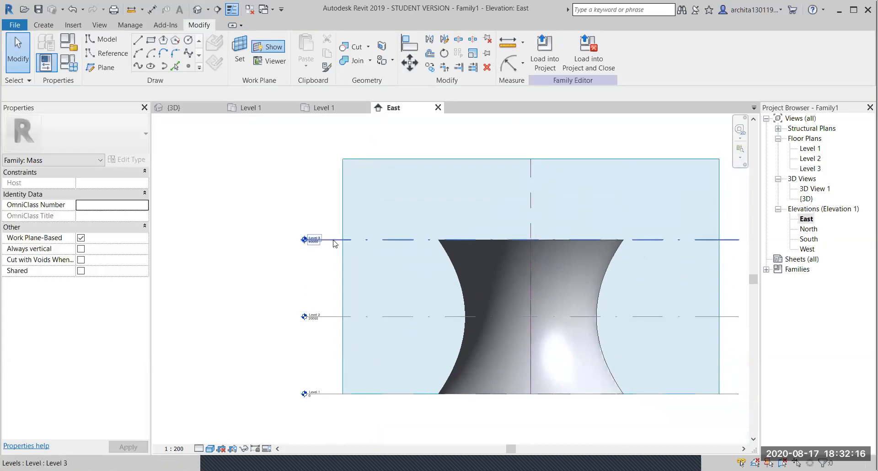
click(320, 239)
click(269, 337)
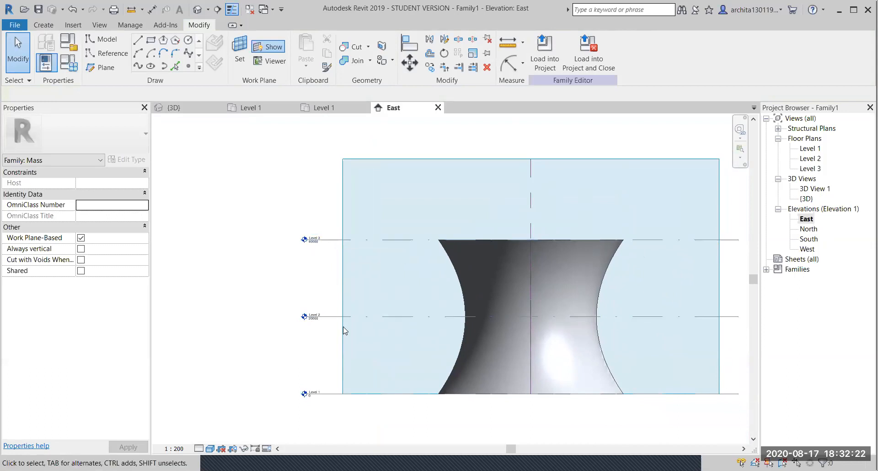
scroll(335, 160, down, 1)
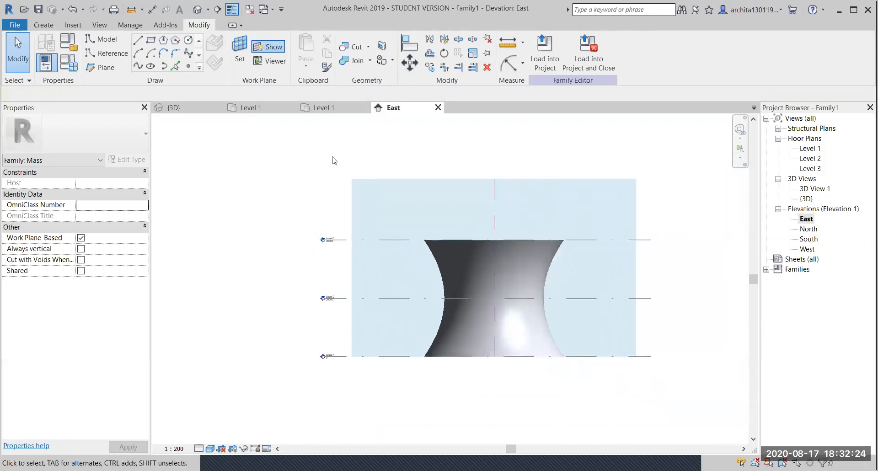
middle_drag(308, 217, 337, 257)
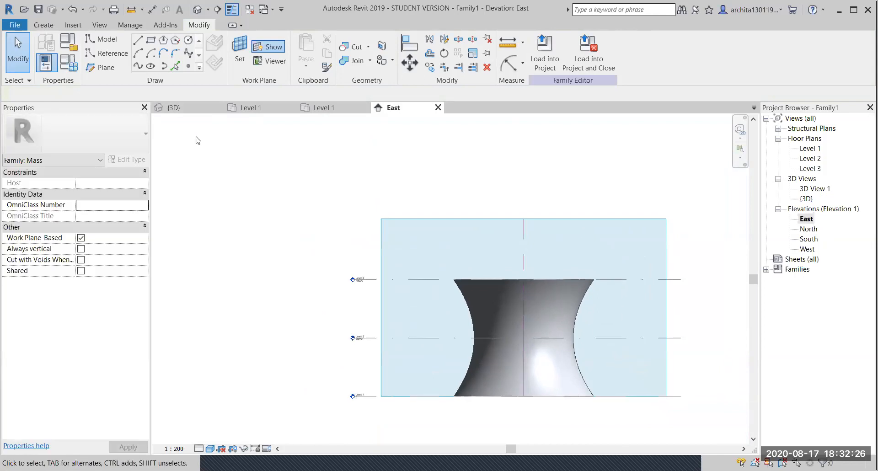
click(189, 112)
shift+middle_drag(259, 211, 247, 319)
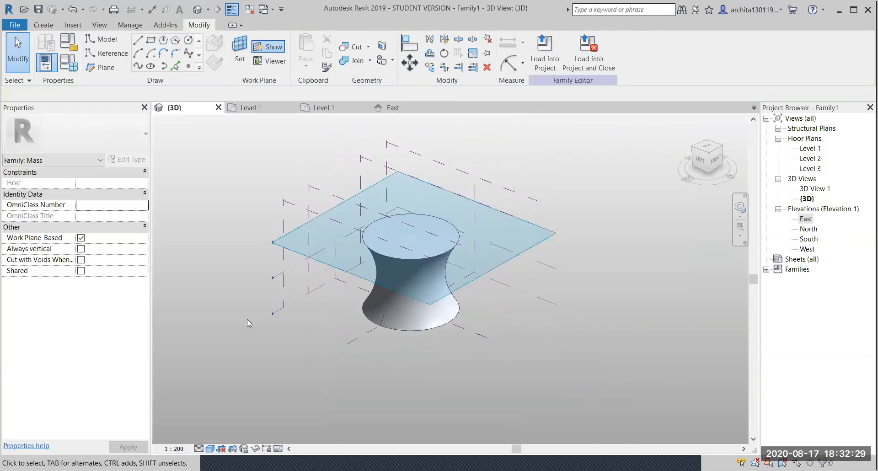
- Draw a rectangle on the Level 1 plane
click(291, 301)
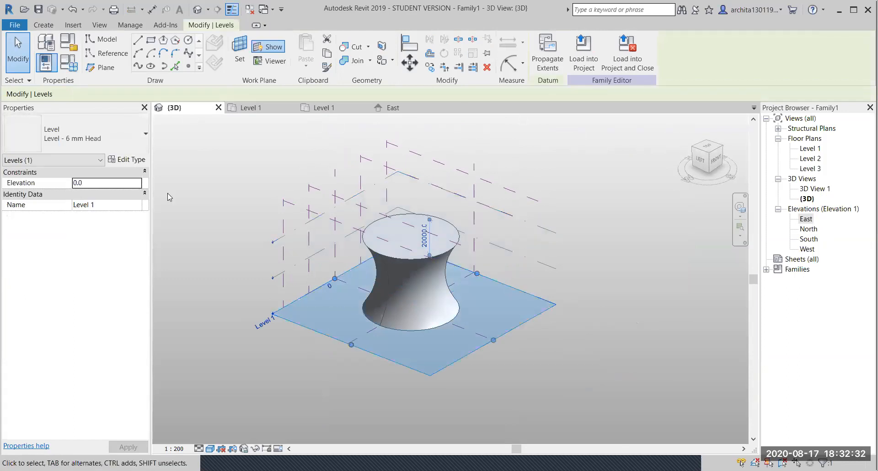
click(151, 41)
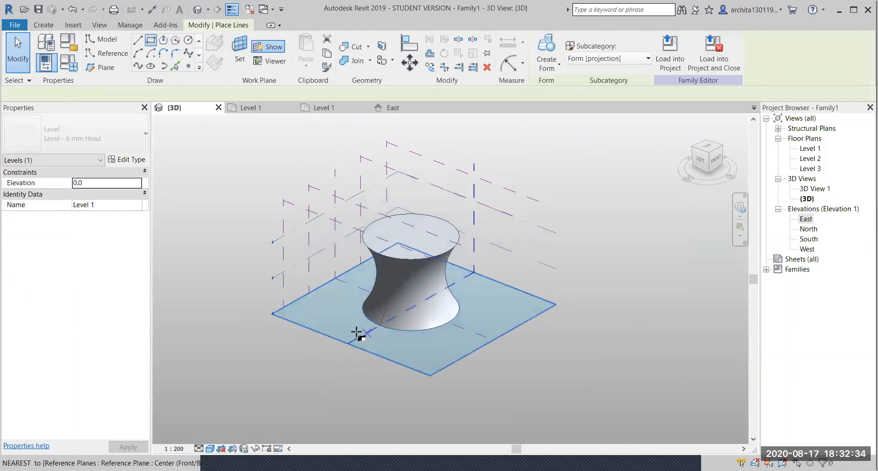
scroll(358, 333, up, 4)
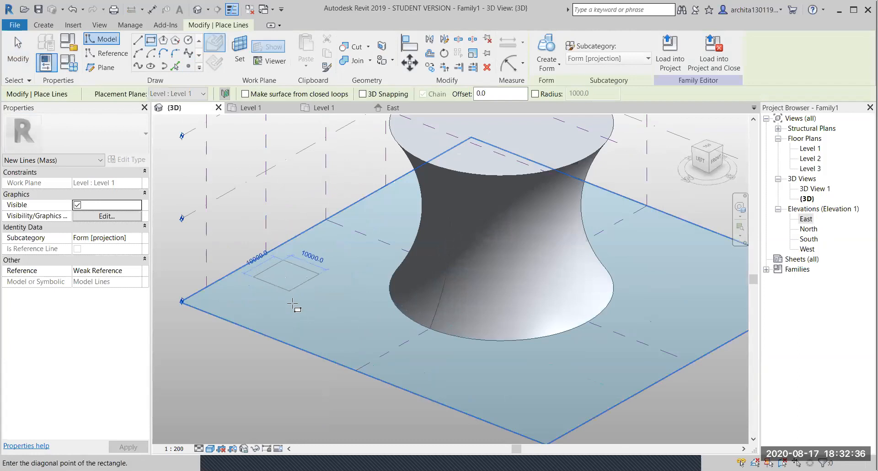
click(298, 323)
key(Escape)
key(Escape)
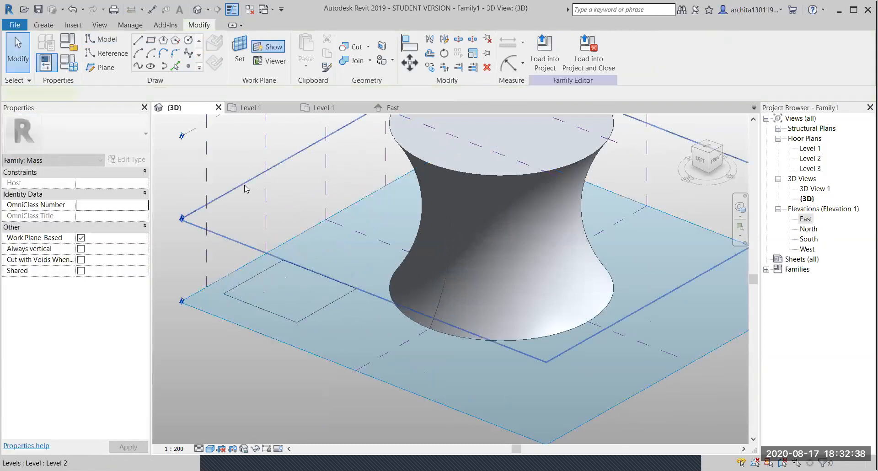
- Draw a 6000-radius circle on the Level 2 plane
click(247, 188)
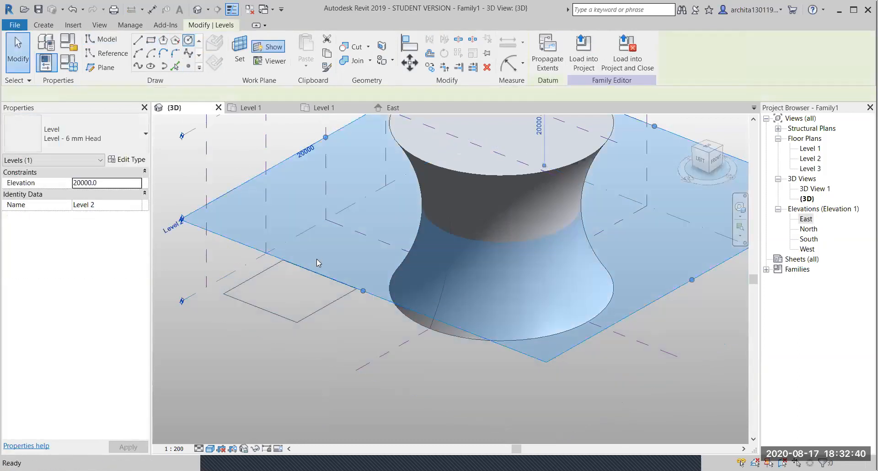
click(292, 217)
click(317, 210)
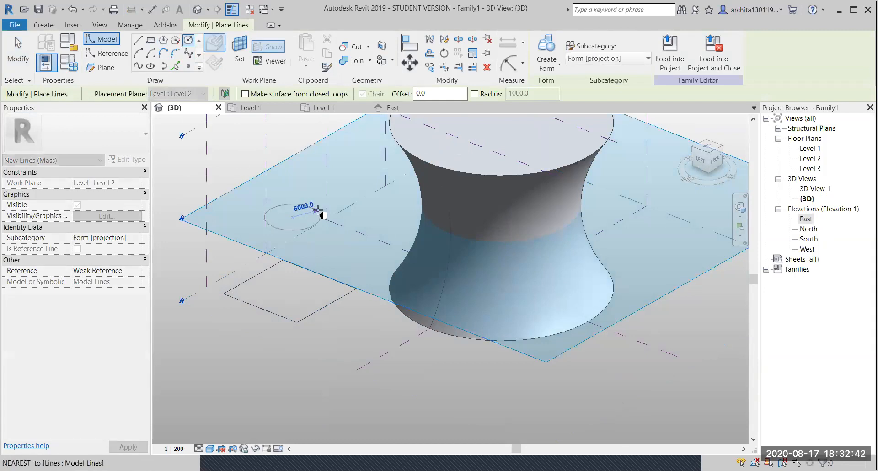
key(Escape)
key(Escape)
scroll(301, 316, down, 2)
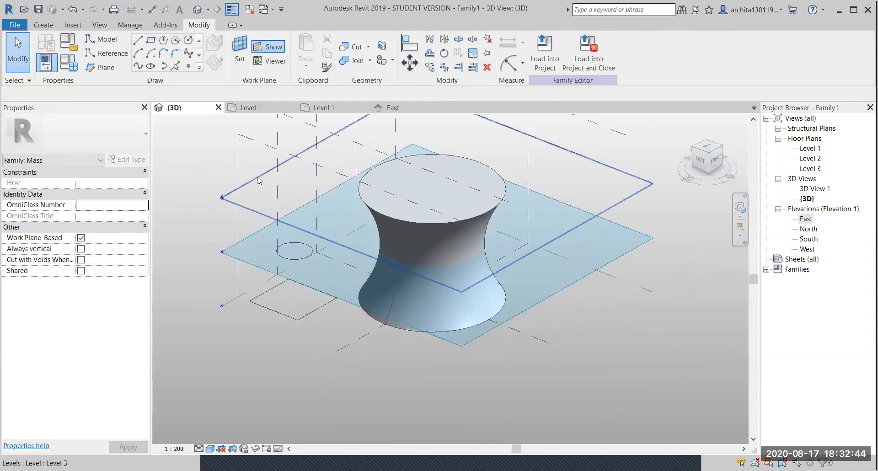
click(258, 180)
click(200, 181)
scroll(248, 248, up, 2)
- Select the circle and rectangle and loft them into a tapered solid form
click(294, 257)
ctrl+click(298, 352)
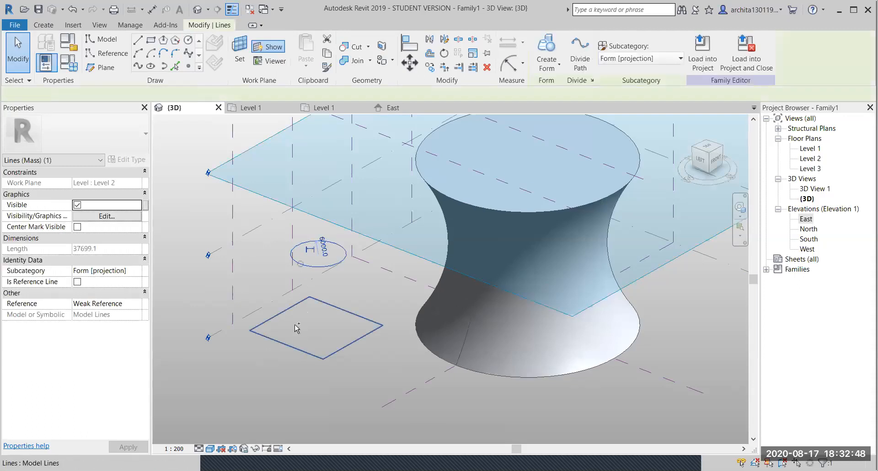
click(541, 46)
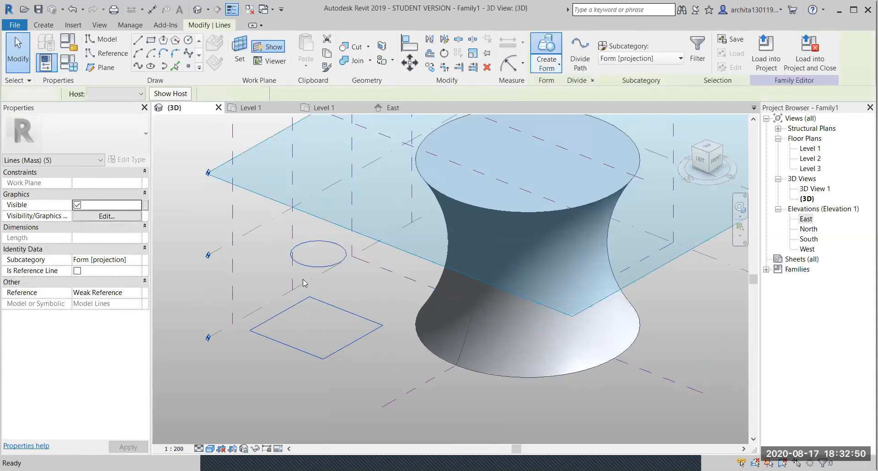
shift+middle_drag(334, 326, 366, 294)
shift+middle_drag(314, 345, 349, 352)
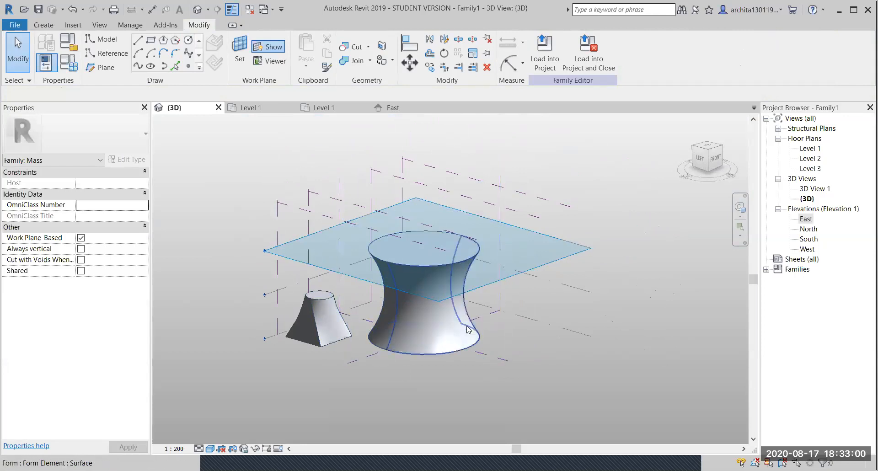
mouse_move(329, 345)
shift+middle_down()
mouse_move(372, 384)
mouse_move(288, 400)
mouse_move(342, 343)
mouse_move(322, 335)
shift+middle_up()
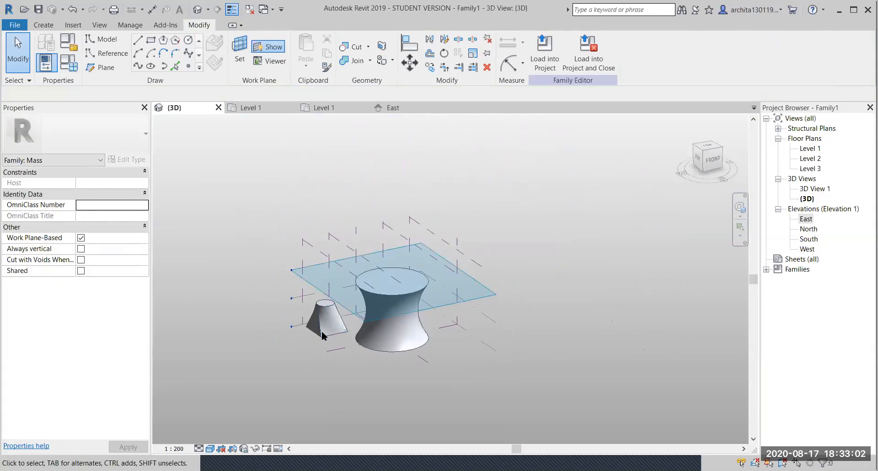
- Draw a rectangle on Level 1 with the LI model-line tool
click(496, 347)
scroll(491, 345, up, 4)
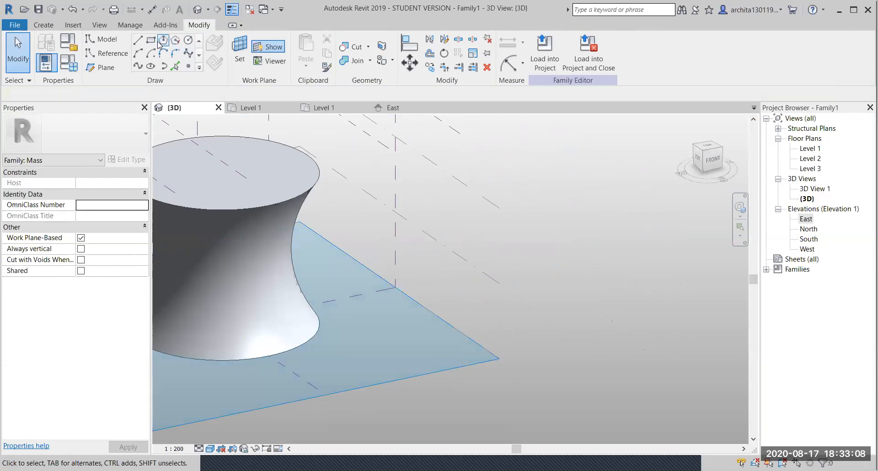
key(l)
key(i)
click(401, 324)
click(388, 356)
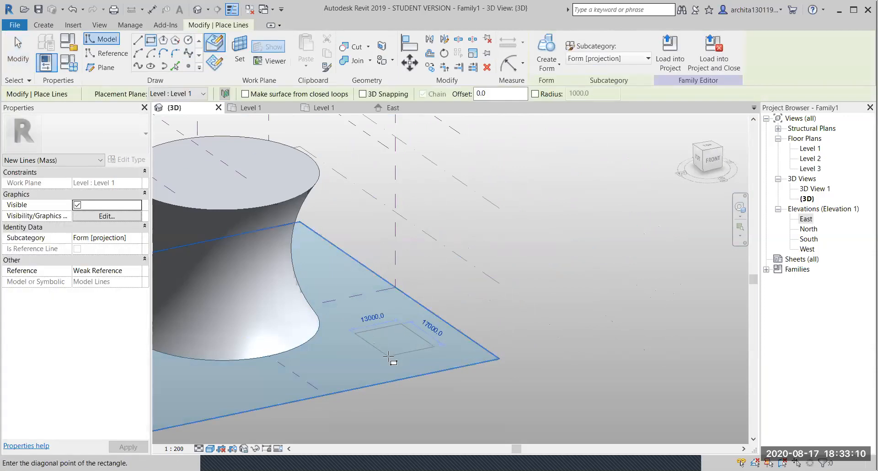
key(Escape)
- Draw a rectangle on Level 2 from the top-down view
click(456, 252)
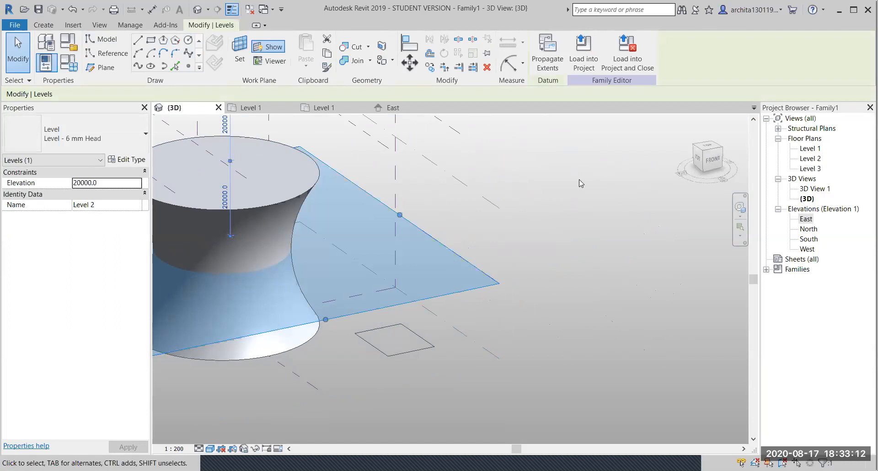
click(713, 149)
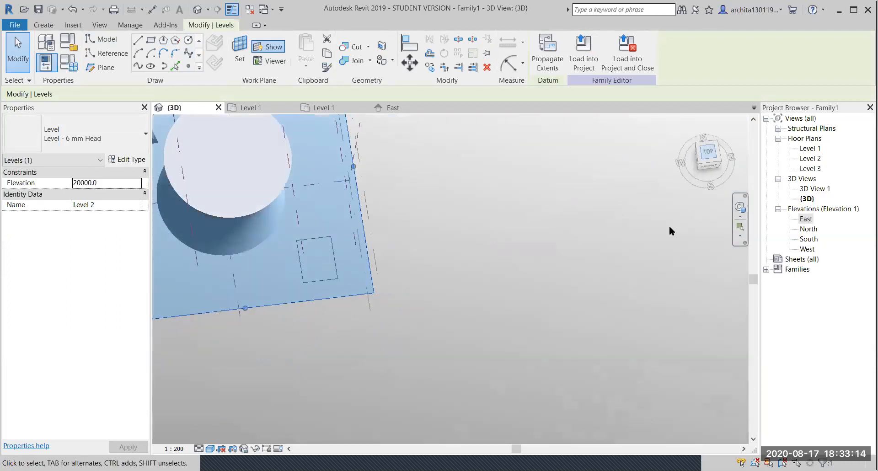
mouse_move(410, 257)
middle_down()
mouse_move(580, 367)
mouse_move(388, 282)
middle_up()
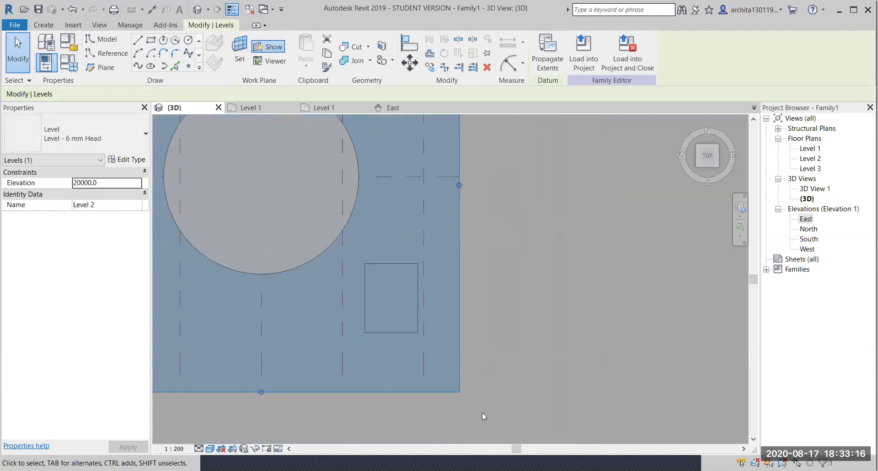
click(154, 43)
scroll(364, 300, up, 2)
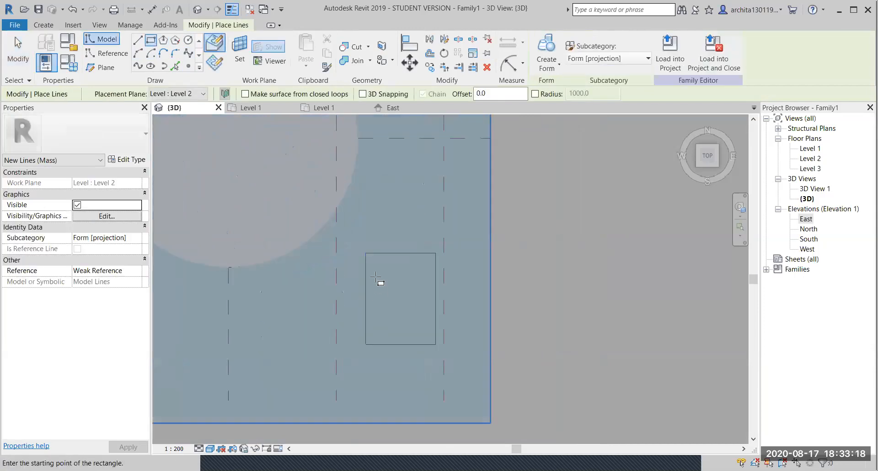
key(Escape)
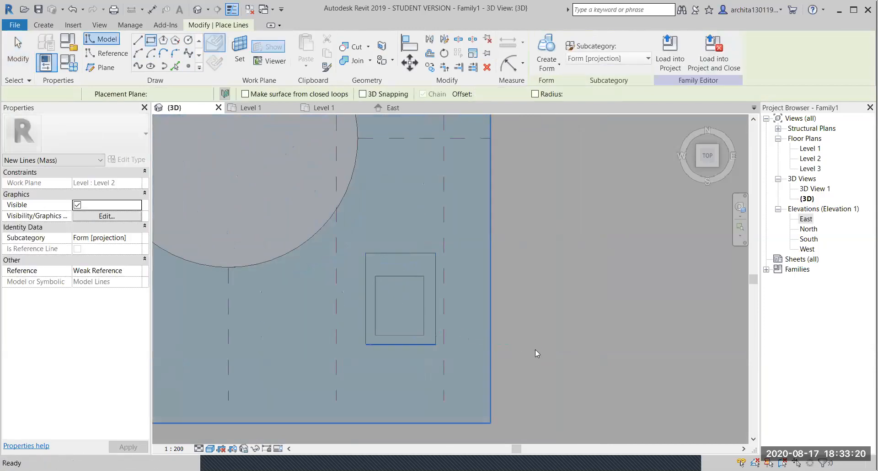
shift+middle_drag(441, 380, 498, 303)
scroll(503, 288, down, 4)
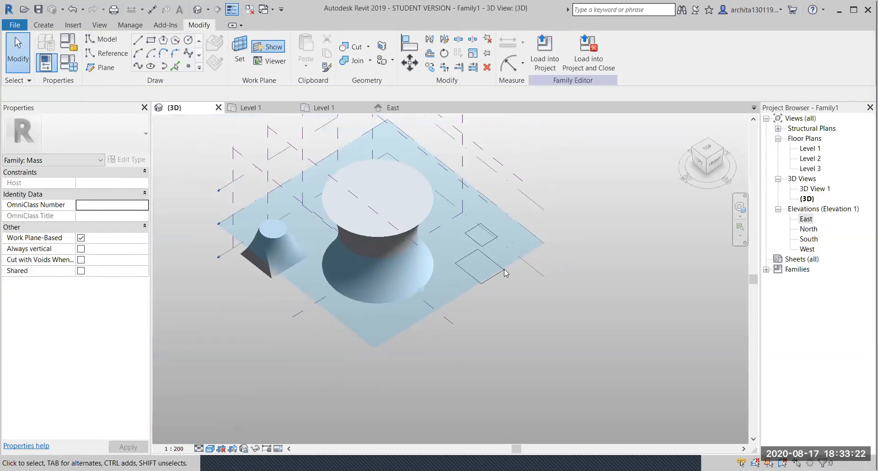
- Draw a rectangle on Level 3 from the top-down view
click(524, 200)
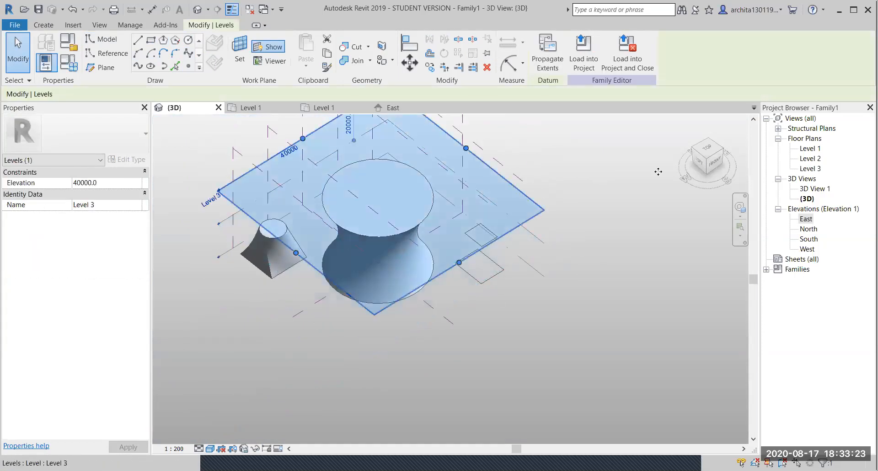
click(706, 150)
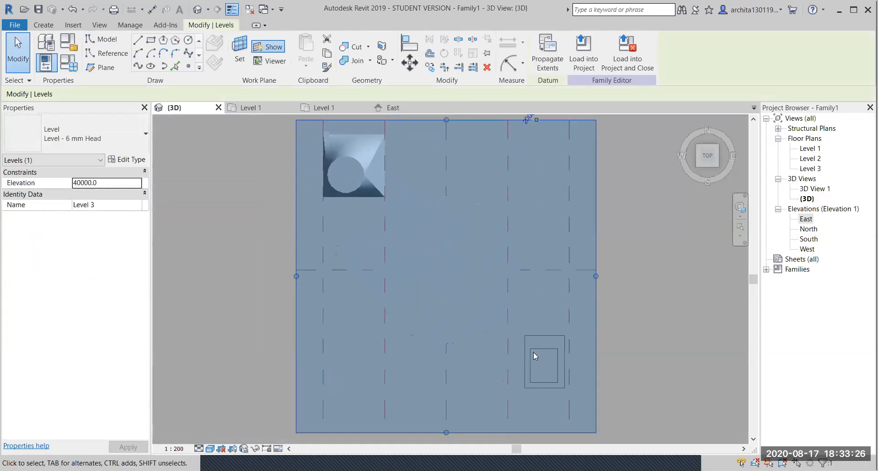
scroll(533, 353, up, 2)
scroll(634, 398, up, 1)
middle_drag(625, 397, 483, 312)
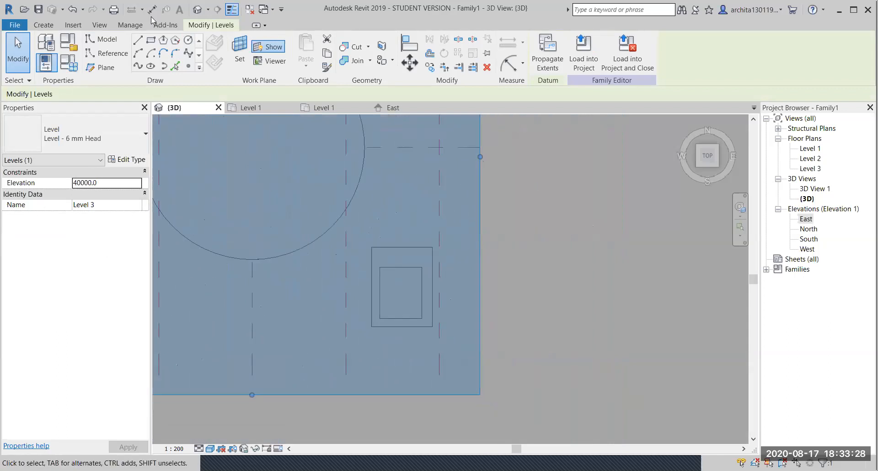
click(151, 41)
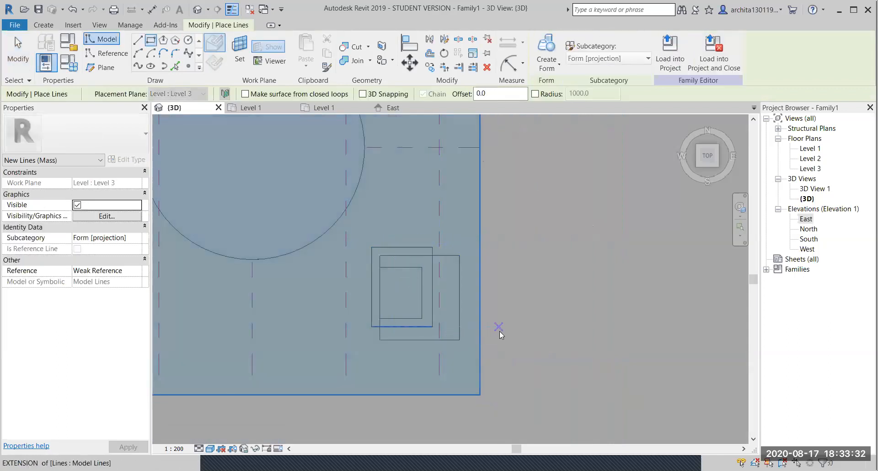
key(Escape)
key(Escape)
- Select the stacked rectangles to loft them into the curved box form
shift+middle_drag(455, 341, 424, 284)
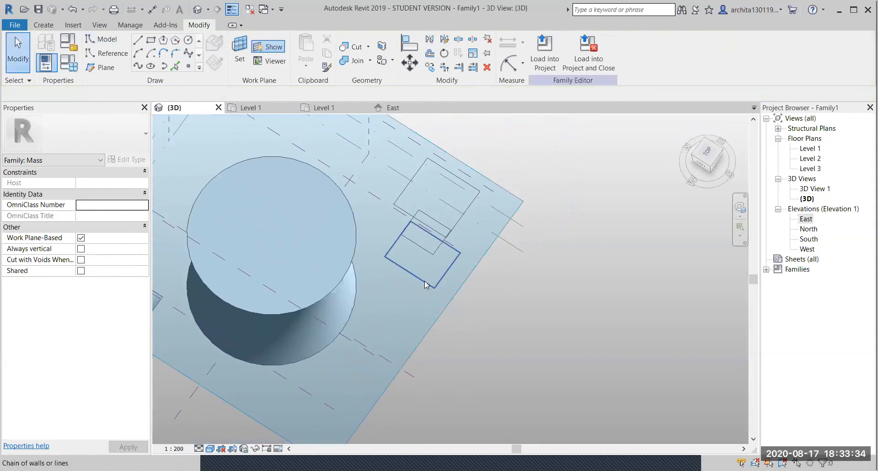
click(429, 273)
ctrl+click(461, 223)
shift+middle_drag(540, 293, 451, 299)
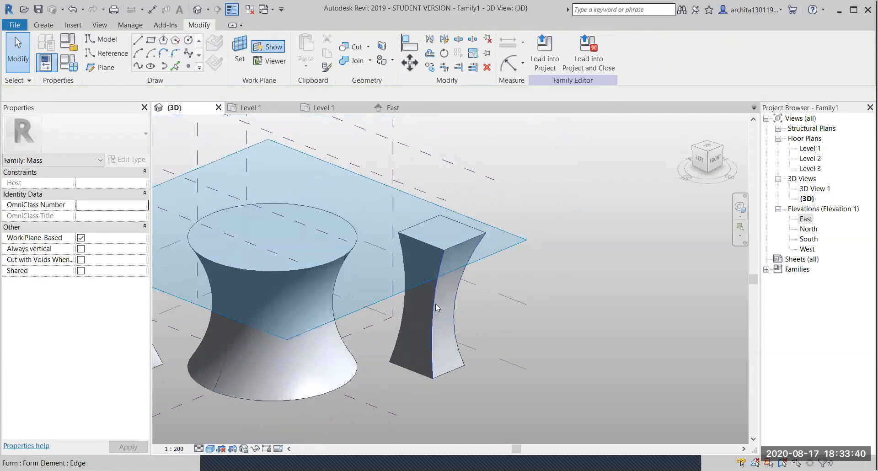
scroll(256, 321, down, 3)
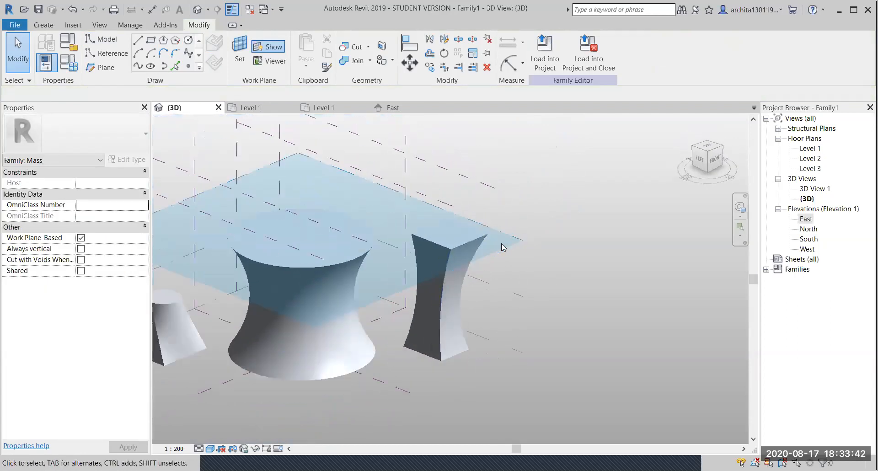
scroll(322, 302, up, 6)
shift+middle_drag(318, 302, 406, 257)
shift+middle_drag(359, 347, 460, 260)
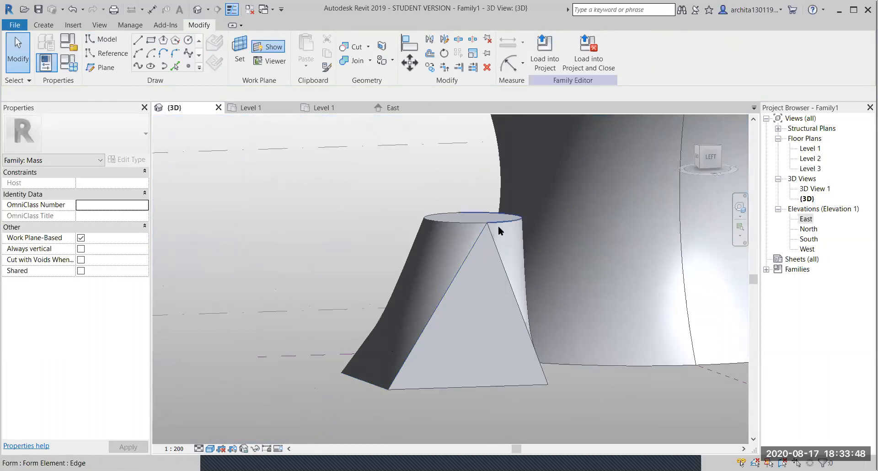
shift+middle_drag(419, 349, 312, 358)
shift+middle_drag(473, 321, 412, 320)
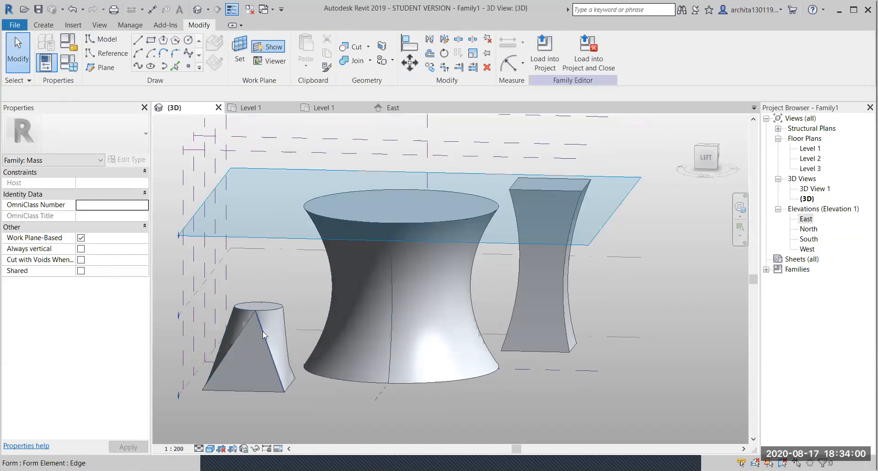
shift+middle_drag(280, 376, 245, 414)
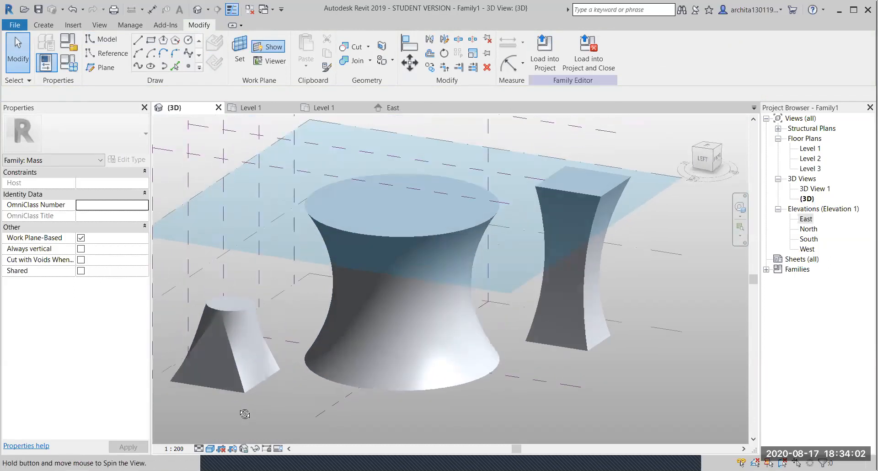
middle_drag(608, 346, 471, 354)
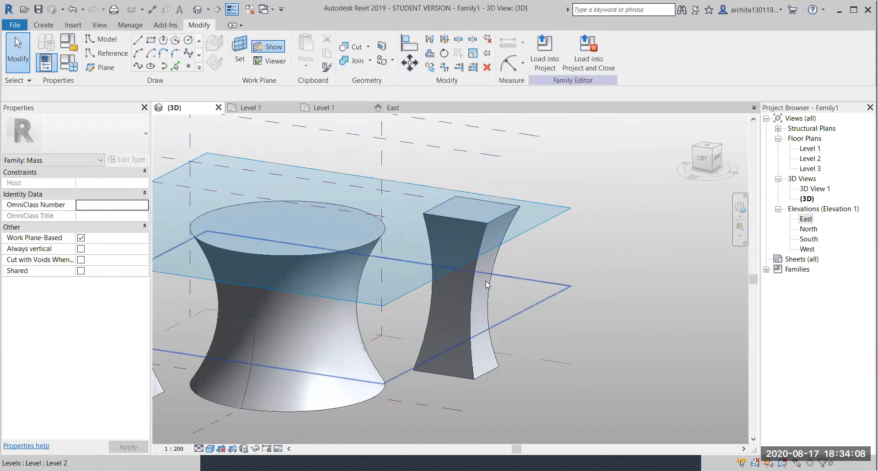
scroll(571, 296, down, 4)
shift+middle_drag(443, 297, 397, 301)
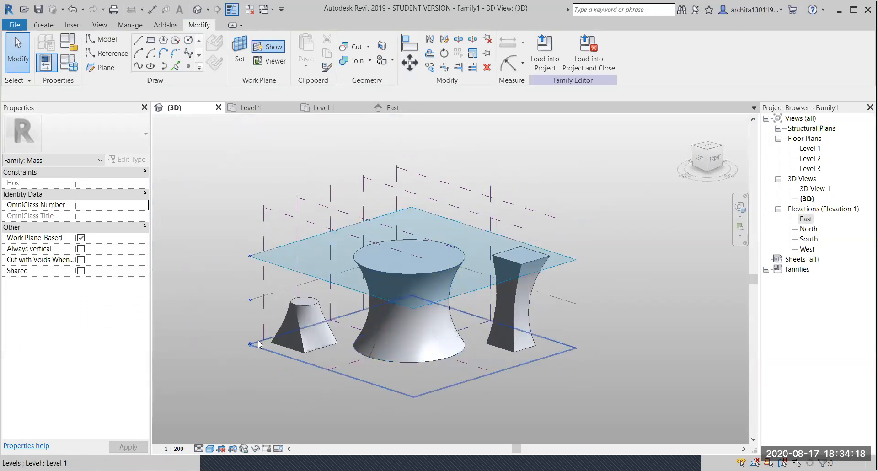
shift+middle_drag(456, 293, 425, 112)
scroll(268, 333, up, 3)
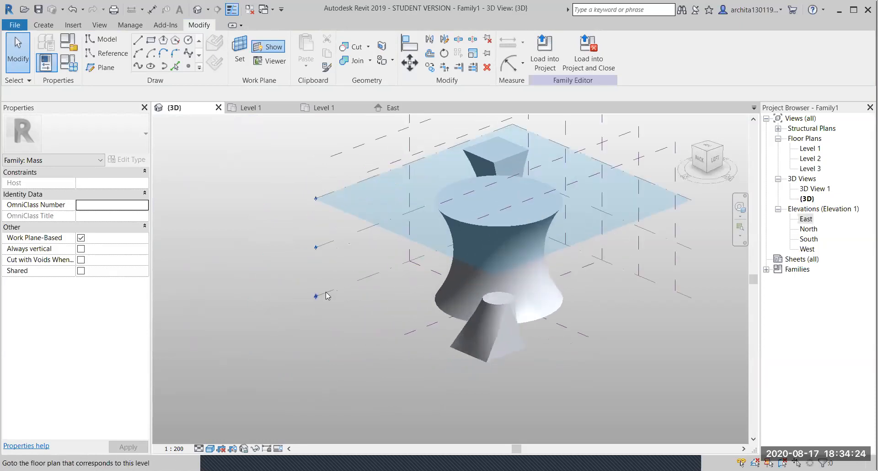
click(361, 276)
- Sketch the first spline on Level 1
scroll(379, 248, up, 3)
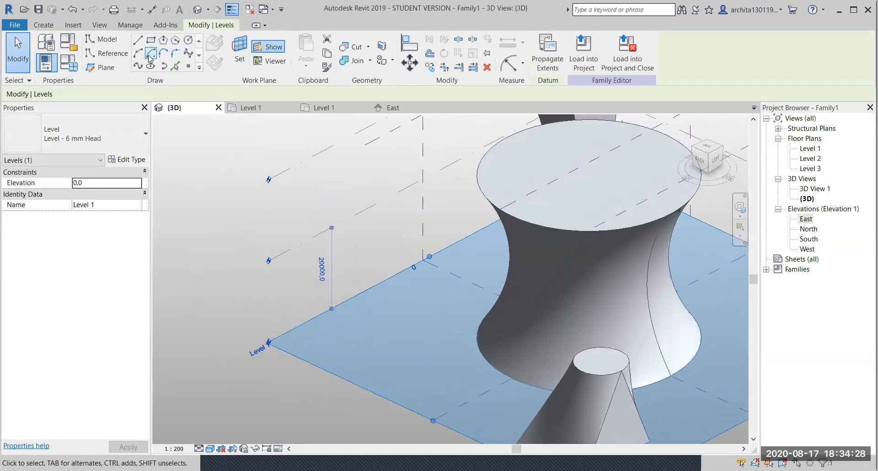
click(139, 65)
click(188, 54)
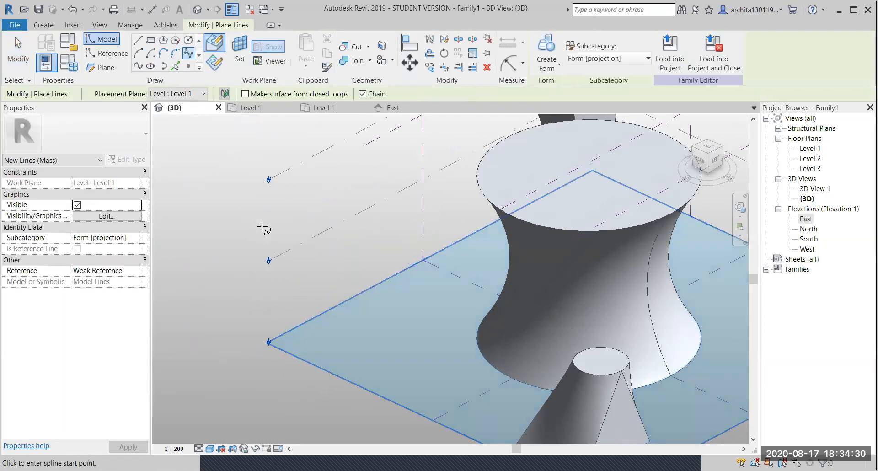
click(329, 325)
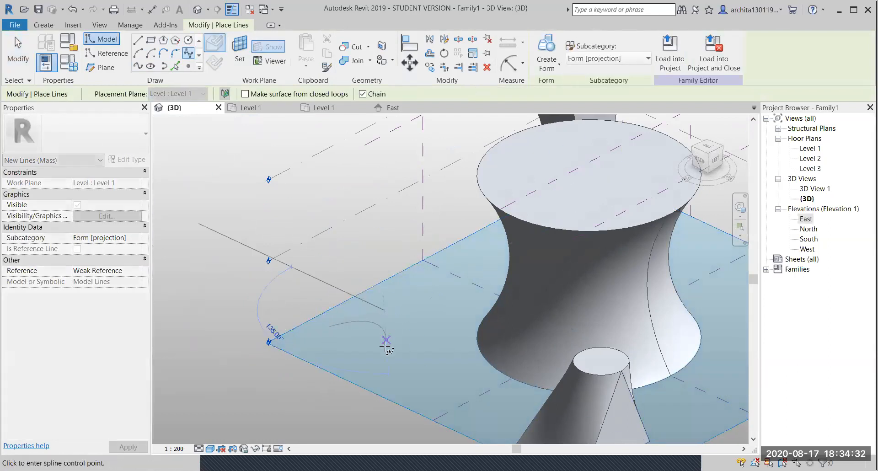
key(Escape)
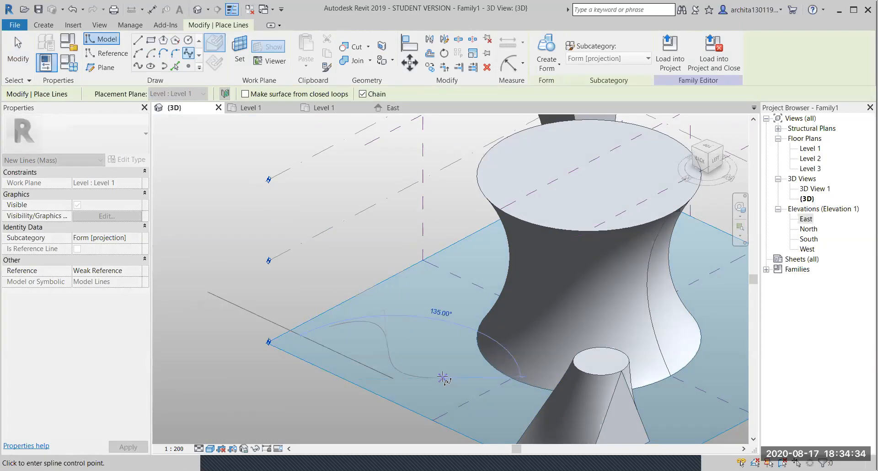
key(Escape)
- Sketch a five-point wavy spline on Level 2 near the first curve
click(359, 218)
shift+middle_drag(359, 217, 541, 221)
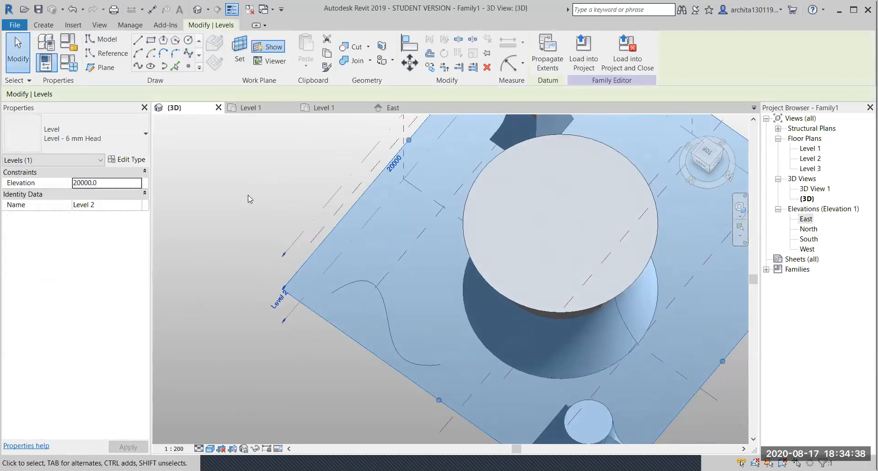
click(188, 53)
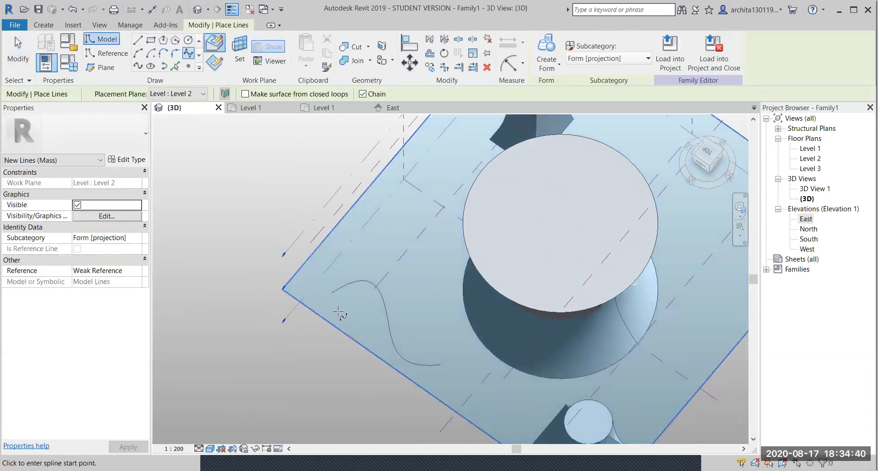
click(333, 293)
click(375, 278)
click(387, 314)
click(413, 353)
click(454, 354)
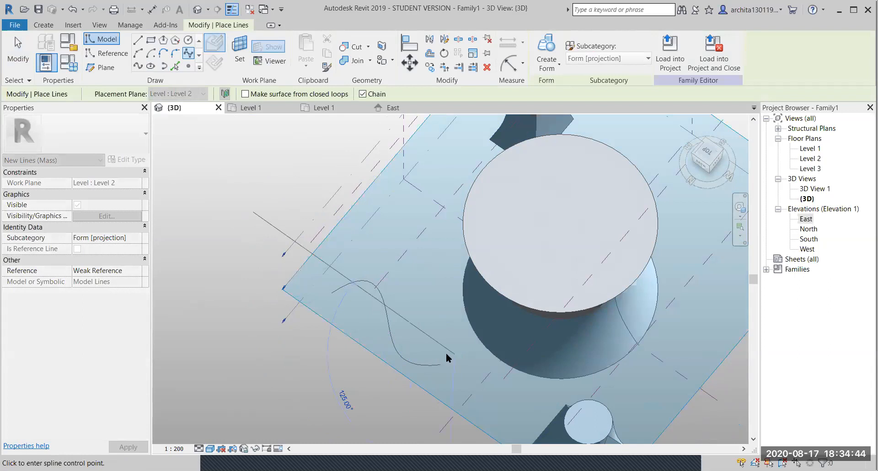
key(Escape)
key(Escape)
- Sketch a four-point wavy spline on Level 3
shift+middle_drag(388, 349, 356, 204)
click(337, 194)
shift+middle_drag(384, 272, 363, 427)
click(188, 54)
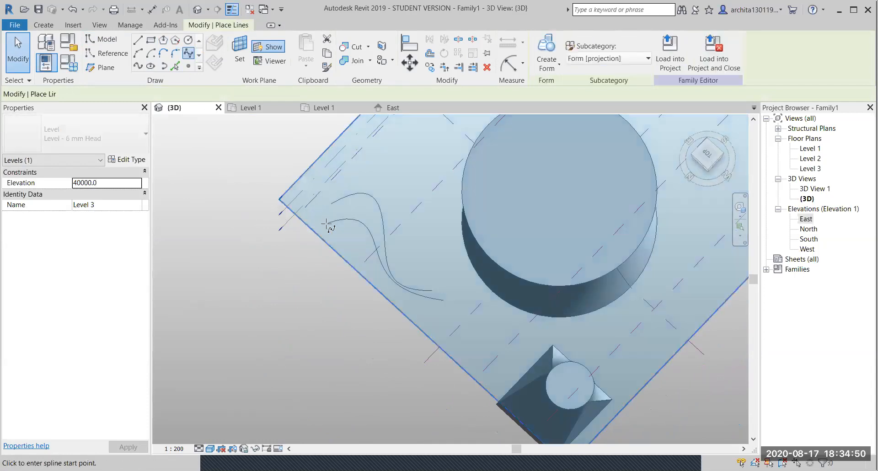
click(328, 217)
click(380, 198)
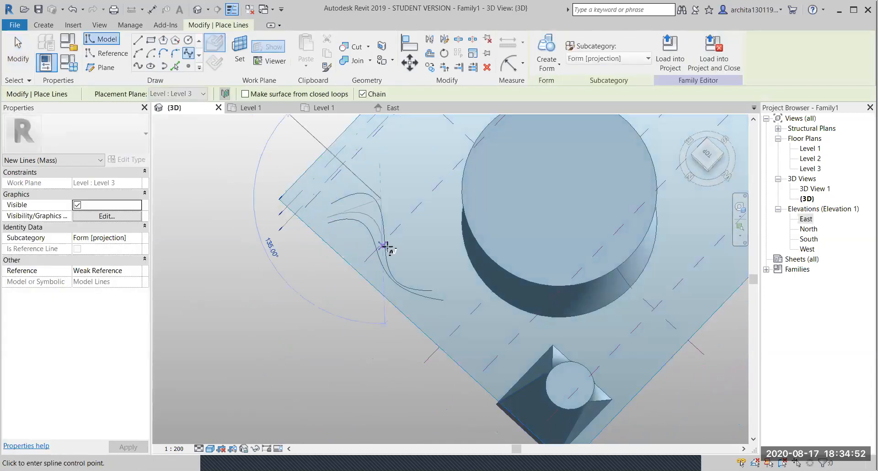
click(384, 269)
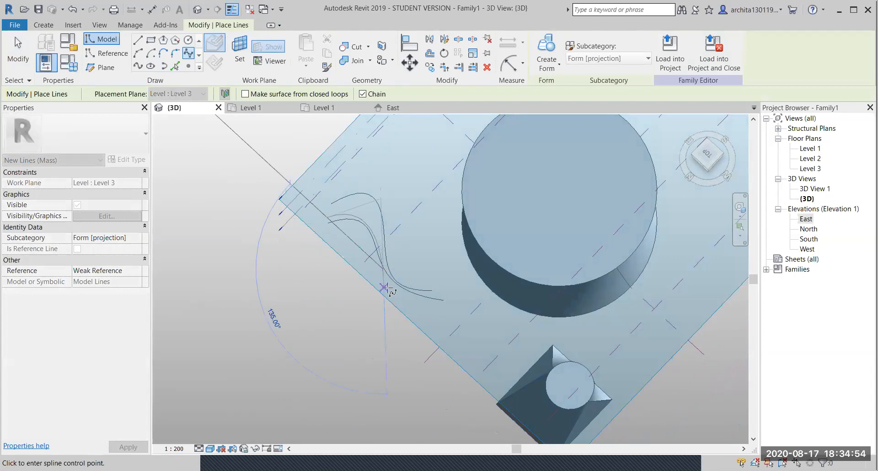
click(433, 290)
key(Escape)
key(Escape)
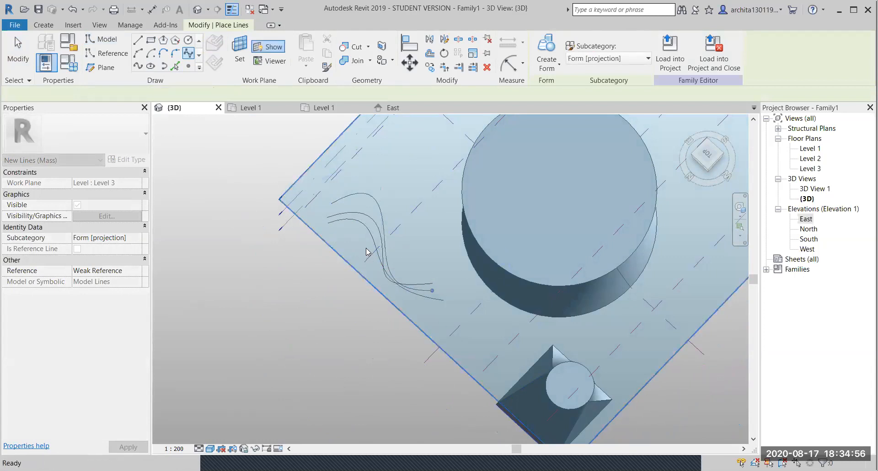
- Select all three splines and loft them into an S-curved surface form
shift+middle_drag(366, 248, 414, 179)
click(399, 271)
ctrl+click(391, 314)
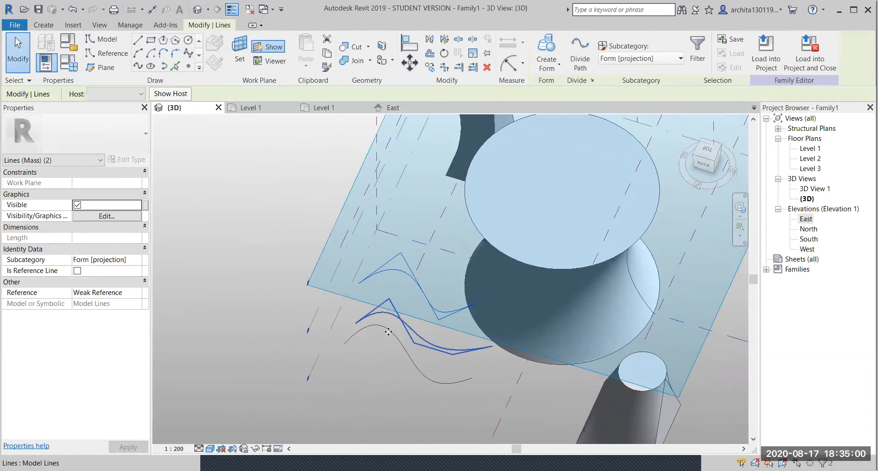
ctrl+click(371, 328)
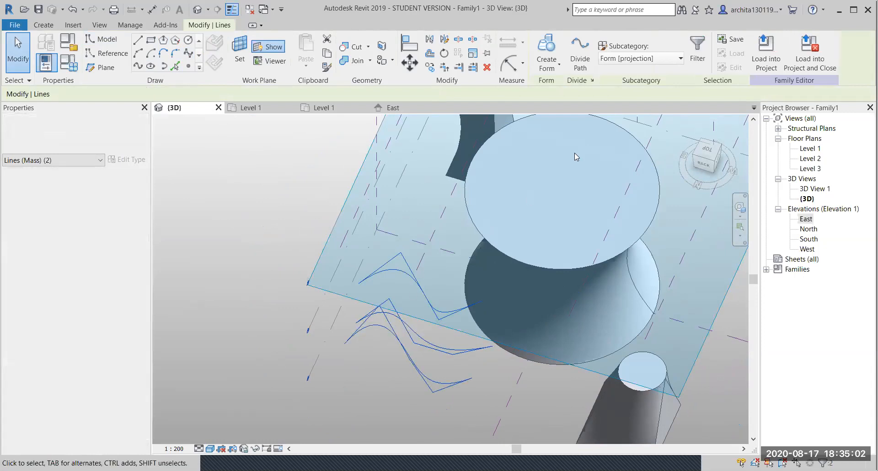
click(547, 51)
shift+middle_drag(439, 283, 382, 323)
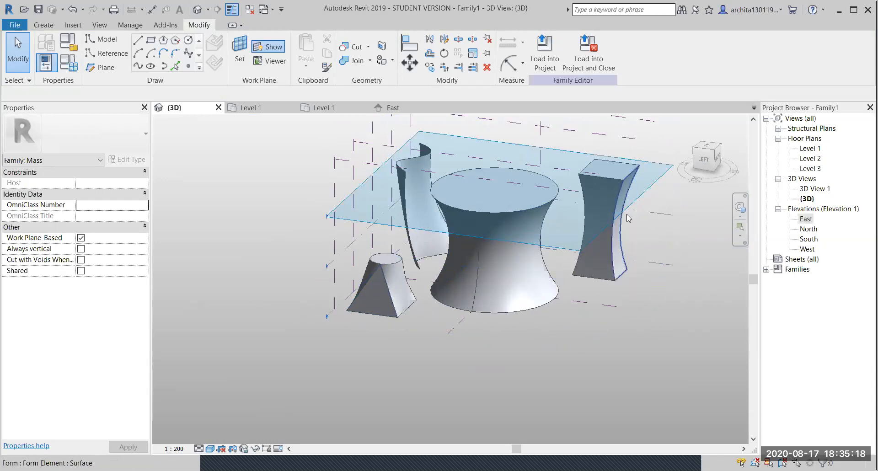
shift+middle_drag(562, 238, 407, 270)
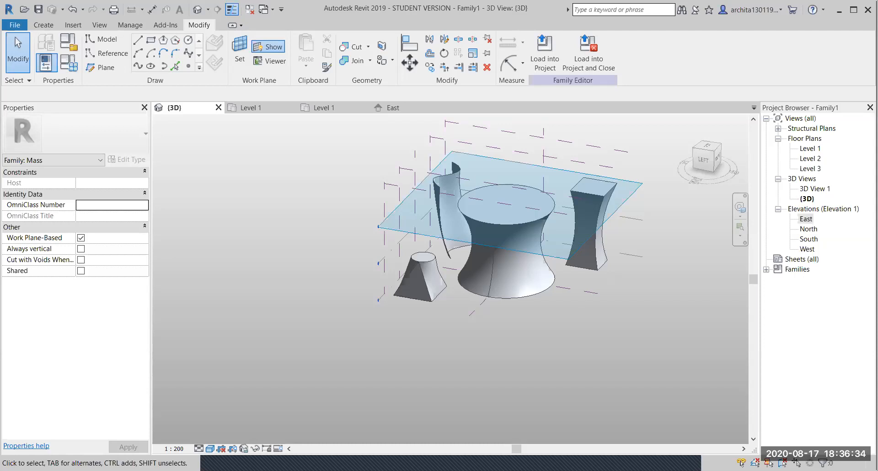
shift+middle_drag(535, 254, 485, 347)
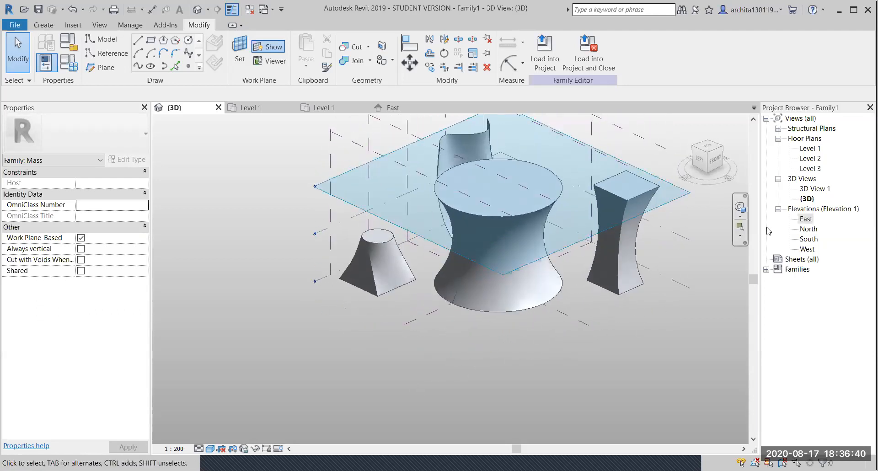
- In the East elevation, add Level 4 above Level 3, then go back to the 3D view
double_click(801, 219)
scroll(458, 295, down, 1)
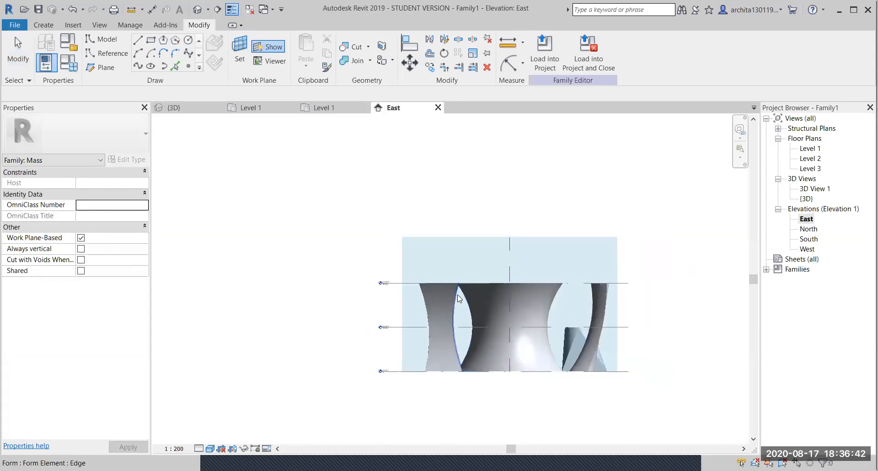
middle_drag(553, 300, 529, 295)
scroll(554, 298, up, 1)
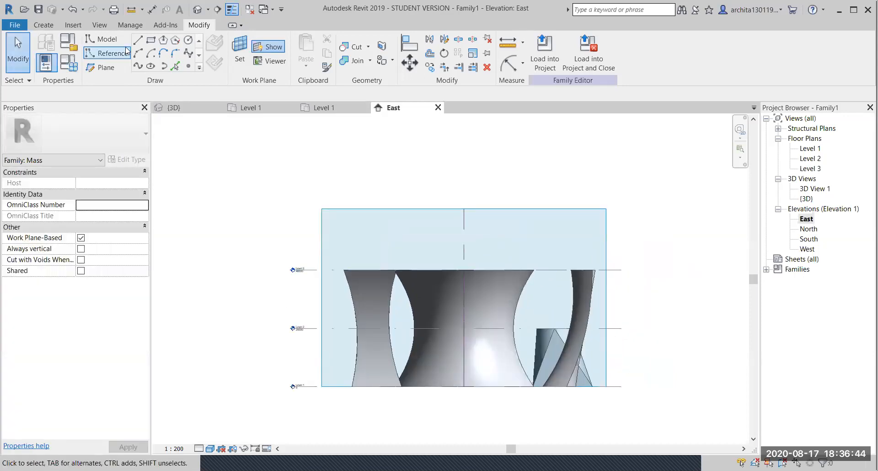
click(42, 26)
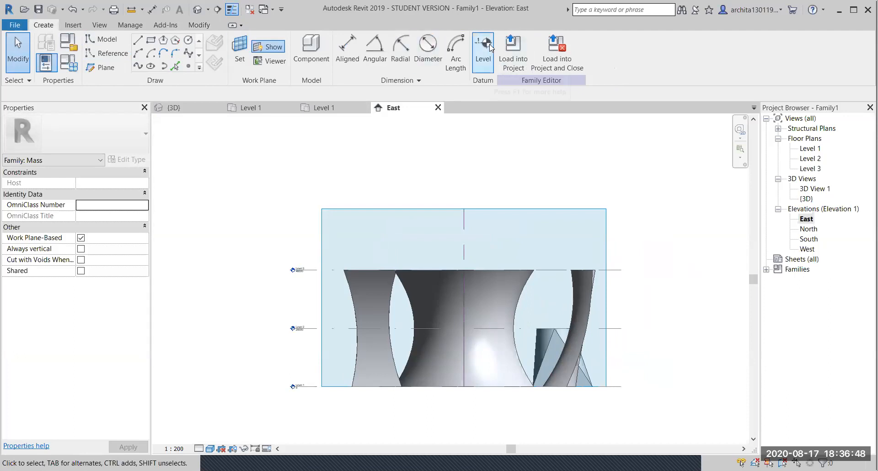
key(l)
key(l)
click(620, 232)
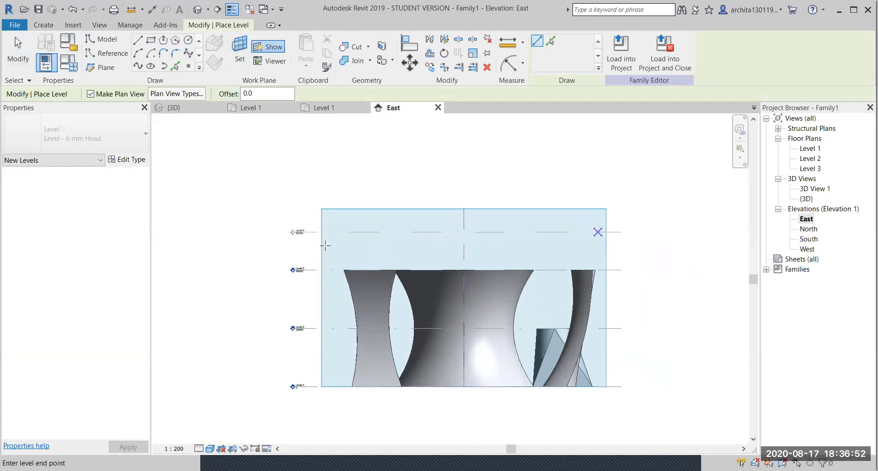
click(317, 232)
key(Escape)
key(Escape)
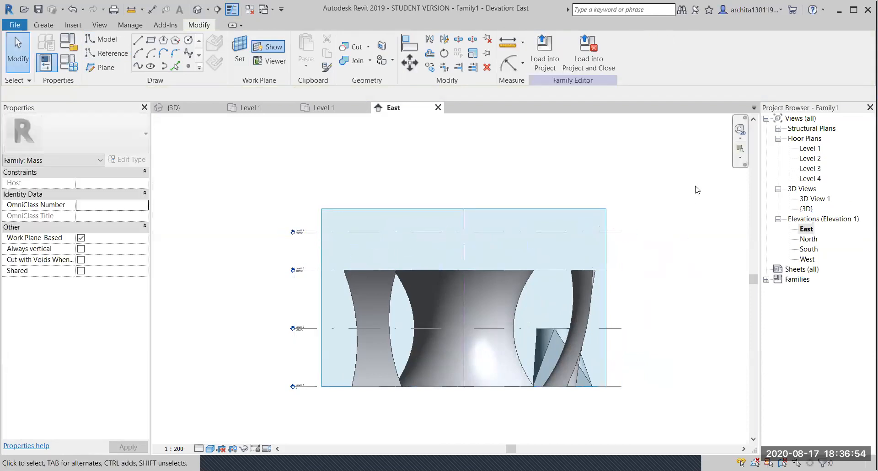
click(173, 107)
shift+middle_drag(525, 241, 595, 247)
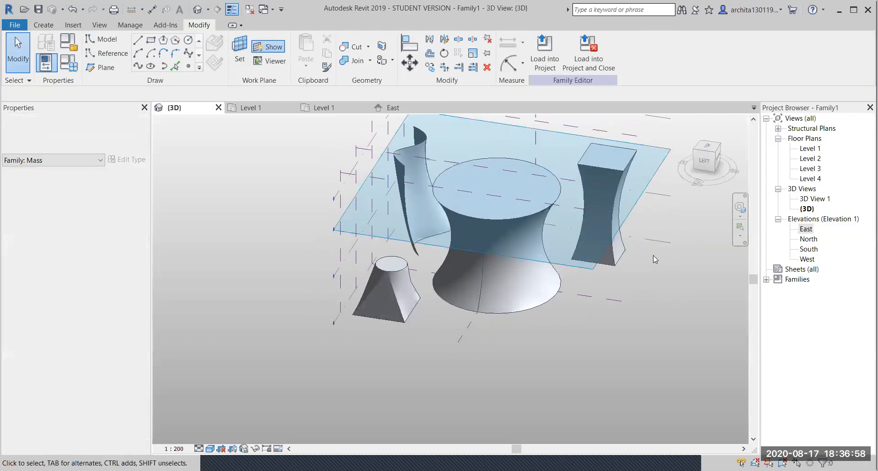
- Draw a circle on the Level 1 plane
click(670, 244)
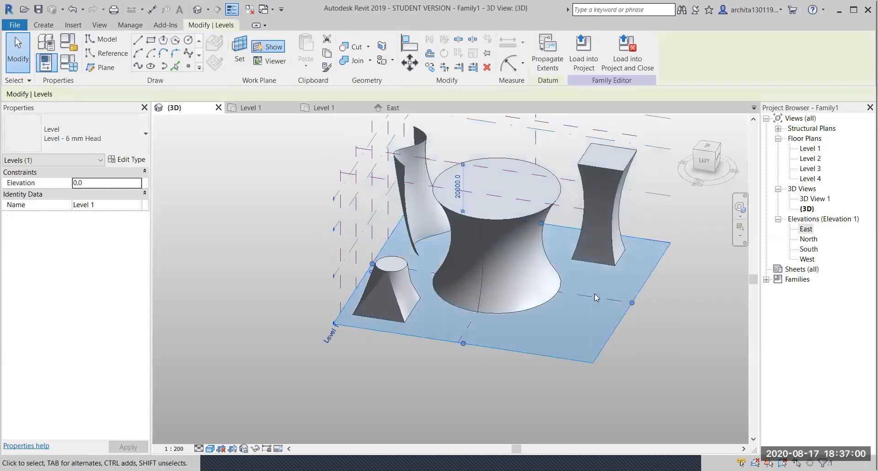
click(188, 40)
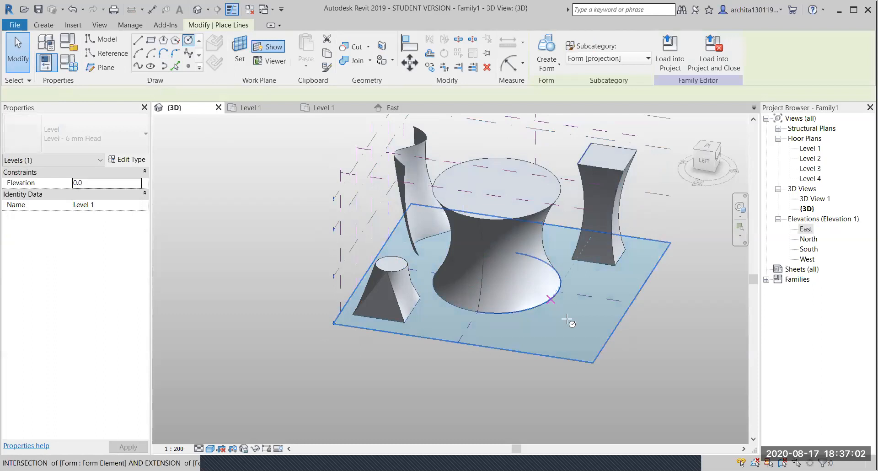
click(569, 336)
click(596, 337)
key(Escape)
key(Escape)
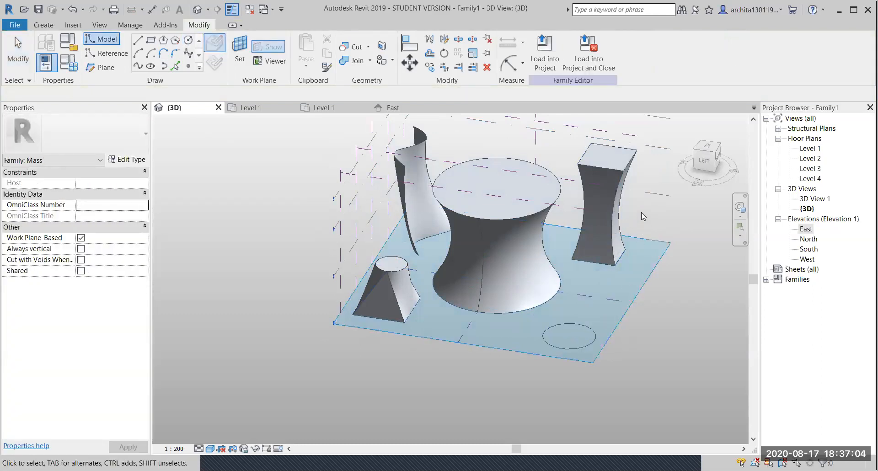
- Draw a smaller circle on Level 2, centred inside the small circle
click(708, 147)
shift+middle_drag(506, 347, 584, 263)
click(584, 263)
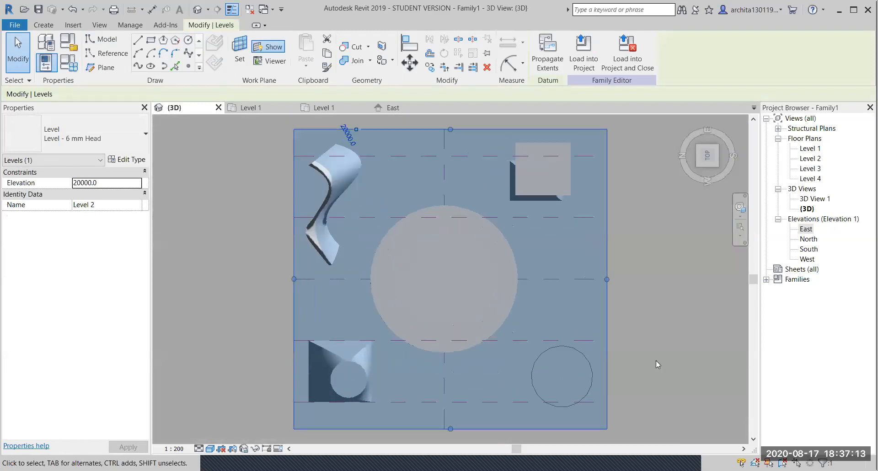
middle_drag(604, 338, 471, 269)
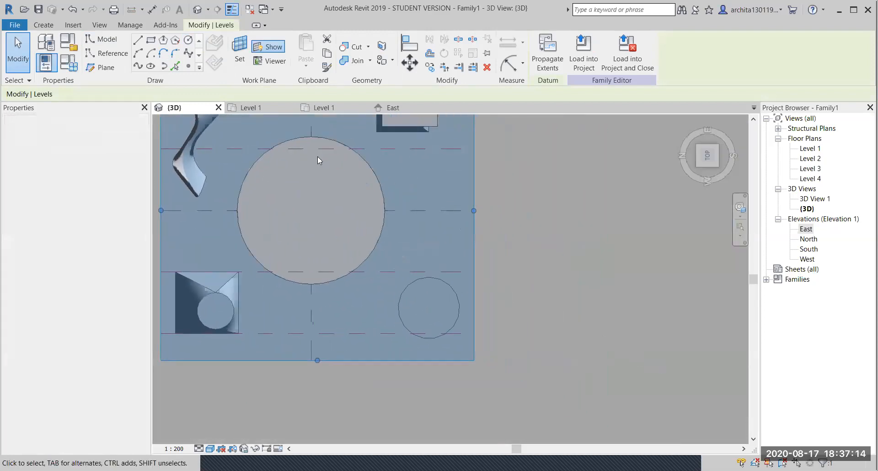
click(188, 40)
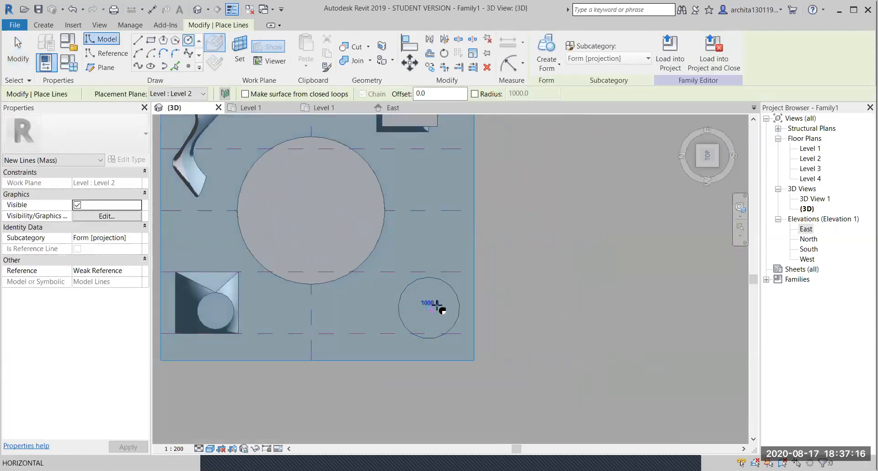
click(447, 305)
key(Escape)
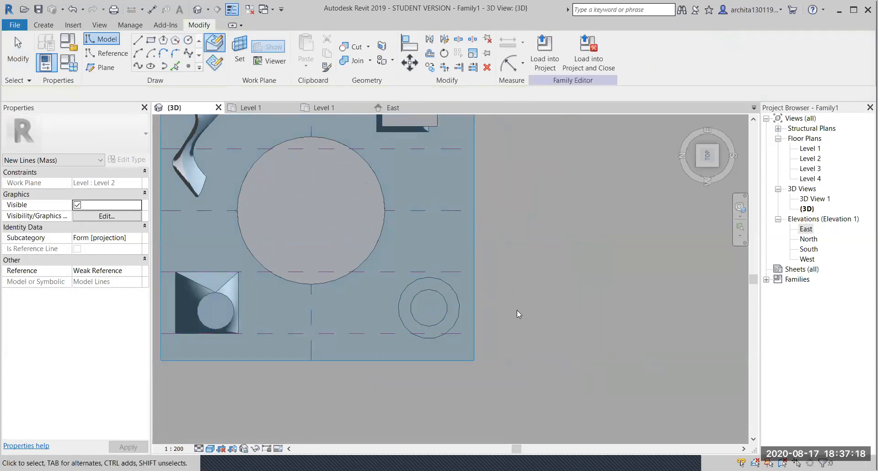
key(Escape)
- Draw a 22000 × 21000 rectangle on Level 3 around the circles, then select the lower circle
shift+middle_drag(504, 351, 510, 158)
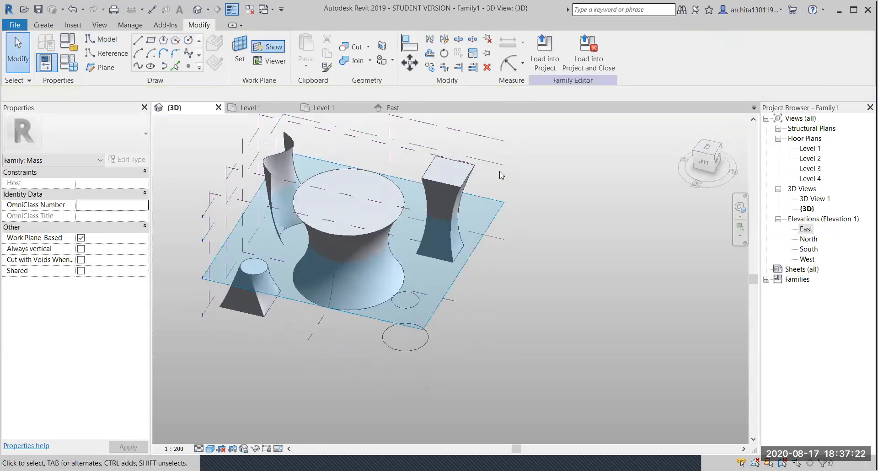
click(502, 165)
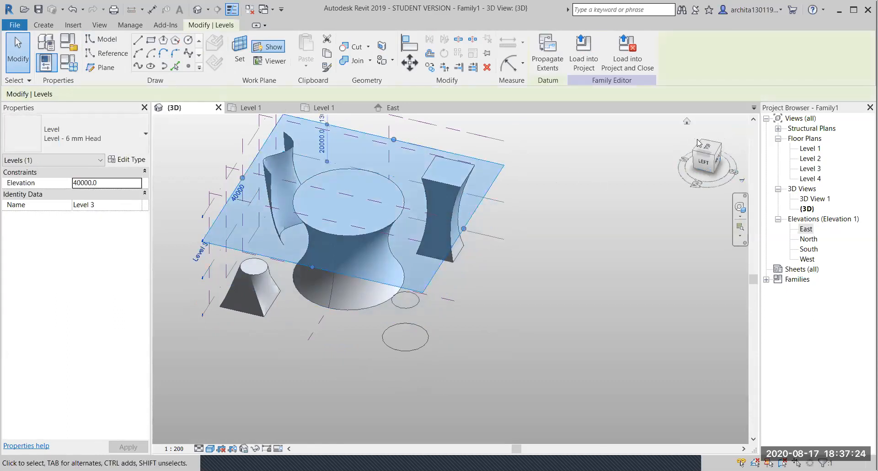
click(705, 145)
scroll(524, 350, up, 1)
middle_drag(516, 346, 343, 270)
click(151, 42)
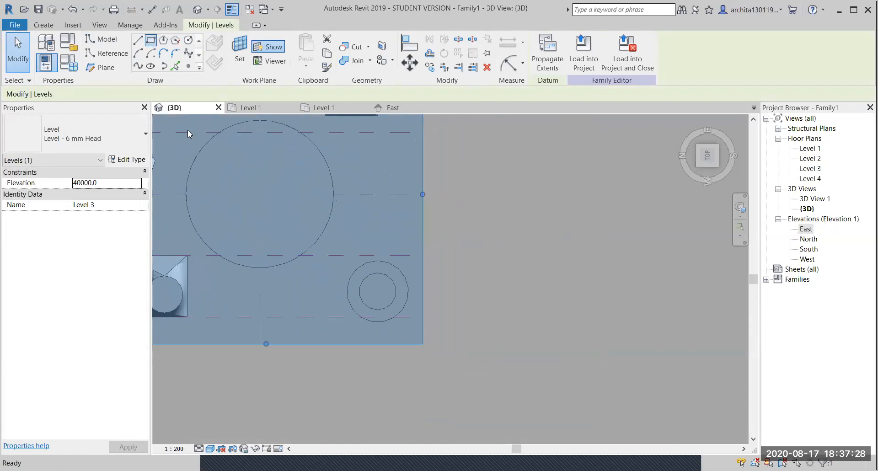
click(345, 262)
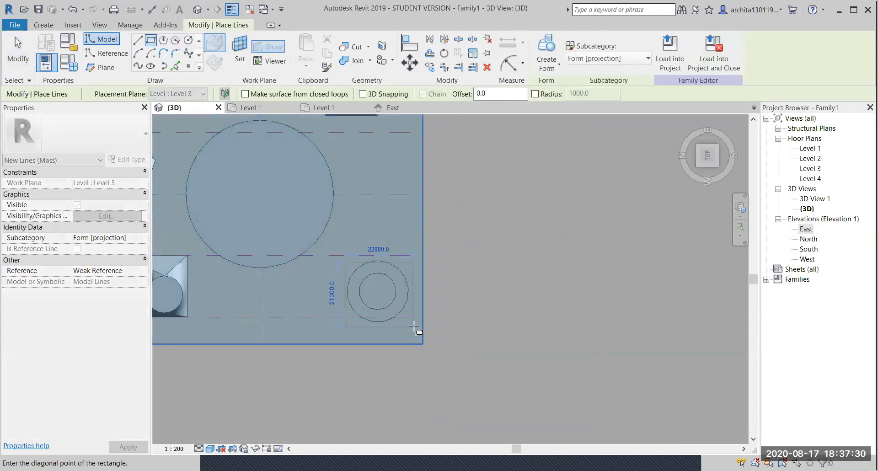
click(413, 320)
key(Escape)
shift+middle_drag(462, 336, 357, 343)
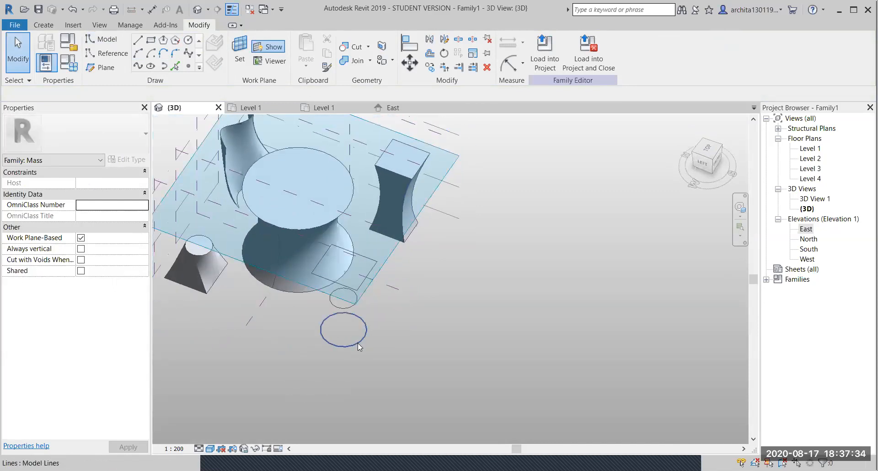
click(358, 340)
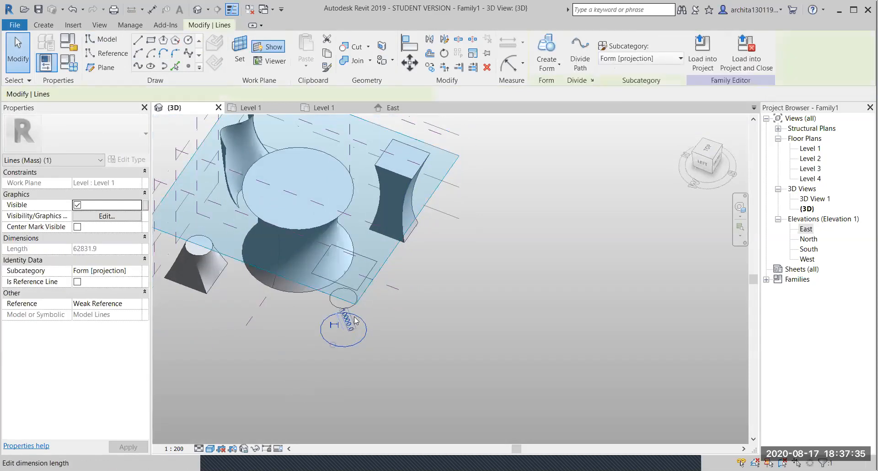
- Add the upper circle and rectangle to the selection, loft them into a round-to-square solid, and inspect it
ctrl+click(352, 293)
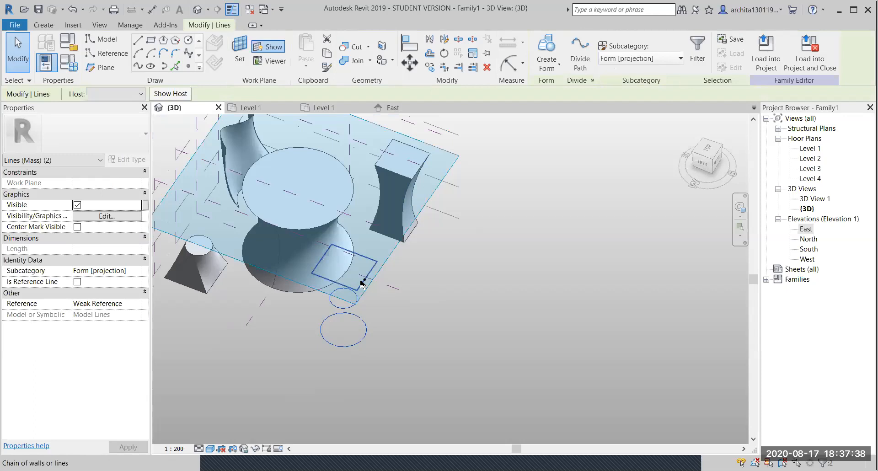
ctrl+click(362, 284)
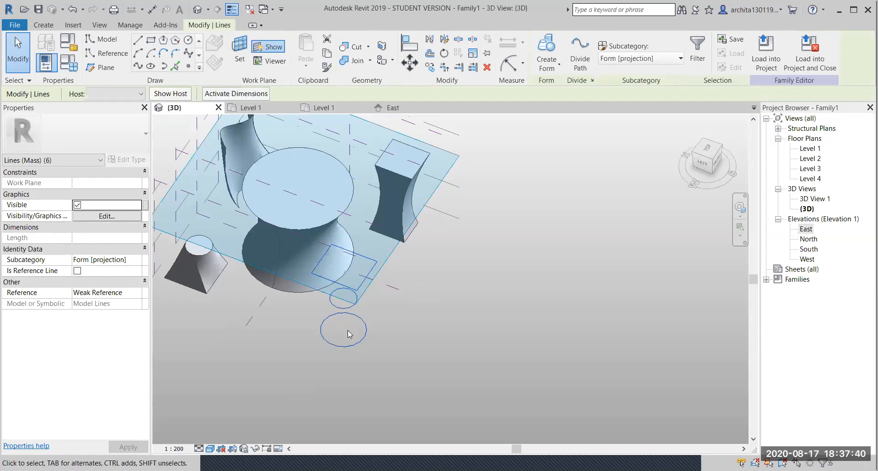
click(547, 48)
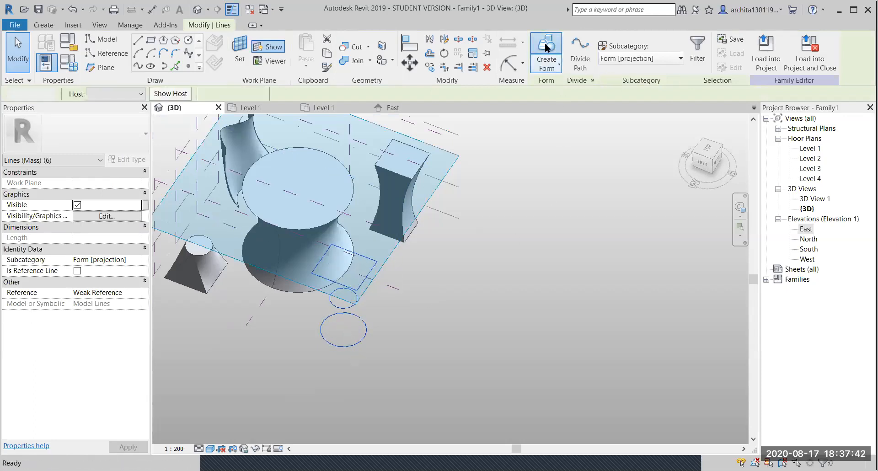
shift+middle_drag(322, 359, 373, 281)
shift+middle_drag(412, 202, 347, 275)
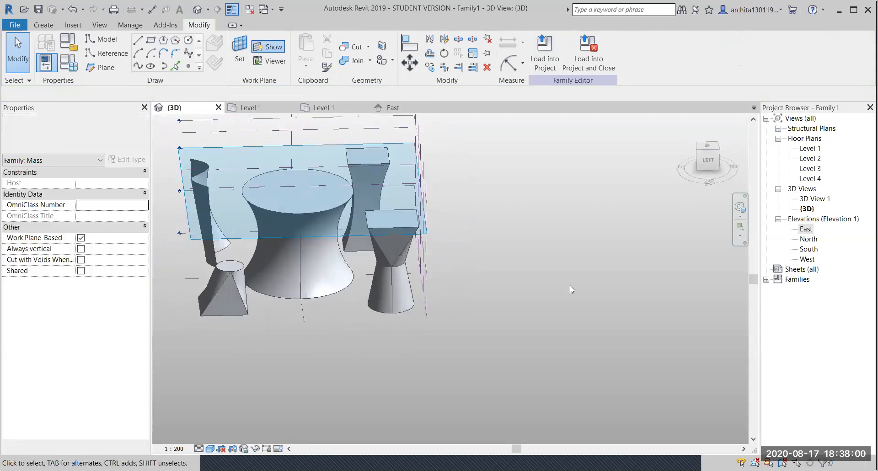
- Open the Level 1 floor plan
click(806, 230)
double_click(806, 229)
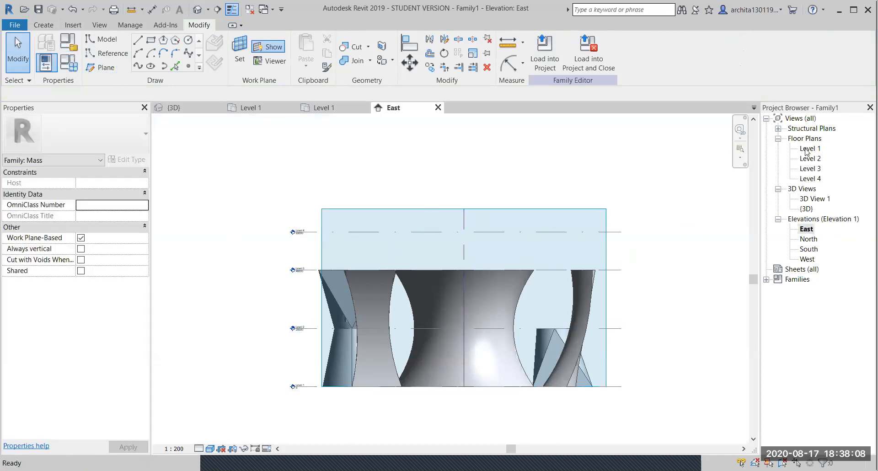
double_click(810, 149)
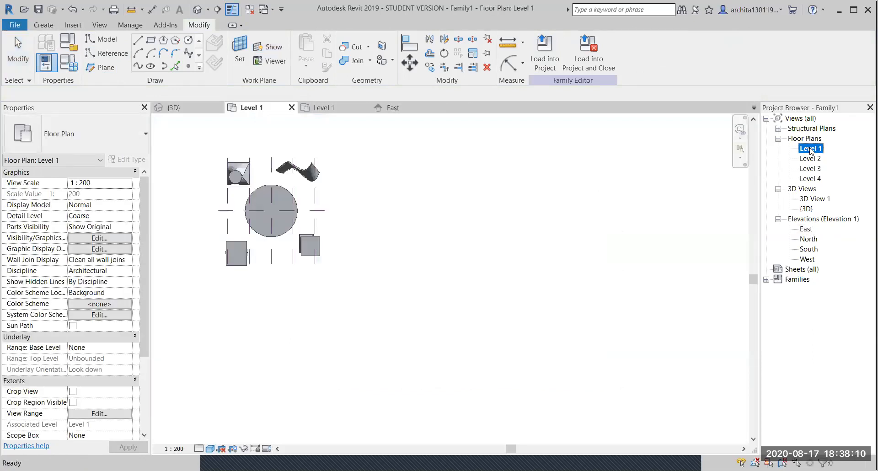
click(15, 37)
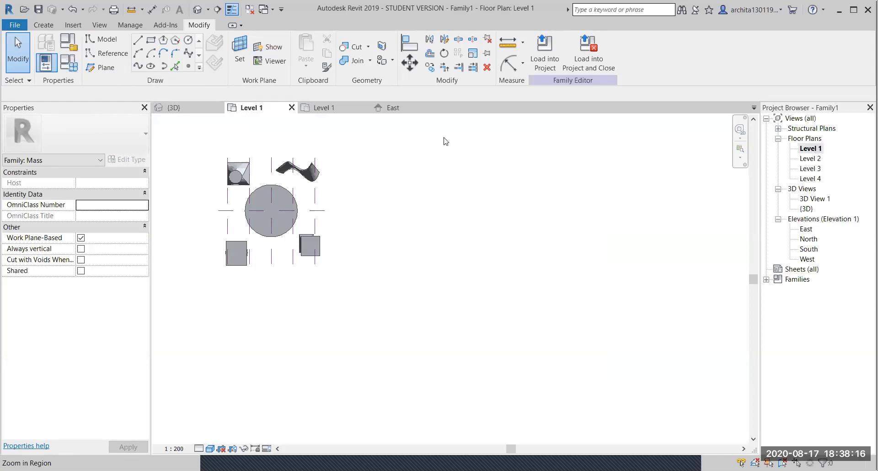
- Draw two vertical reference planes to the right of the forms
click(107, 67)
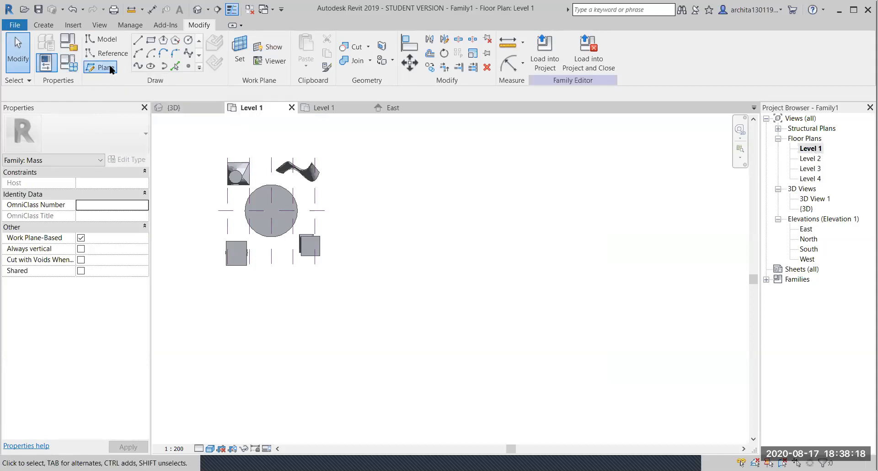
click(360, 157)
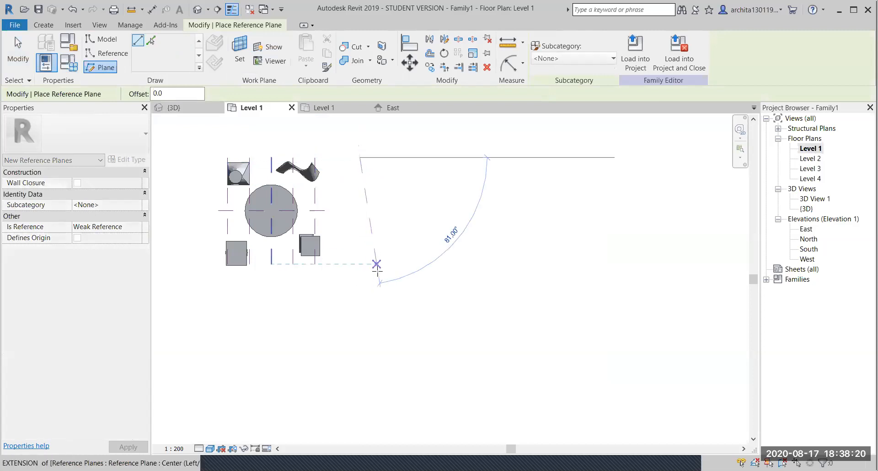
click(359, 264)
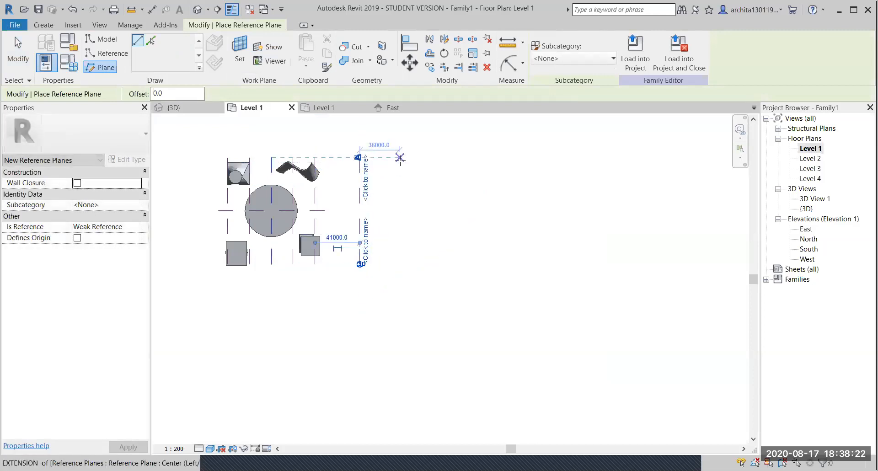
click(402, 157)
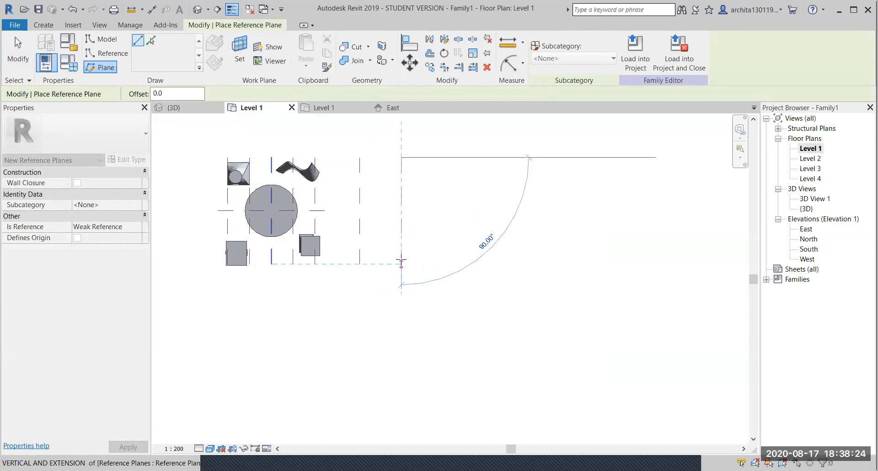
click(401, 265)
key(Escape)
key(Escape)
- In the East elevation, add Level 5 above Level 4, then return to the 3D view
double_click(806, 229)
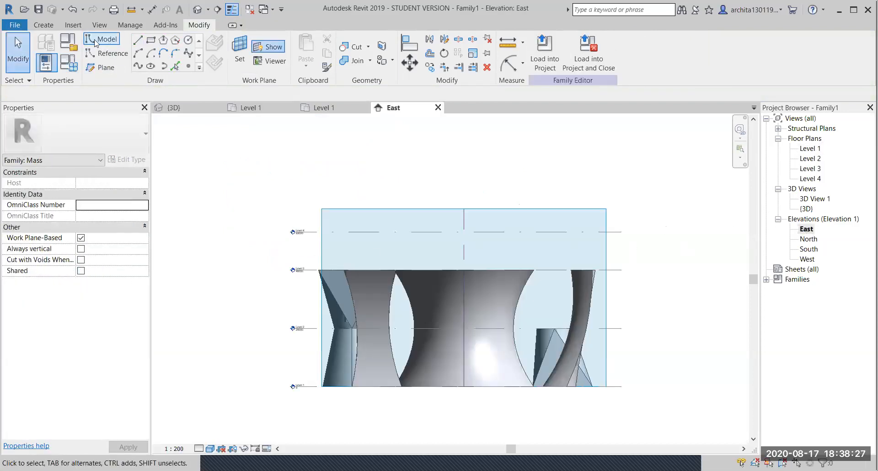
click(44, 24)
click(484, 55)
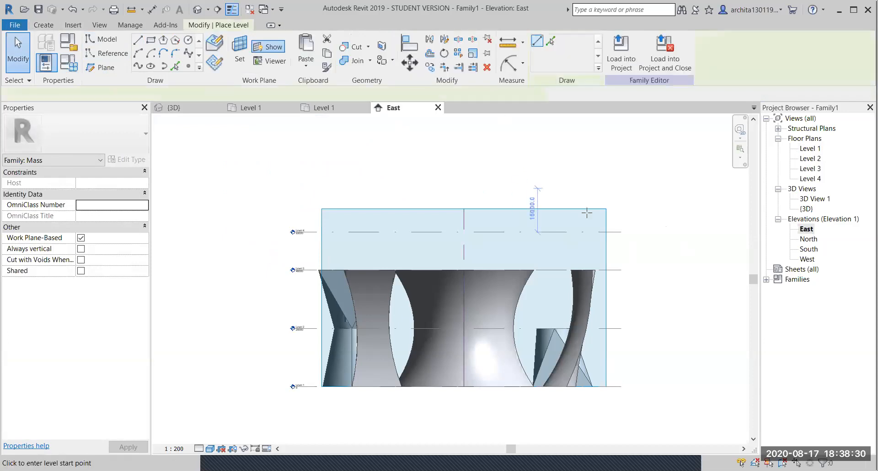
click(616, 209)
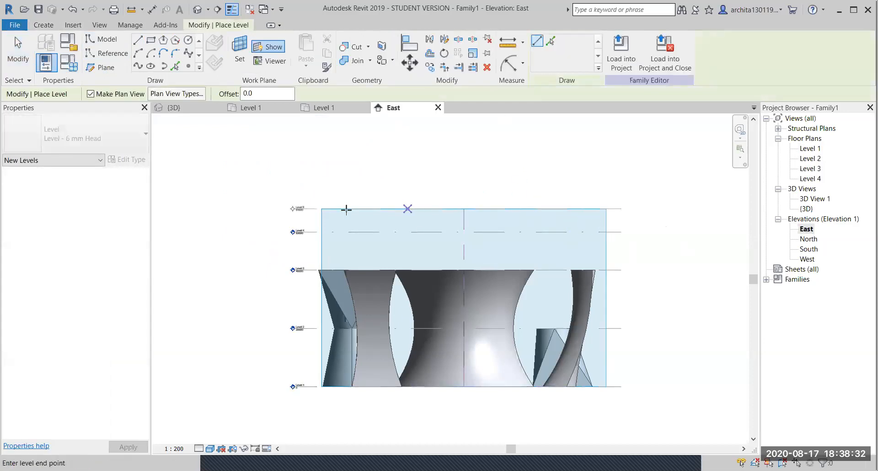
click(341, 209)
key(Escape)
key(Escape)
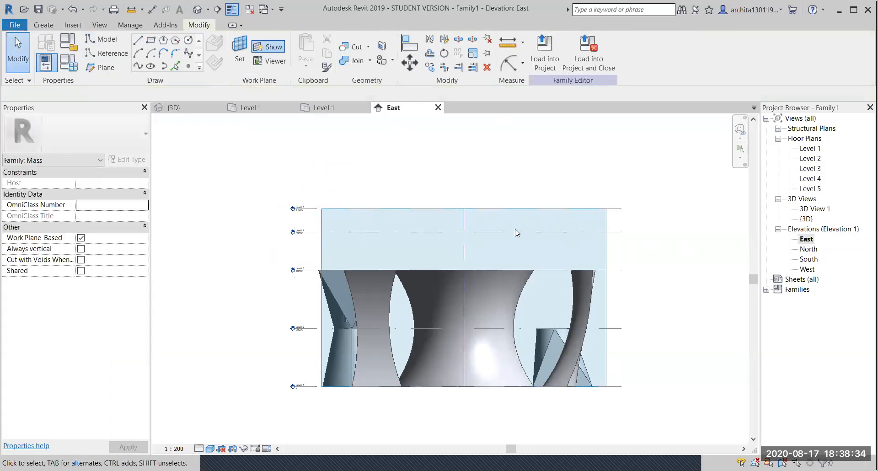
middle_drag(524, 314, 384, 241)
click(174, 108)
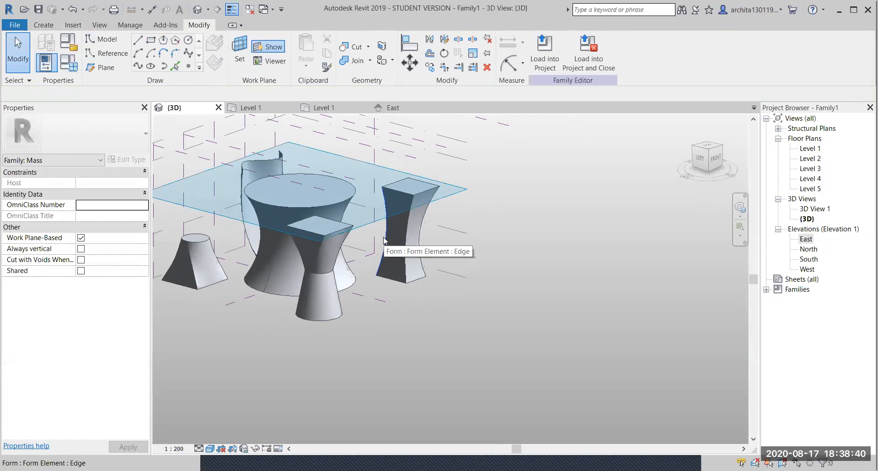
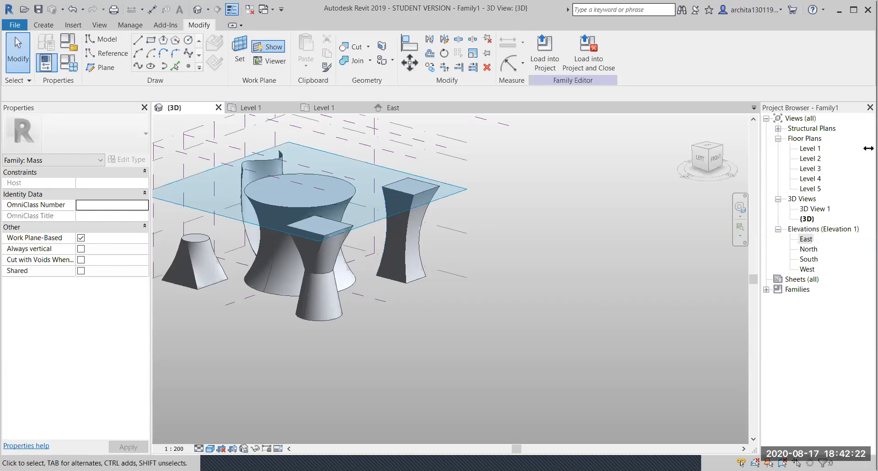
- In the Level 1 plan, draw a 45° diagonal reference plane
double_click(810, 149)
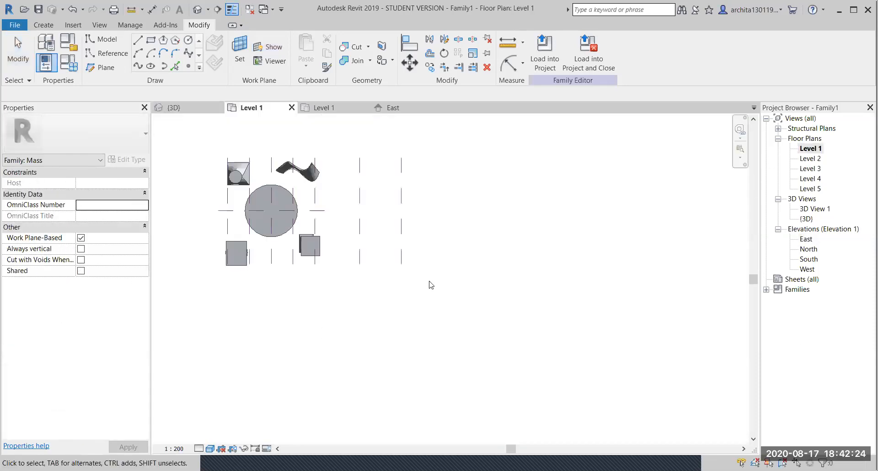
middle_drag(420, 242, 371, 235)
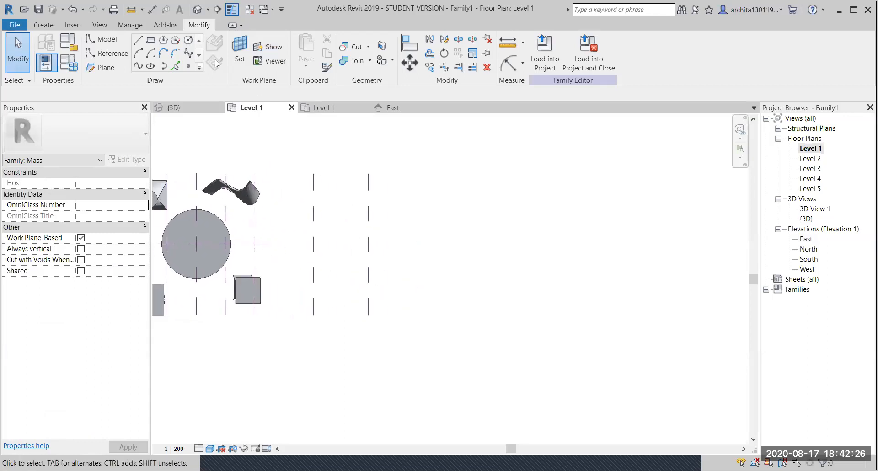
click(100, 67)
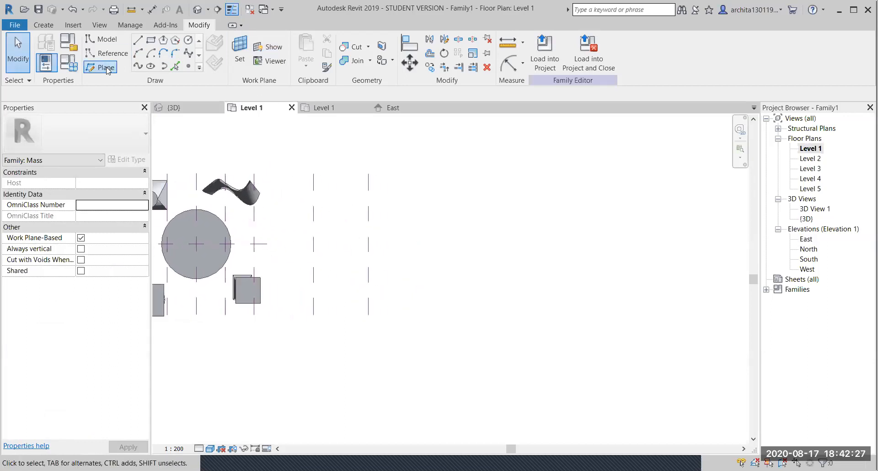
click(403, 244)
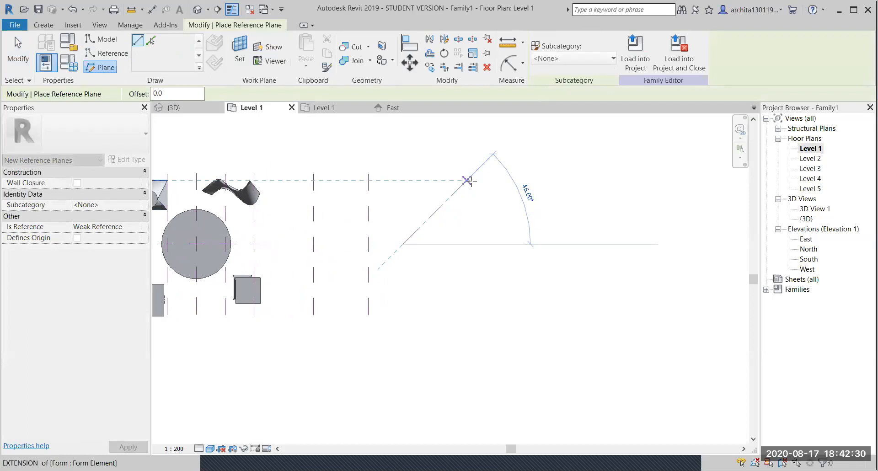
click(472, 173)
key(Escape)
key(Escape)
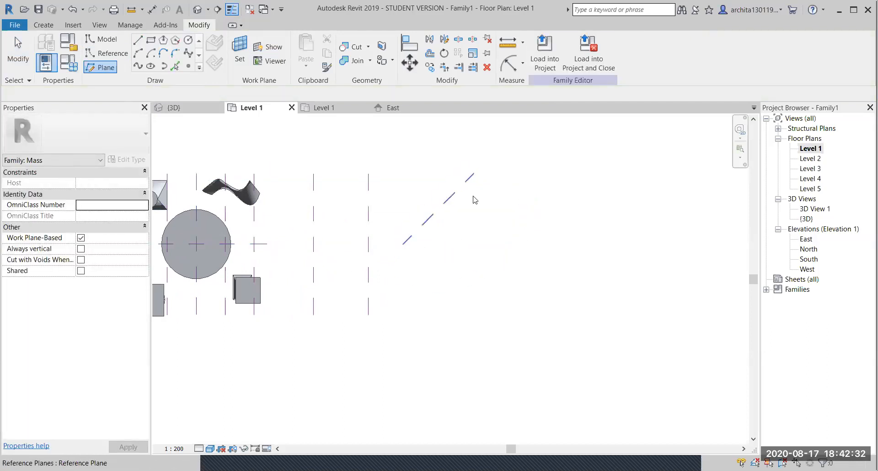
key(Escape)
key(Escape)
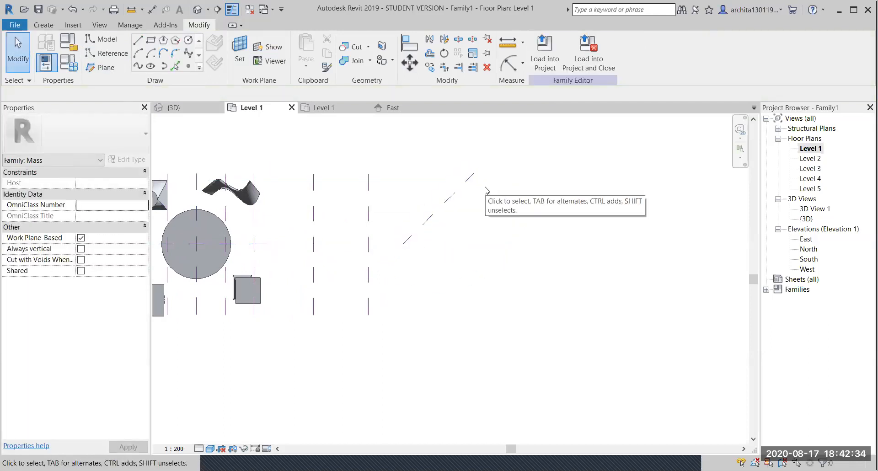
- Delete two reference planes, then the circle, boxes and nearby planes
scroll(486, 190, down, 2)
scroll(394, 218, up, 1)
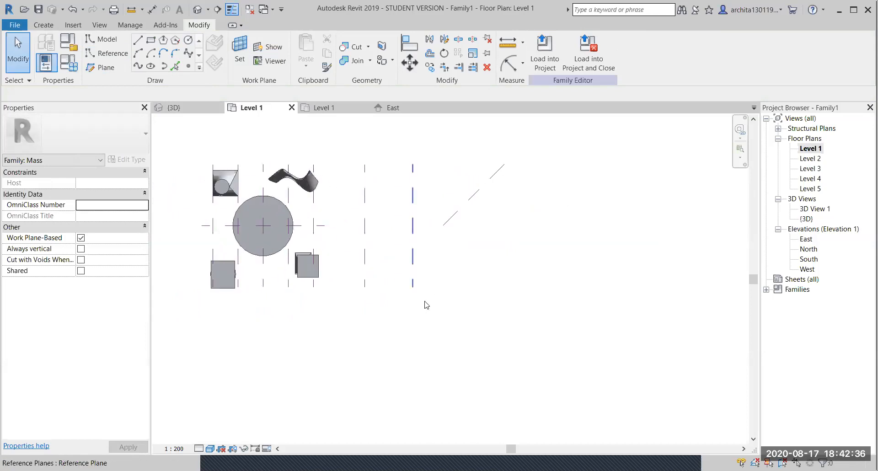
drag(462, 368, 355, 251)
key(Delete)
drag(334, 302, 200, 248)
key(Delete)
- Delete the two upper masses and the diagonal reference plane
drag(331, 200, 212, 155)
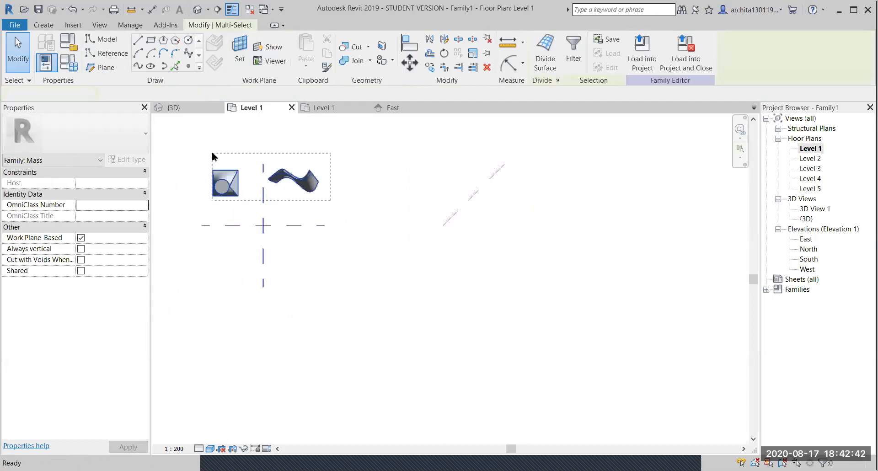
key(Delete)
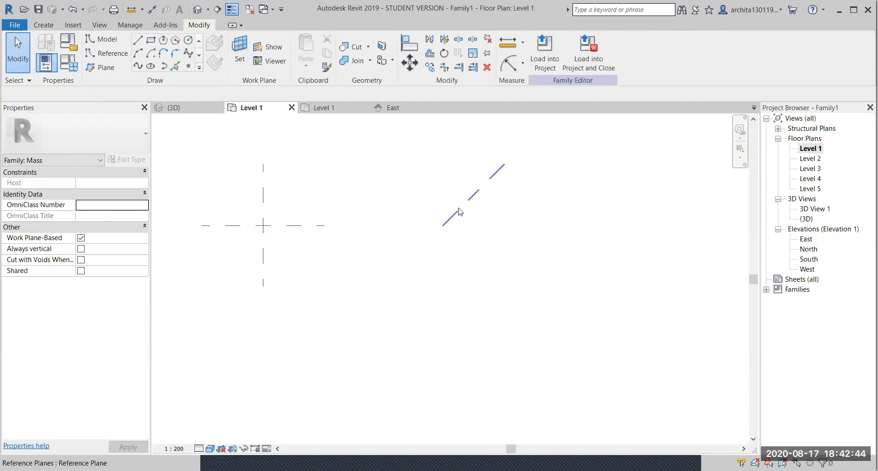
click(468, 196)
ctrl+drag(467, 205, 358, 208)
key(Delete)
- Zoom and pan the plan to centre the two crossing centre planes
scroll(257, 198, up, 2)
scroll(257, 198, up, 1)
middle_drag(262, 204, 290, 239)
scroll(416, 376, down, 2)
scroll(324, 274, up, 2)
middle_drag(323, 275, 402, 217)
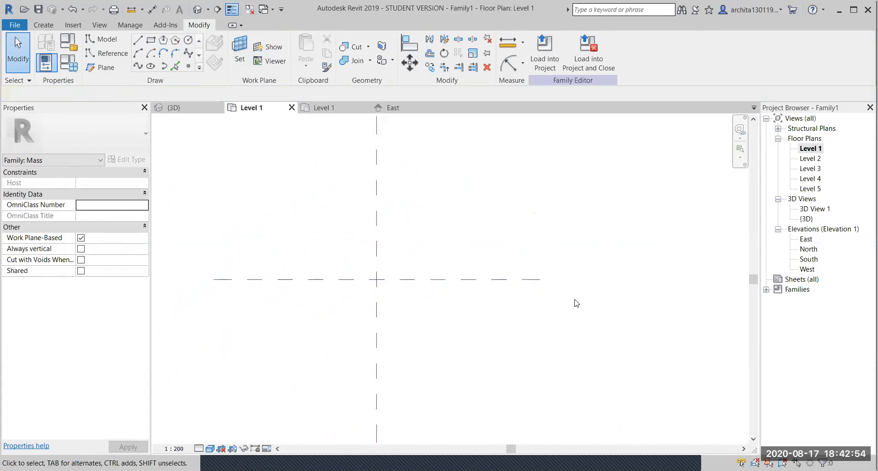
scroll(356, 267, down, 1)
scroll(383, 226, up, 1)
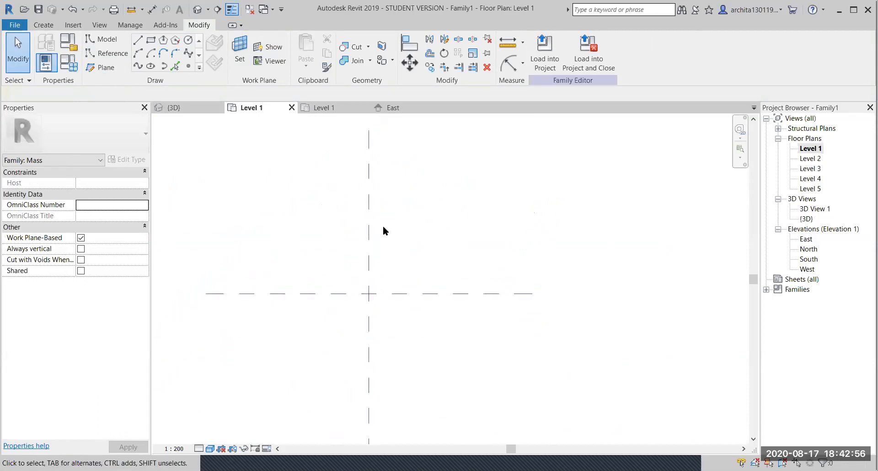
- Draw three reference planes from the centre intersection at roughly 65°, 37° and 15°
click(101, 68)
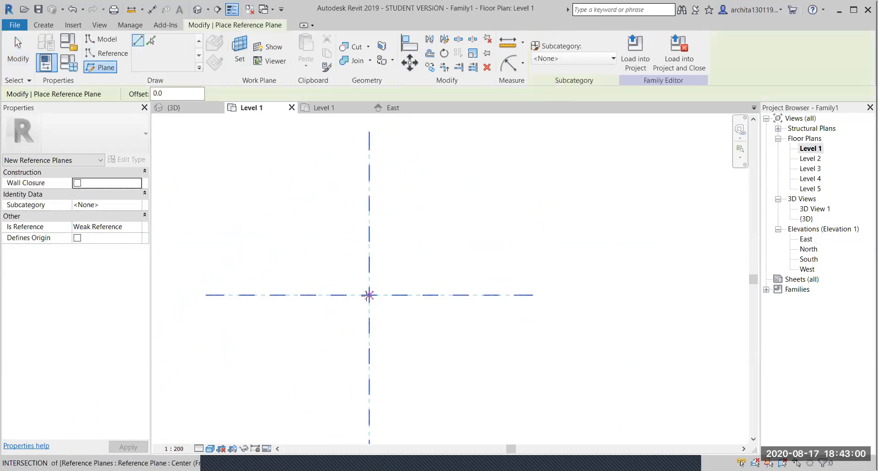
click(369, 295)
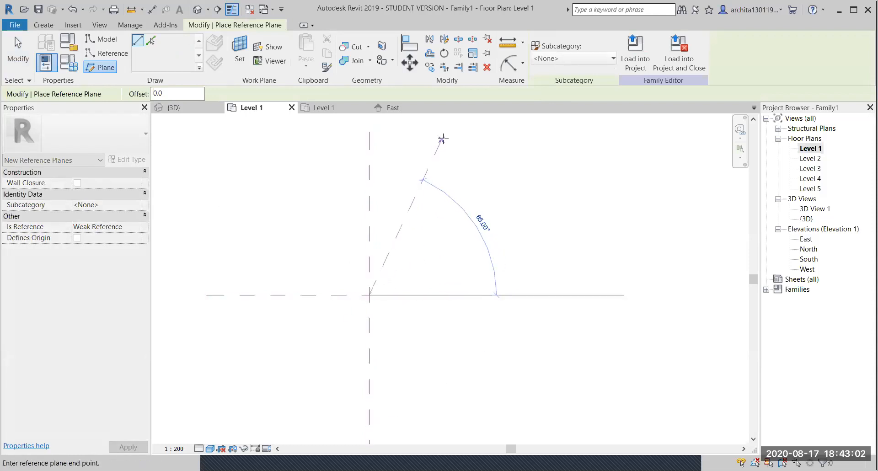
click(445, 138)
click(369, 295)
click(518, 183)
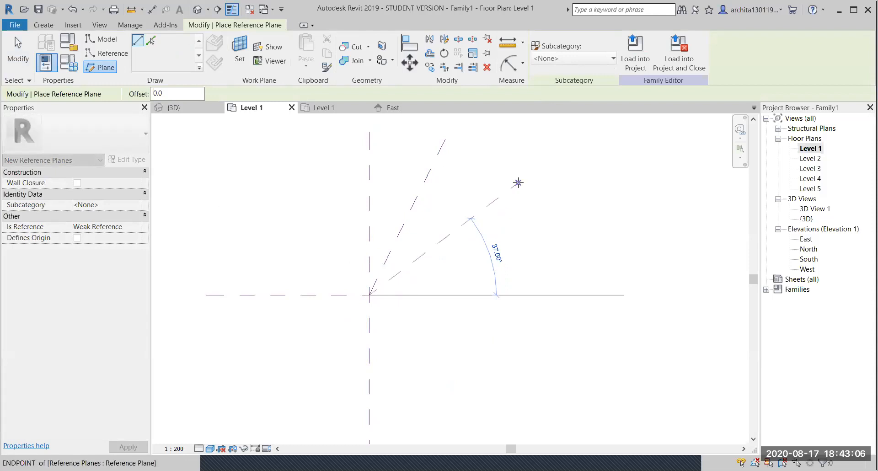
click(370, 295)
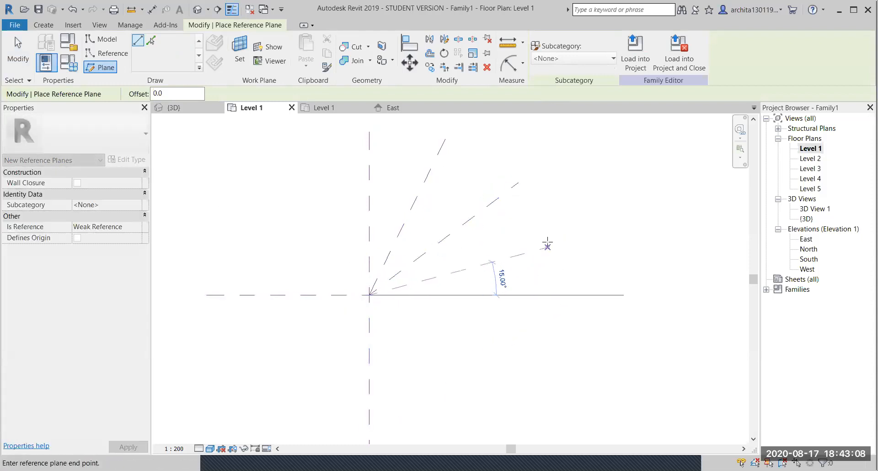
click(550, 233)
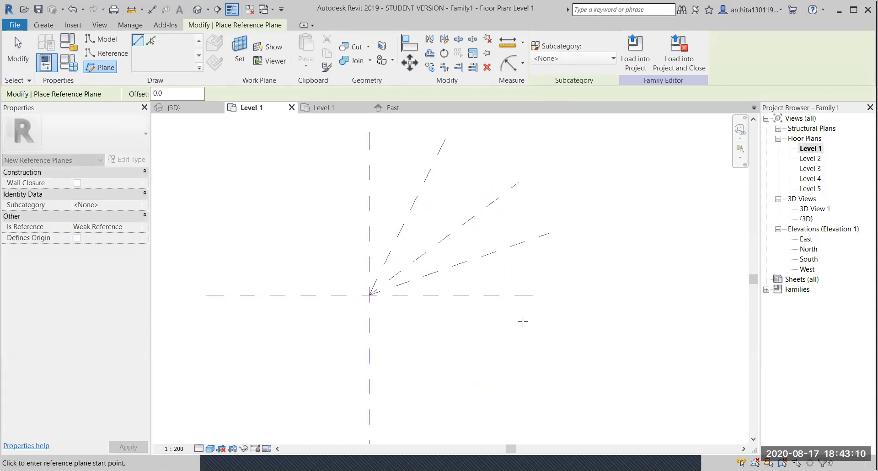
key(Escape)
key(Escape)
scroll(522, 341, down, 1)
scroll(519, 351, up, 1)
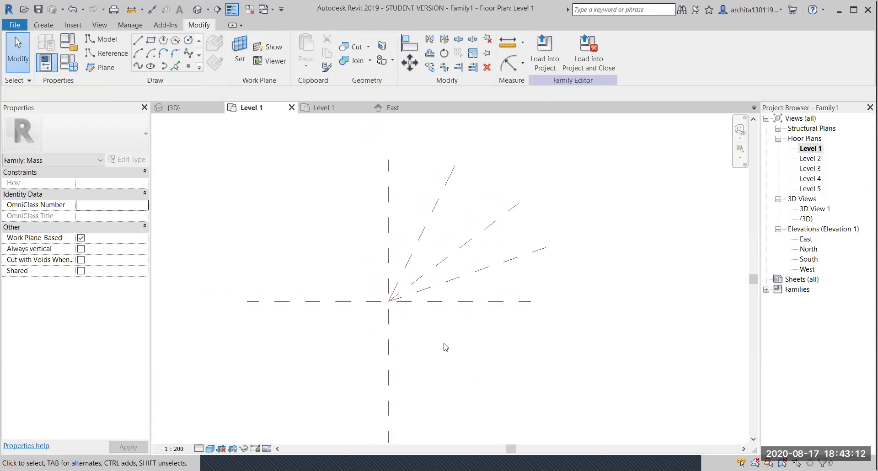
- Switch to the {3D} view and orbit to check the vertical reference planes through the levels
click(187, 108)
shift+middle_drag(311, 146, 435, 221)
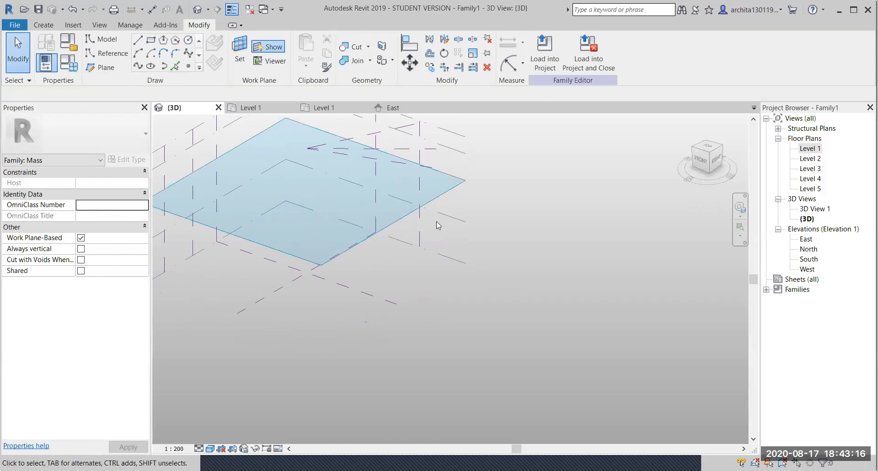
click(410, 154)
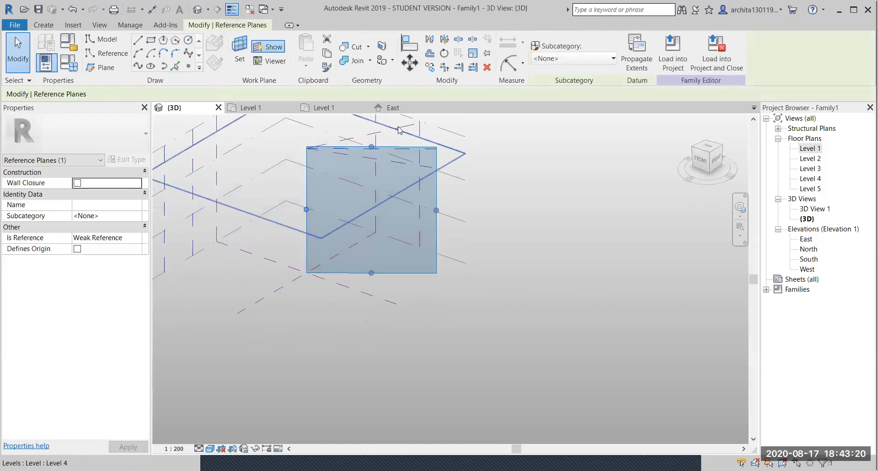
shift+middle_drag(399, 133, 399, 141)
click(398, 138)
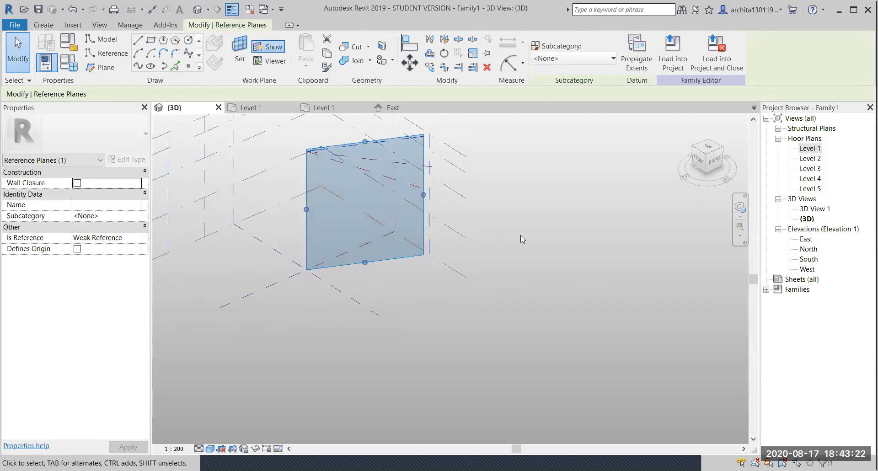
click(520, 236)
scroll(310, 262, down, 2)
middle_drag(310, 262, 405, 275)
shift+middle_drag(411, 209, 778, 226)
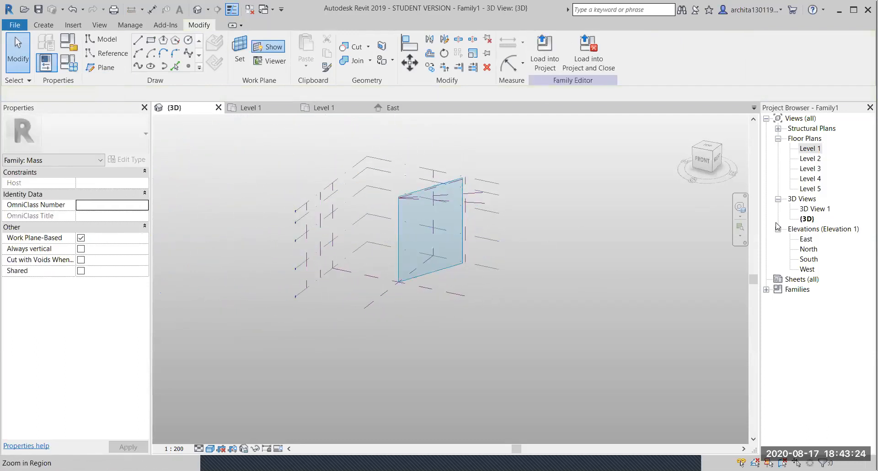
- In the East elevation, delete Levels 5, 4, 3 and 2, confirming each warning
double_click(807, 238)
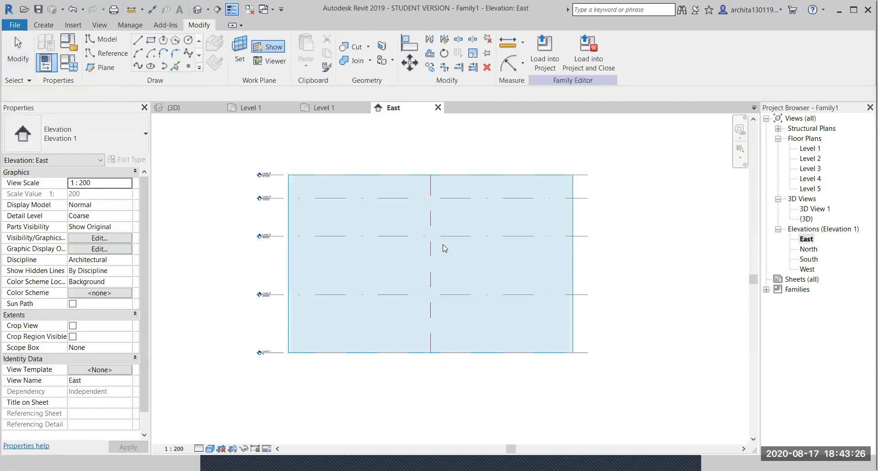
click(278, 176)
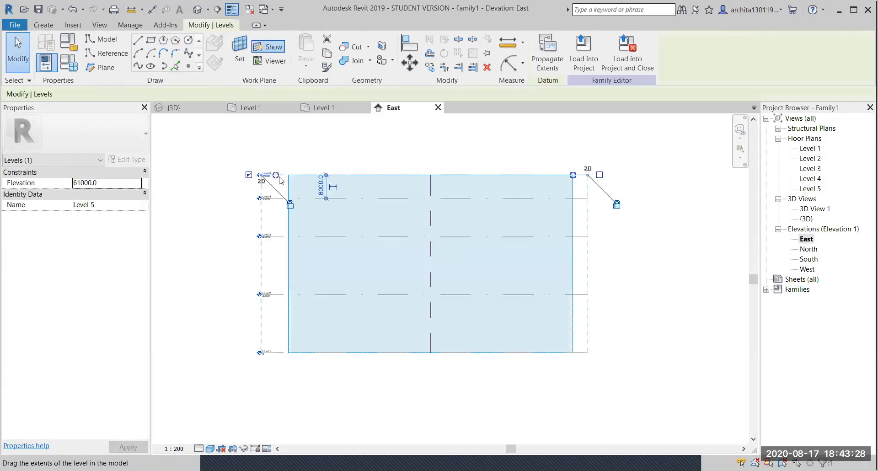
key(Delete)
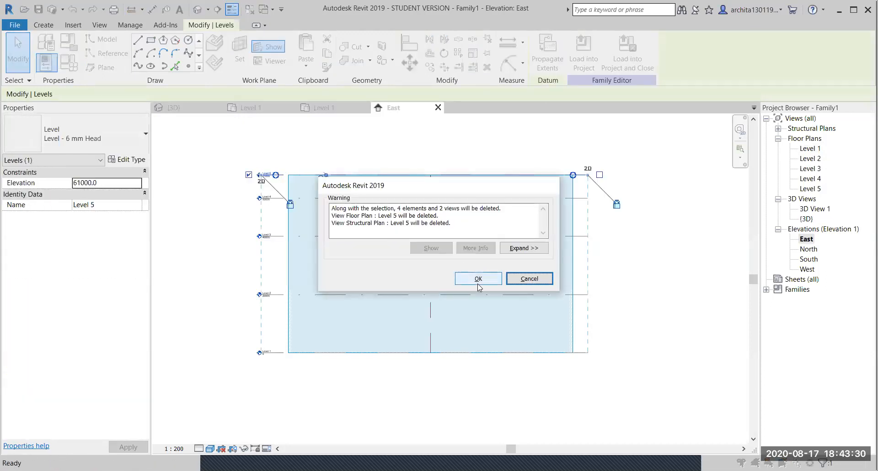
click(476, 277)
click(275, 198)
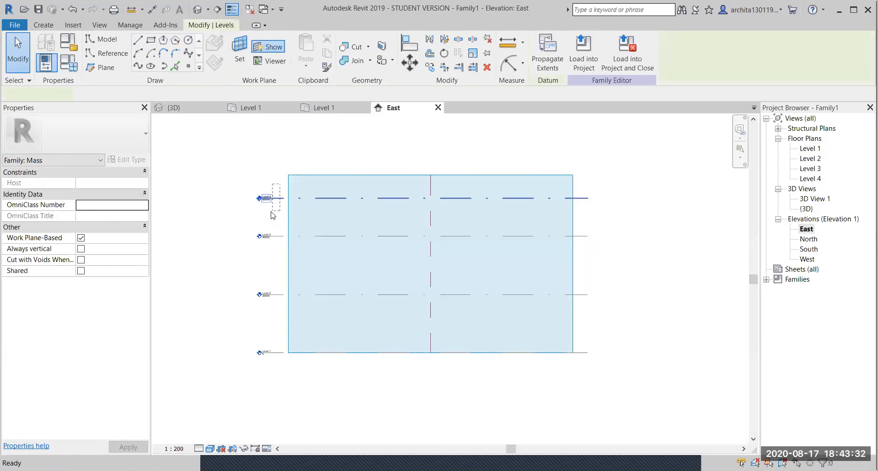
key(Delete)
click(479, 279)
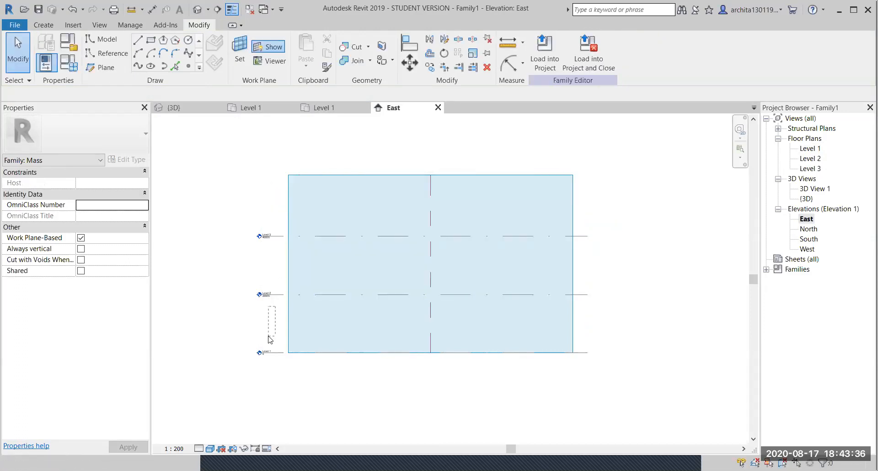
drag(275, 325, 240, 224)
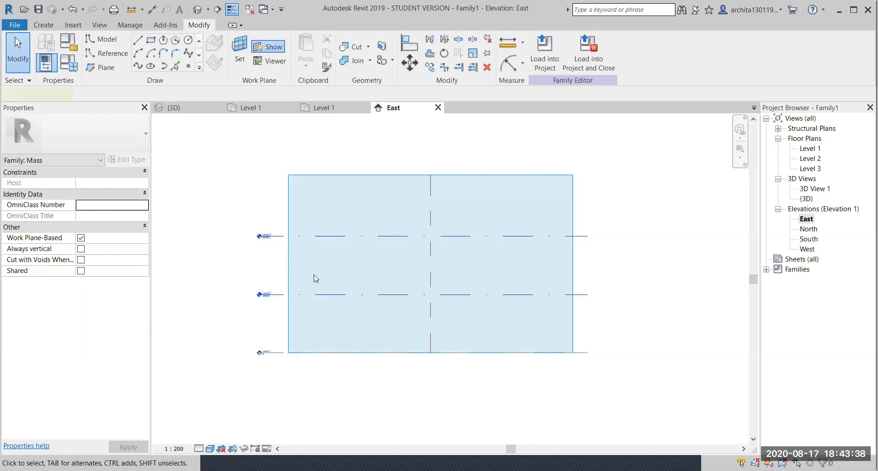
key(Delete)
scroll(364, 225, down, 1)
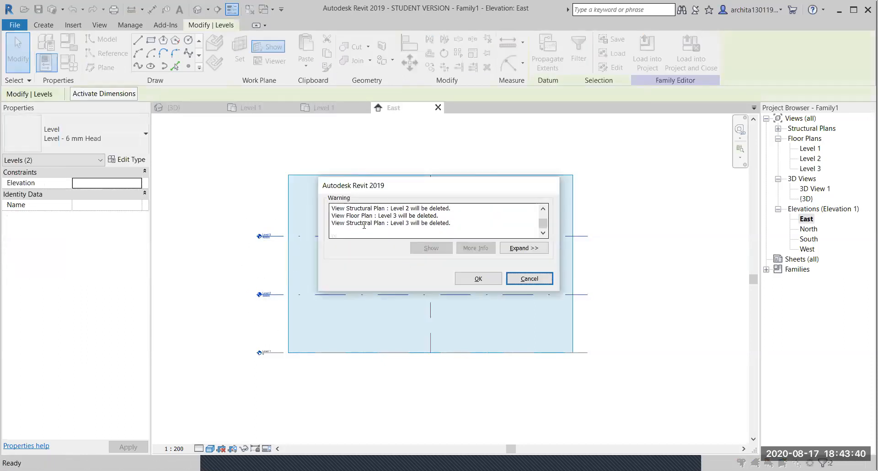
click(473, 280)
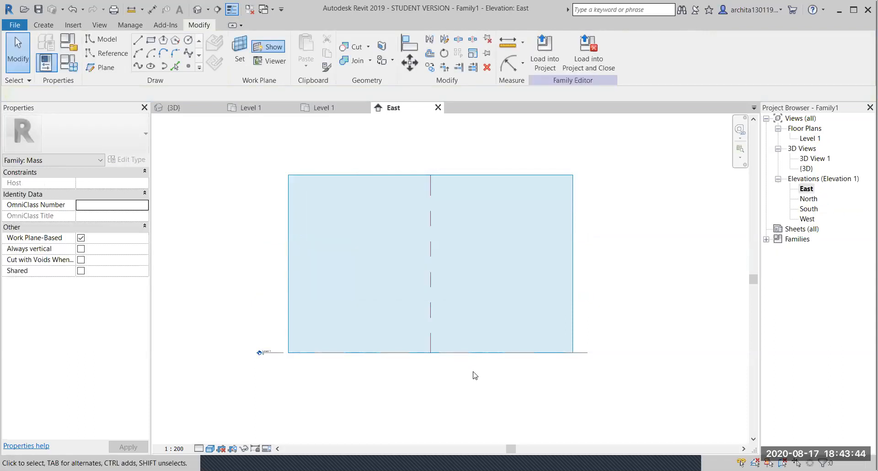
- Return to the 3D view and orbit to look down on the reference planes
click(202, 118)
scroll(433, 281, up, 2)
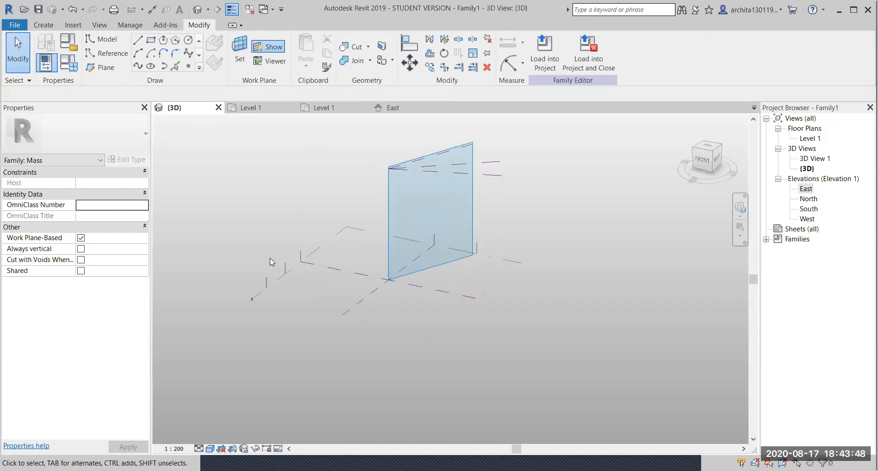
click(286, 266)
key(Escape)
shift+middle_drag(477, 346, 446, 280)
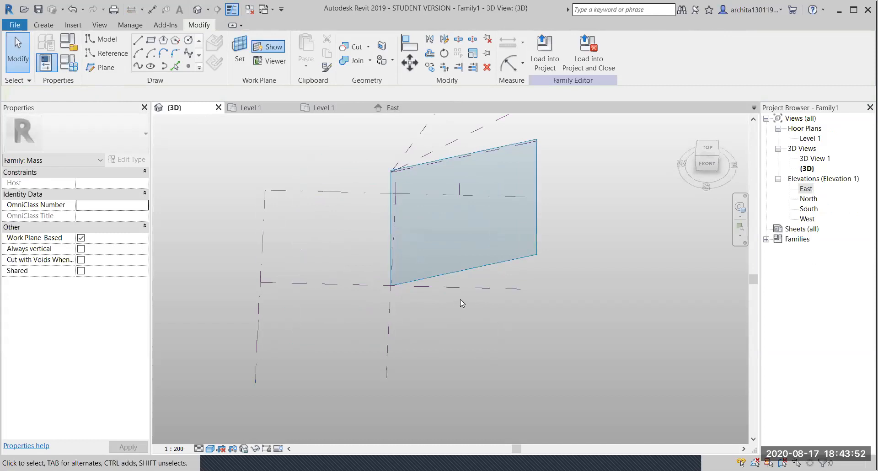
click(467, 288)
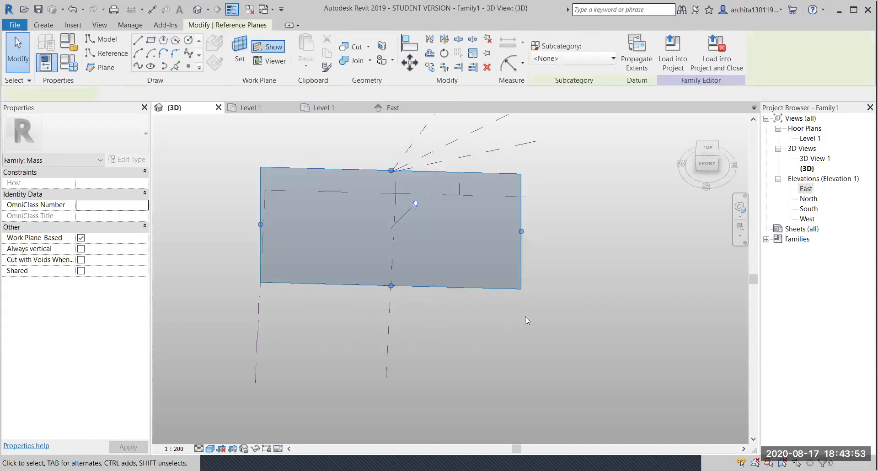
- Select the slanted reference plane and orbit until it faces front-on
click(472, 175)
shift+middle_drag(473, 175, 449, 154)
middle_drag(434, 230, 416, 102)
scroll(403, 149, up, 2)
shift+middle_drag(405, 180, 380, 158)
middle_drag(381, 236, 384, 280)
shift+middle_drag(388, 359, 425, 339)
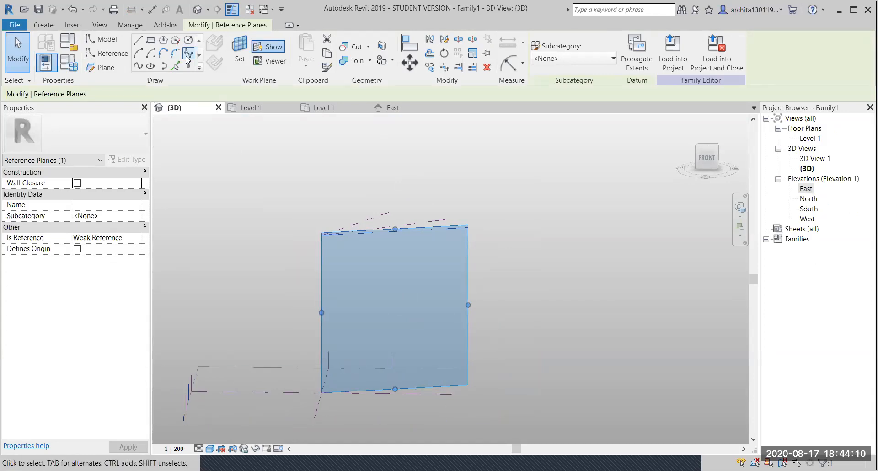
- Sketch a three-point spline rising from low on the plane and bending right
click(188, 53)
click(350, 380)
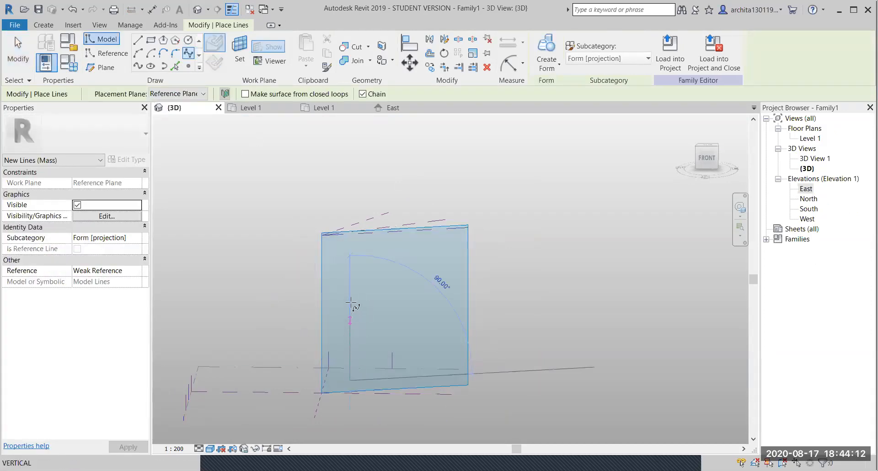
click(393, 262)
click(449, 261)
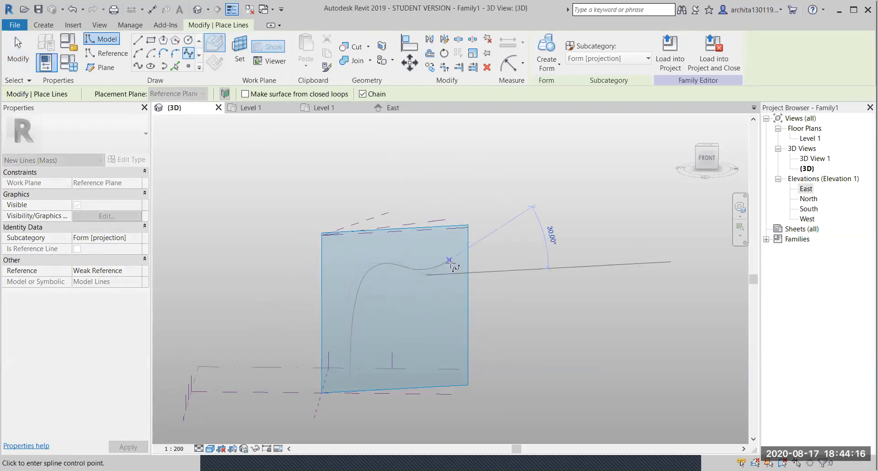
key(Escape)
key(Escape)
- Reselect the middle reference plane and sketch a second four-point spline from the first curve's bottom
shift+middle_drag(423, 250, 423, 258)
click(428, 250)
scroll(409, 287, up, 2)
shift+middle_drag(409, 289, 398, 215)
scroll(425, 280, up, 1)
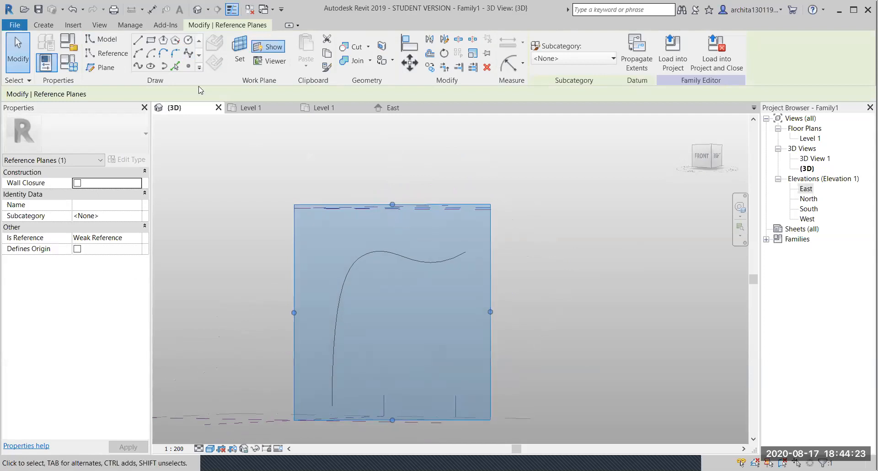
click(188, 53)
scroll(328, 366, up, 1)
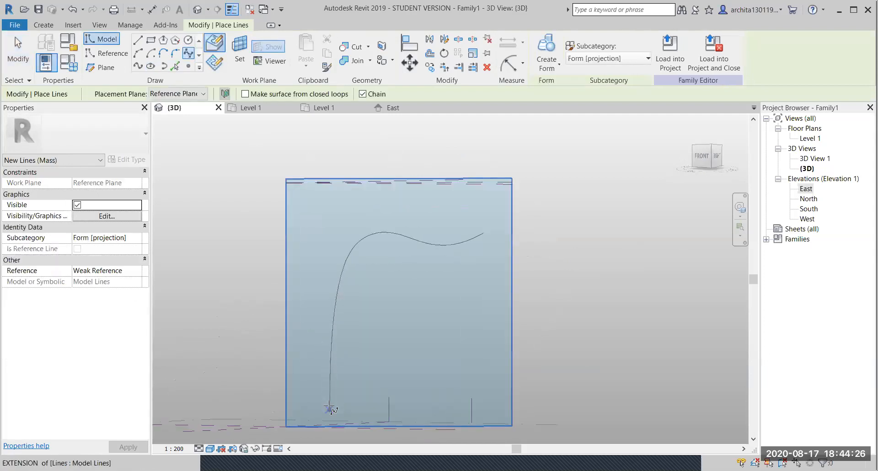
click(329, 409)
click(343, 243)
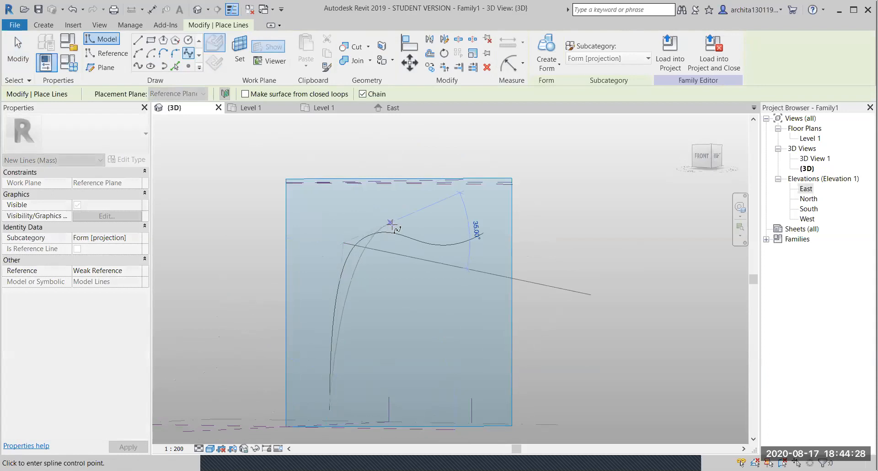
click(444, 253)
click(483, 243)
key(Escape)
key(Escape)
- Reselect the reference plane and sketch a third three-point spline sweeping up and over
shift+middle_drag(416, 275, 534, 386)
shift+middle_drag(425, 311, 339, 308)
click(368, 189)
shift+middle_drag(369, 188, 422, 252)
scroll(421, 252, up, 2)
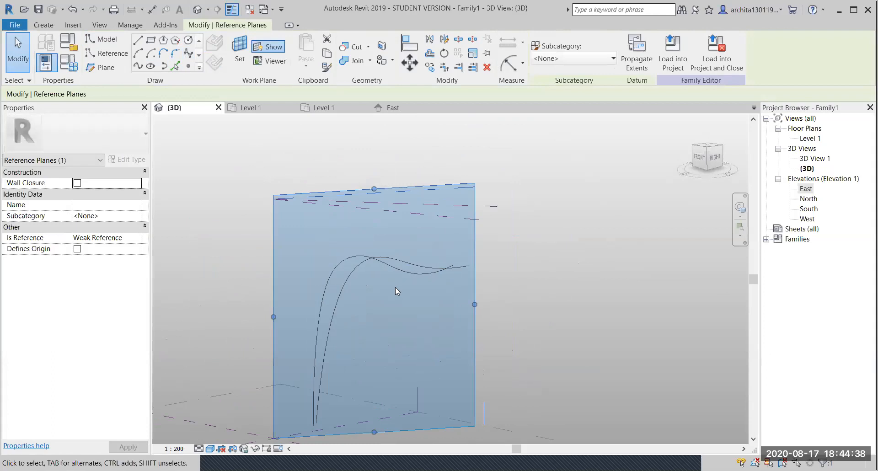
middle_drag(395, 287, 361, 246)
scroll(361, 246, up, 1)
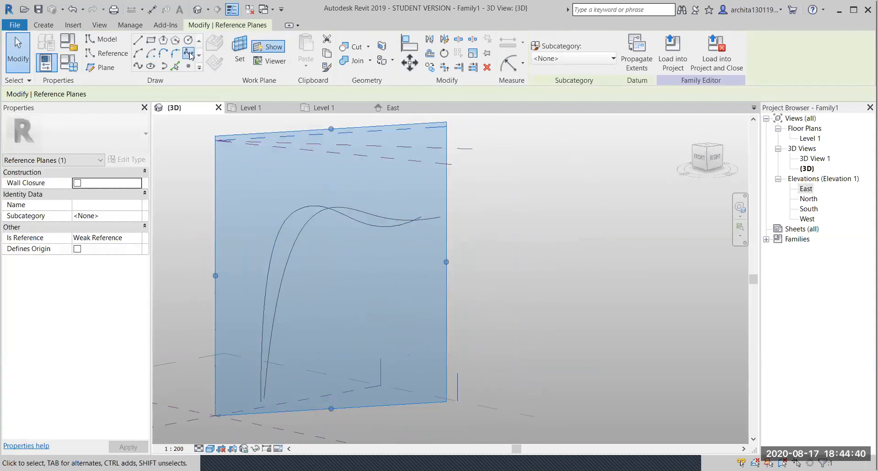
click(189, 54)
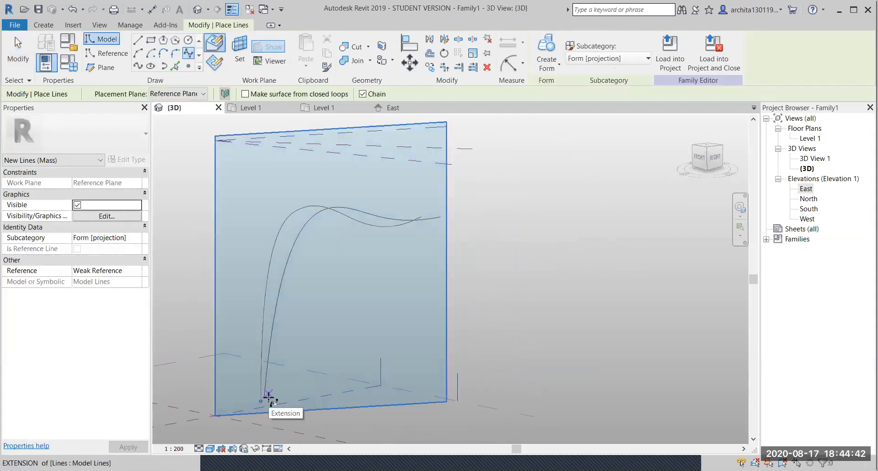
click(269, 397)
click(288, 208)
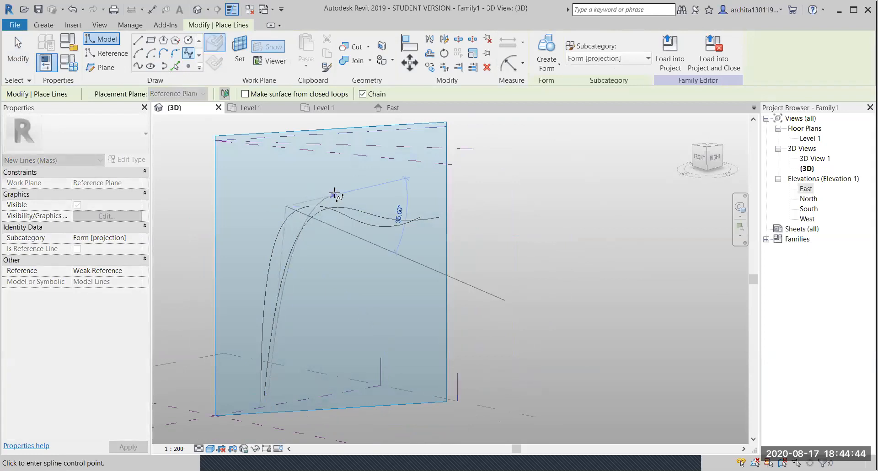
click(428, 200)
key(Escape)
key(Escape)
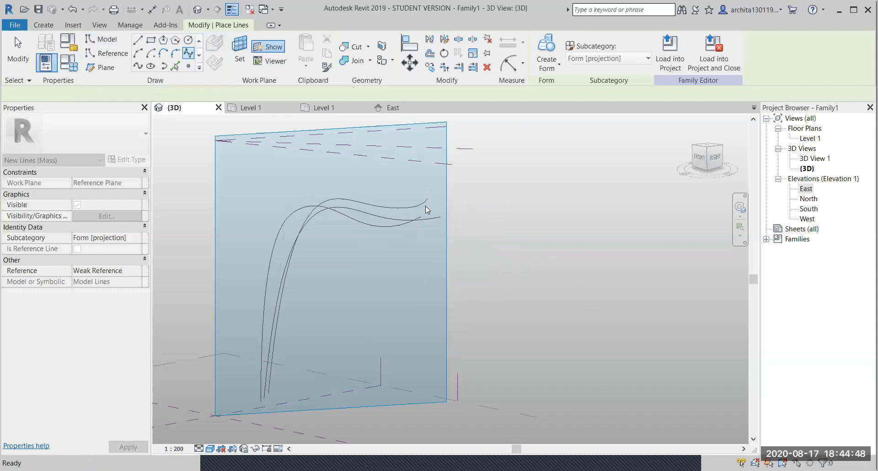
- Select the three spline curves and create a surface form from them
shift+middle_drag(346, 225, 411, 280)
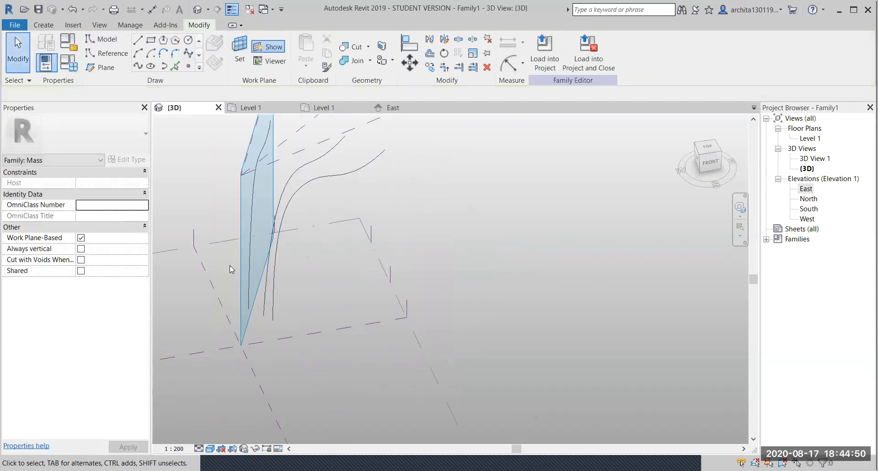
shift+middle_drag(287, 280, 294, 356)
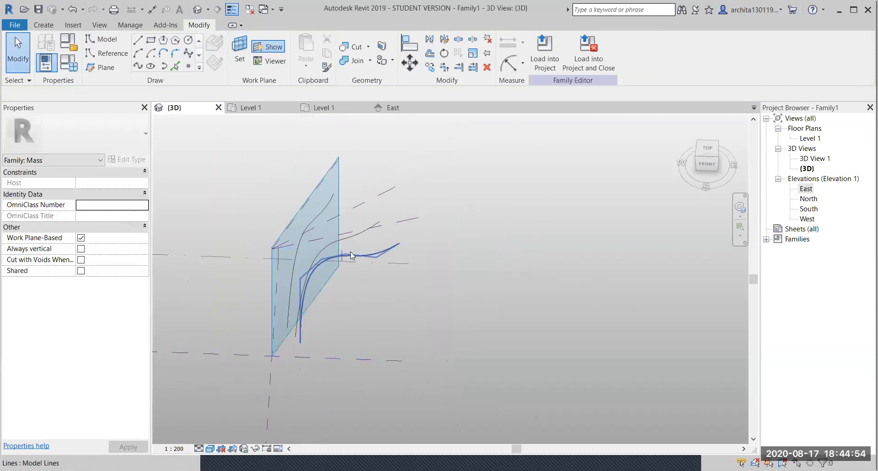
click(351, 253)
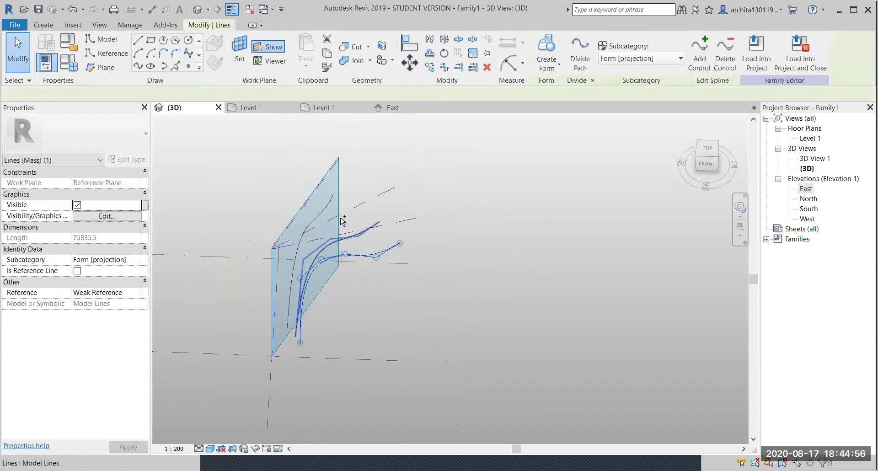
ctrl+click(330, 209)
ctrl+click(311, 213)
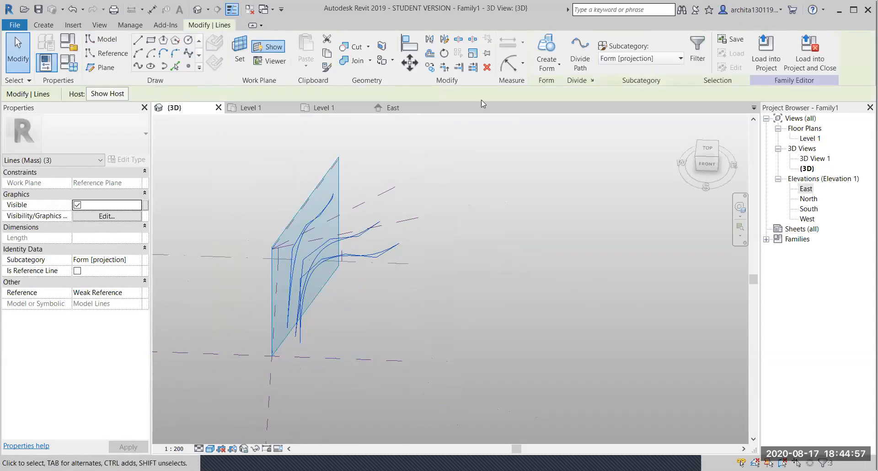
click(557, 42)
- Orbit around the new curved surface form to inspect it
shift+middle_drag(341, 320, 382, 254)
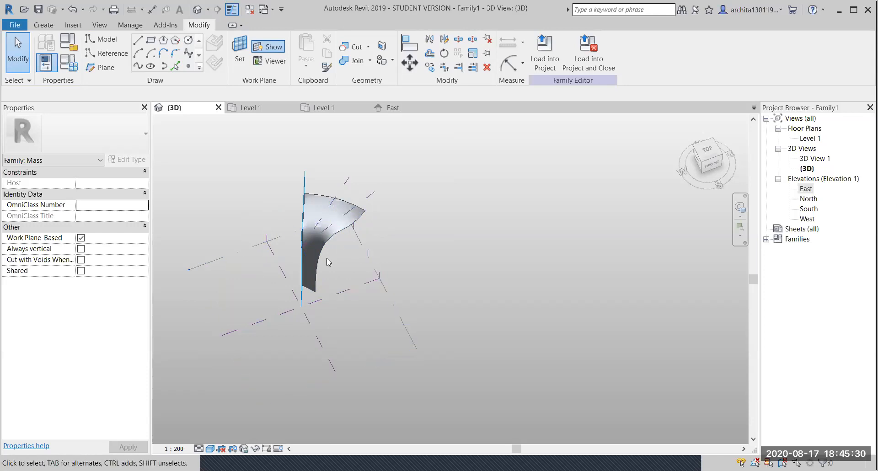
scroll(326, 258, up, 4)
shift+middle_drag(343, 376, 311, 321)
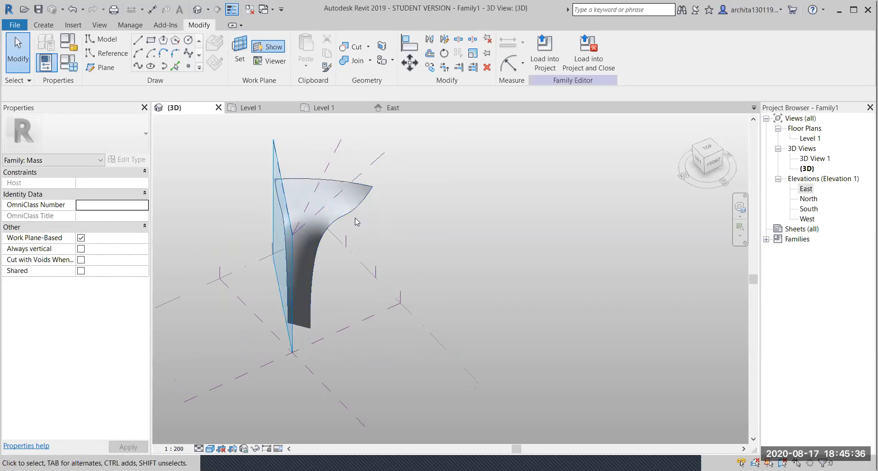
click(370, 188)
click(432, 209)
scroll(438, 215, down, 3)
shift+middle_drag(438, 215, 389, 303)
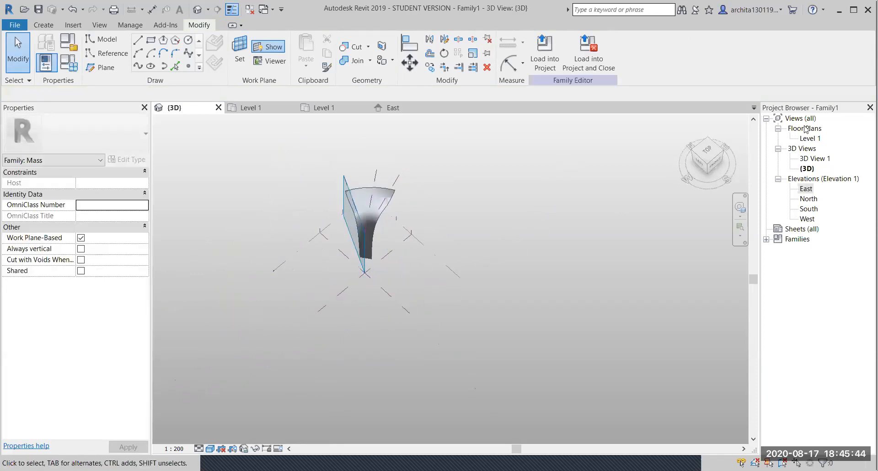
- Open the Level 1 floor plan, passing through the East elevation
double_click(806, 189)
double_click(809, 139)
scroll(537, 230, down, 3)
scroll(453, 245, up, 3)
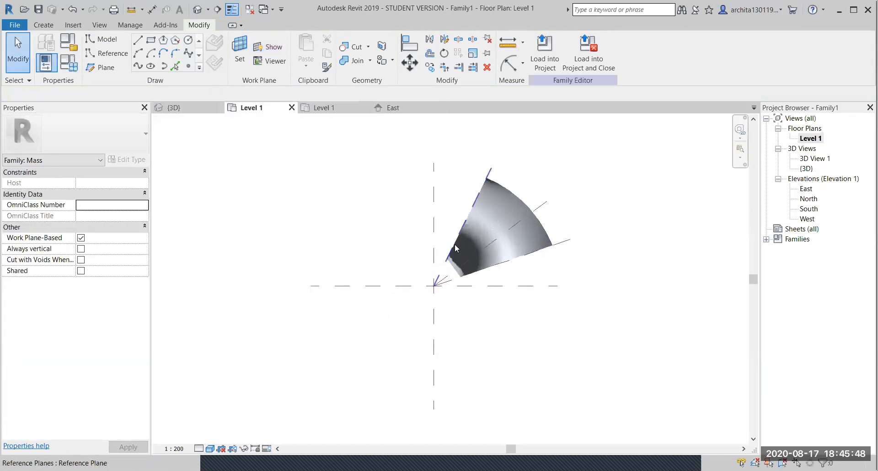
- Draw reference planes from the origin toward the lower left, the last at 161°
click(100, 67)
click(423, 292)
middle_drag(342, 376, 342, 321)
click(332, 337)
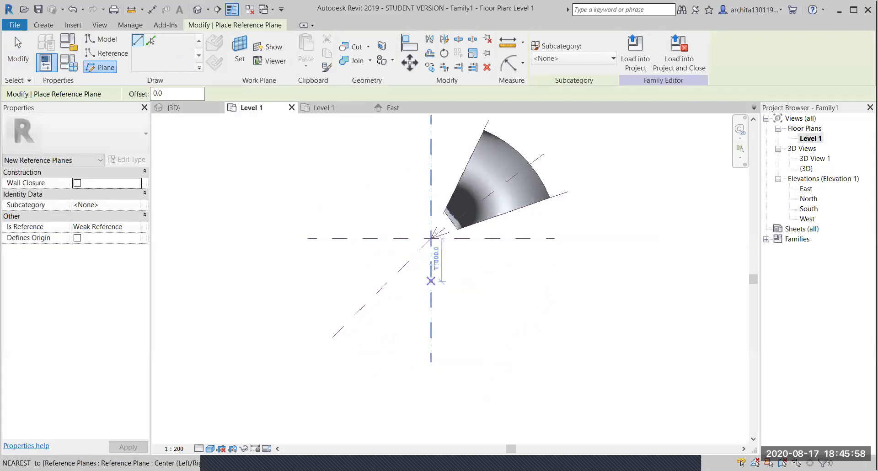
click(431, 238)
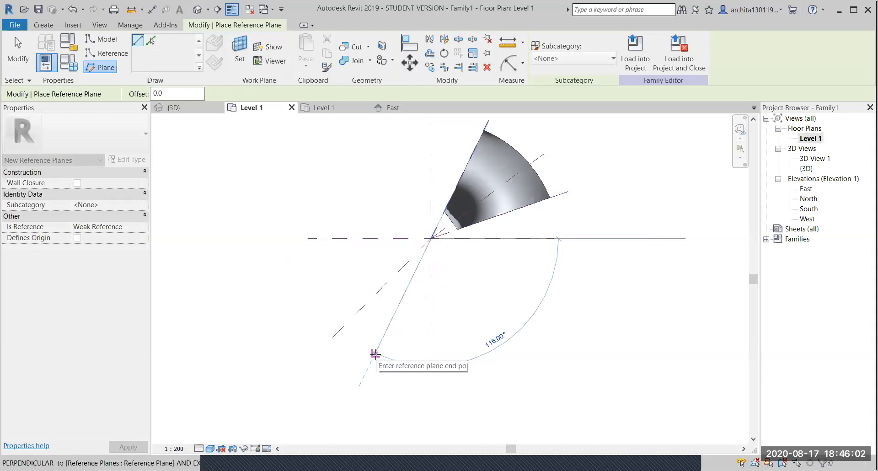
click(366, 362)
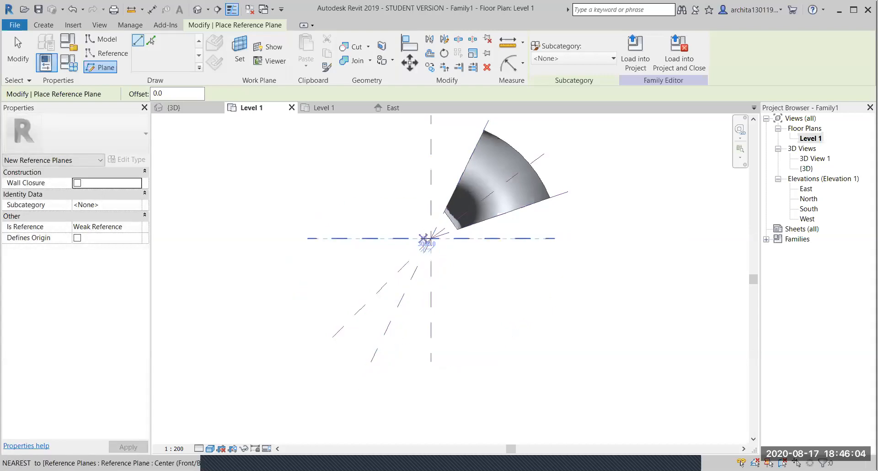
click(431, 238)
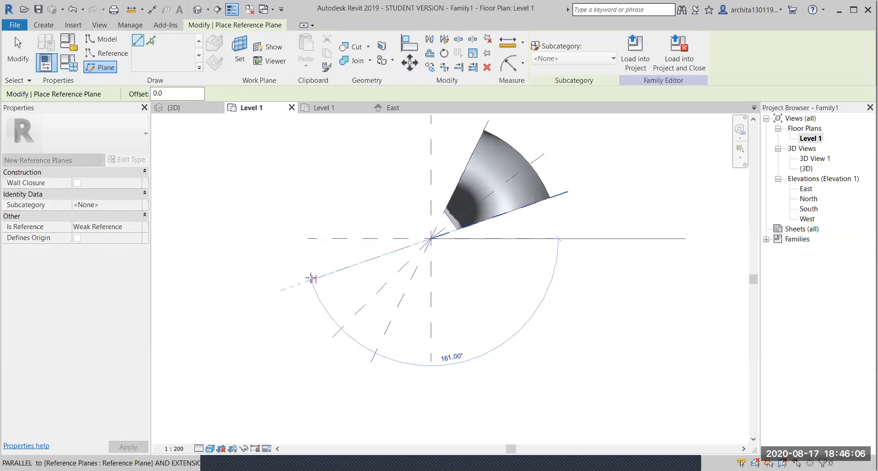
click(311, 278)
key(Escape)
key(Escape)
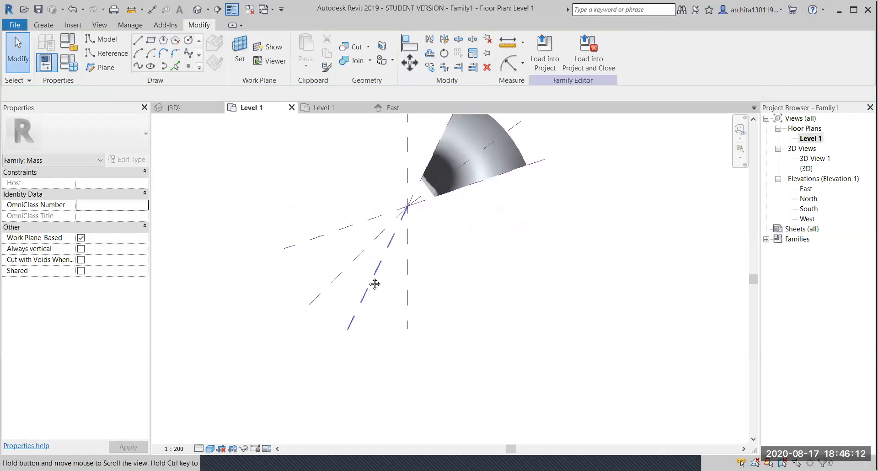
- Return to the 3D view and draw a first arc on the selected reference plane
click(183, 107)
shift+middle_drag(357, 270, 358, 235)
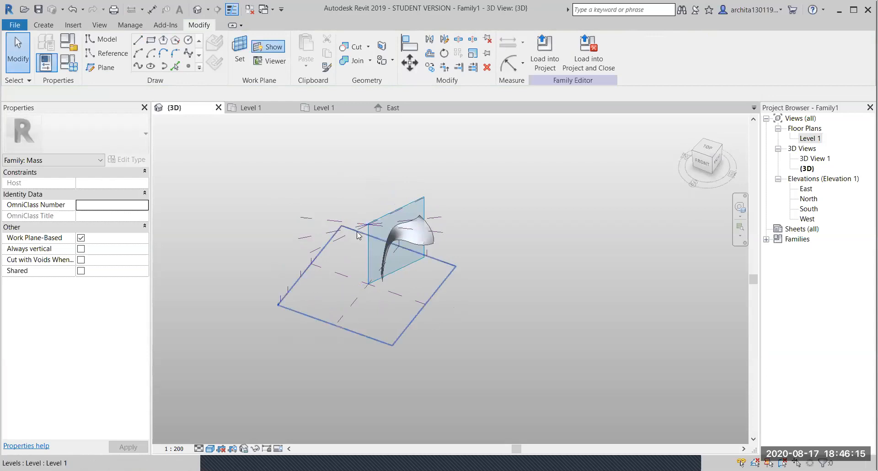
click(332, 238)
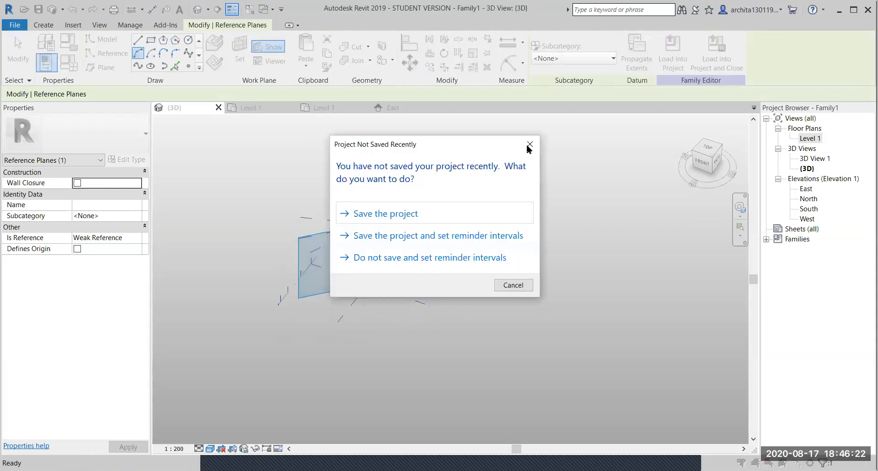
click(526, 151)
scroll(337, 255, up, 3)
click(263, 308)
click(401, 284)
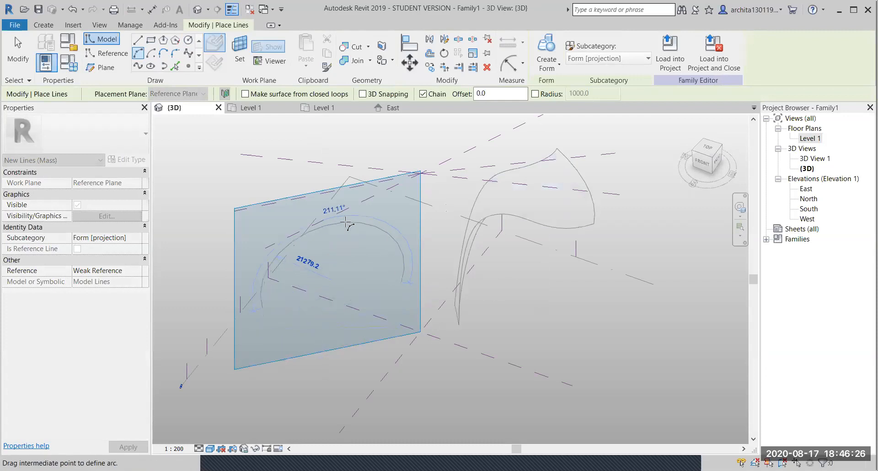
click(397, 228)
key(Escape)
key(Escape)
- Draw another start-end-radius arc reaching to the plane's right side
shift+middle_drag(229, 186, 290, 212)
click(391, 230)
shift+middle_drag(391, 229, 359, 245)
click(137, 53)
click(263, 303)
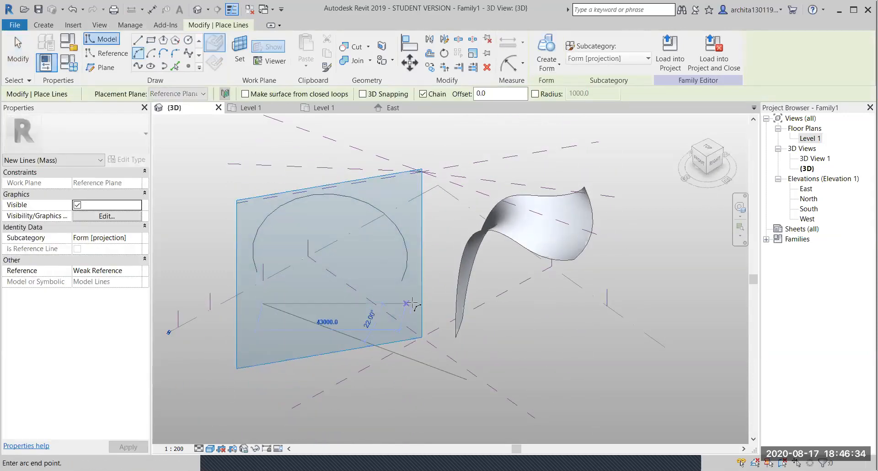
click(407, 302)
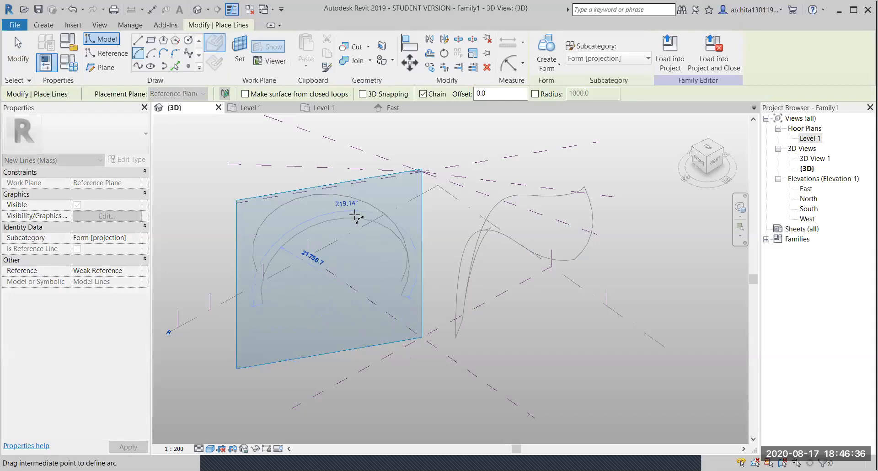
click(339, 203)
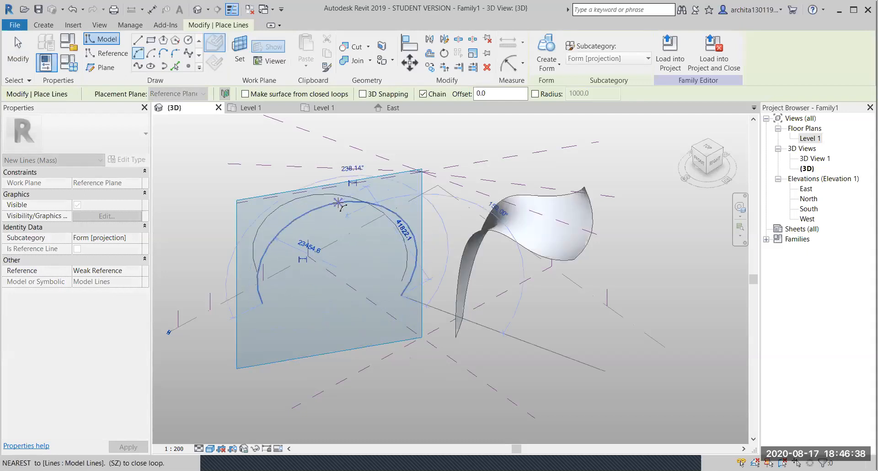
key(Escape)
key(Escape)
- Draw one more arc on the vertical plane and select the new curves for a surface form
shift+middle_drag(307, 249, 320, 214)
click(320, 212)
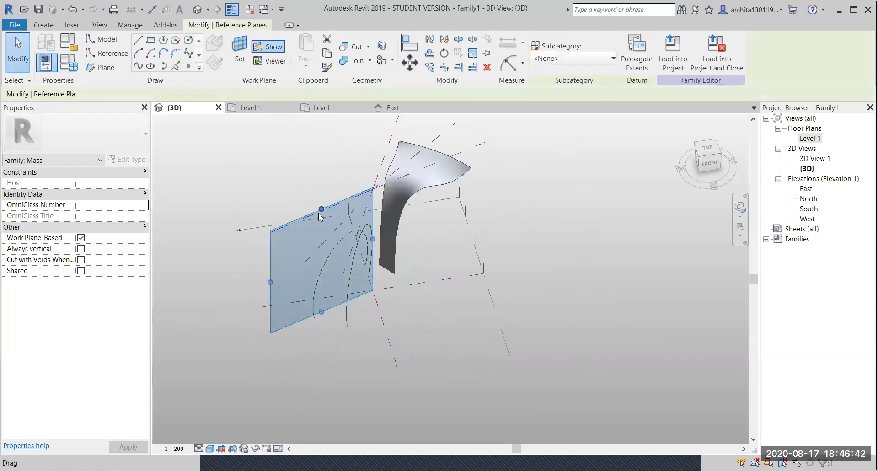
click(139, 54)
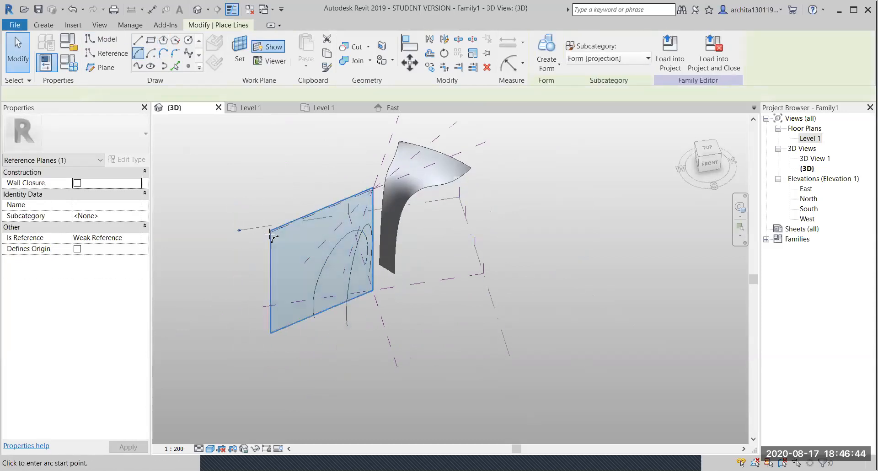
click(350, 254)
click(316, 229)
key(Escape)
key(Escape)
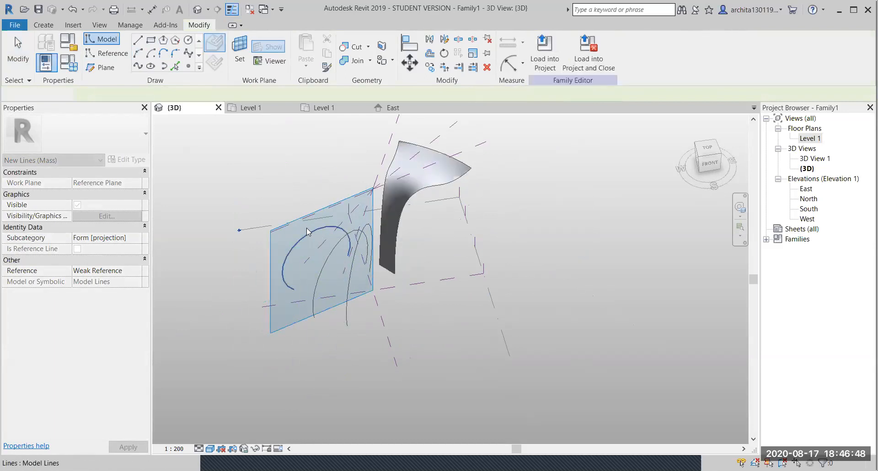
click(333, 249)
ctrl+click(352, 256)
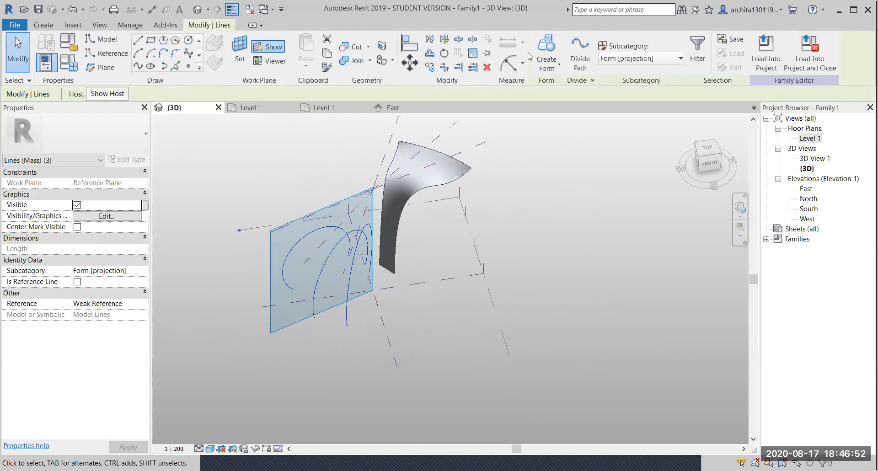
click(549, 49)
- Deselect the new curved surface form and orbit to inspect it beside the twisted surface
click(491, 257)
shift+middle_drag(492, 257, 487, 210)
scroll(379, 231, up, 5)
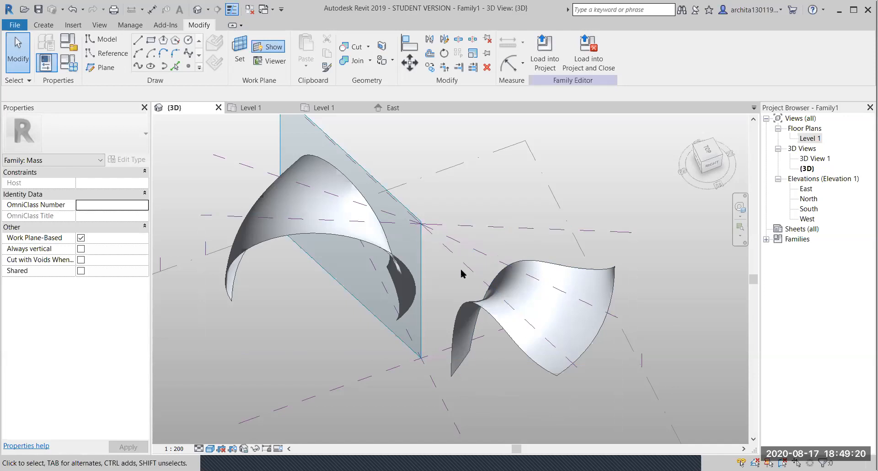
- Frame both surfaces from above, then Tab-select and delete the twisted surface form
scroll(352, 310, down, 1)
middle_drag(353, 311, 355, 288)
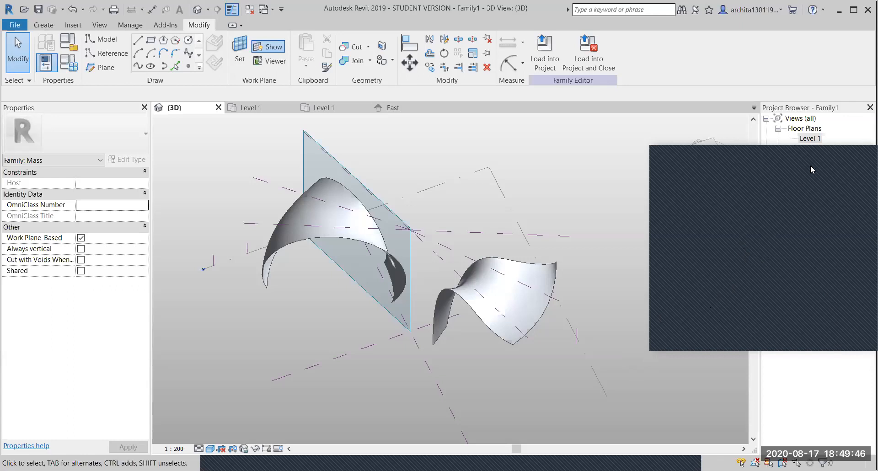
scroll(535, 292, down, 4)
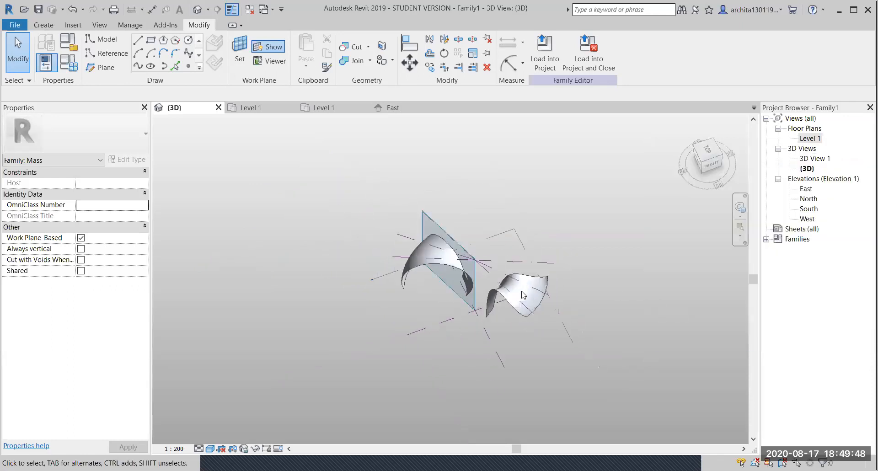
shift+middle_drag(427, 293, 569, 295)
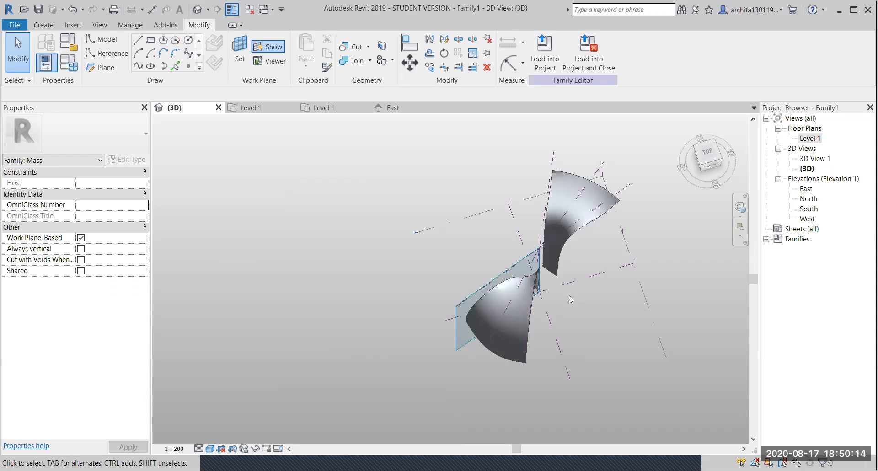
shift+middle_drag(592, 343, 604, 275)
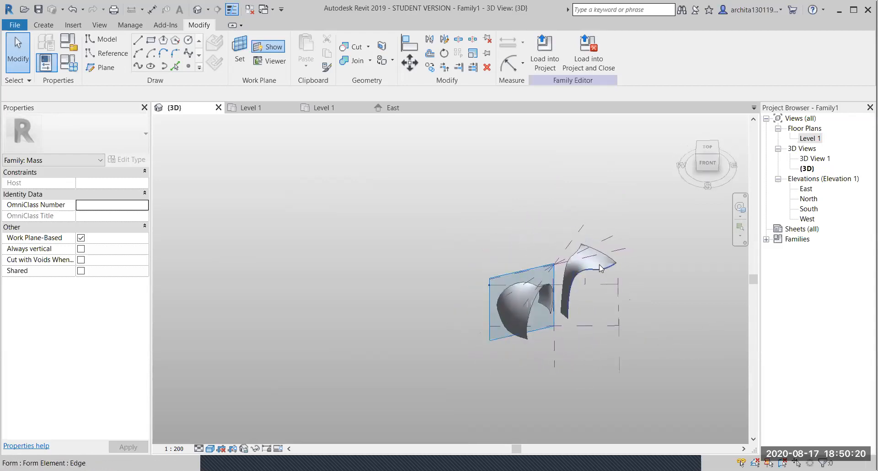
scroll(604, 272, up, 3)
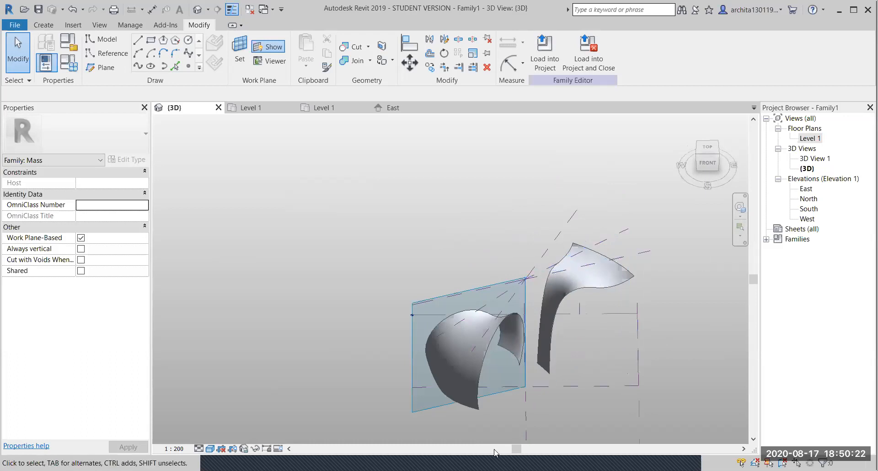
scroll(526, 375, up, 2)
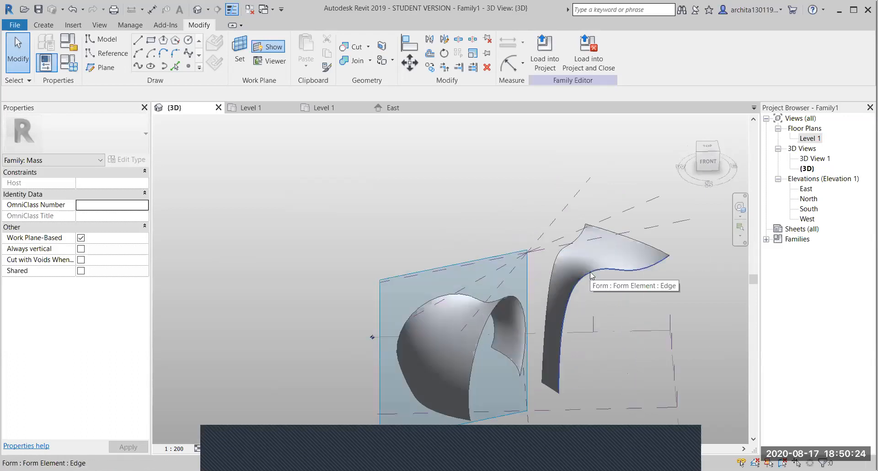
key(Tab)
key(Tab)
key(Tab)
key(Tab)
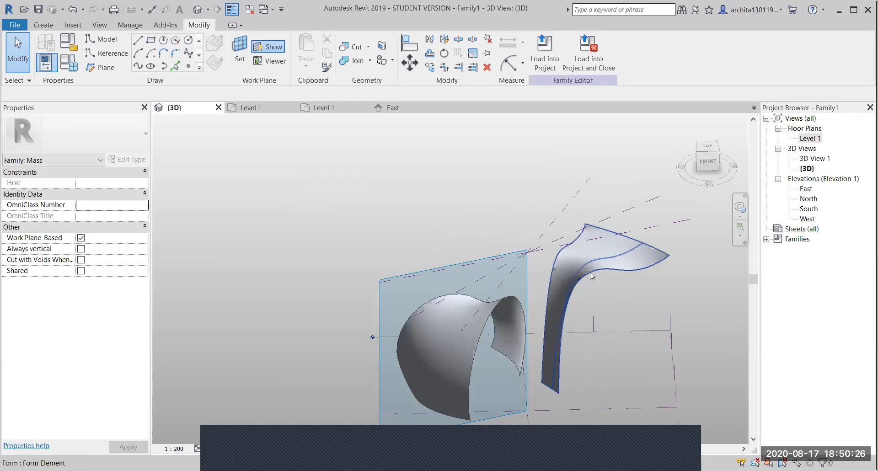
click(590, 272)
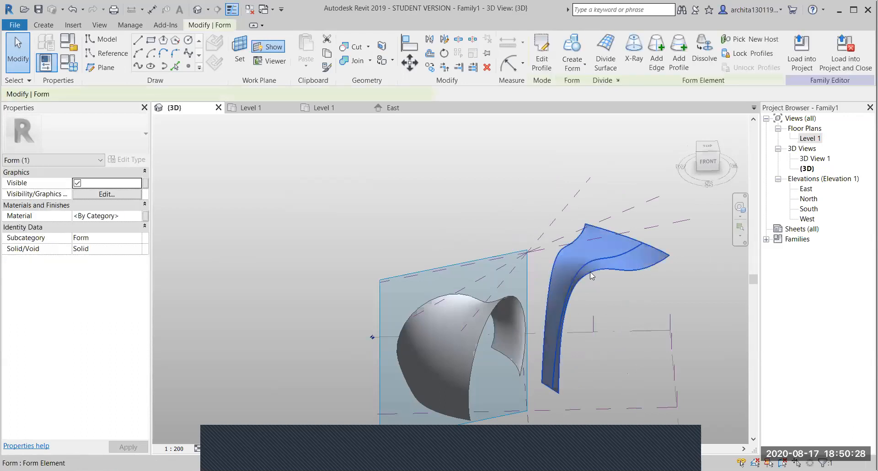
key(Delete)
- Delete the dome-shaped form and the leftover reference planes one by one
click(482, 328)
key(Delete)
click(563, 211)
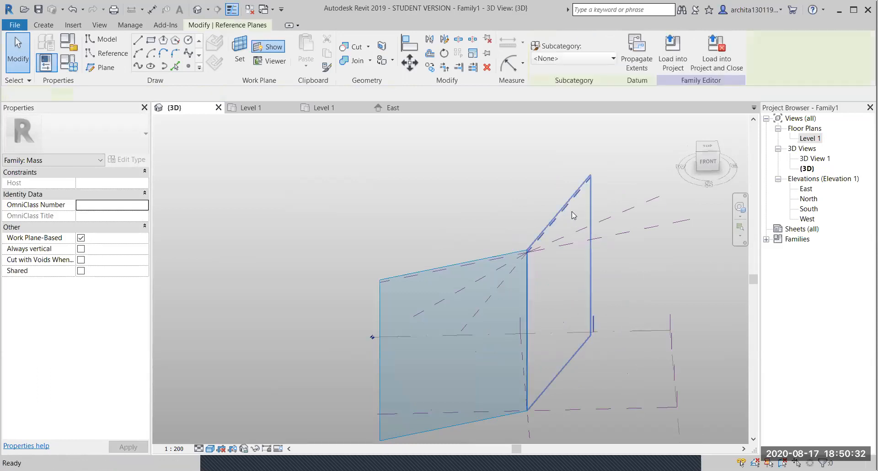
key(Delete)
click(595, 222)
key(Delete)
click(620, 234)
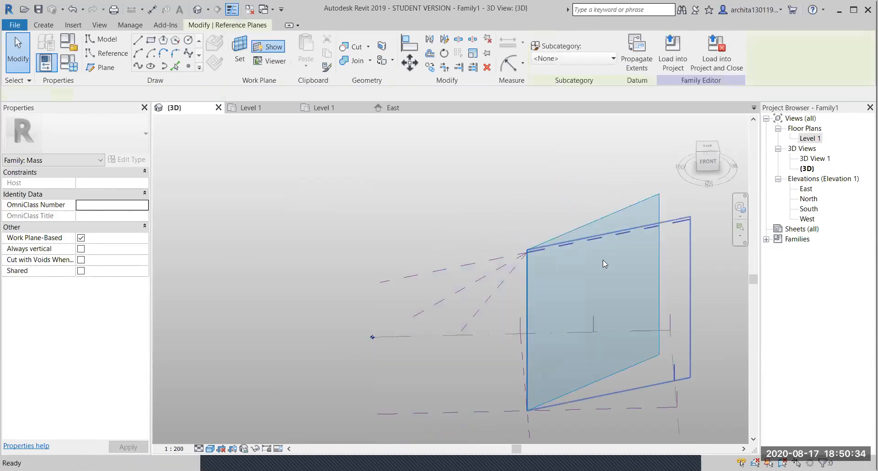
key(Delete)
click(465, 280)
key(Delete)
click(465, 280)
key(Delete)
key(Delete)
click(483, 303)
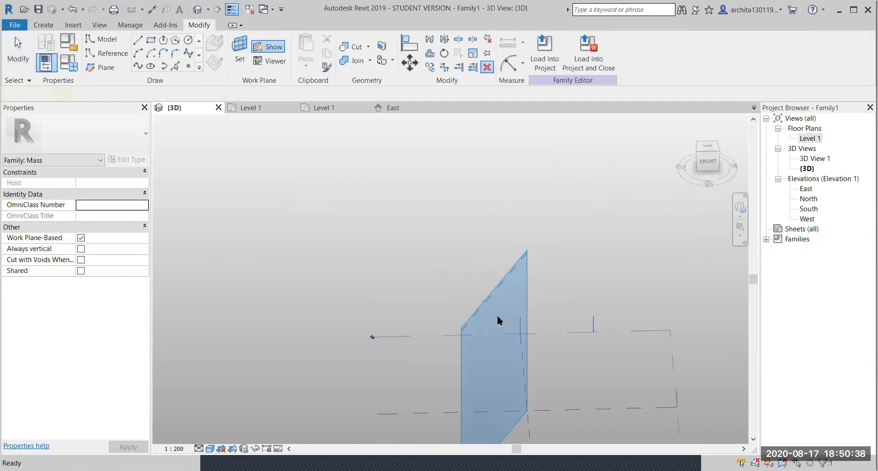
key(Escape)
- Orbit to an isometric view and delete the remaining vertical reference plane
scroll(517, 290, down, 2)
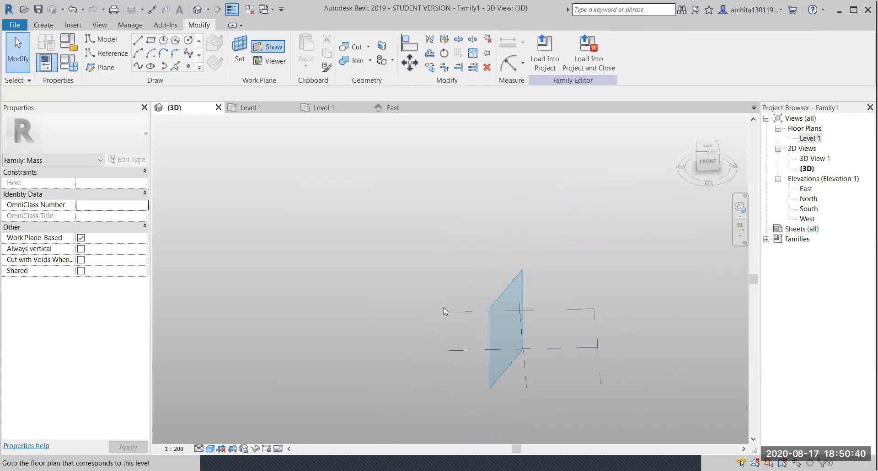
click(486, 311)
shift+middle_drag(343, 306, 580, 343)
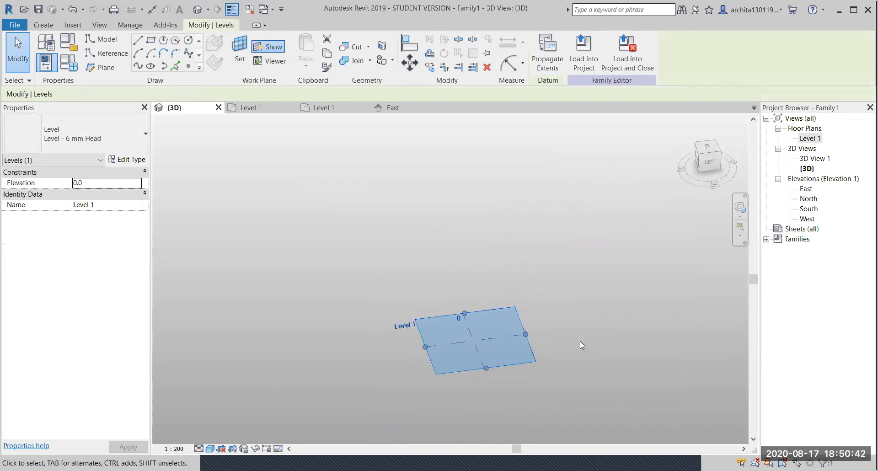
click(580, 344)
shift+middle_drag(438, 354, 517, 344)
click(496, 326)
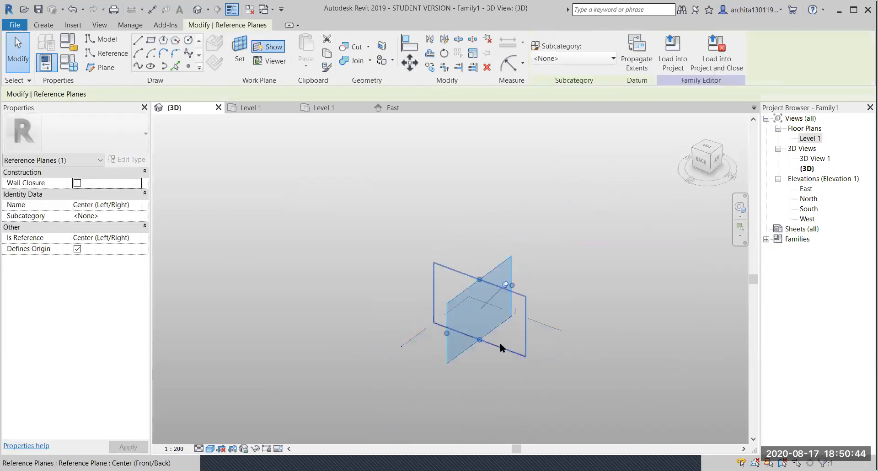
key(Delete)
key(Escape)
- Orbit around the empty level and select the Level 1 plane
shift+middle_drag(494, 313, 531, 323)
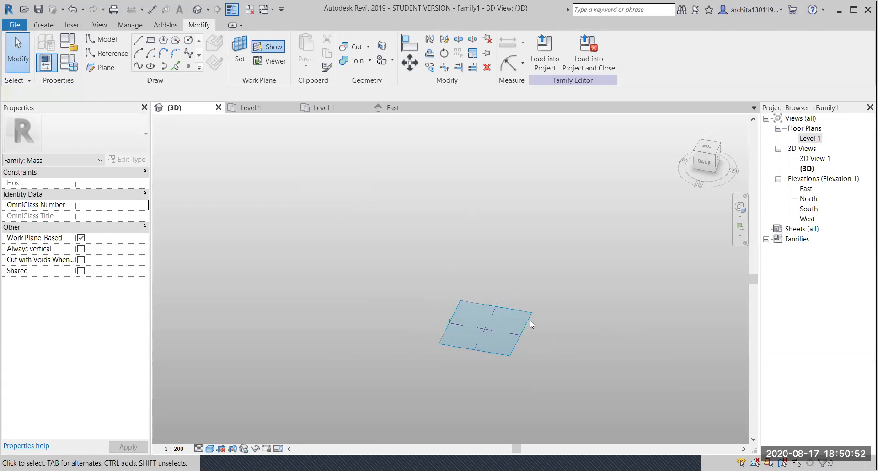
scroll(504, 330, up, 5)
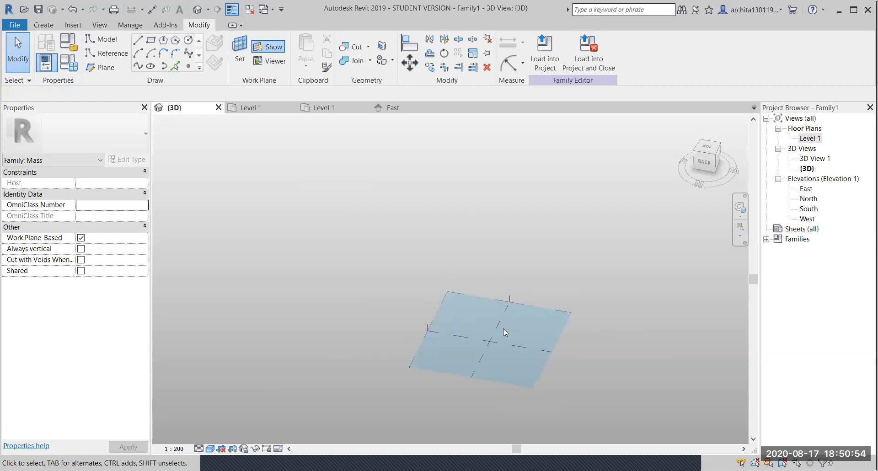
shift+middle_drag(505, 329, 467, 237)
scroll(467, 249, up, 2)
scroll(447, 258, down, 2)
click(480, 256)
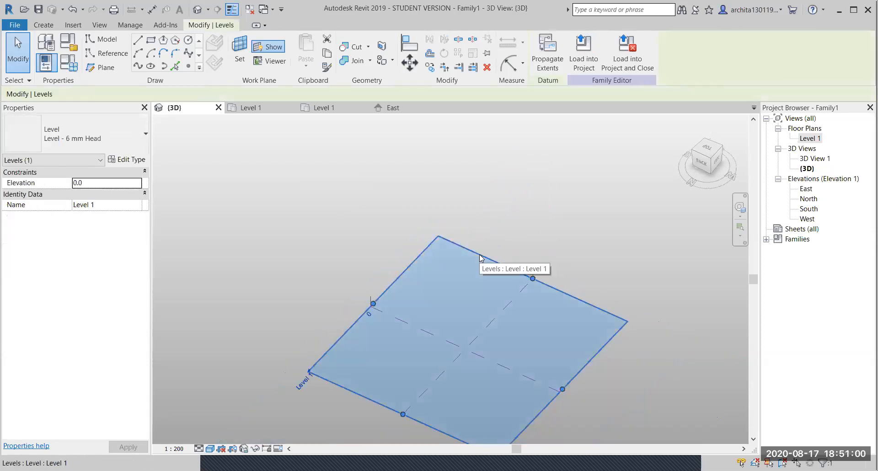
- Sketch a rectangle on Level 1 and extrude it into a solid box form
click(151, 44)
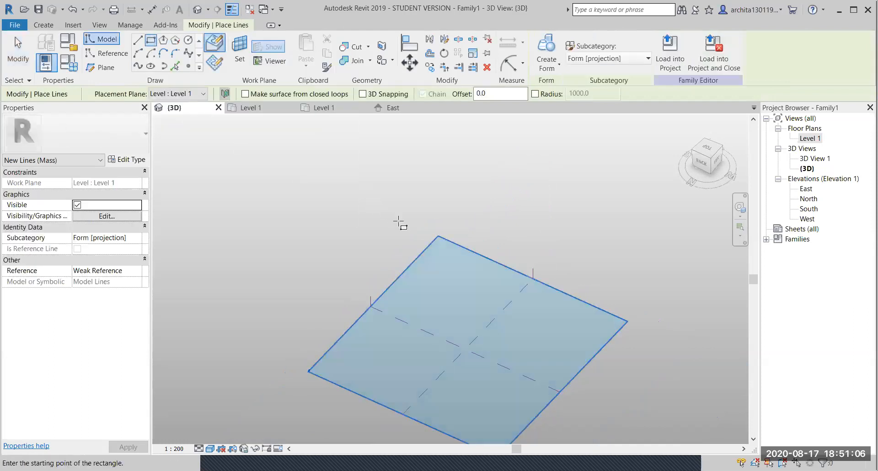
click(442, 254)
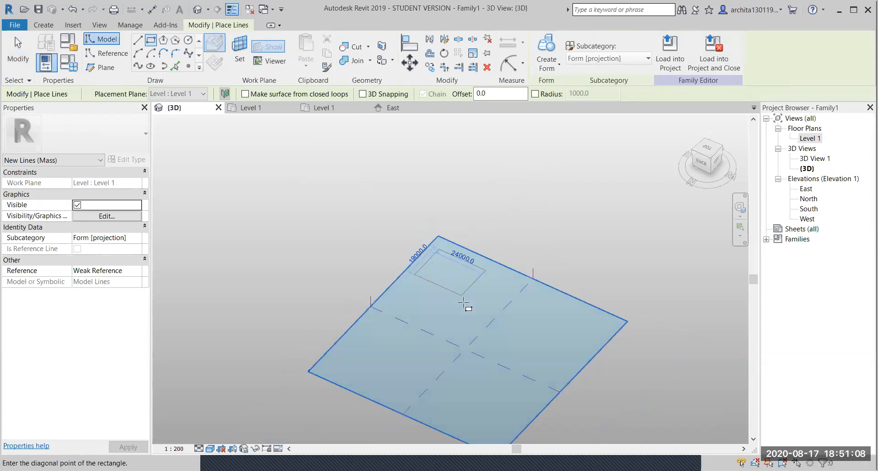
click(465, 336)
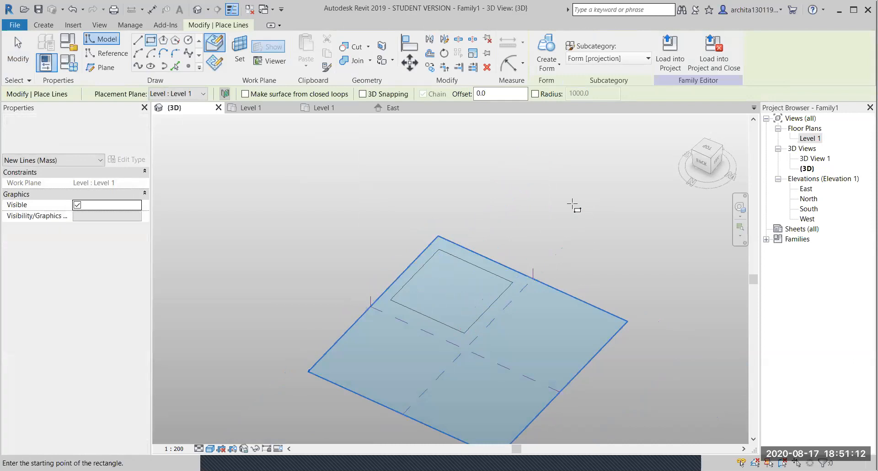
key(Escape)
key(Escape)
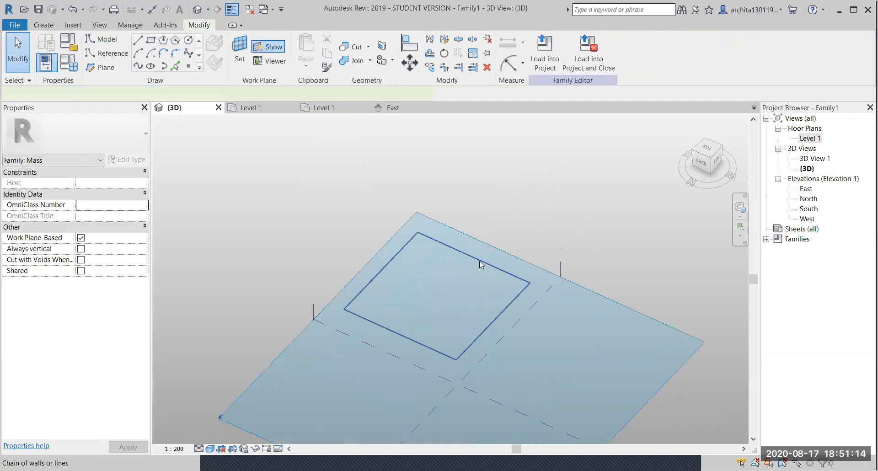
key(Tab)
click(442, 238)
click(547, 48)
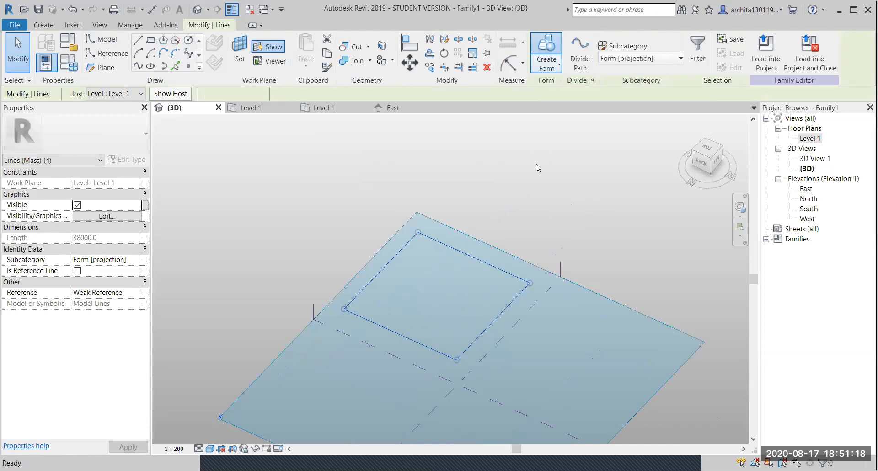
- Drag the box's top face up to about 37270.5 tall and select the whole form
scroll(539, 206, down, 1)
shift+middle_drag(505, 275, 496, 215)
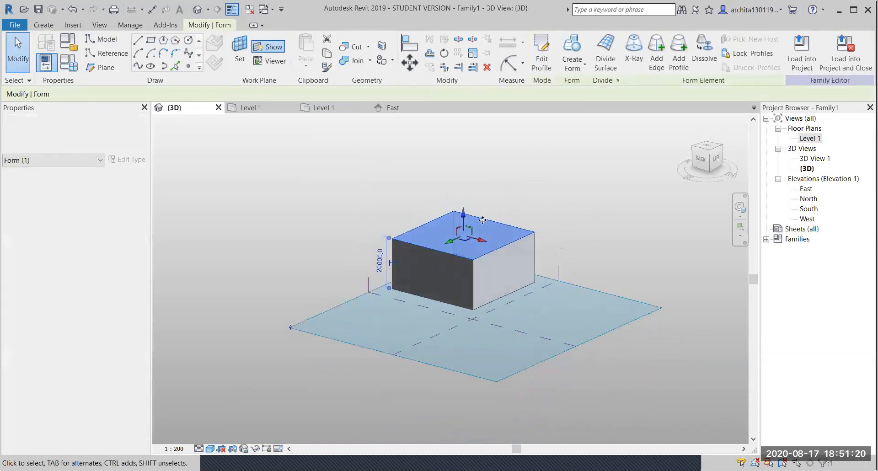
scroll(474, 224, up, 2)
drag(457, 218, 460, 153)
click(587, 221)
shift+middle_drag(457, 259, 448, 204)
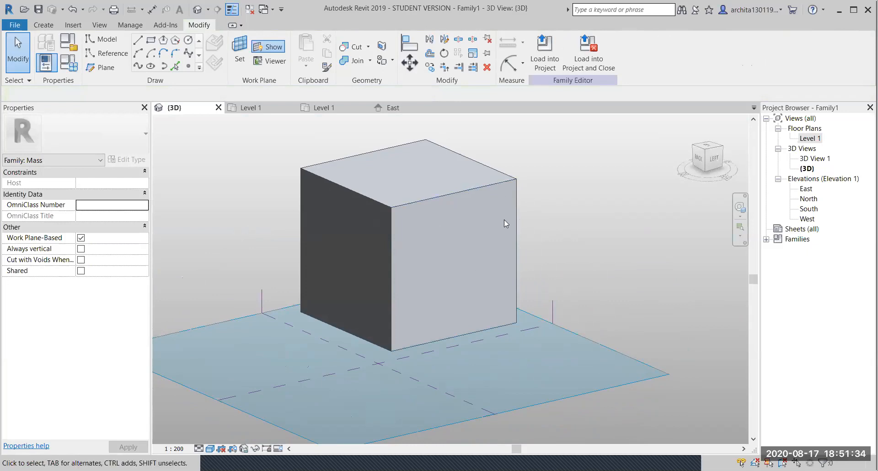
click(476, 191)
- Select the box's front-right face and divide it into a 10 by 10 surface grid
key(Tab)
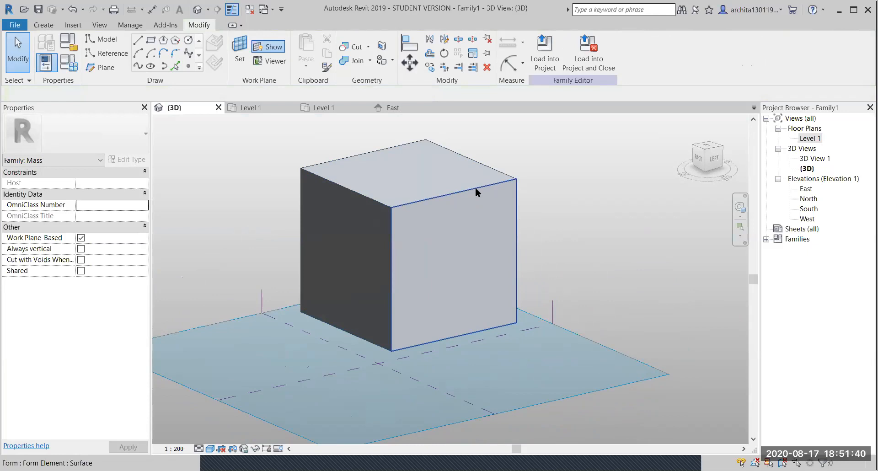
click(476, 188)
middle_drag(460, 286, 499, 281)
scroll(491, 277, down, 1)
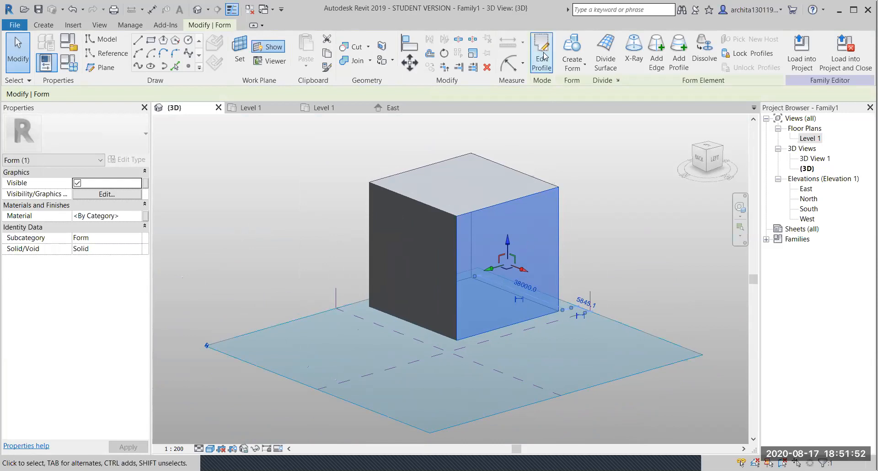
click(608, 55)
scroll(529, 270, up, 2)
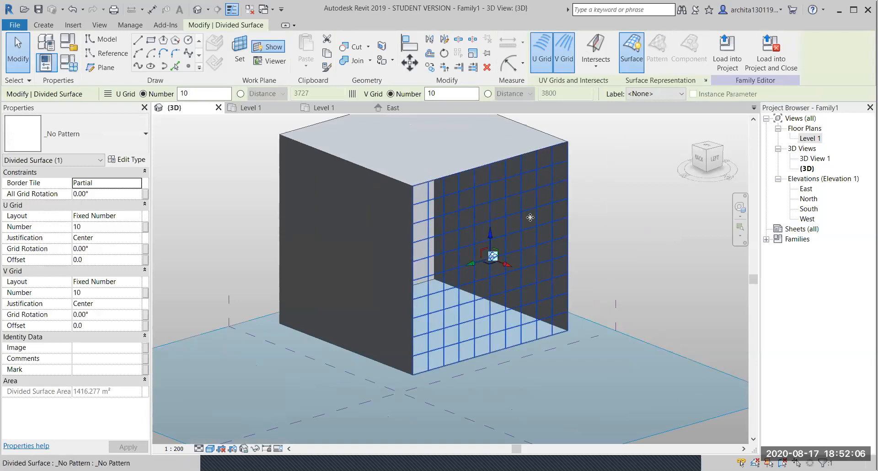
middle_drag(518, 217, 509, 237)
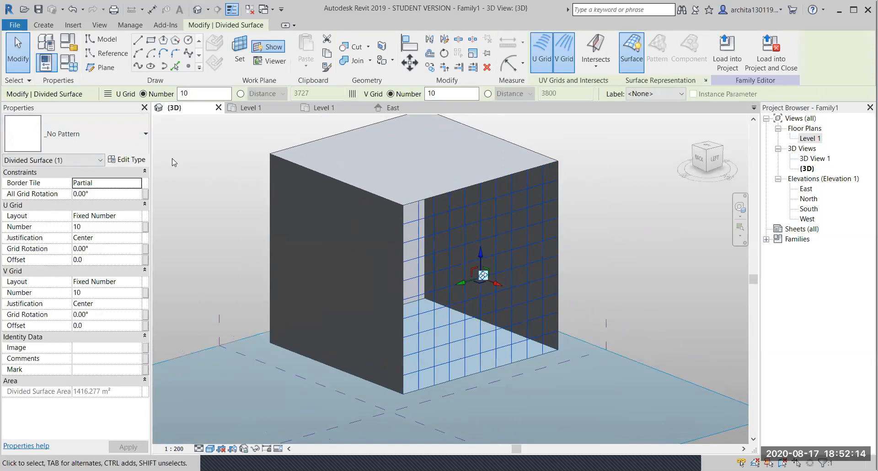
- Apply the Hexagon pattern to the divided side face and preview it
click(142, 137)
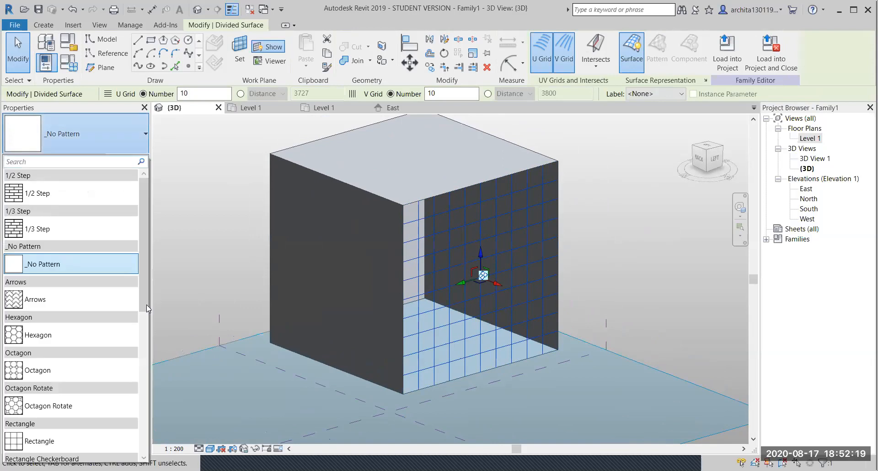
click(48, 334)
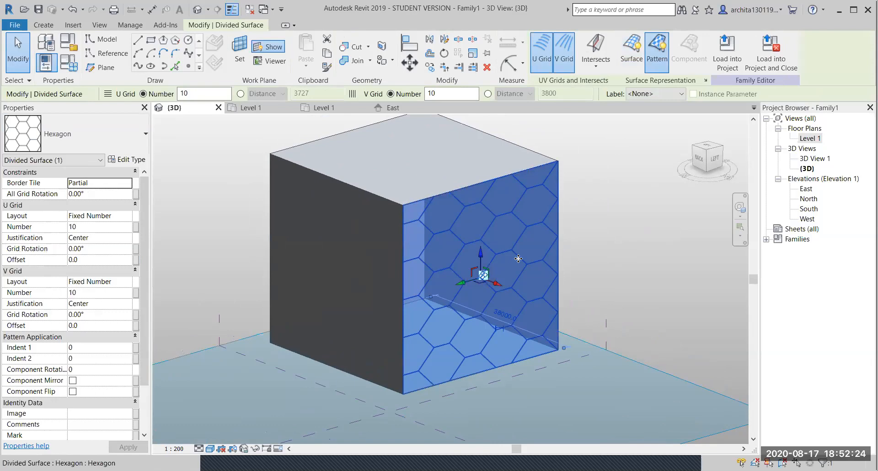
scroll(517, 249, up, 2)
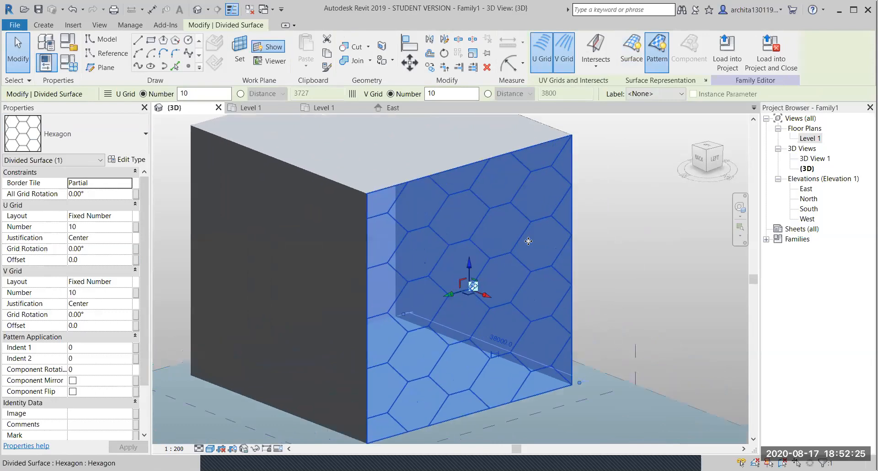
click(612, 245)
scroll(614, 245, down, 2)
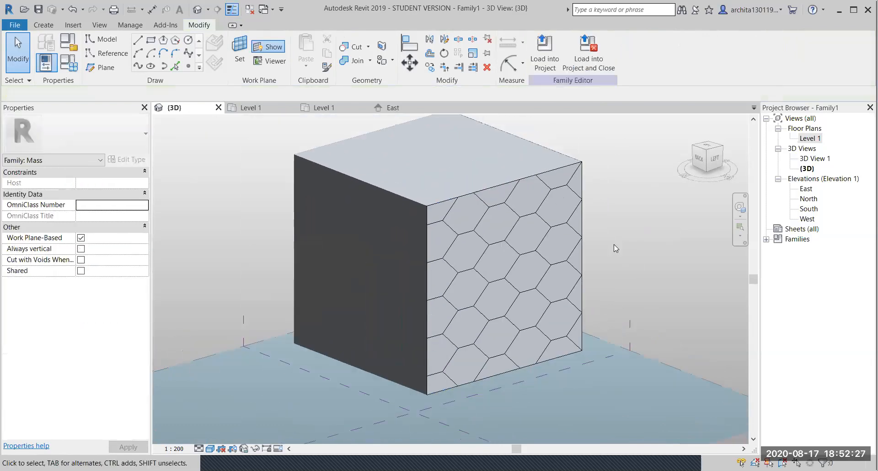
- Switch the side face's pattern from Hexagon to Rectangle and check the grid
click(519, 185)
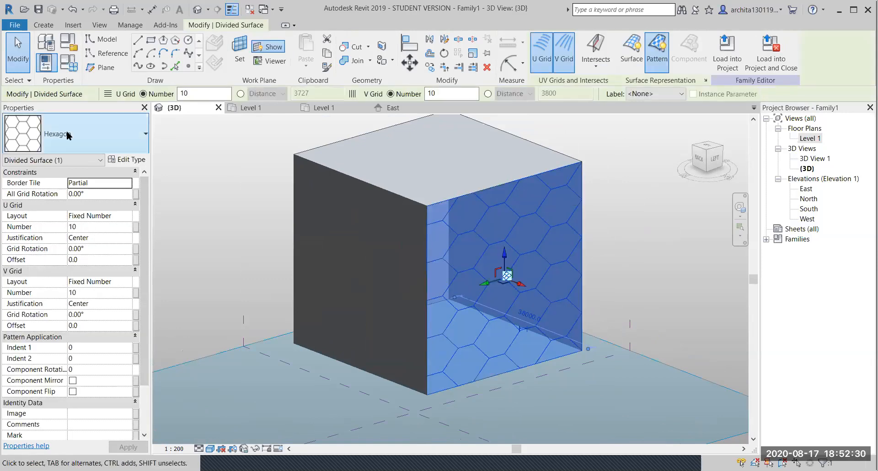
click(66, 132)
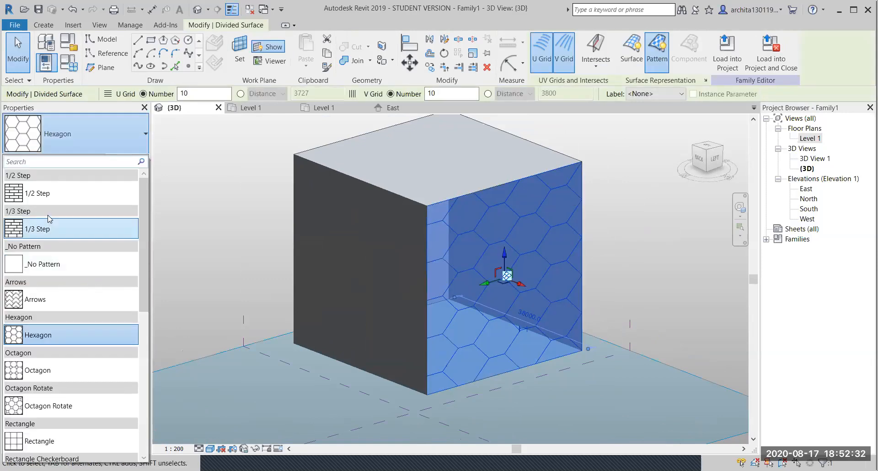
scroll(51, 227, down, 2)
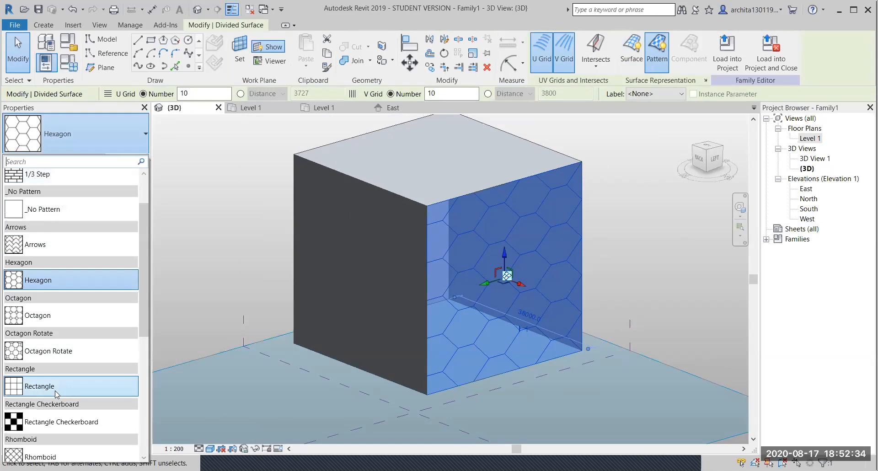
click(40, 386)
click(639, 260)
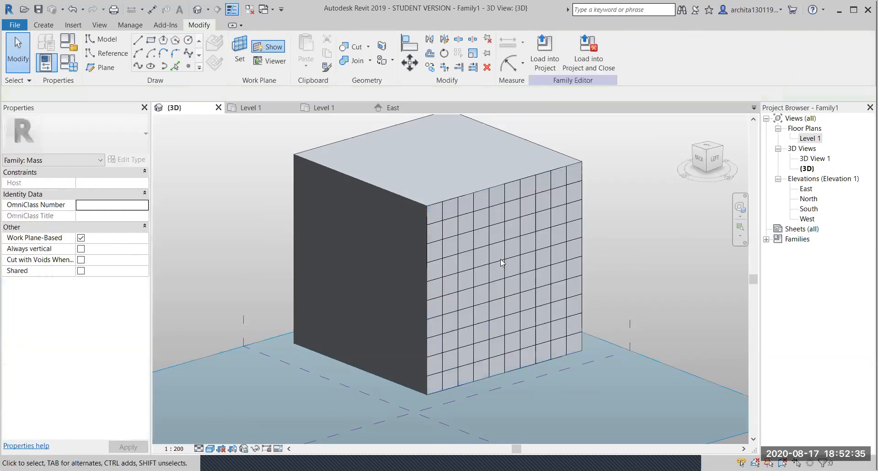
click(494, 221)
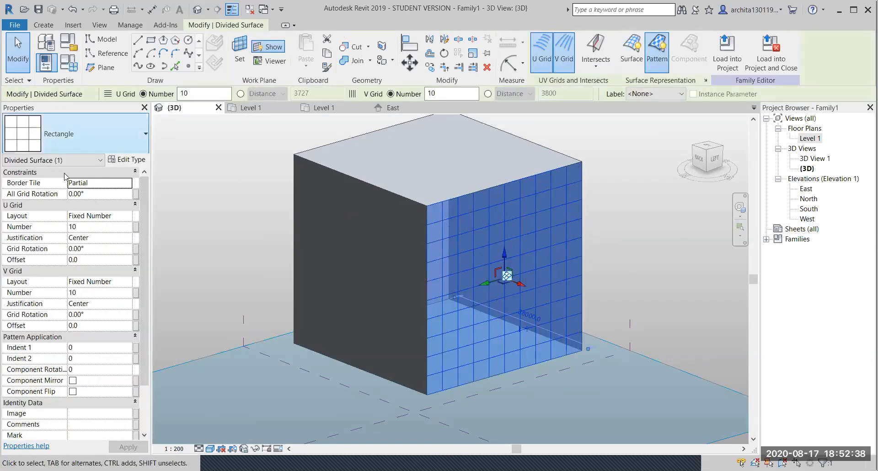
click(610, 204)
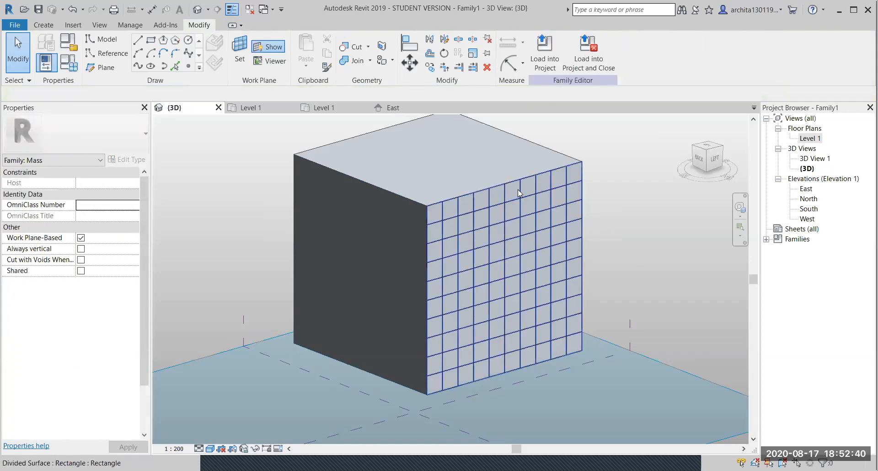
click(518, 193)
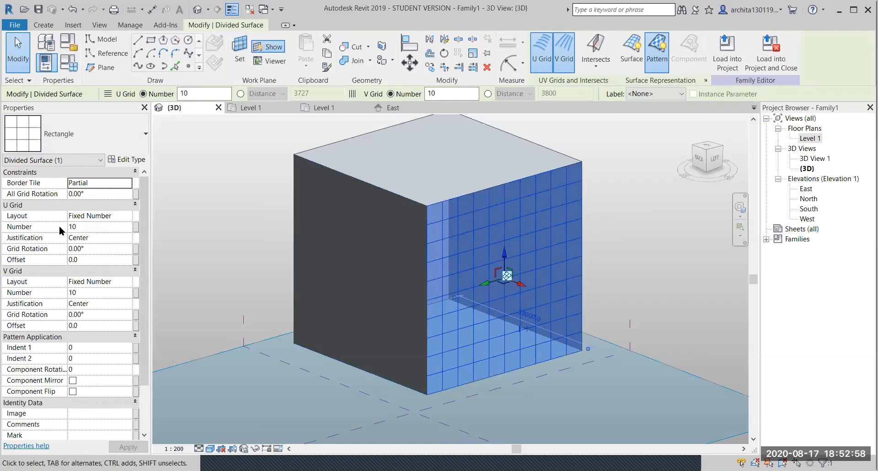
- Set the side face's U and V grid numbers to 20
click(76, 227)
text(20)
click(129, 447)
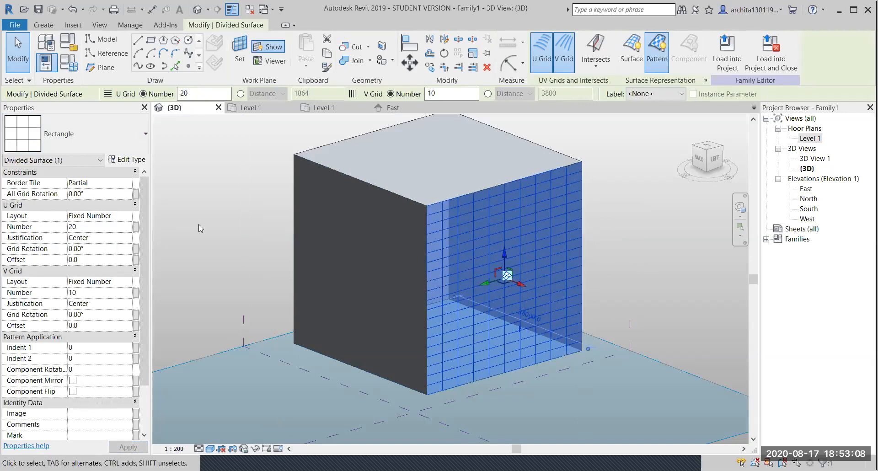
click(99, 292)
text(20)
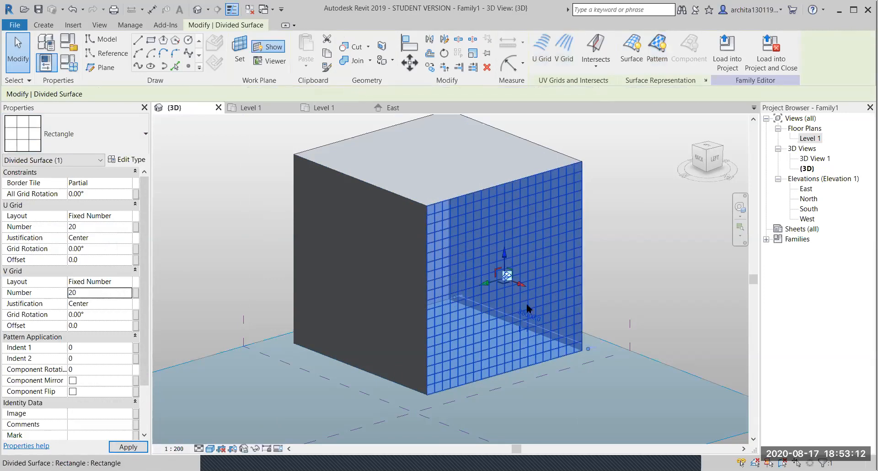
click(640, 232)
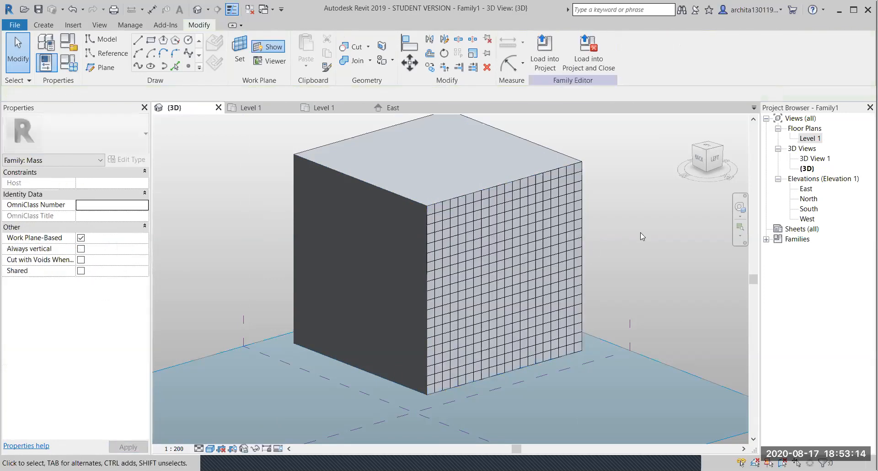
- Orbit to review the finer 20 by 20 grid, then select the cube's top face
shift+middle_drag(518, 245, 484, 164)
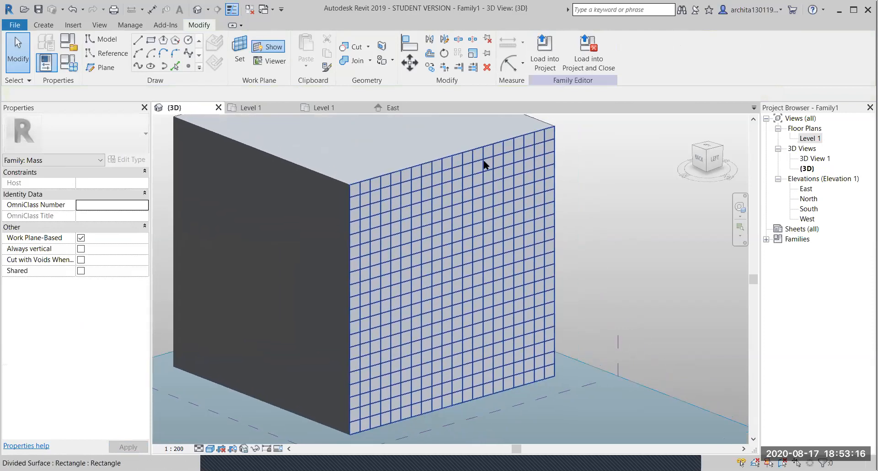
click(439, 209)
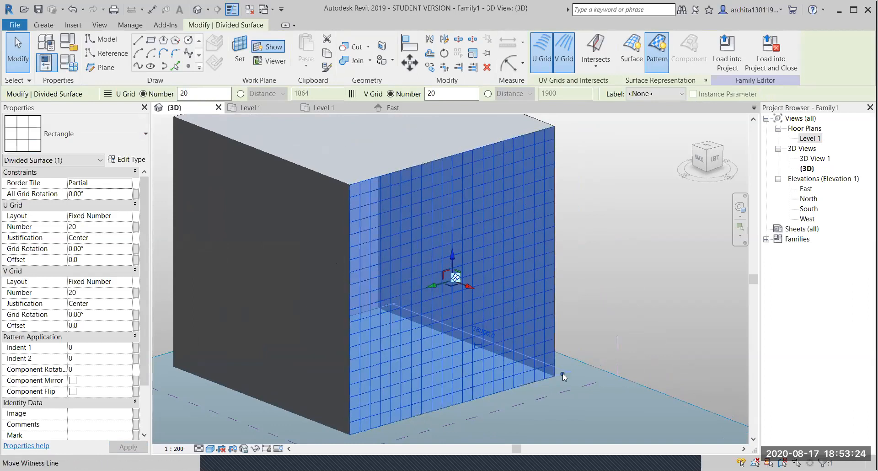
scroll(563, 375, down, 3)
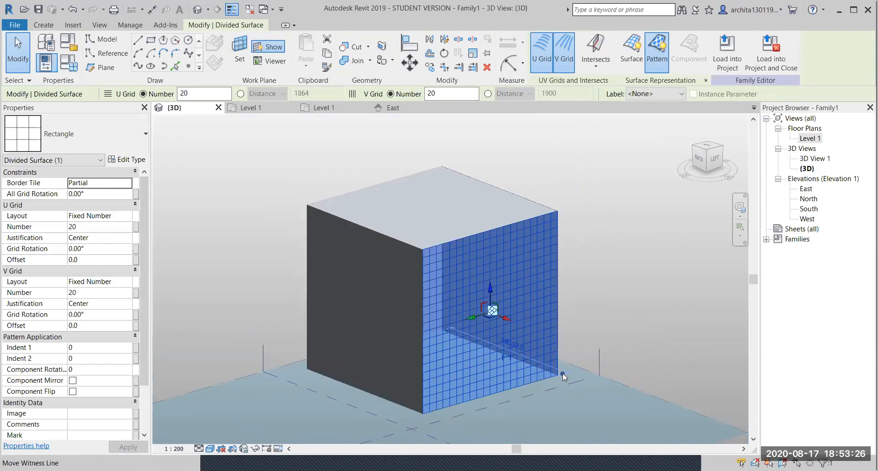
click(615, 303)
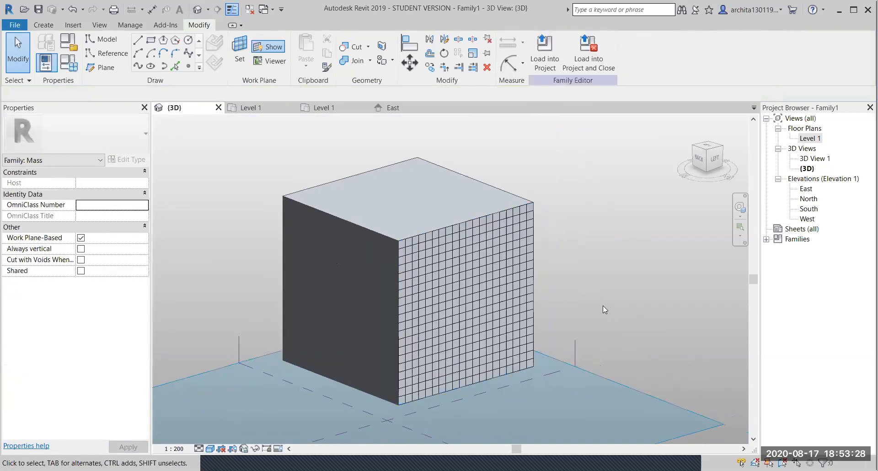
click(403, 163)
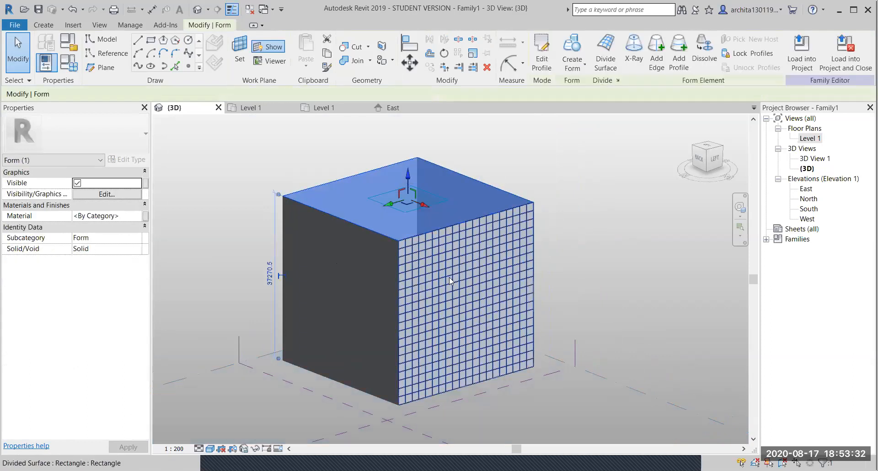
- Divide the top face into a 10 by 10 grid and apply the Hexagon pattern
click(606, 51)
click(573, 160)
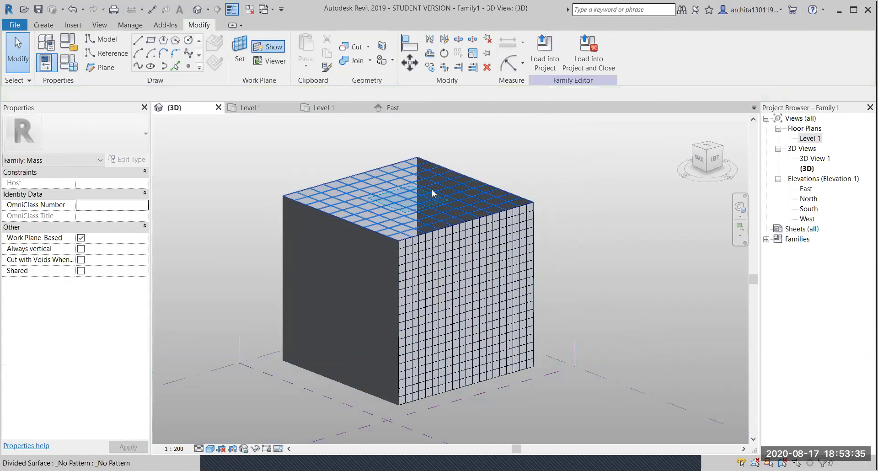
click(428, 164)
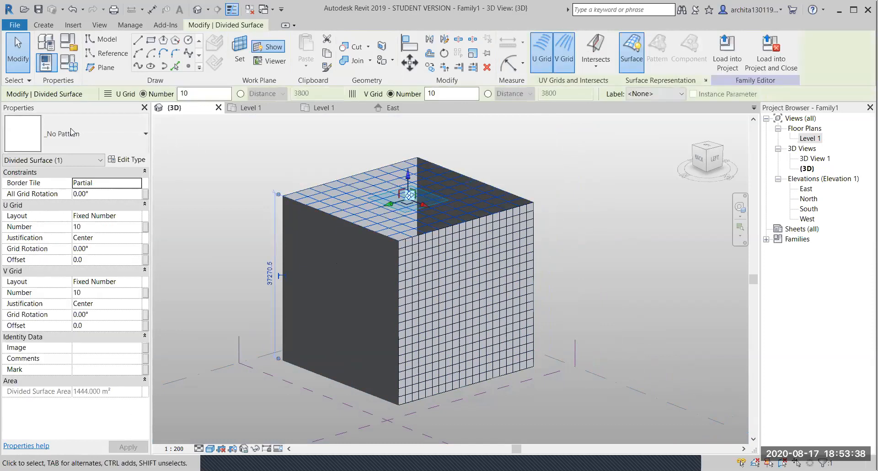
click(70, 149)
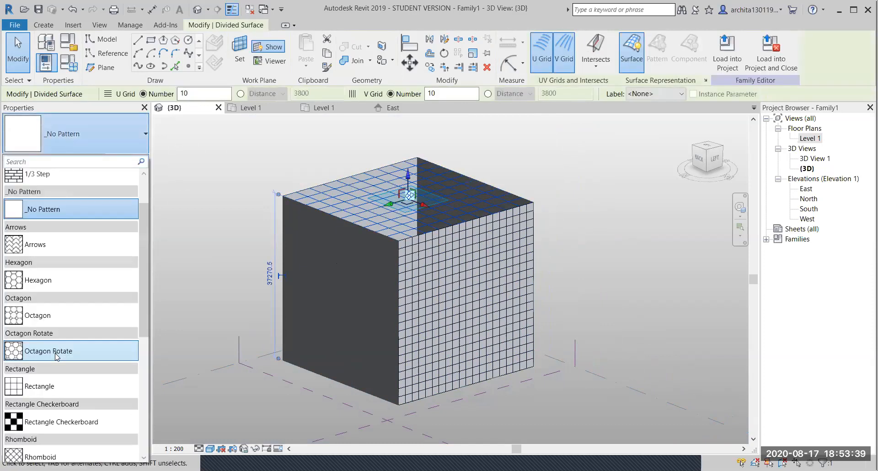
click(46, 280)
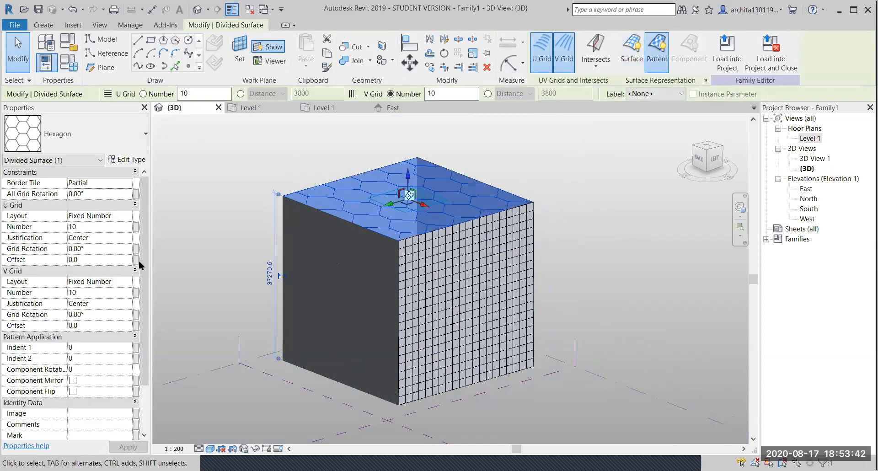
click(91, 227)
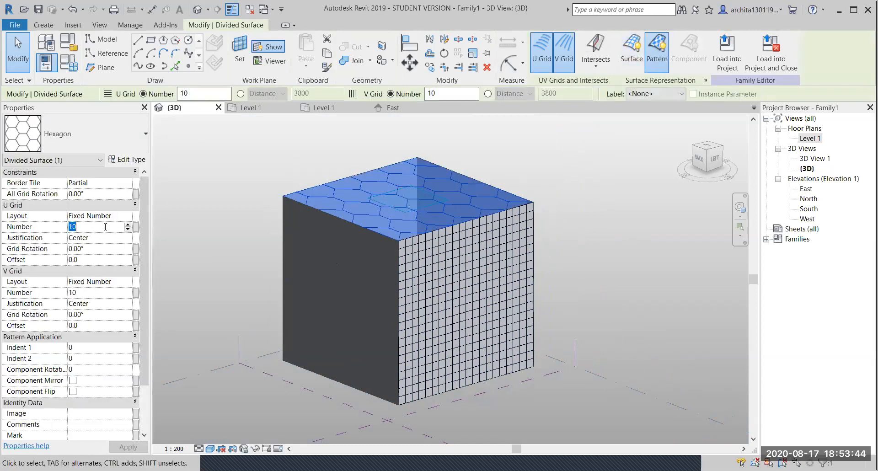
click(410, 207)
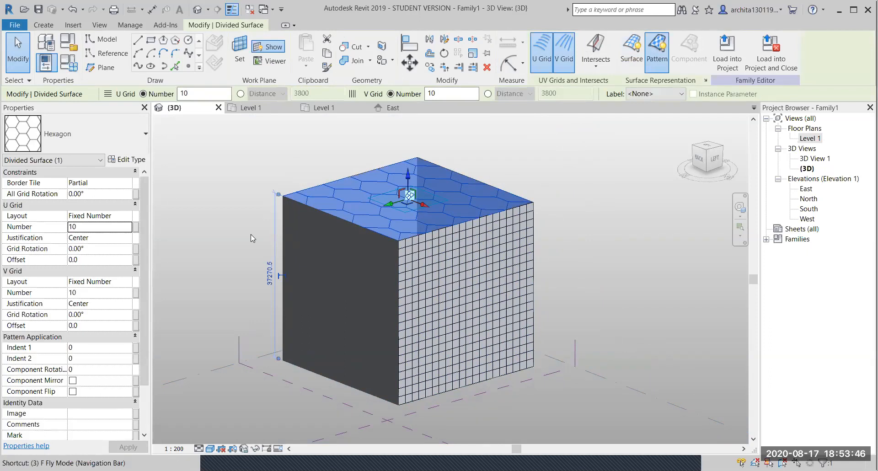
- Set the top face's U and V grid numbers to 30 and view the denser hexagons
click(87, 228)
text(30)
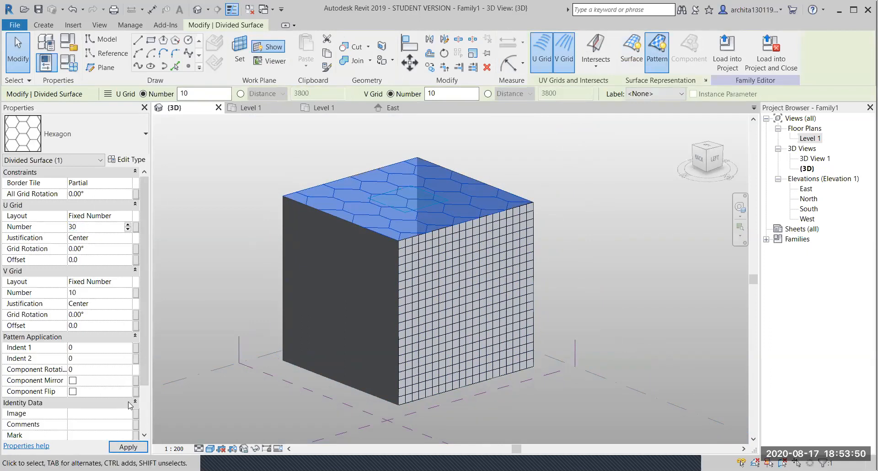
click(129, 446)
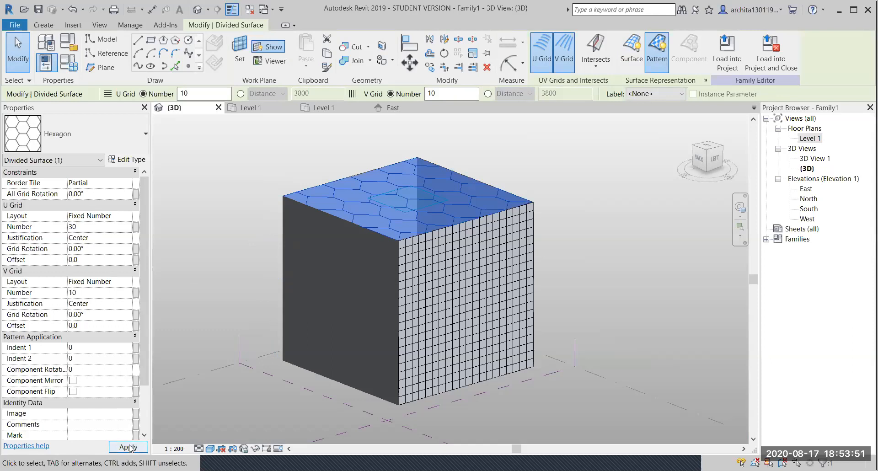
click(540, 191)
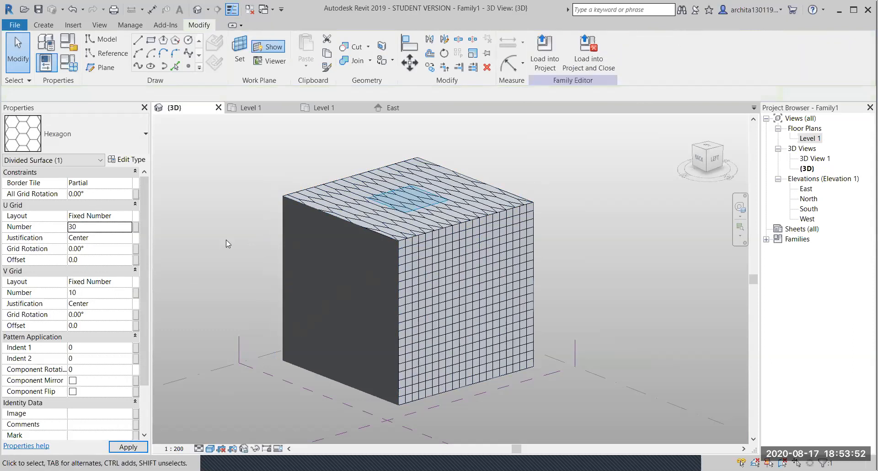
click(402, 172)
click(87, 293)
text(30)
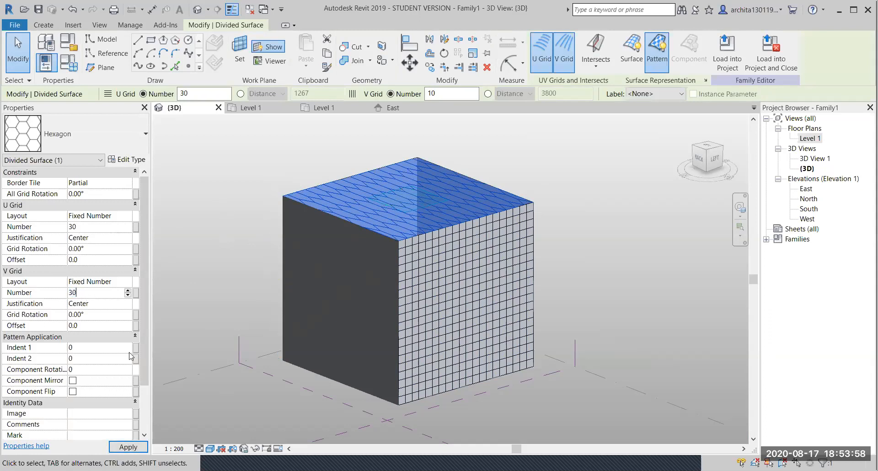
click(131, 446)
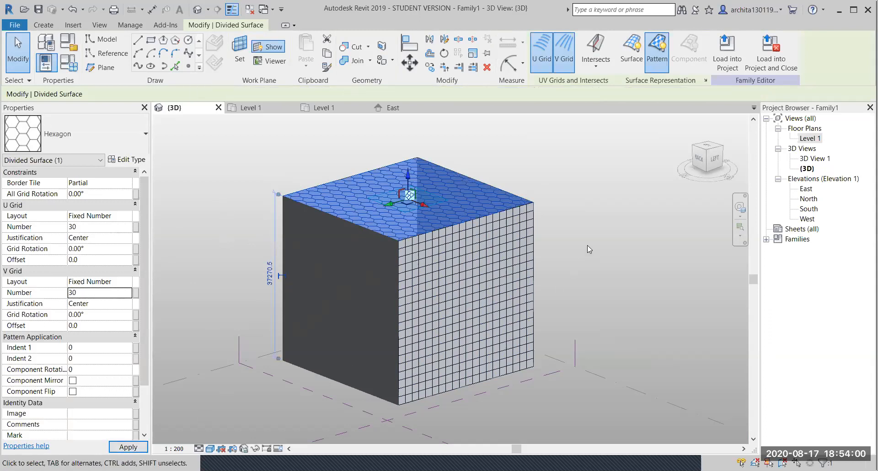
click(584, 256)
scroll(507, 312, up, 5)
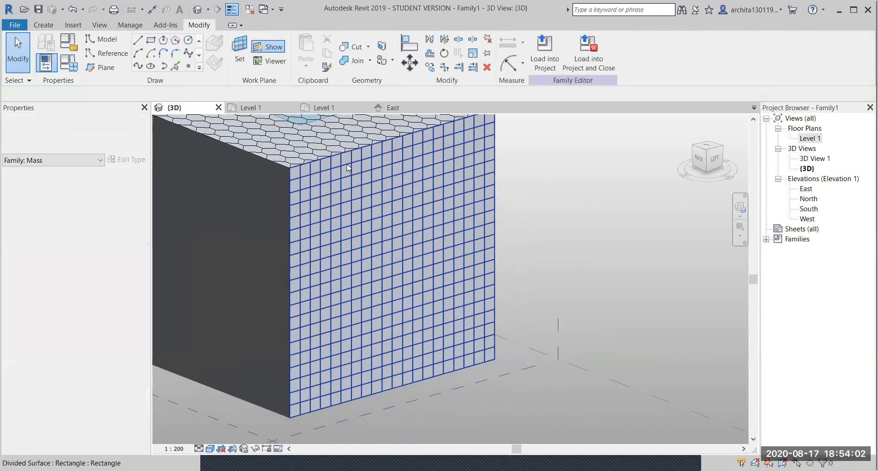
click(348, 158)
click(392, 201)
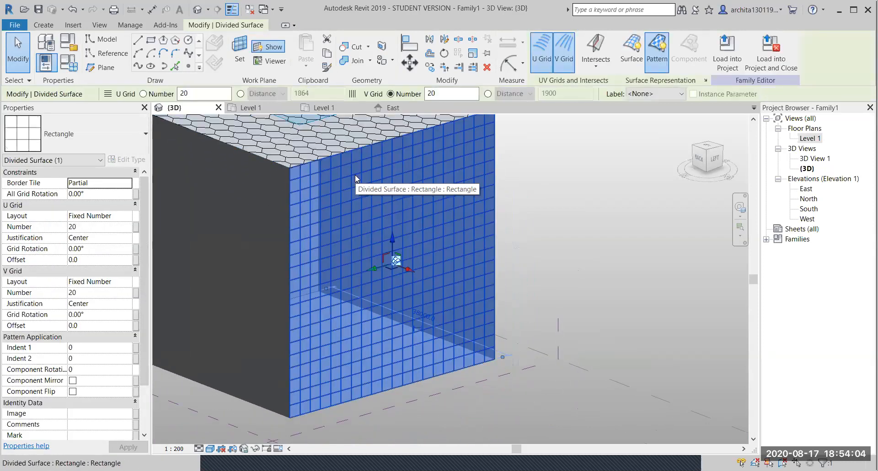
click(124, 216)
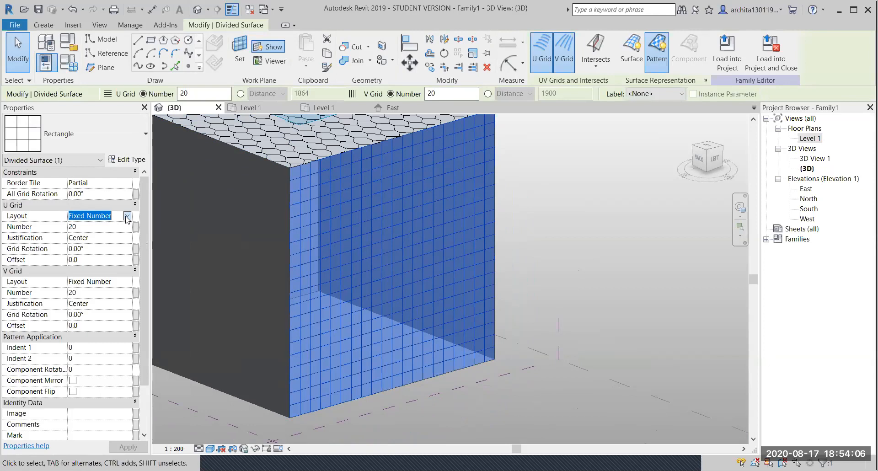
click(128, 216)
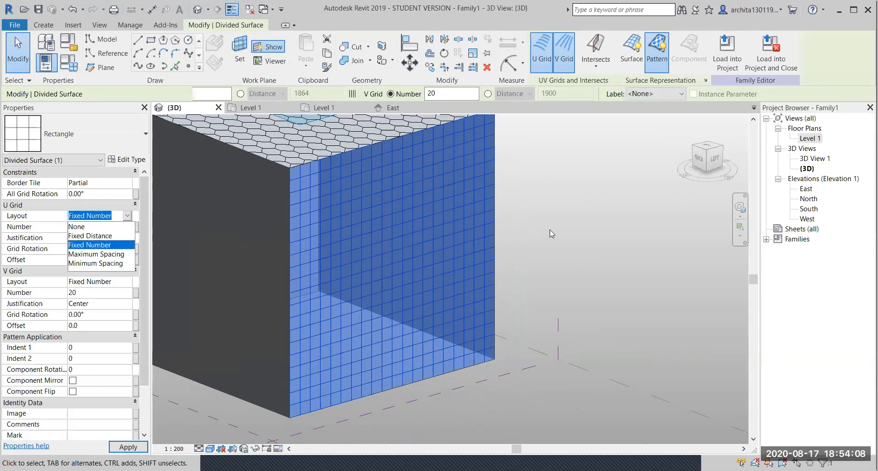
click(381, 229)
middle_drag(381, 229, 403, 259)
click(547, 207)
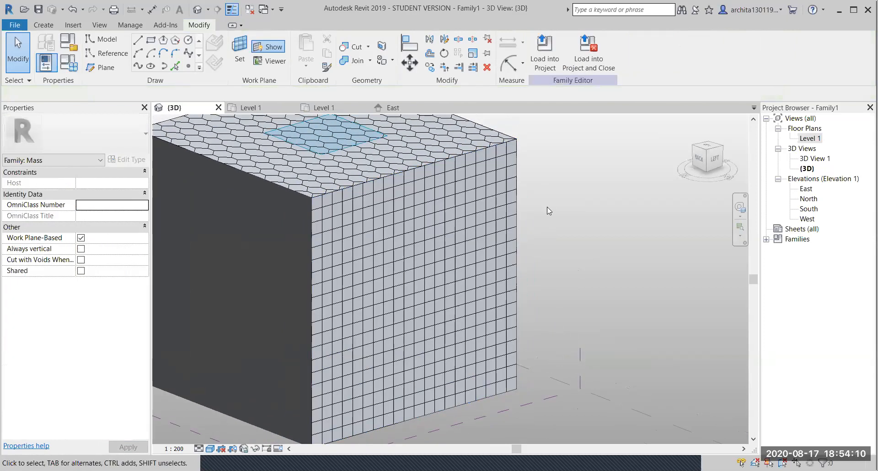
shift+middle_drag(500, 222, 490, 264)
scroll(444, 241, up, 5)
scroll(528, 304, up, 1)
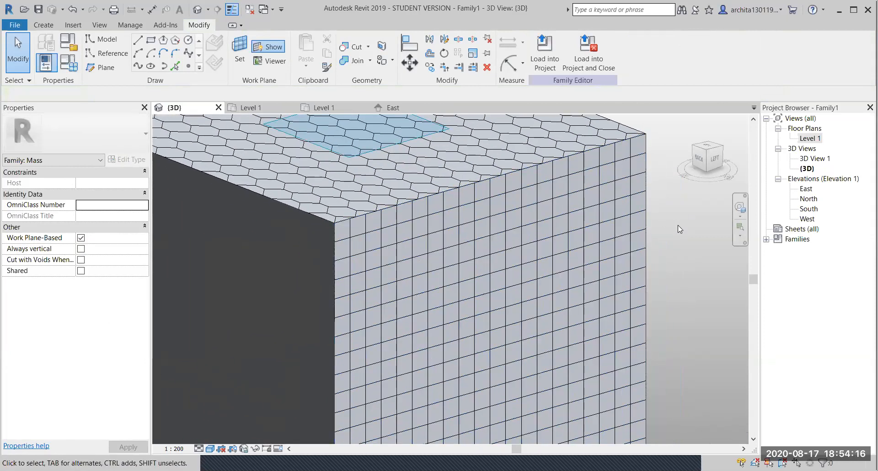
scroll(678, 225, down, 2)
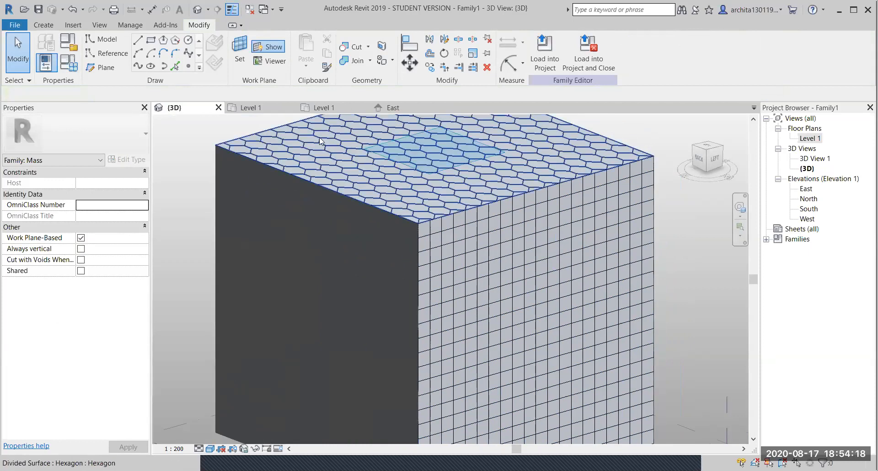
- Set the top face's pattern to _No Pattern and turn off its U and V grids
click(320, 140)
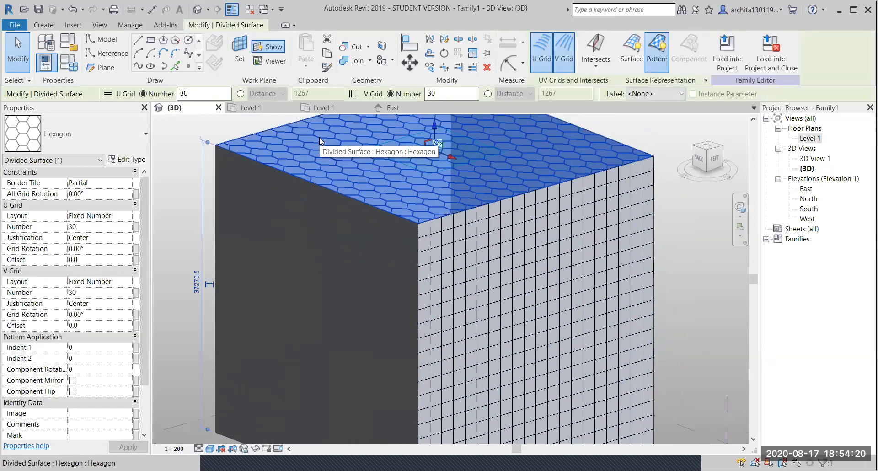
click(112, 141)
scroll(52, 339, up, 3)
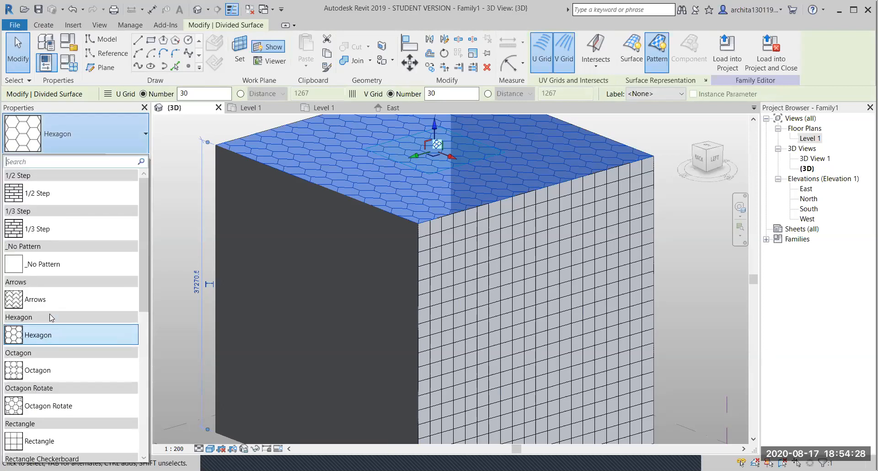
key(Return)
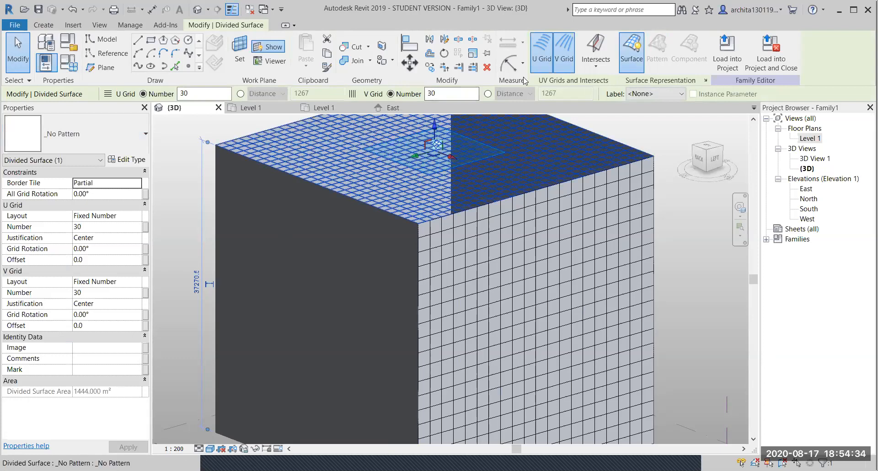
click(542, 50)
click(563, 58)
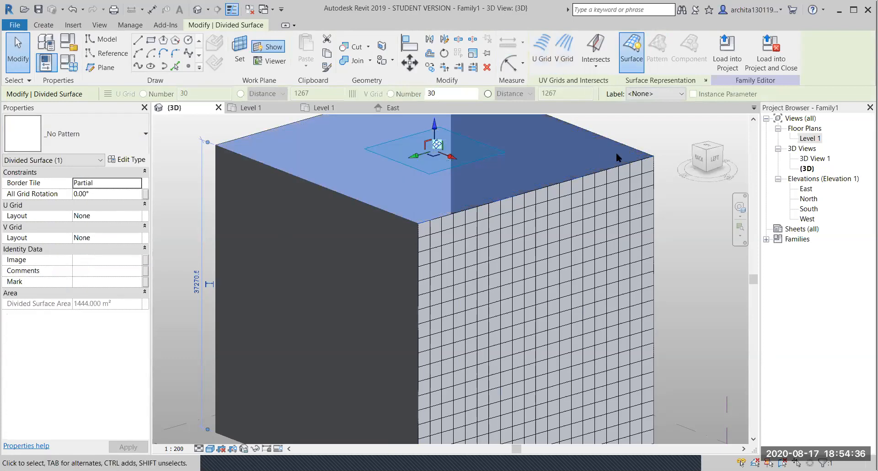
- Deselect the now-plain top face and adjust the view to inspect the box
click(632, 131)
scroll(460, 251, down, 1)
middle_drag(451, 249, 414, 276)
scroll(446, 171, up, 1)
scroll(448, 174, up, 1)
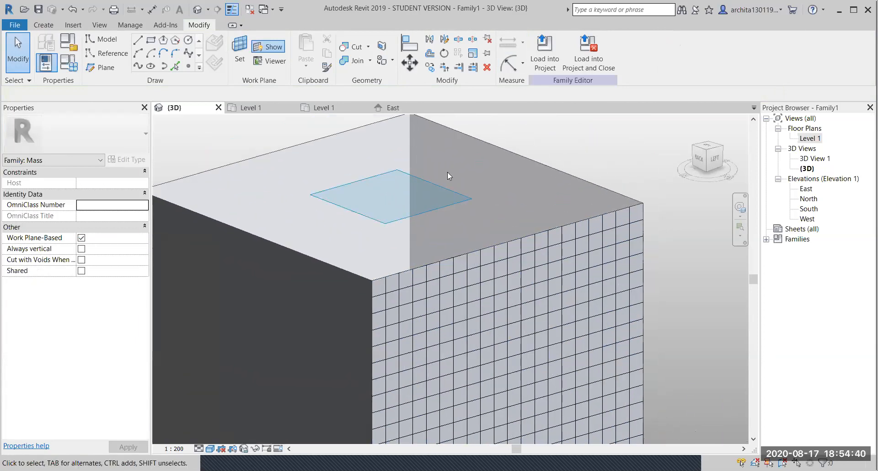
- Select the top face's far edge, bring the gridded side face into view, then clear the selection
click(517, 156)
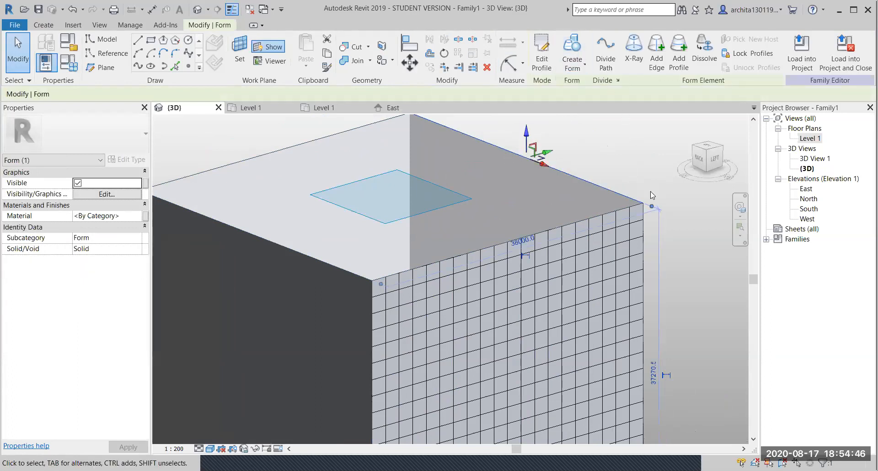
middle_drag(605, 220, 582, 105)
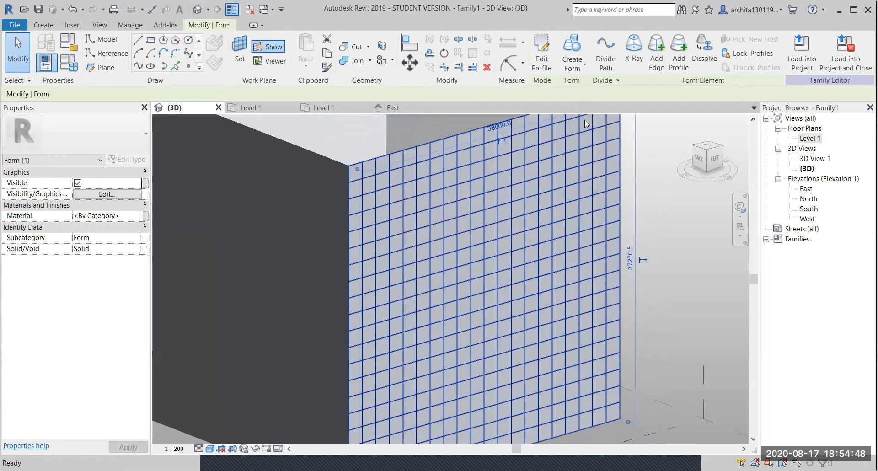
middle_drag(555, 251, 532, 237)
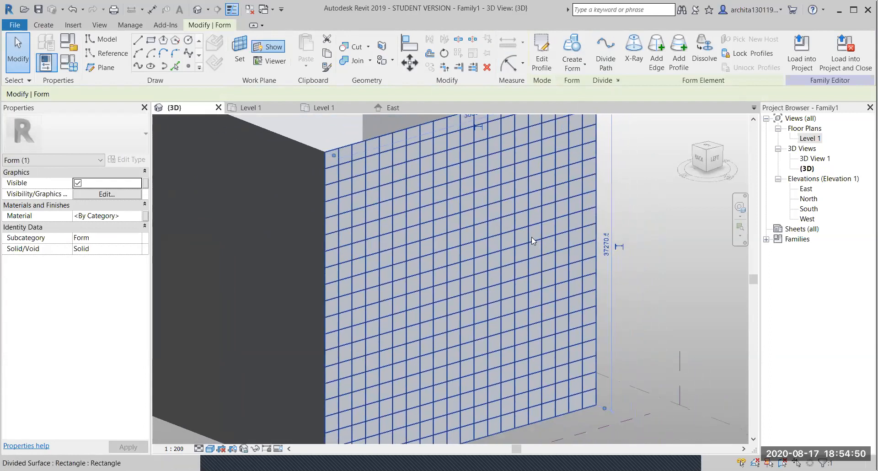
scroll(532, 236, down, 3)
key(Escape)
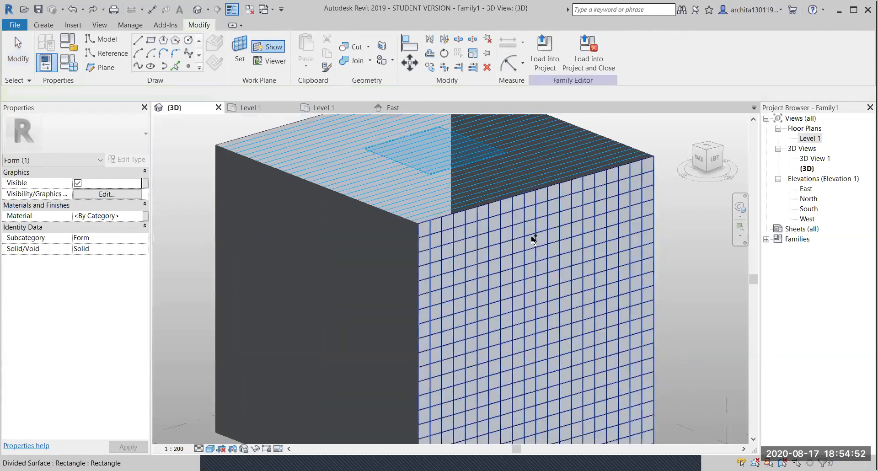
middle_drag(566, 245, 513, 237)
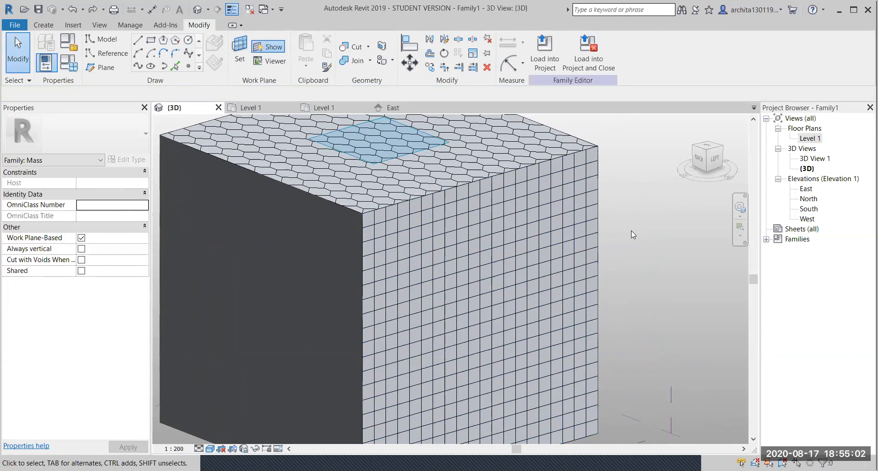
scroll(631, 231, up, 1)
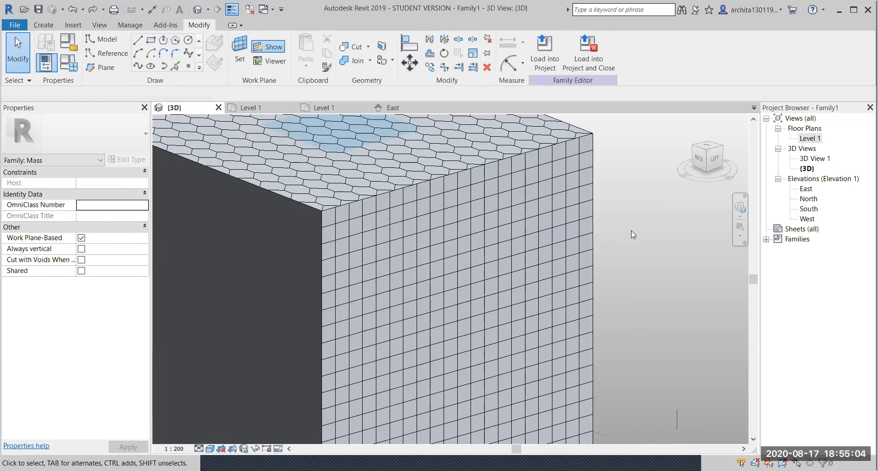
middle_drag(585, 278, 552, 200)
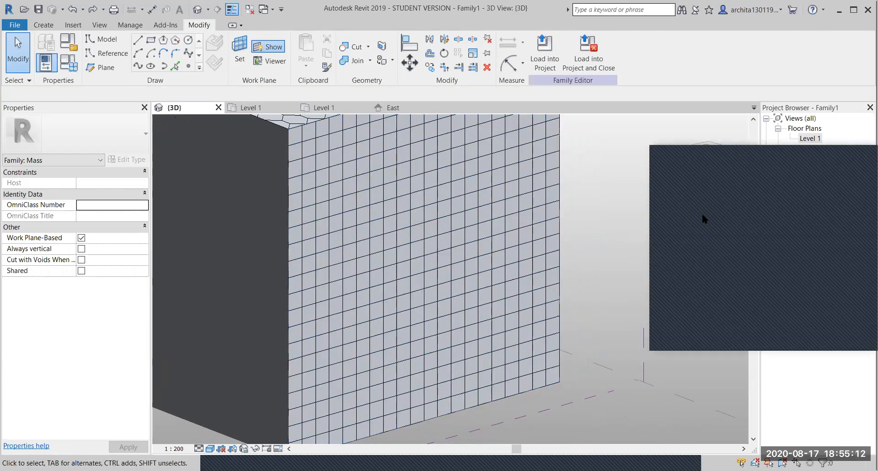
click(805, 150)
scroll(586, 269, down, 2)
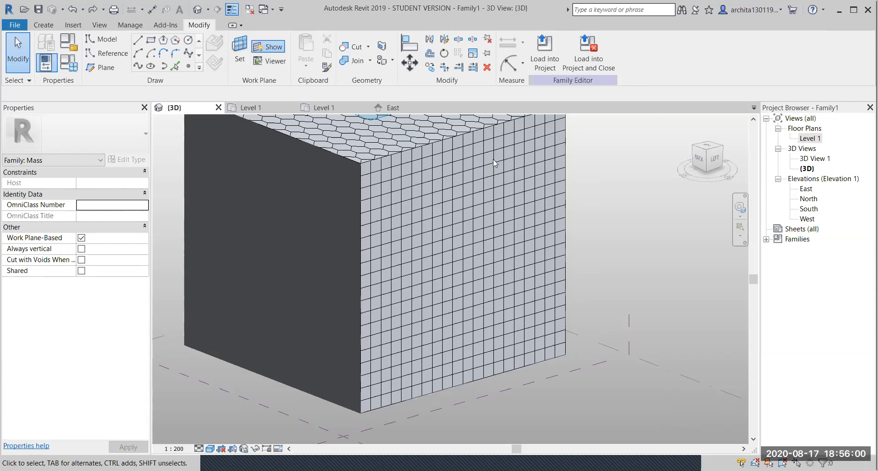
click(466, 136)
scroll(502, 170, down, 2)
scroll(501, 170, up, 4)
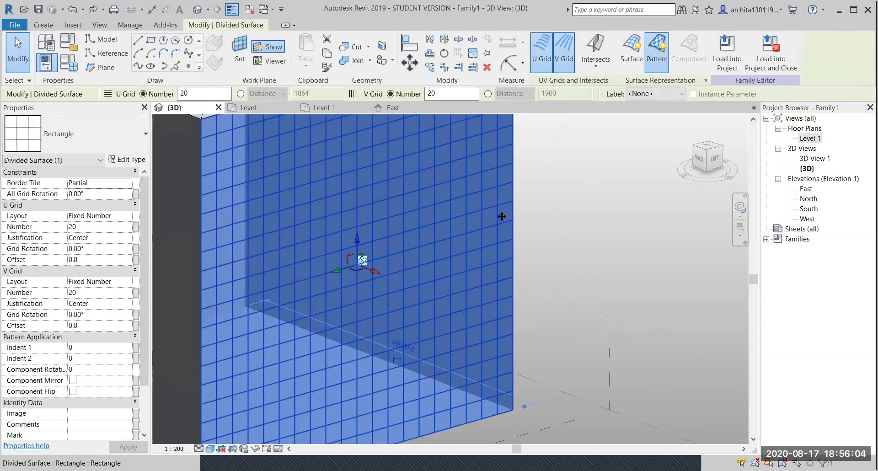
click(647, 240)
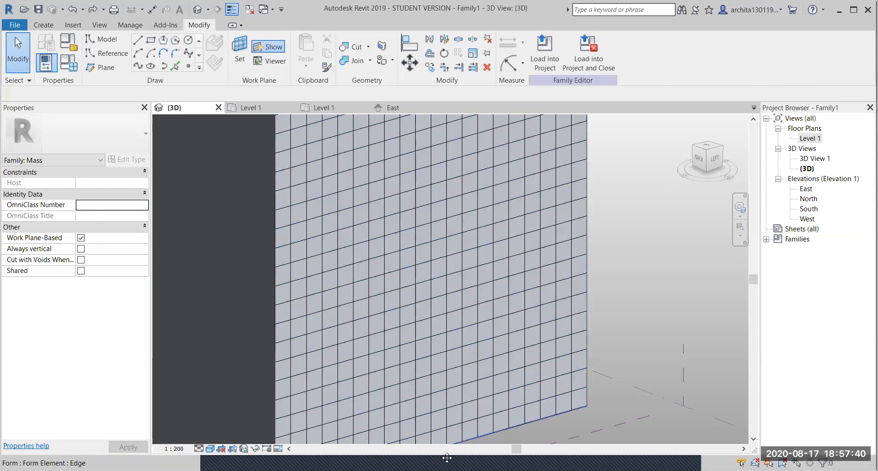
click(743, 309)
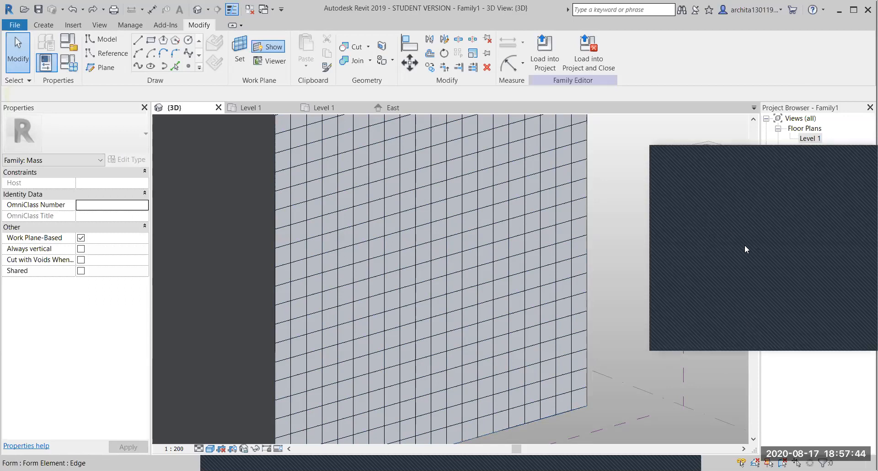
click(804, 157)
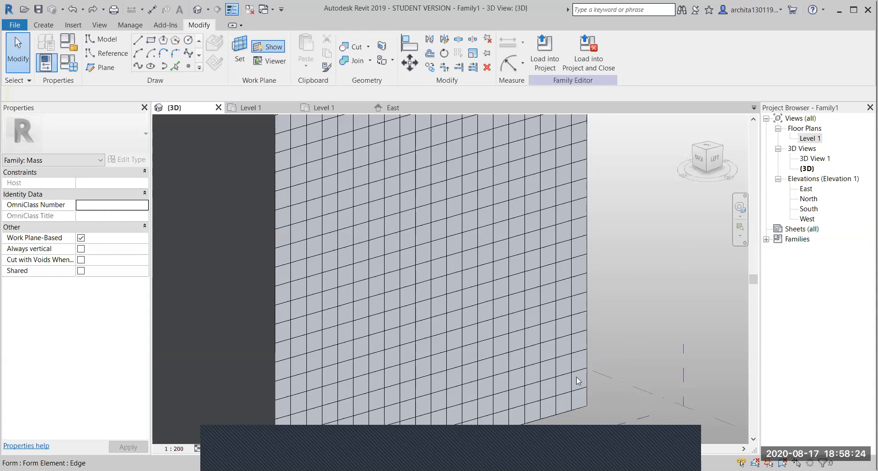
click(685, 431)
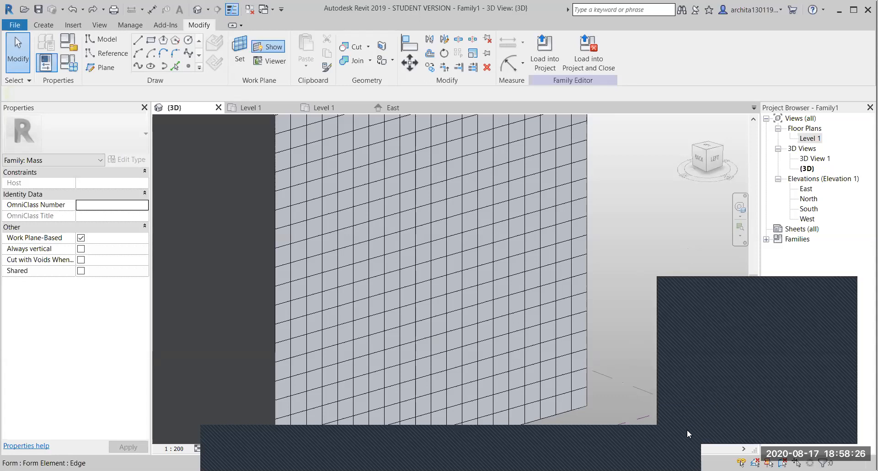